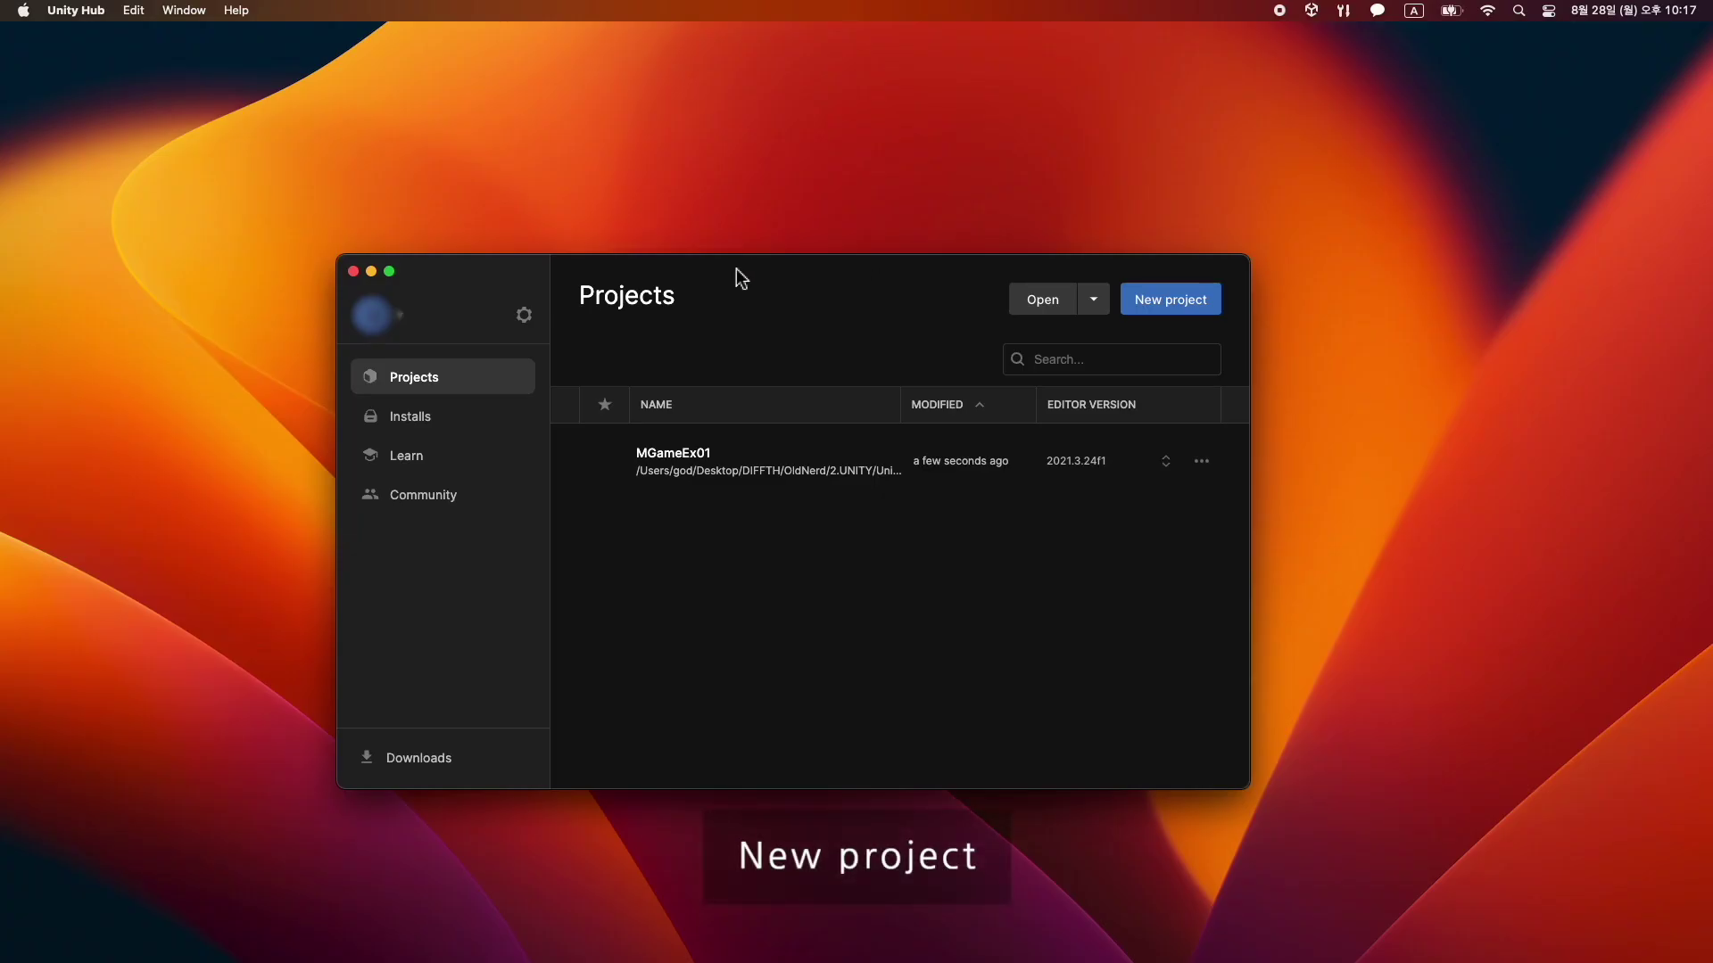
Create a new 3D project named UProMove in the chosen location folder.
click(1179, 301)
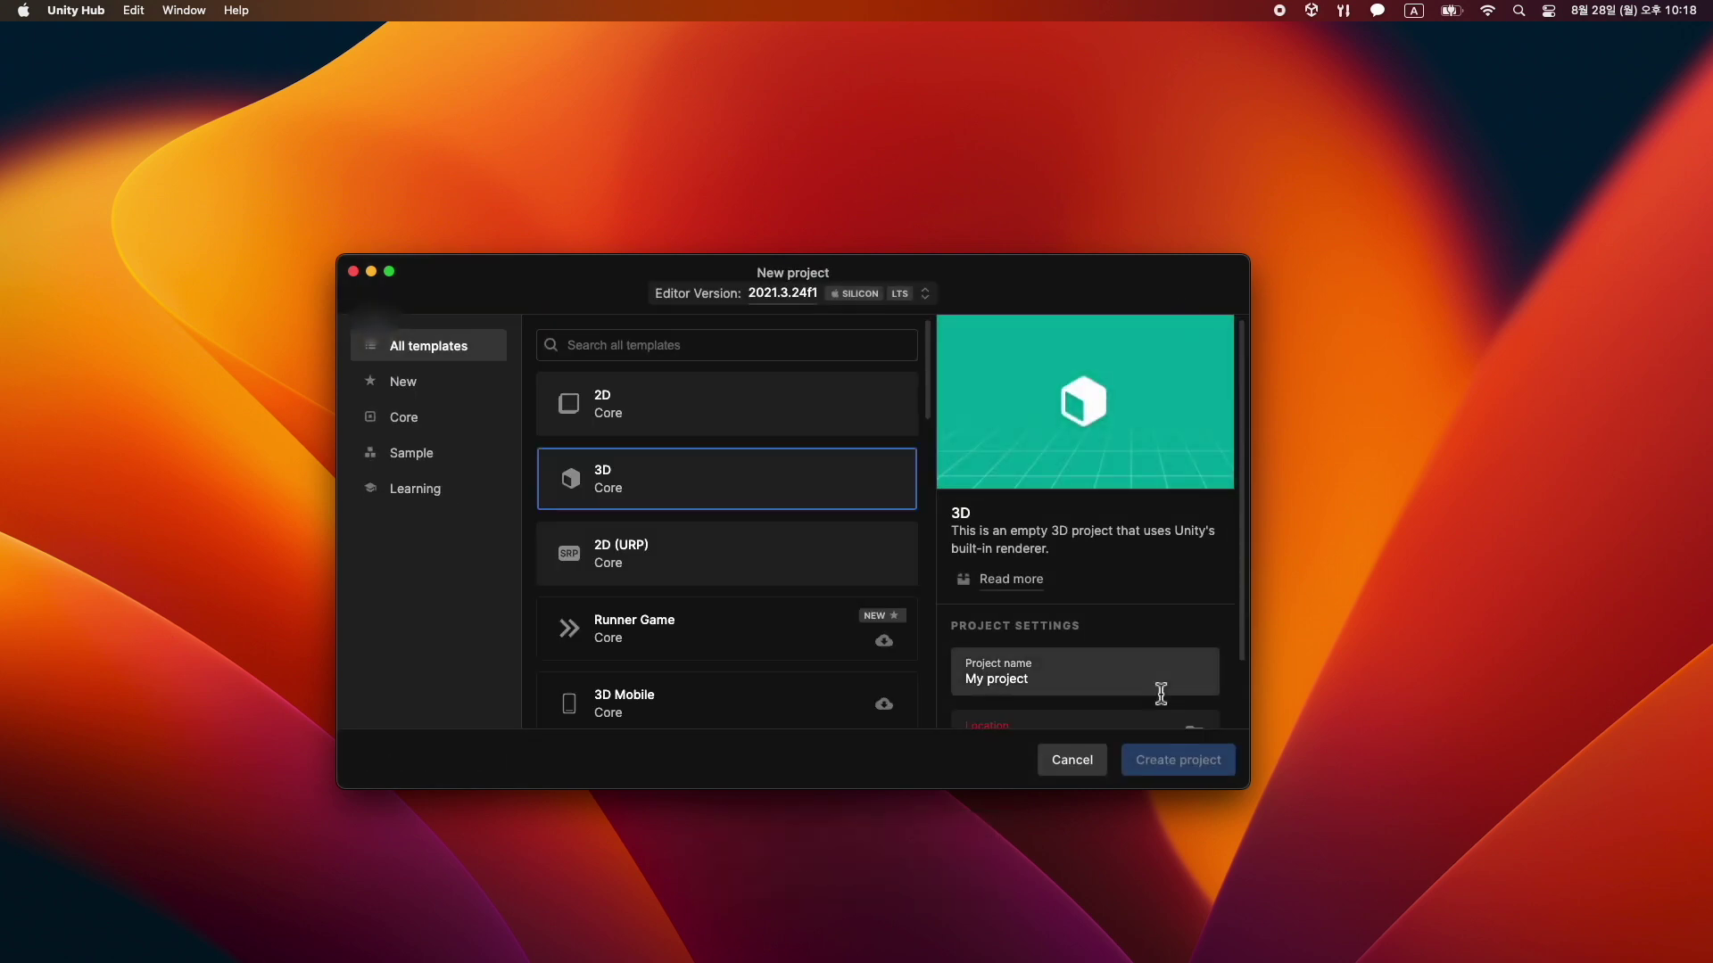
scroll(1175, 708, down, 2)
click(1196, 661)
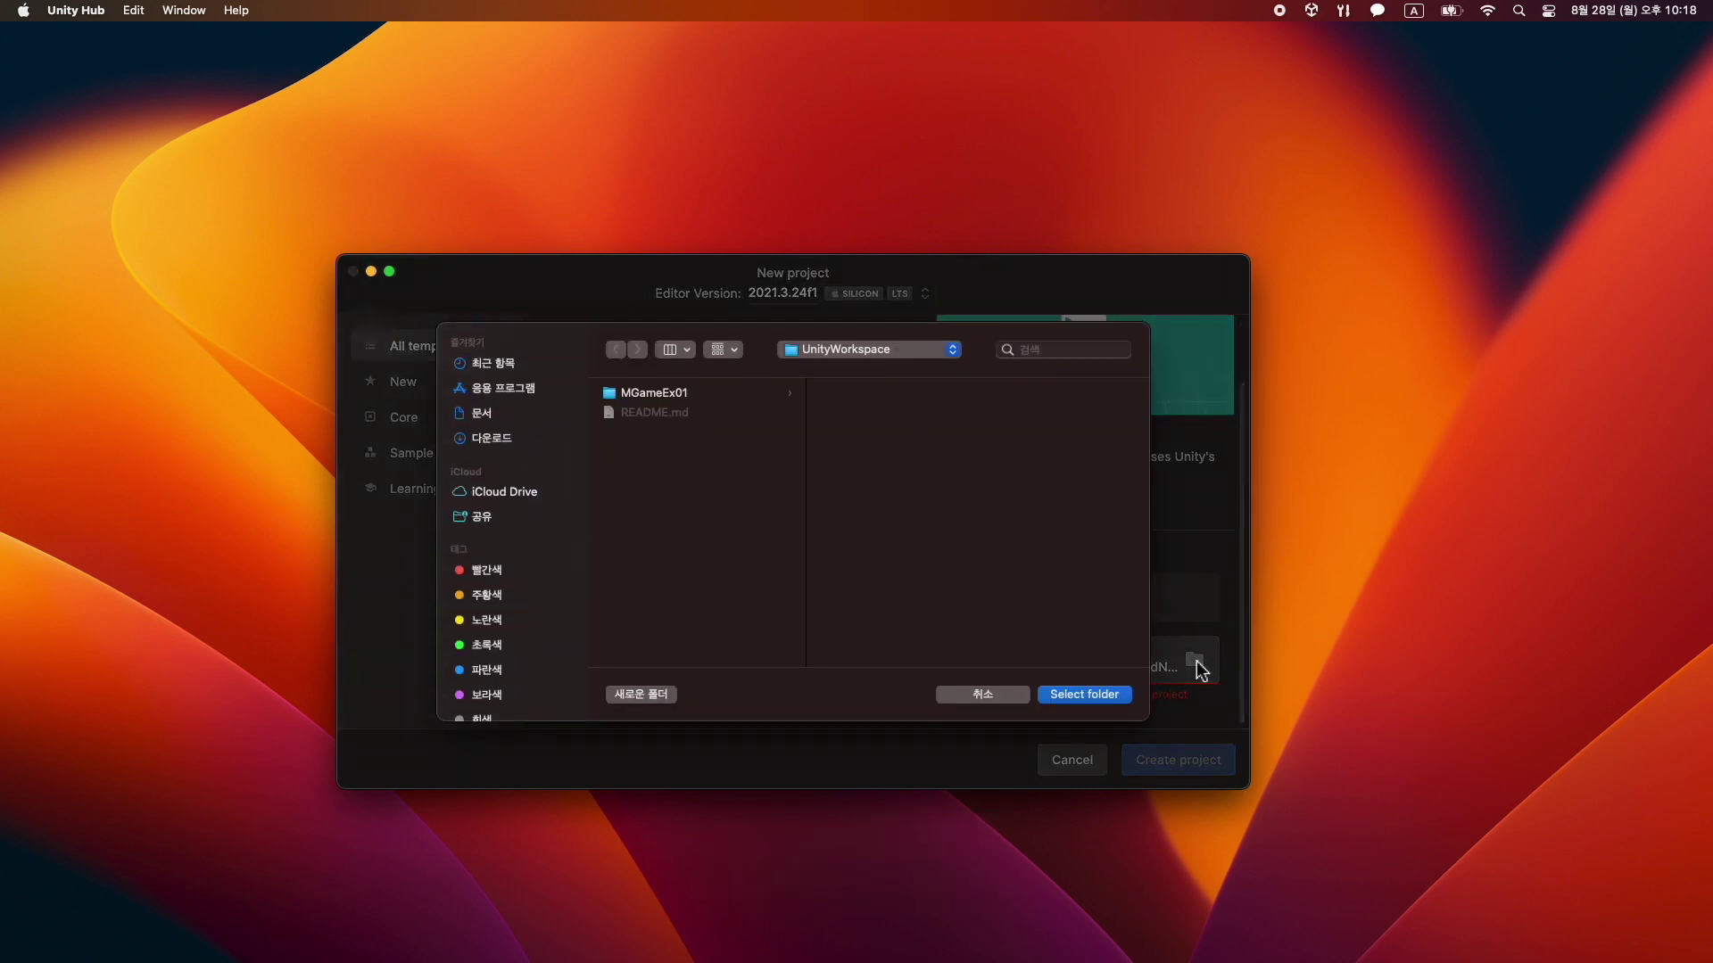
click(1099, 694)
drag(1049, 636, 955, 641)
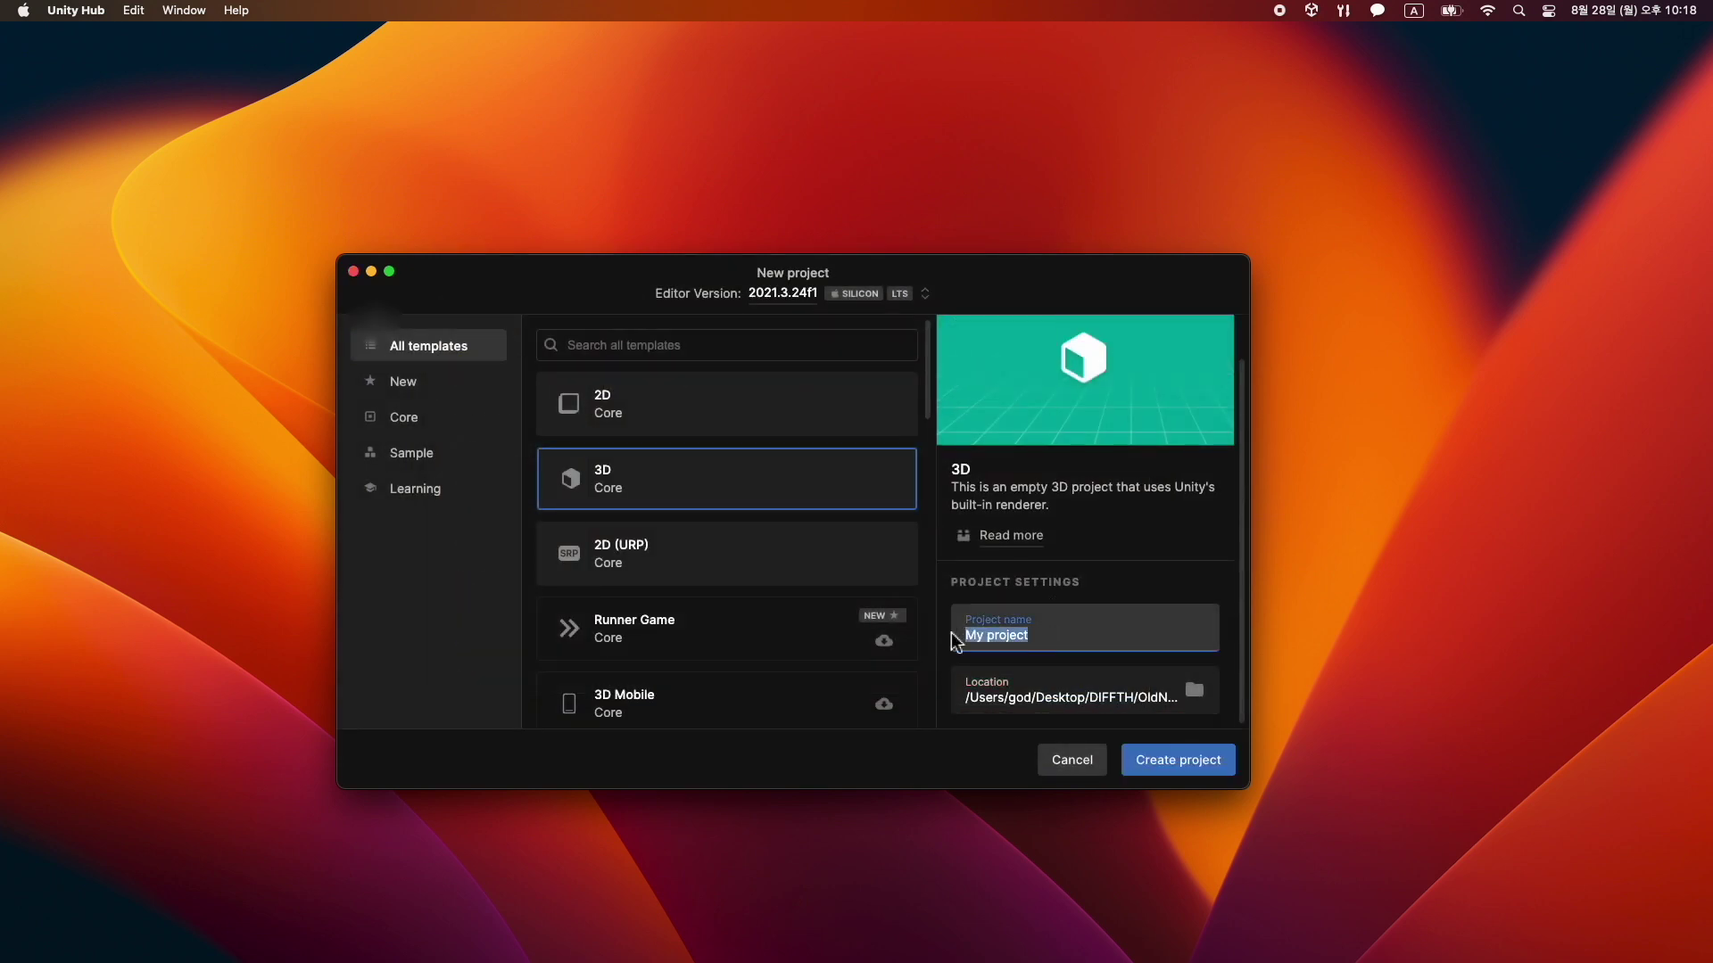
text(UProMove)
click(1155, 767)
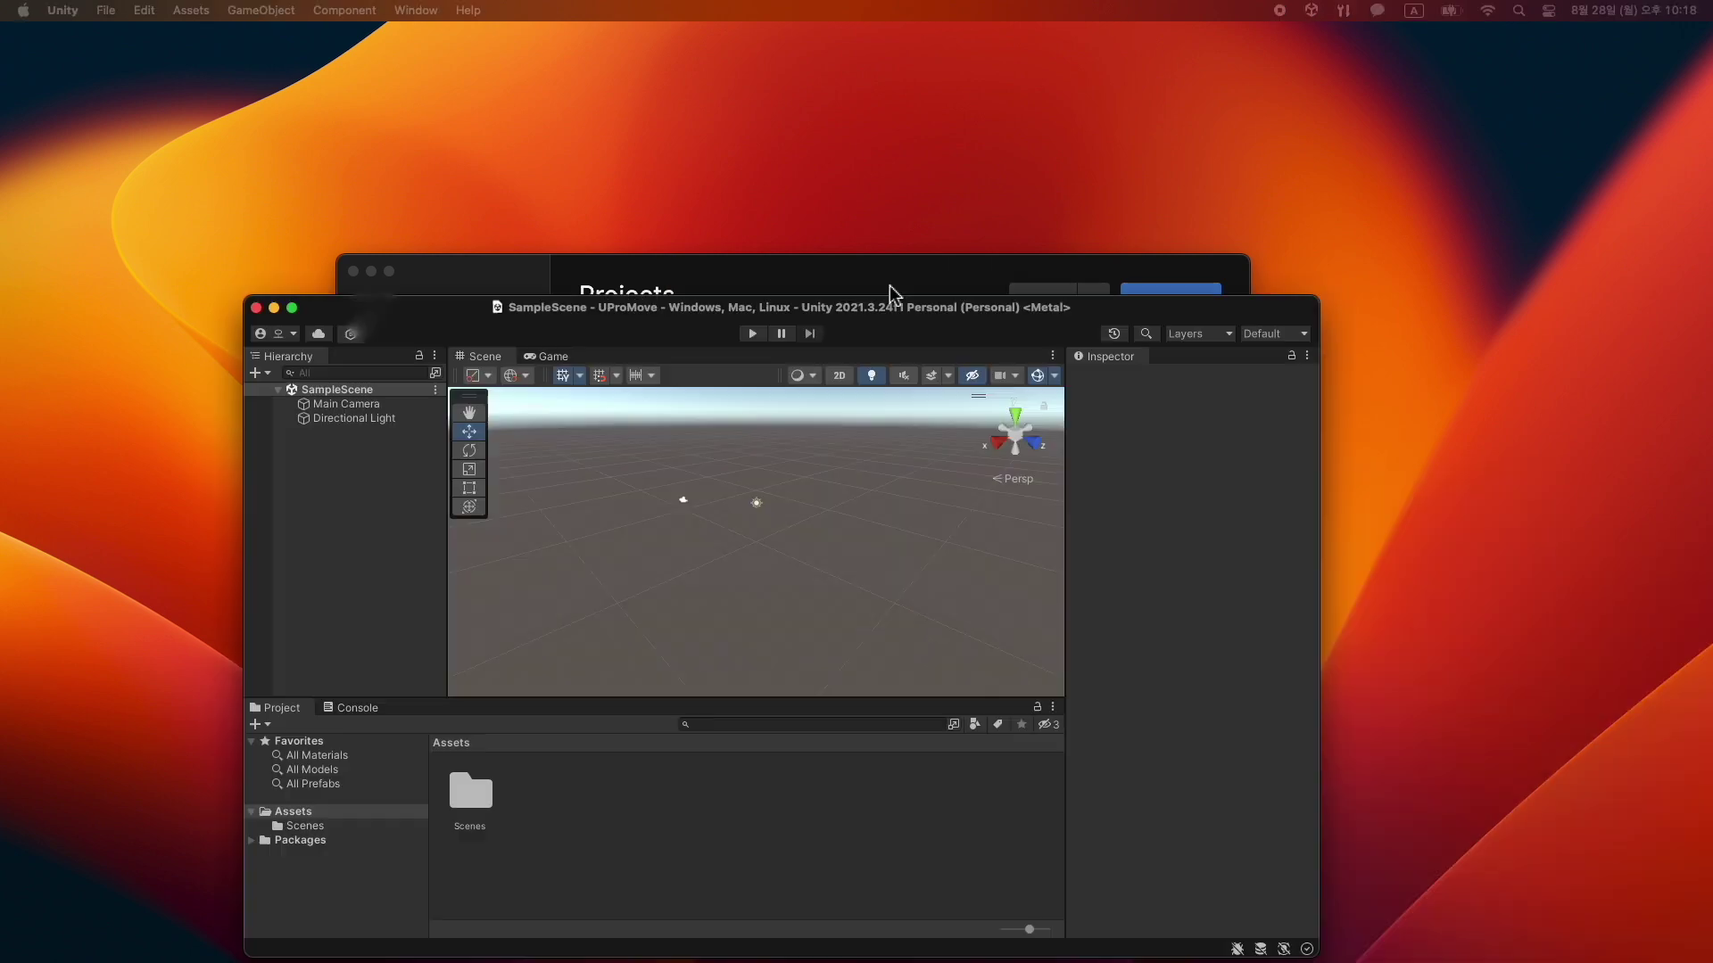
Maximize the Unity editor and switch it to the 2 by 3 layout.
drag(887, 291, 928, 189)
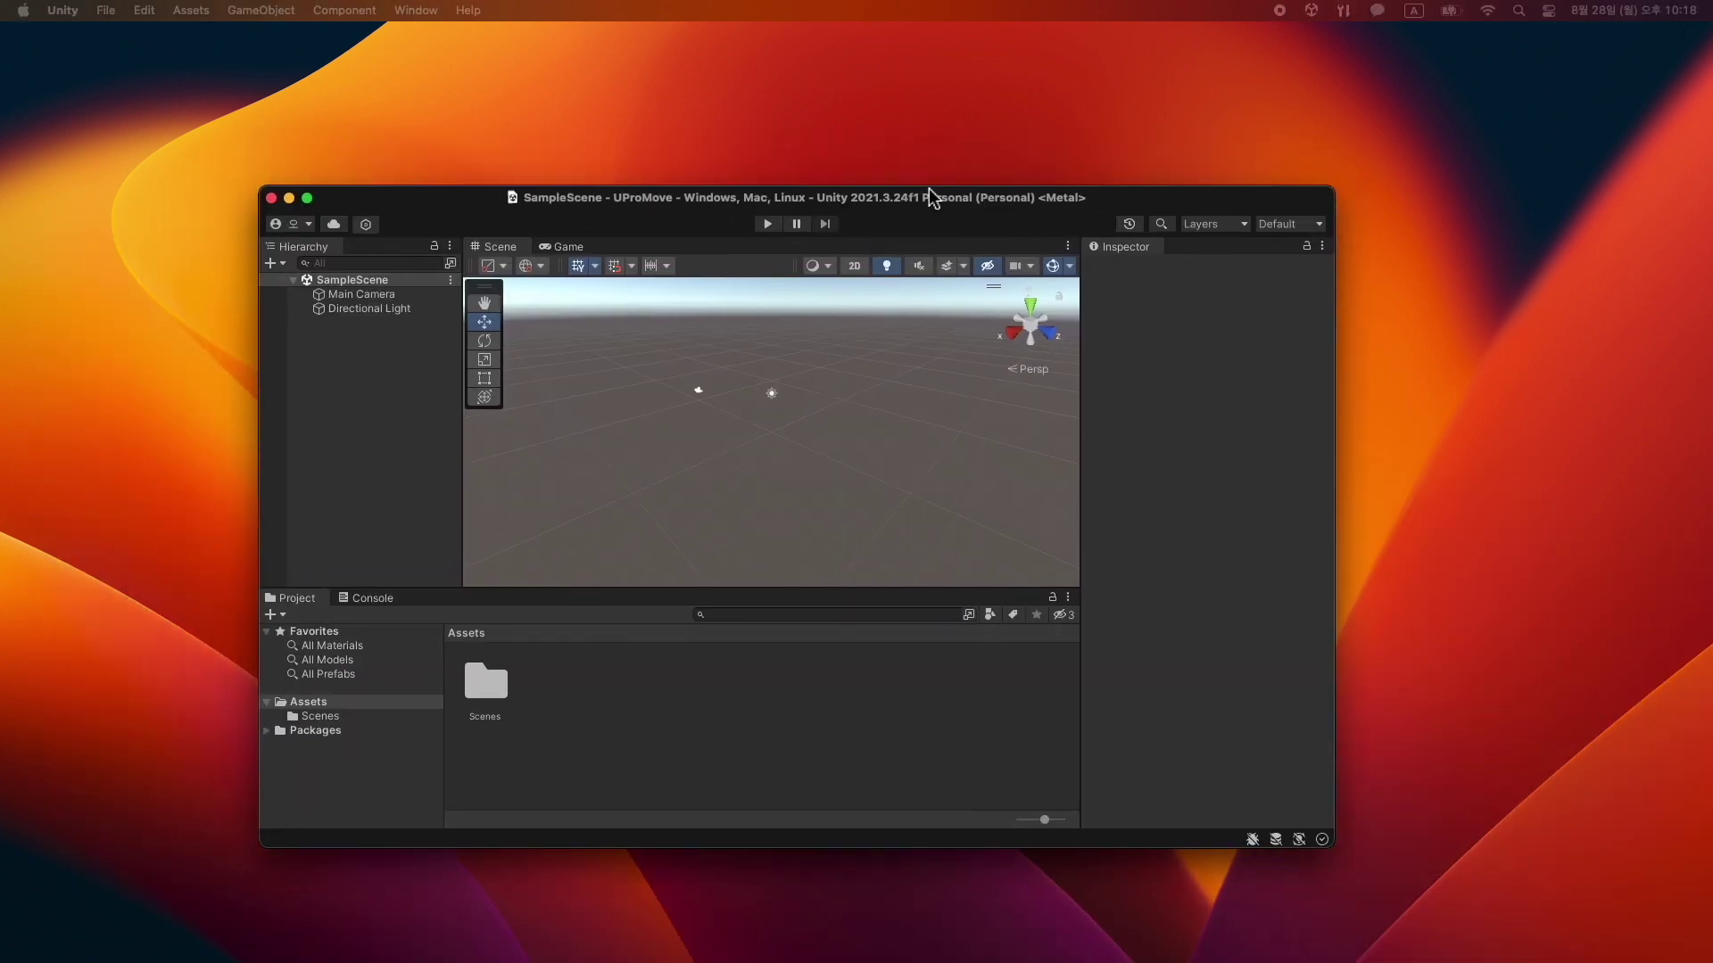
double_click(460, 195)
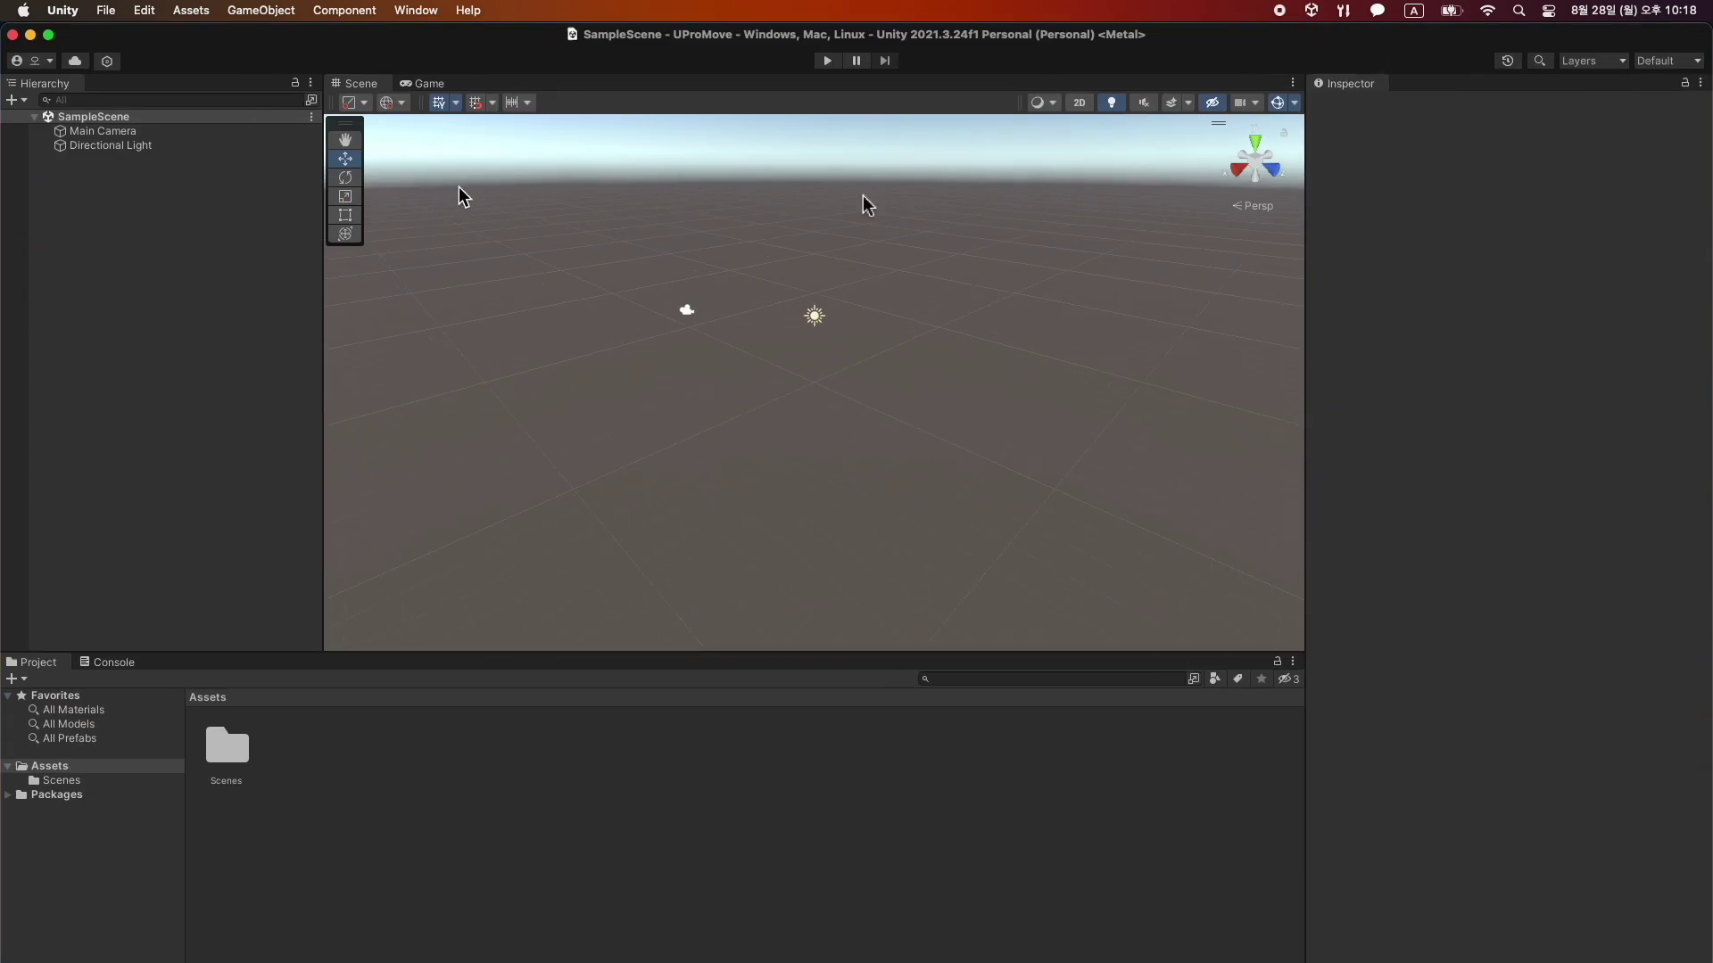
click(1666, 60)
click(1665, 78)
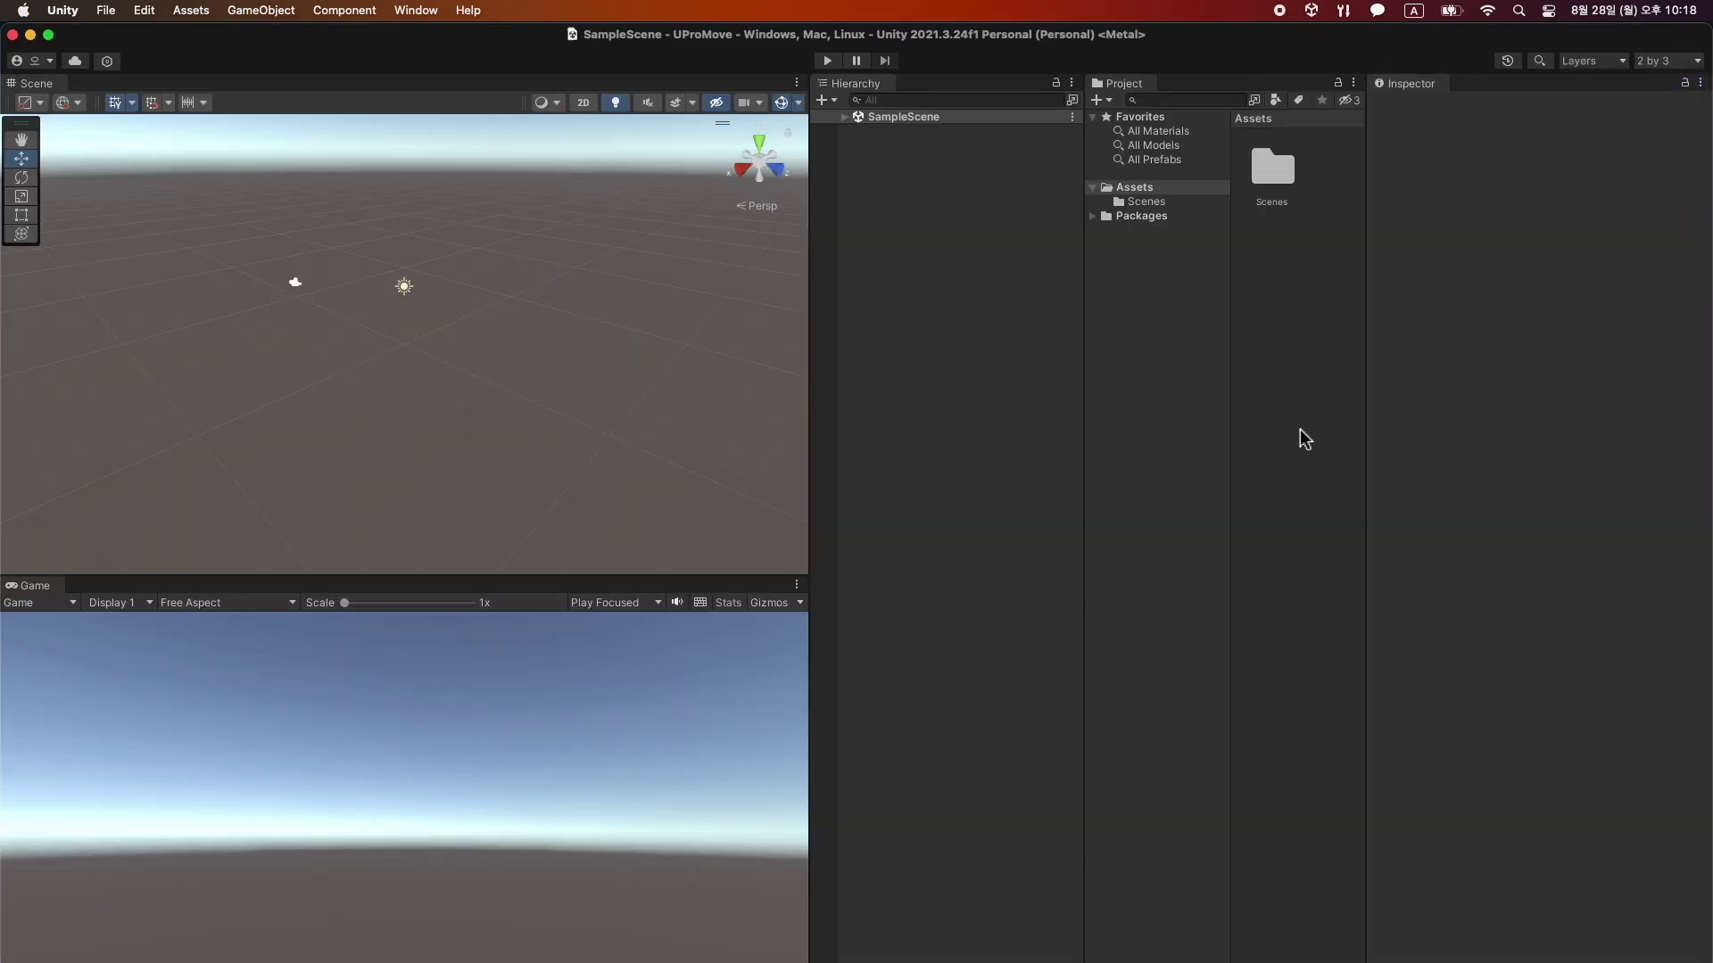
Add a 3D Plane to SampleScene.
click(190, 10)
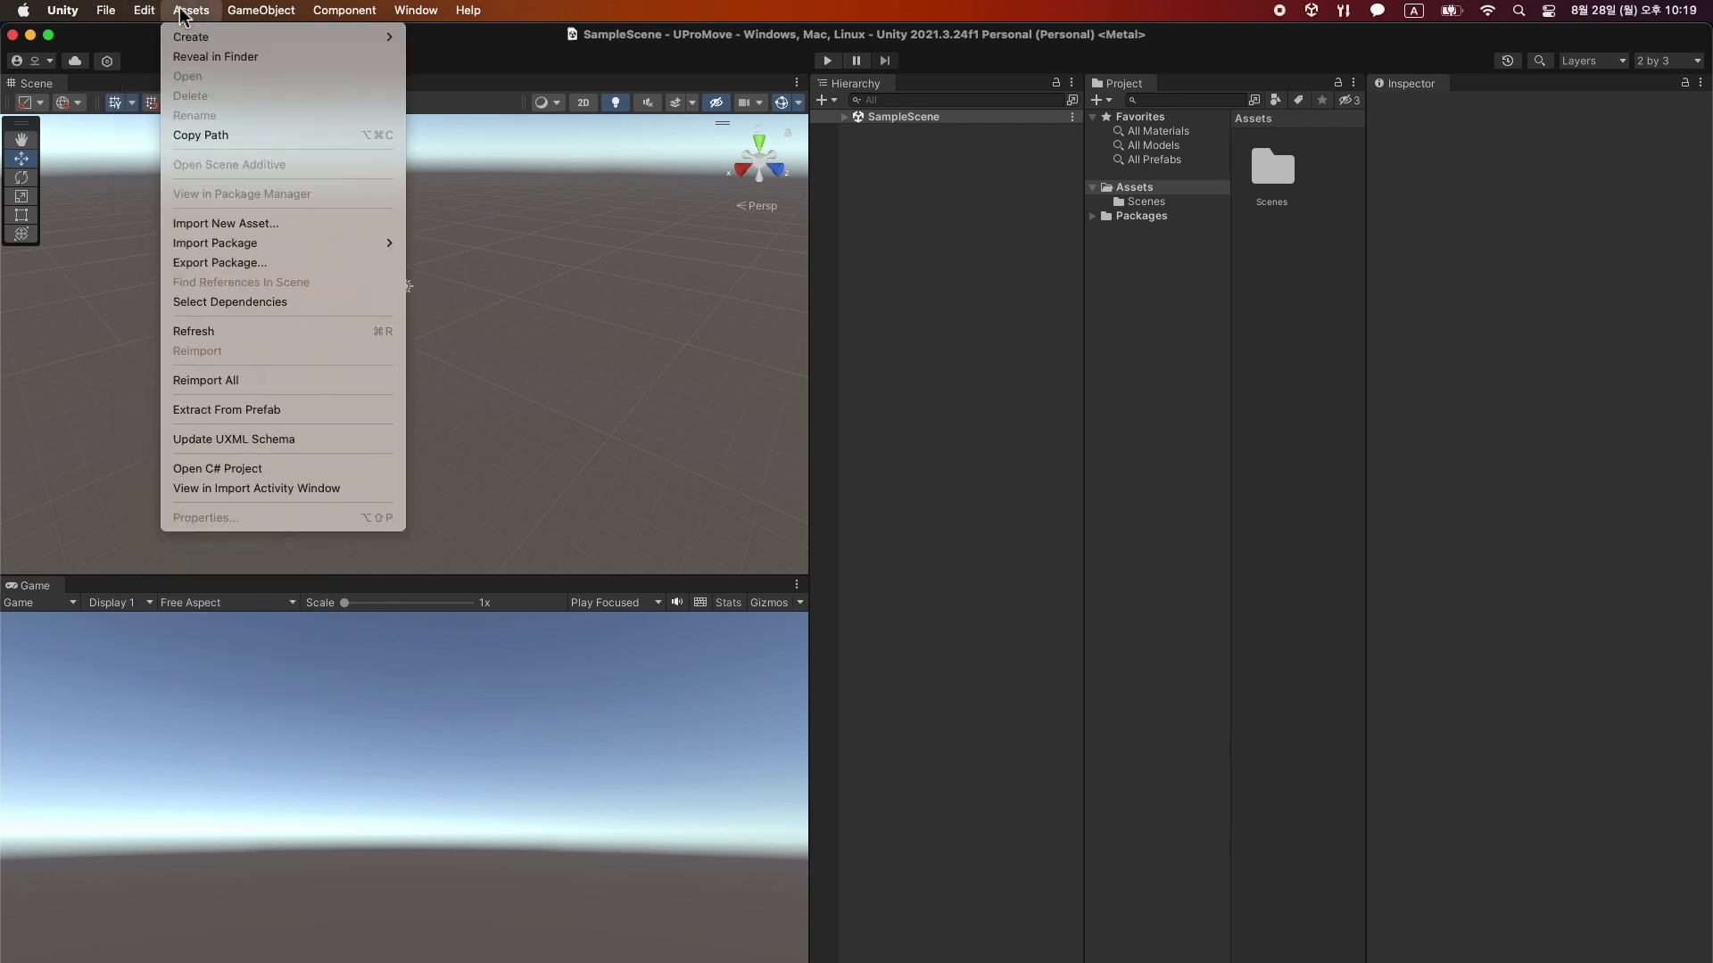
mouse_move(250, 13)
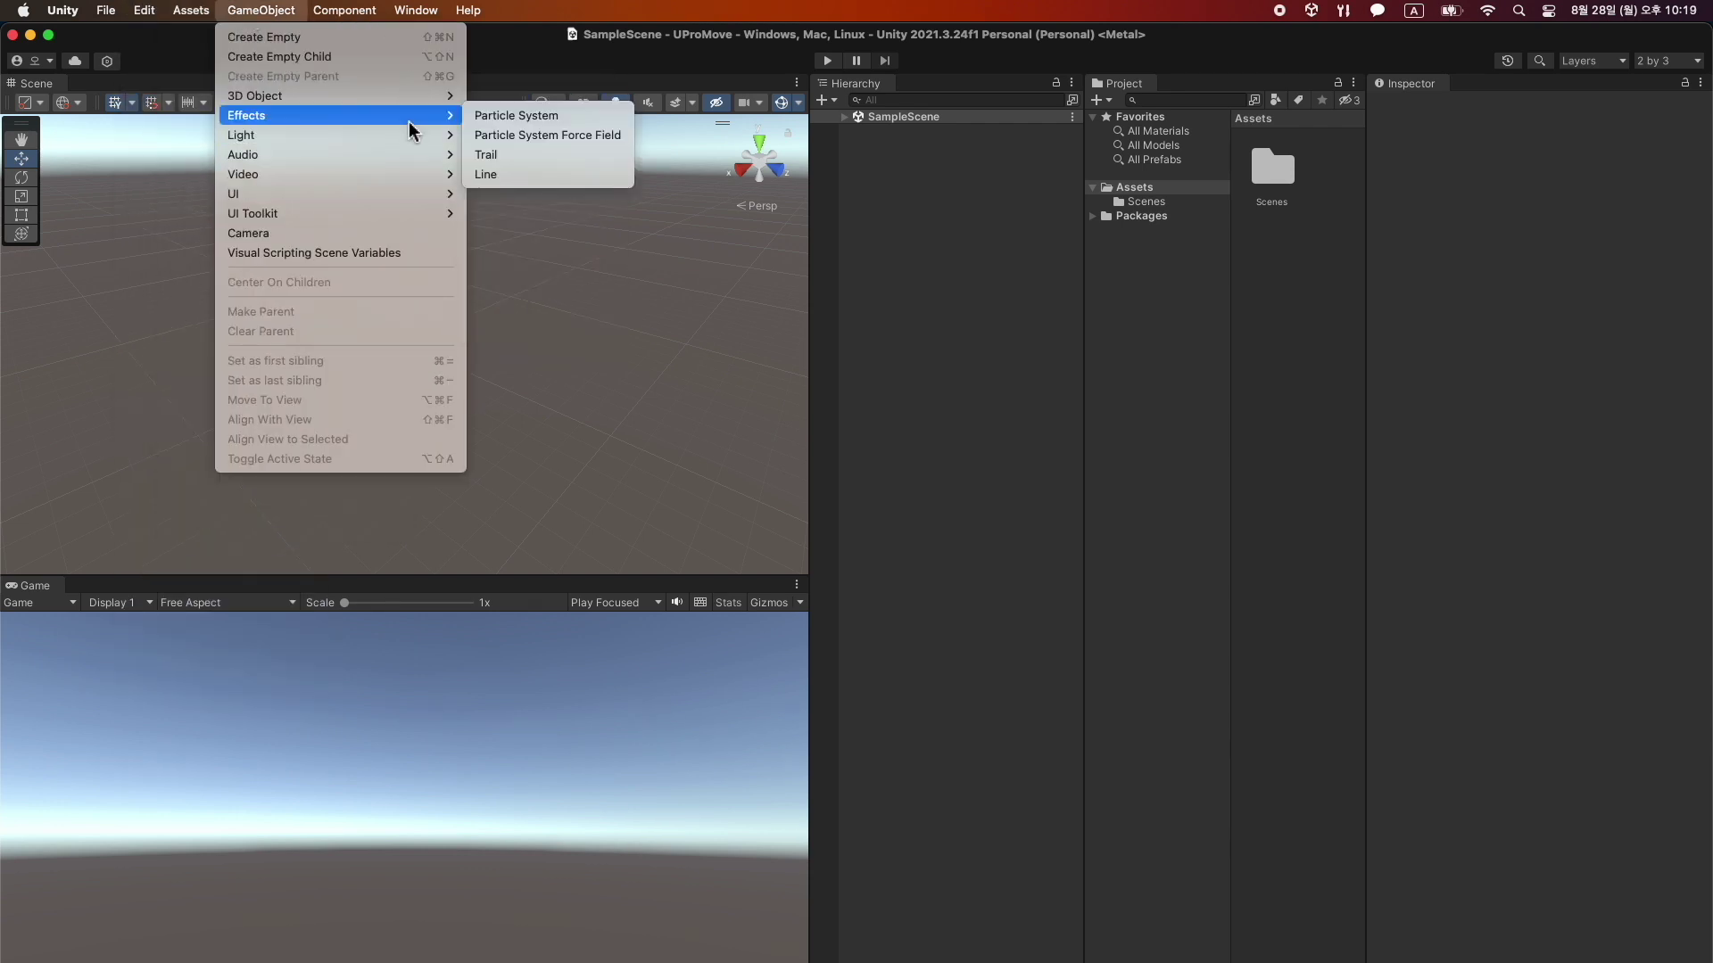
mouse_move(438, 100)
click(593, 176)
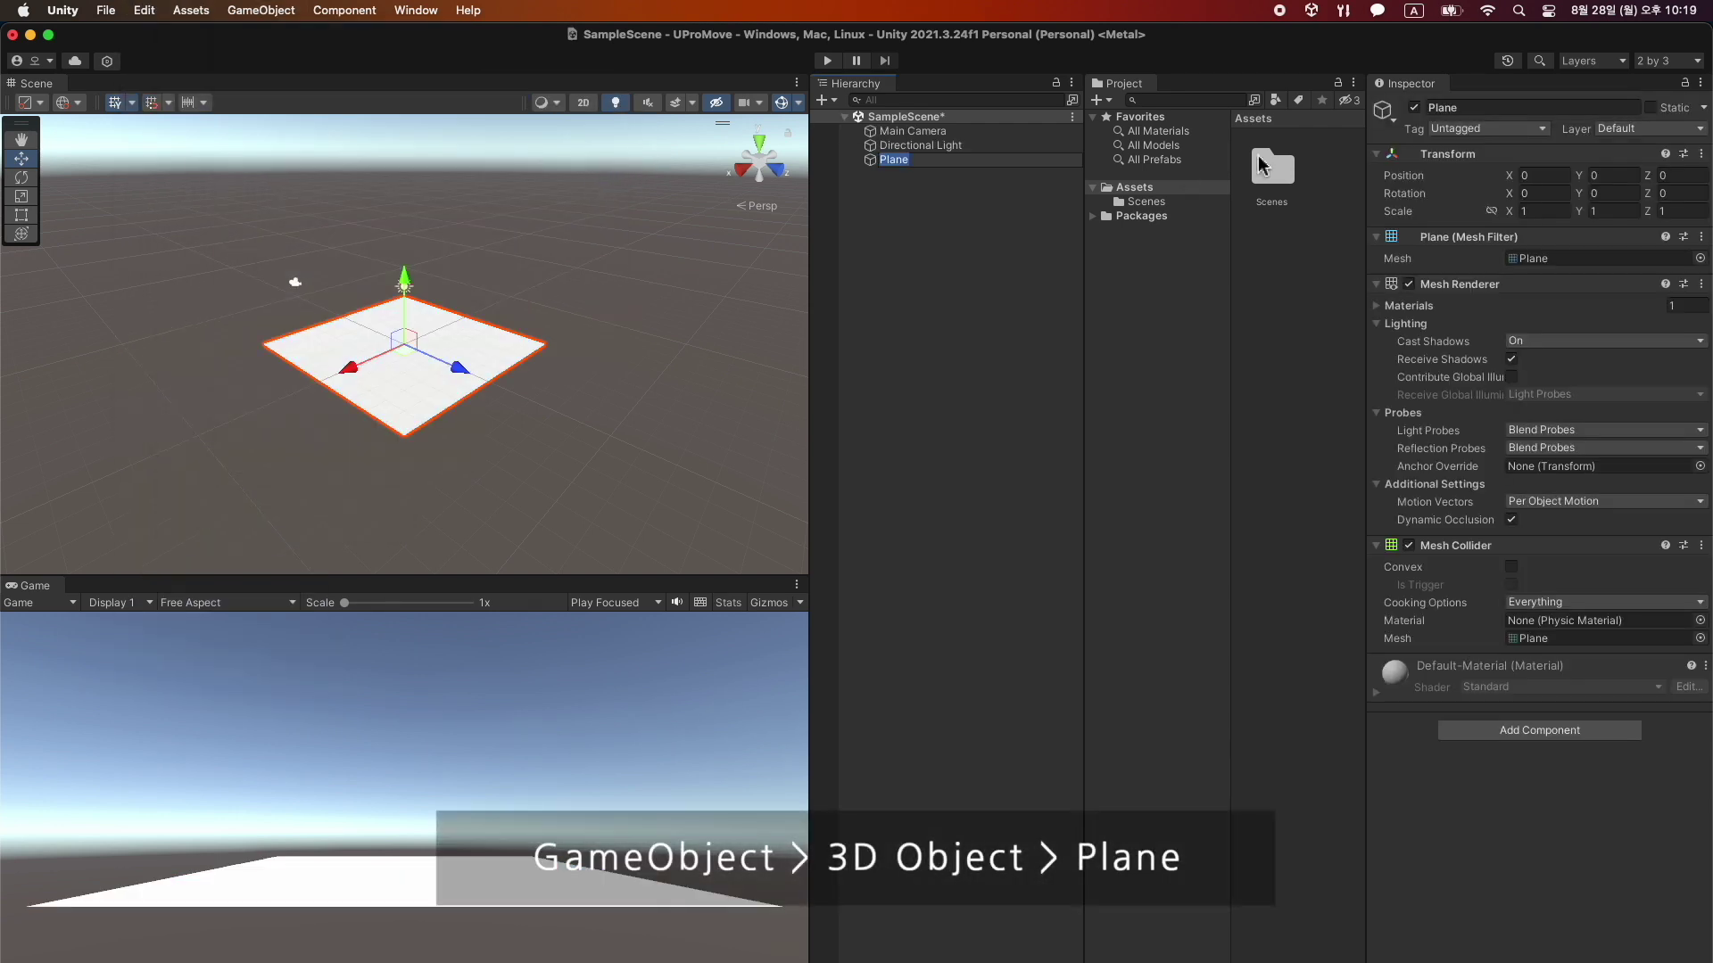
scroll(536, 348, up, 3)
click(702, 436)
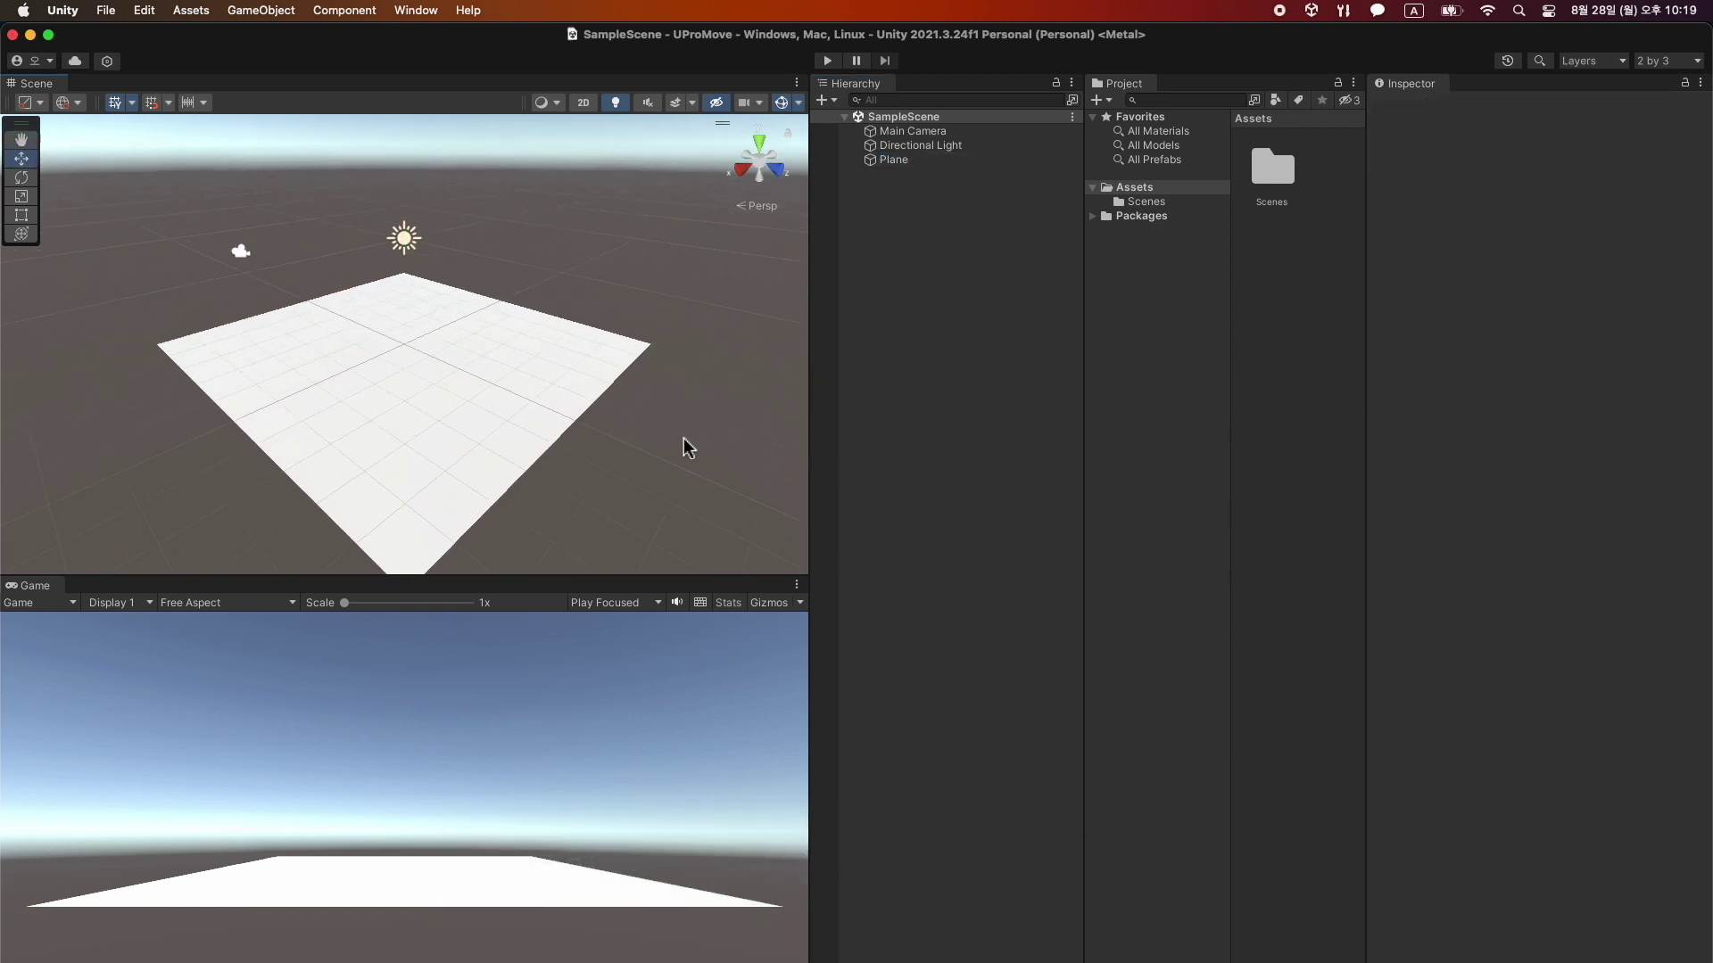
scroll(684, 438, down, 2)
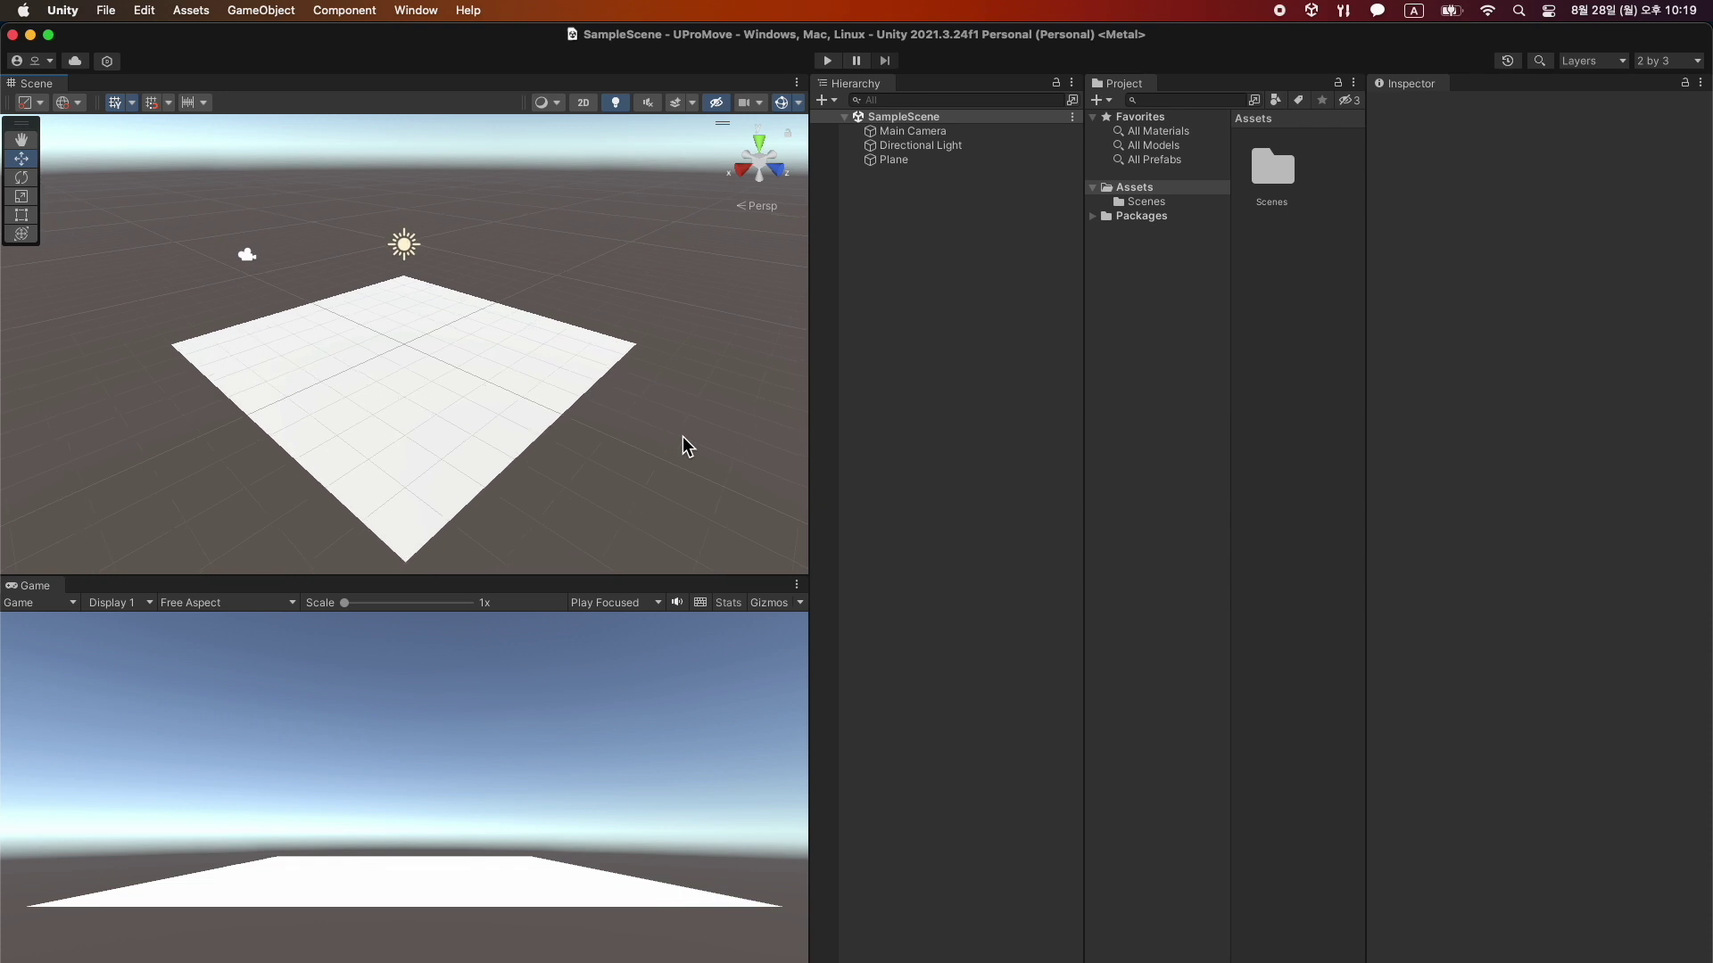
Add a Capsule at Position Y 1 and save the scene.
click(200, 11)
mouse_move(260, 11)
mouse_move(317, 97)
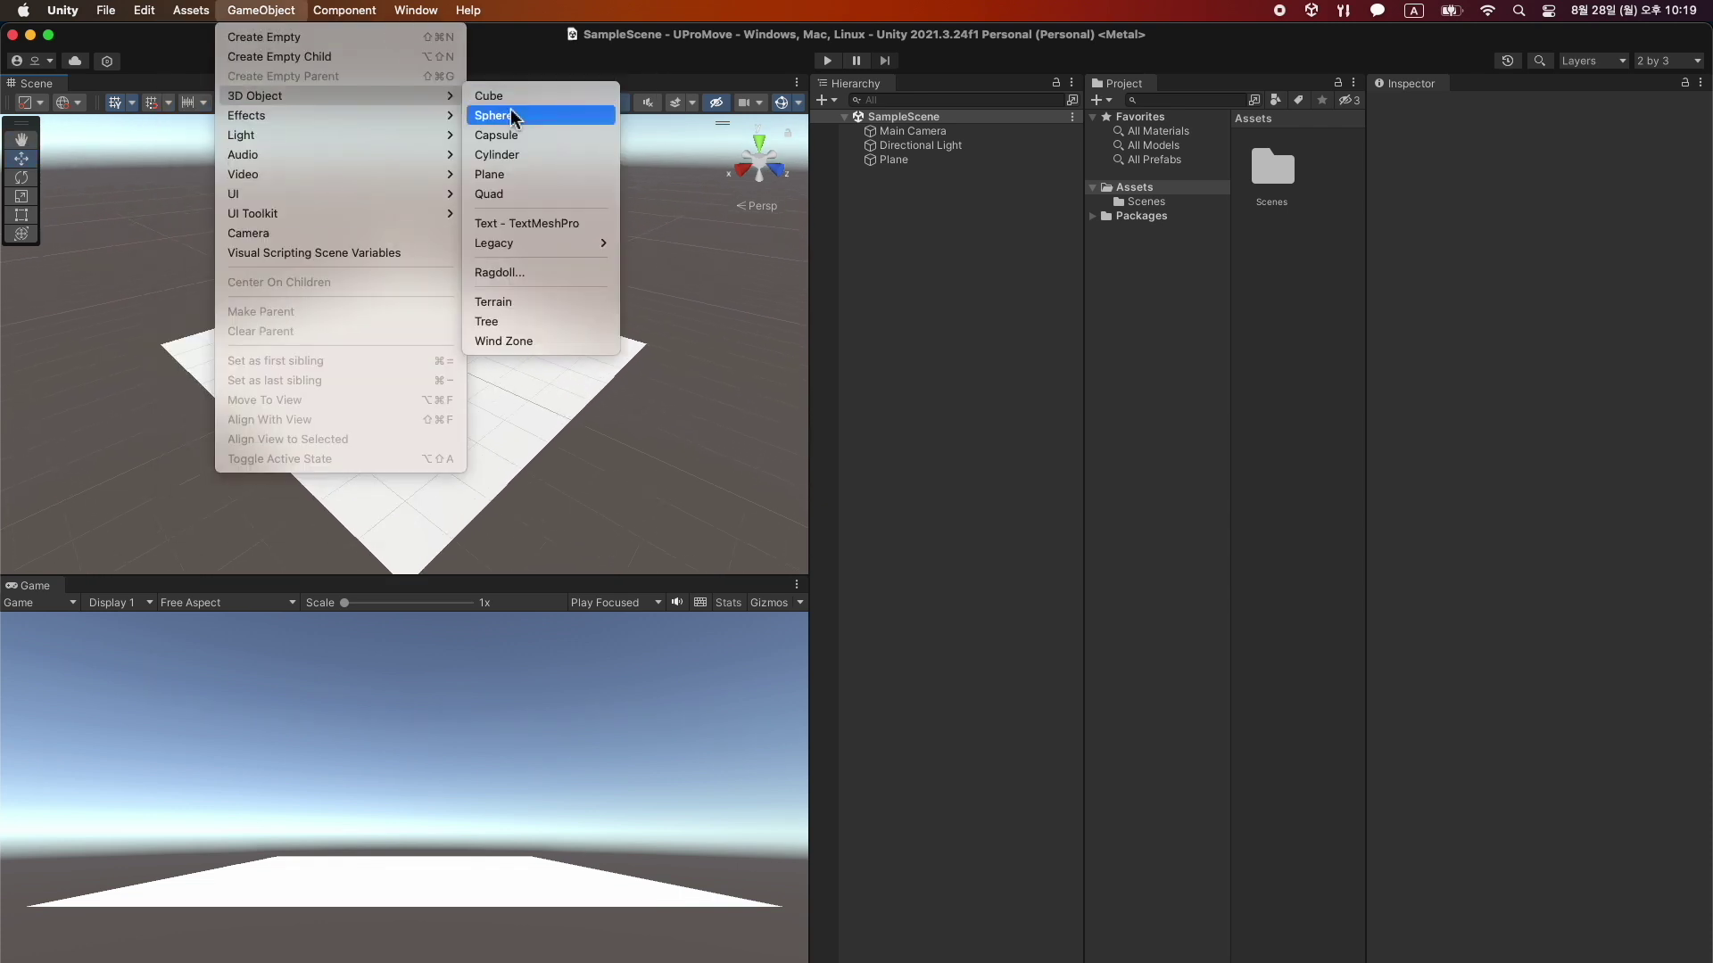
click(564, 136)
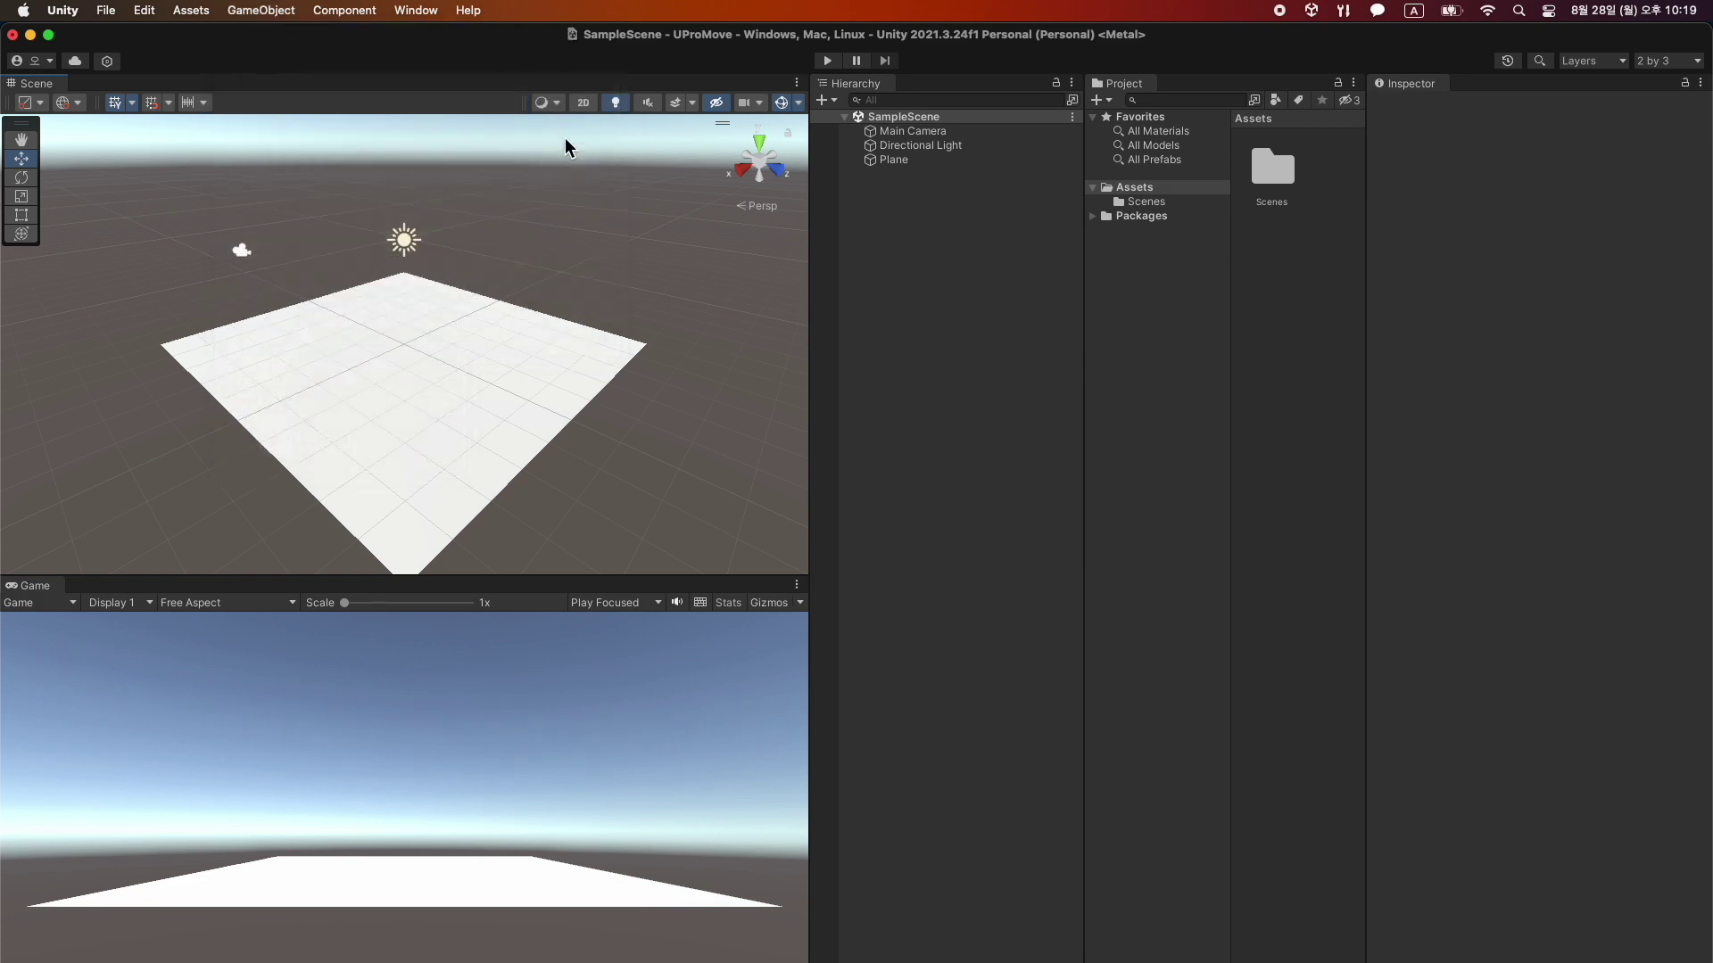
click(1612, 176)
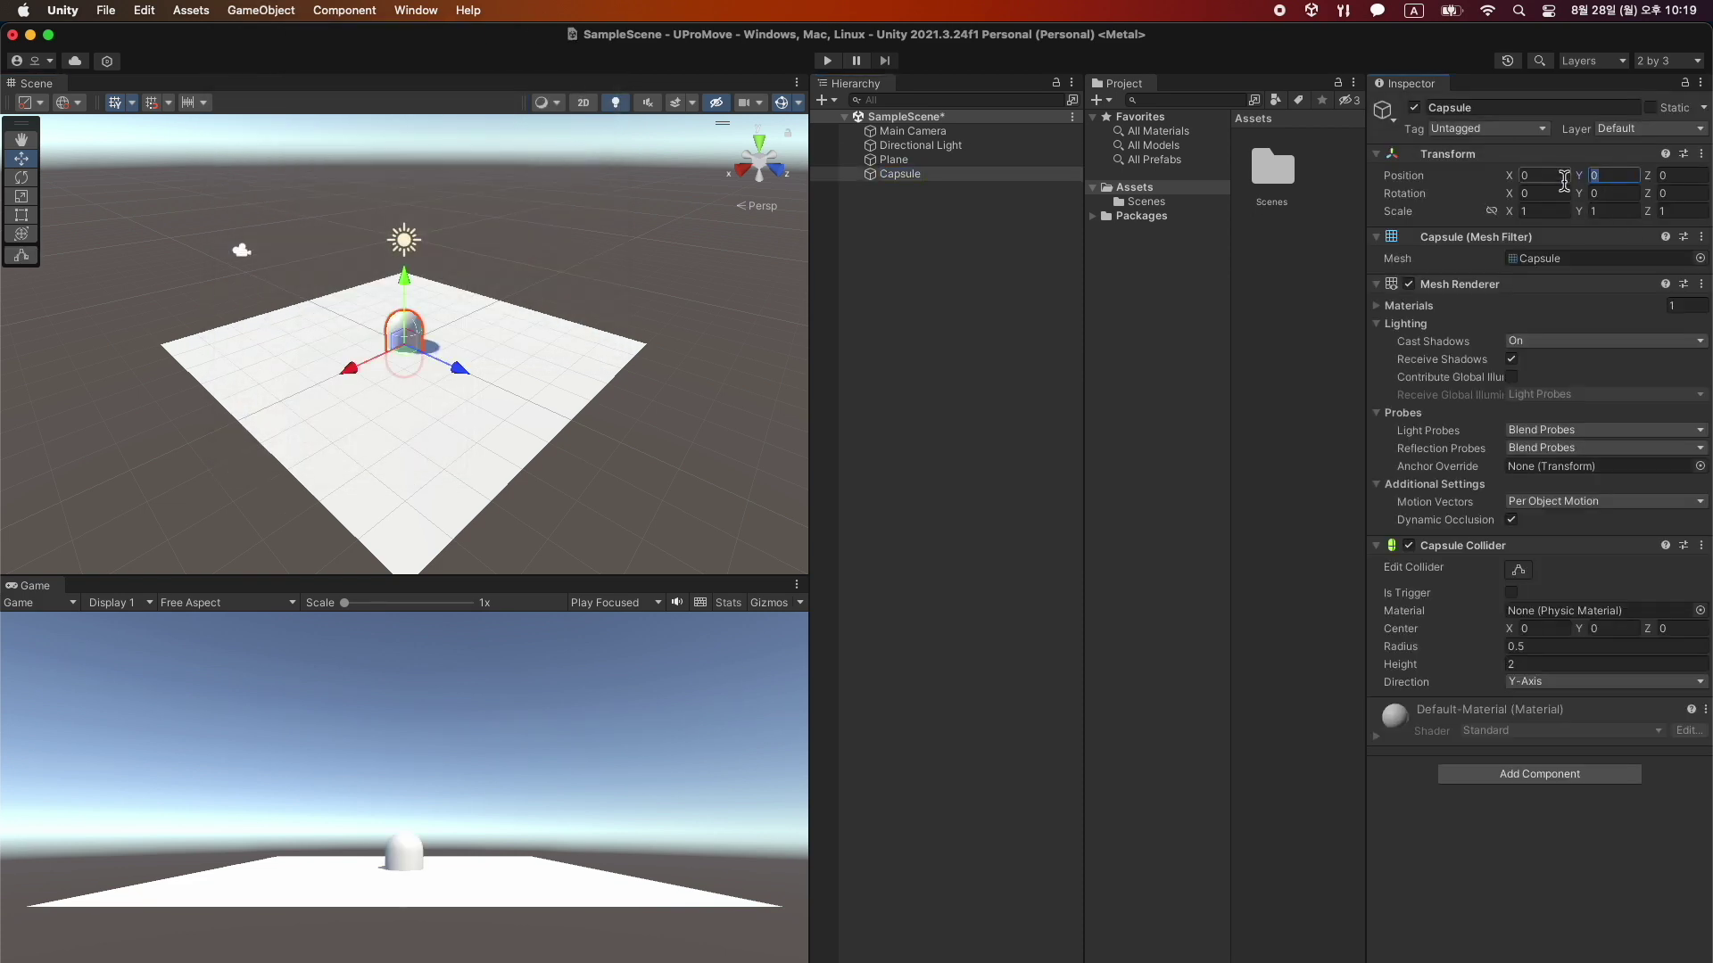
text(1)
click(540, 401)
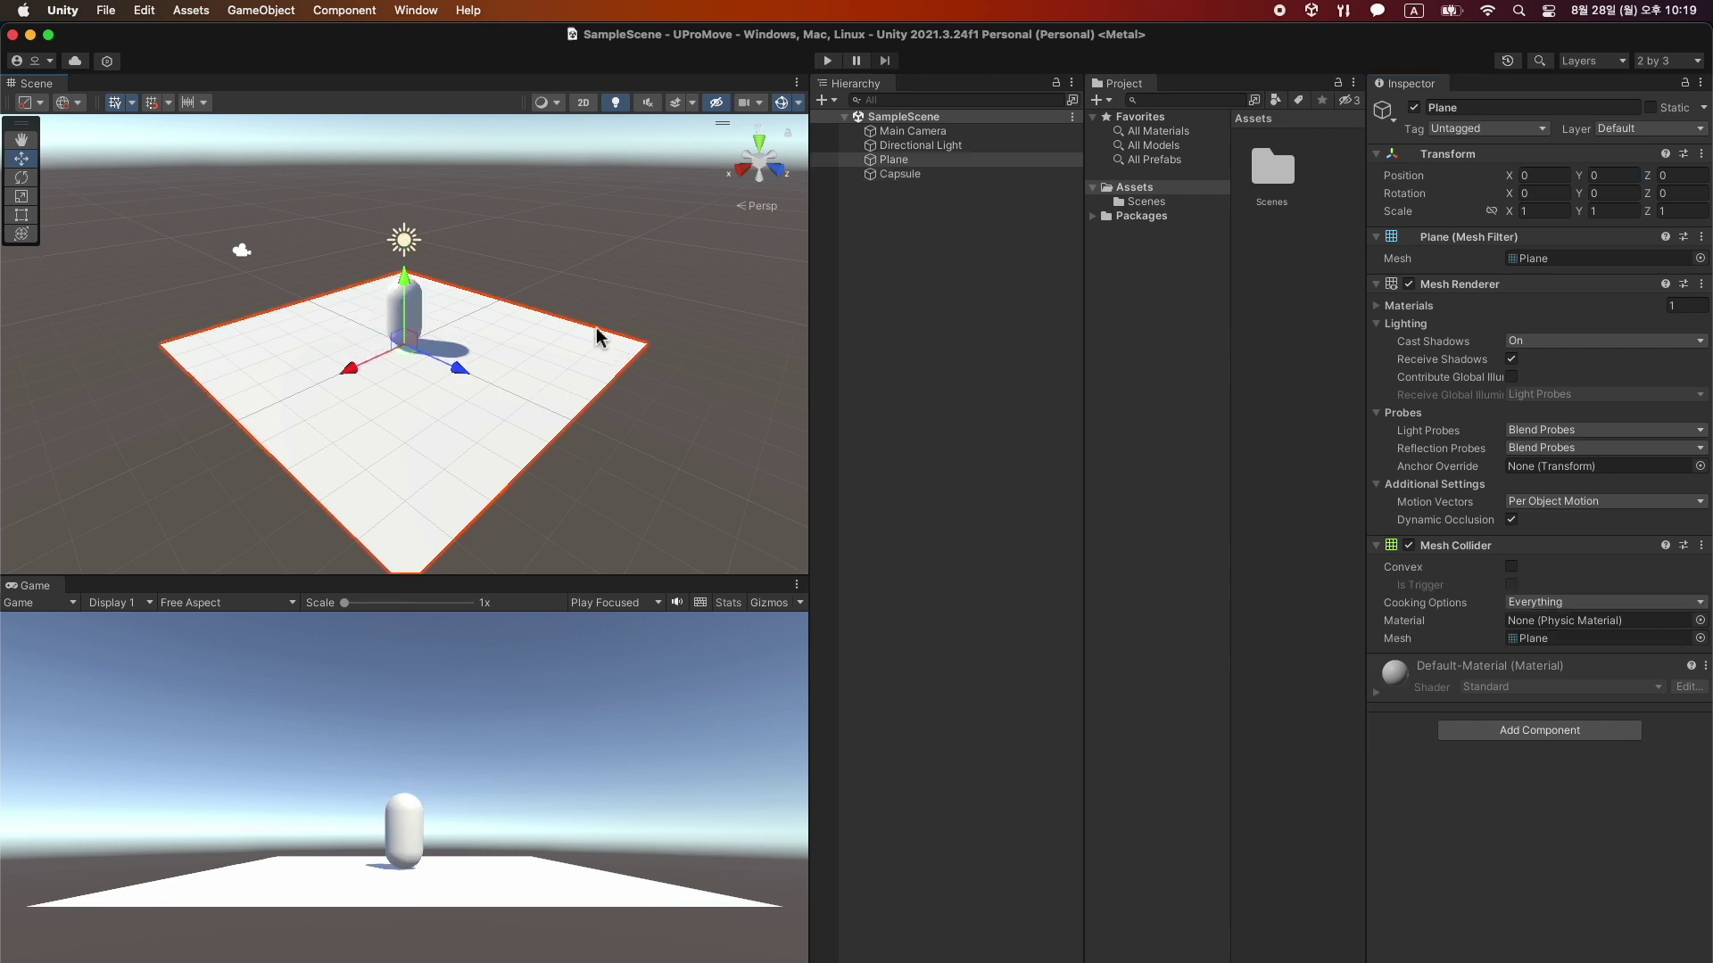
click(921, 251)
key(super+s)
Rename the Capsule to Player.
click(933, 175)
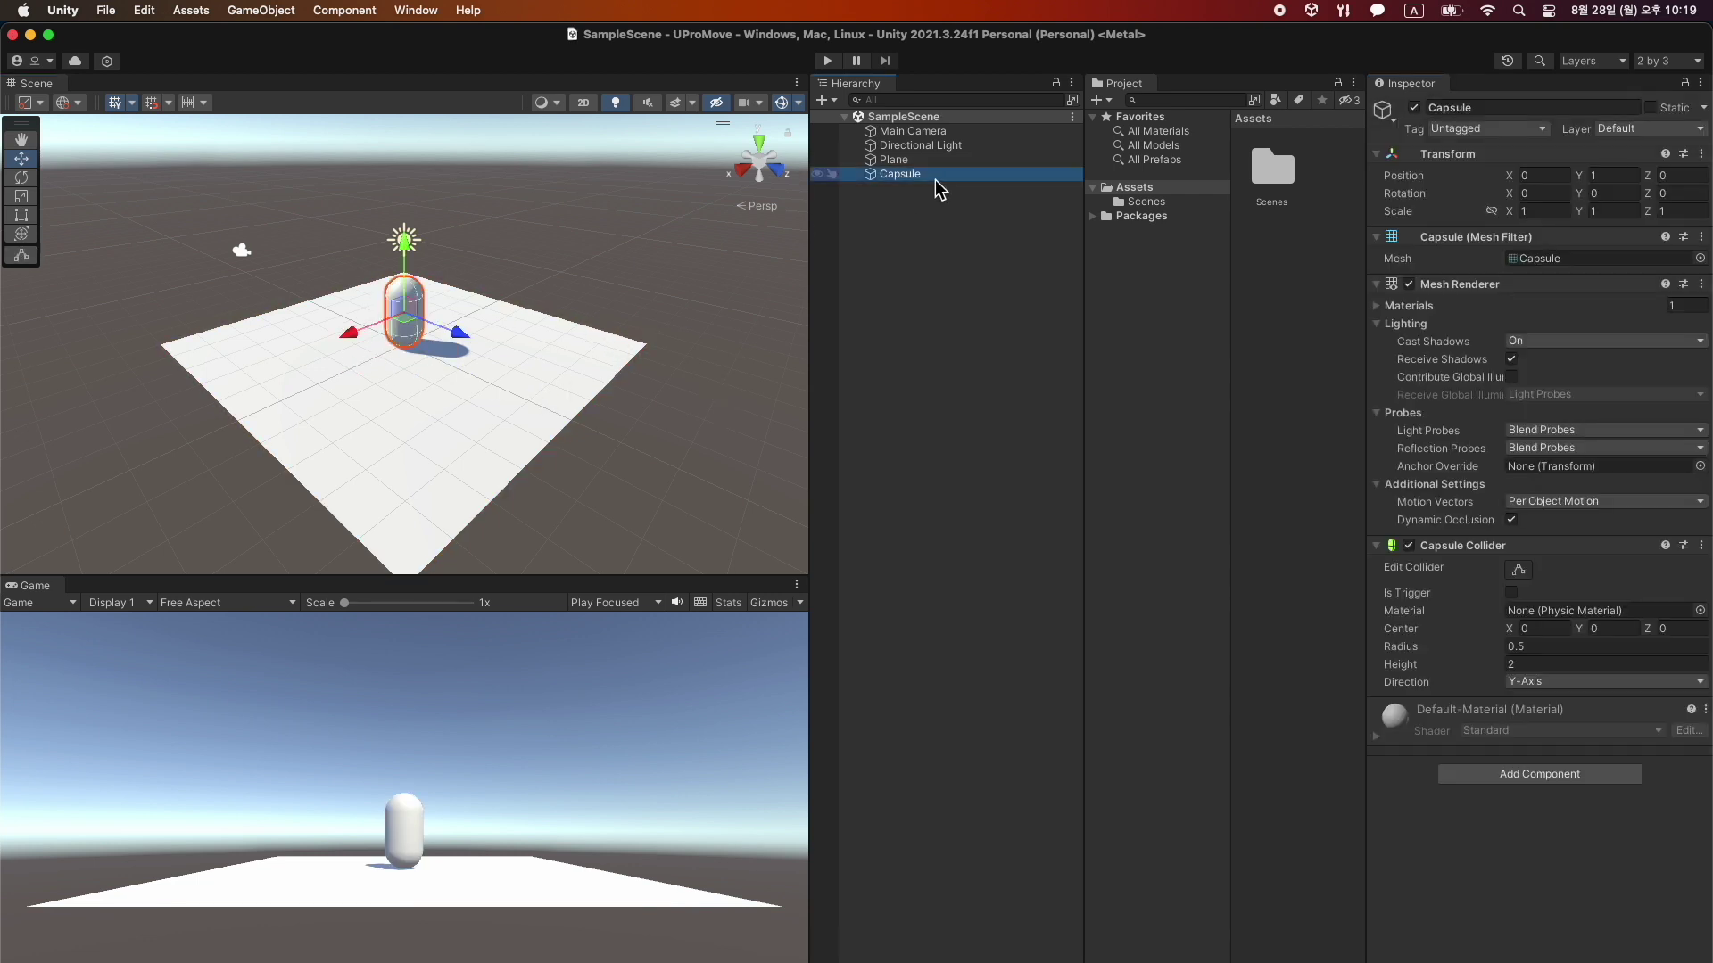
right_click(937, 176)
click(1026, 281)
text(Player)
key(Return)
Add a Cube and name it nose.
click(533, 393)
click(261, 10)
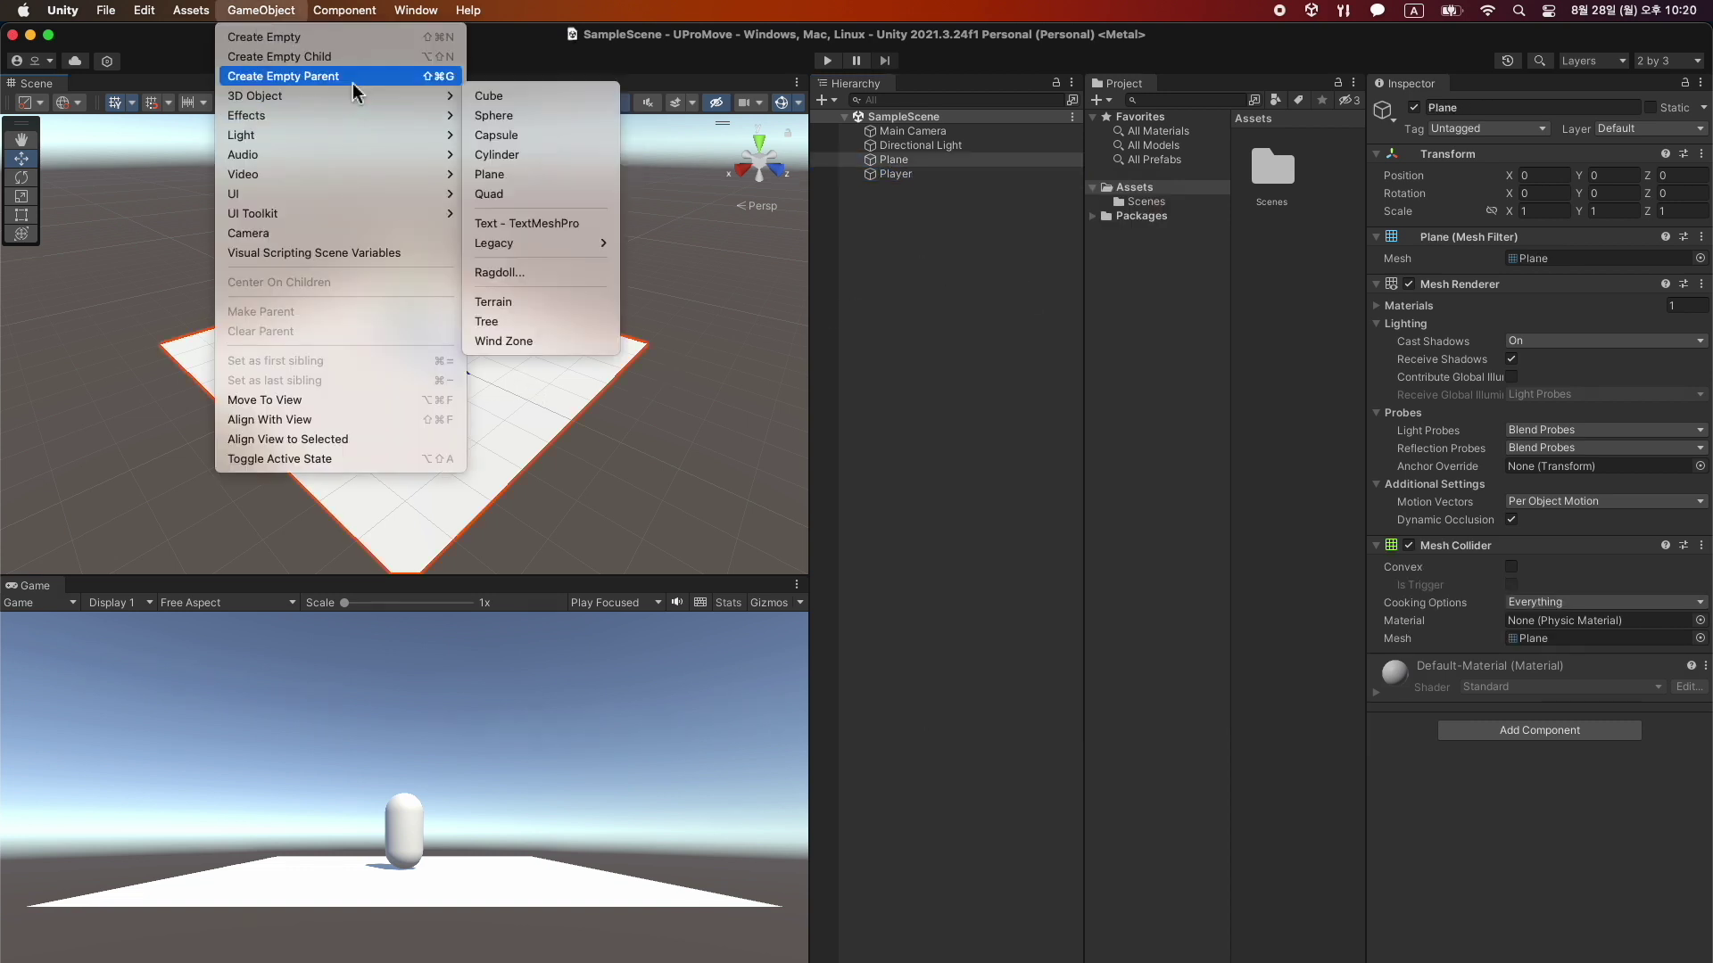
mouse_move(368, 96)
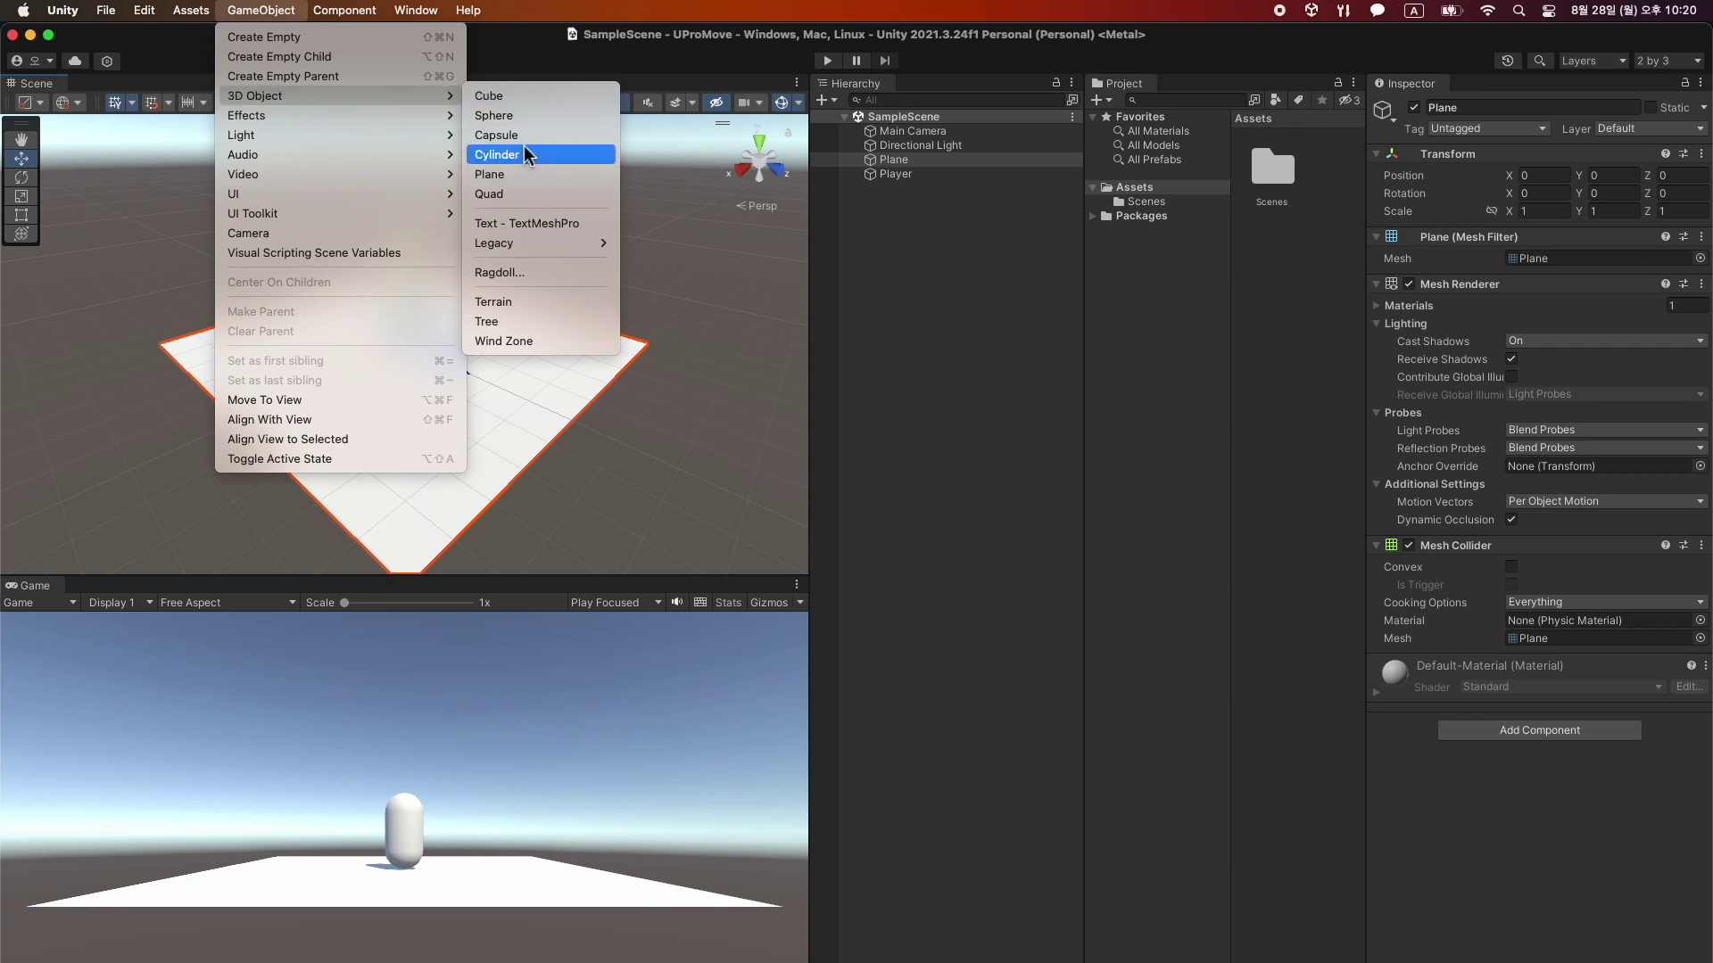
click(489, 95)
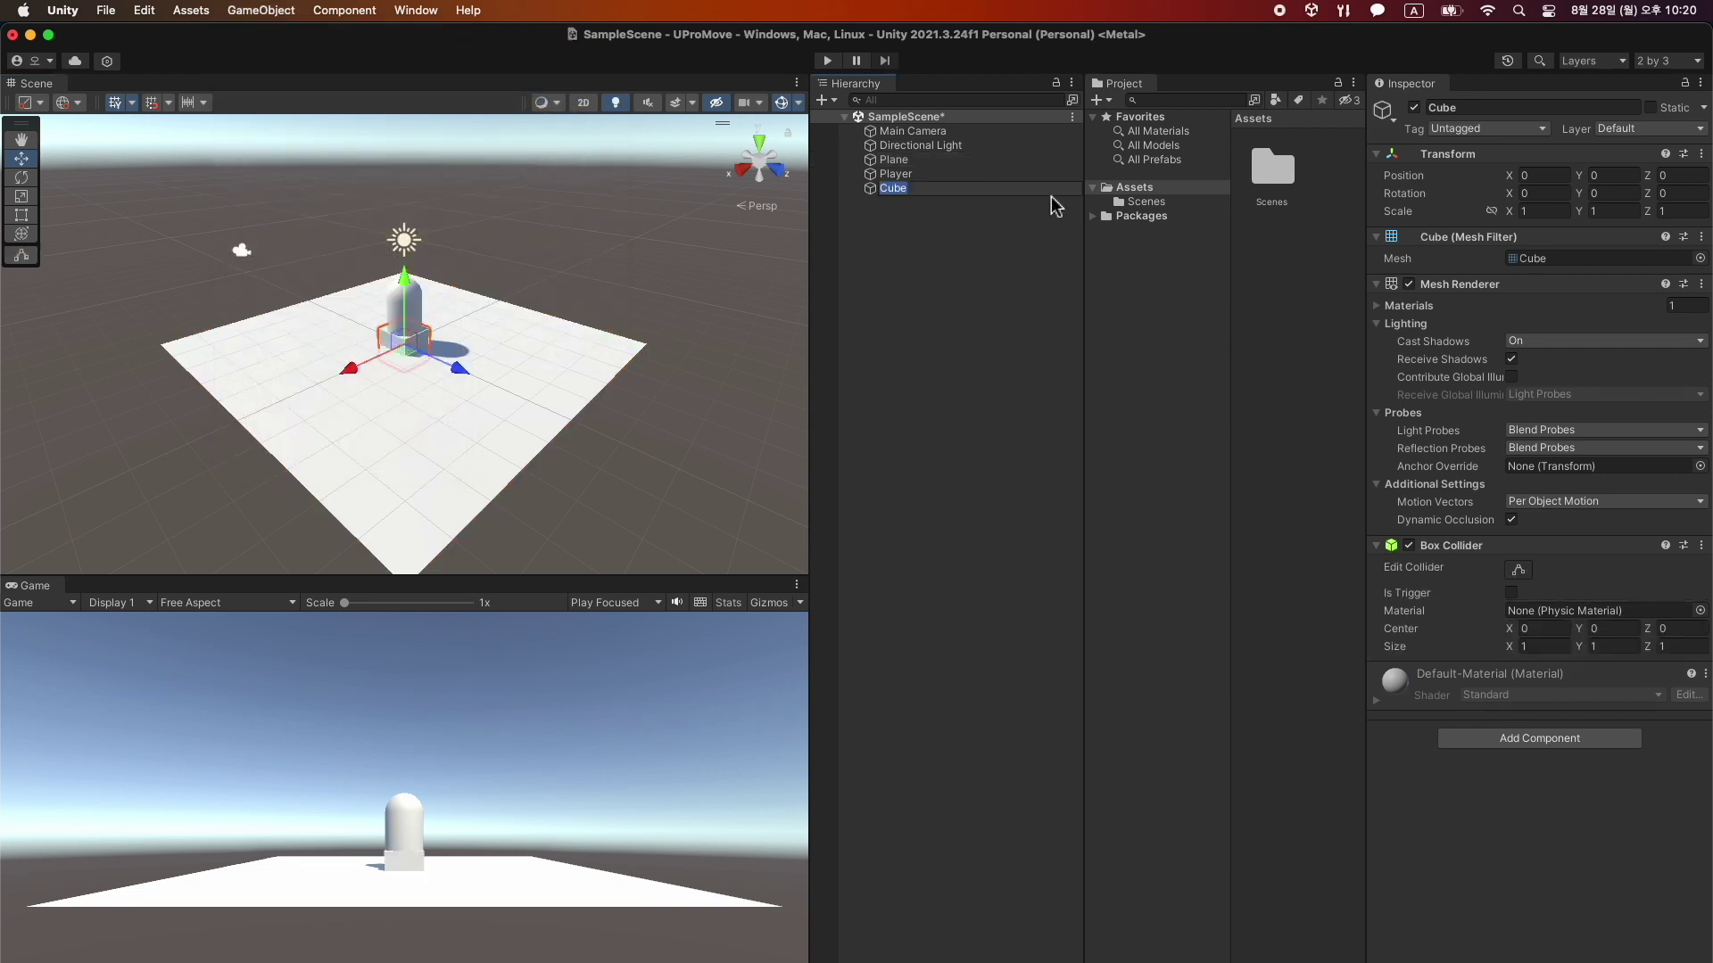
text(nose)
key(Return)
Scale the nose to 0.2, 0.2, 1 and save the scene.
click(1547, 210)
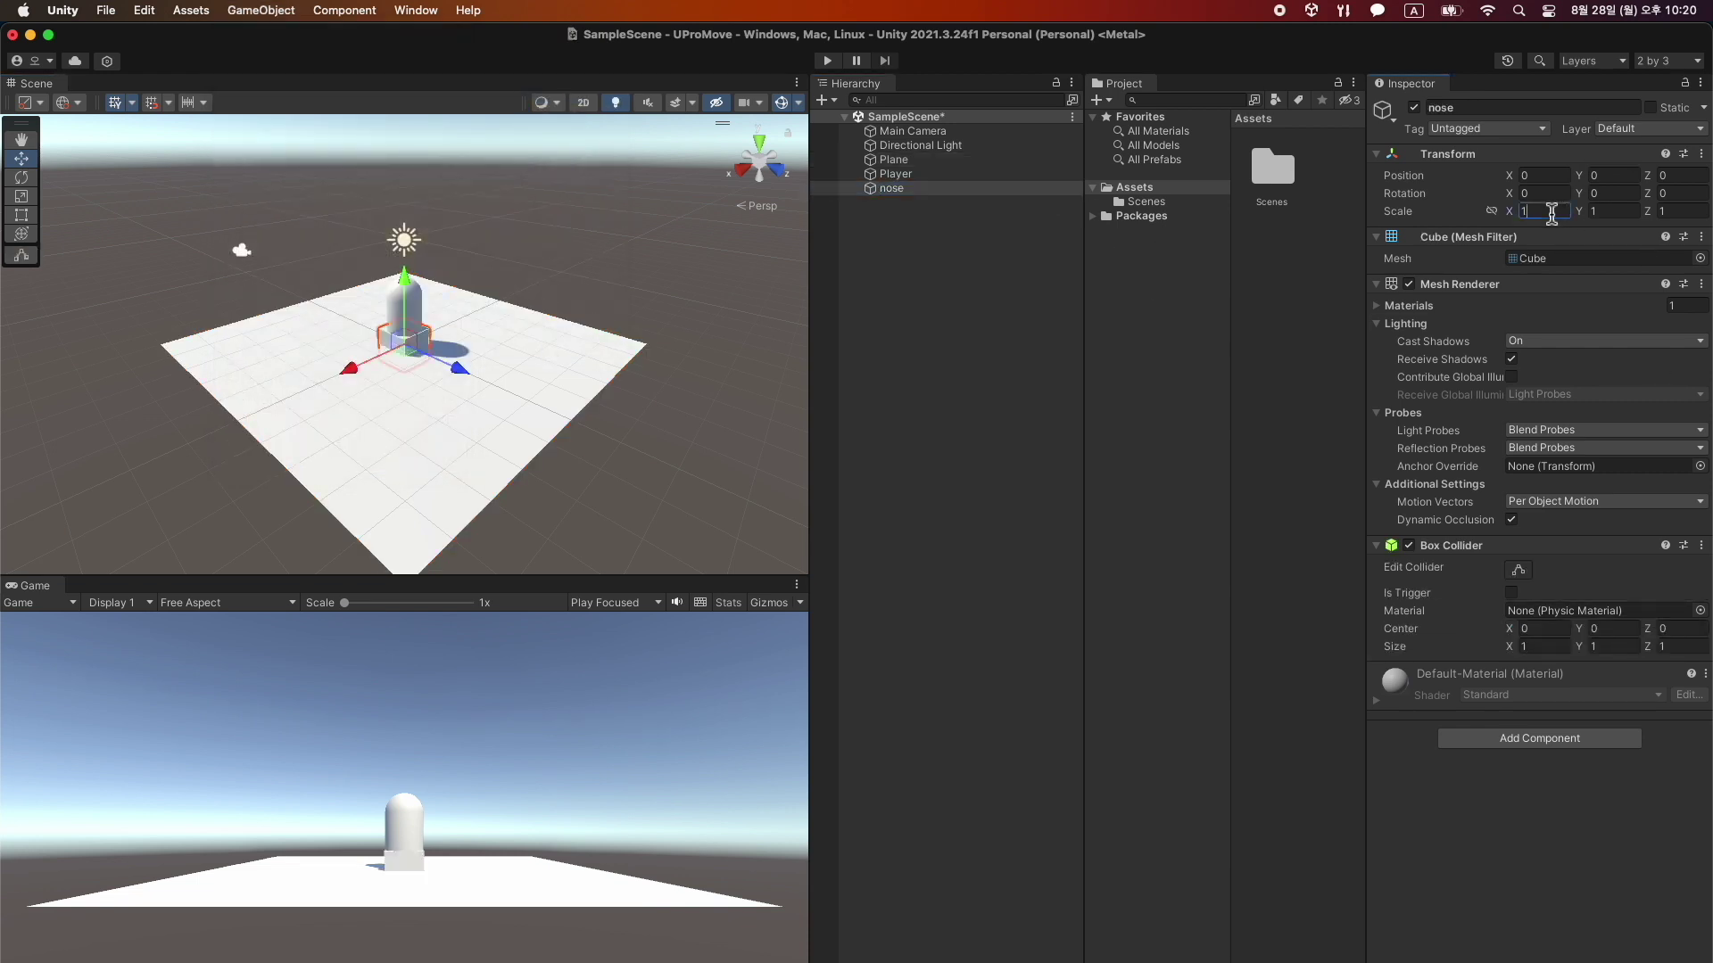
text(0.2)
key(Tab)
text(0)
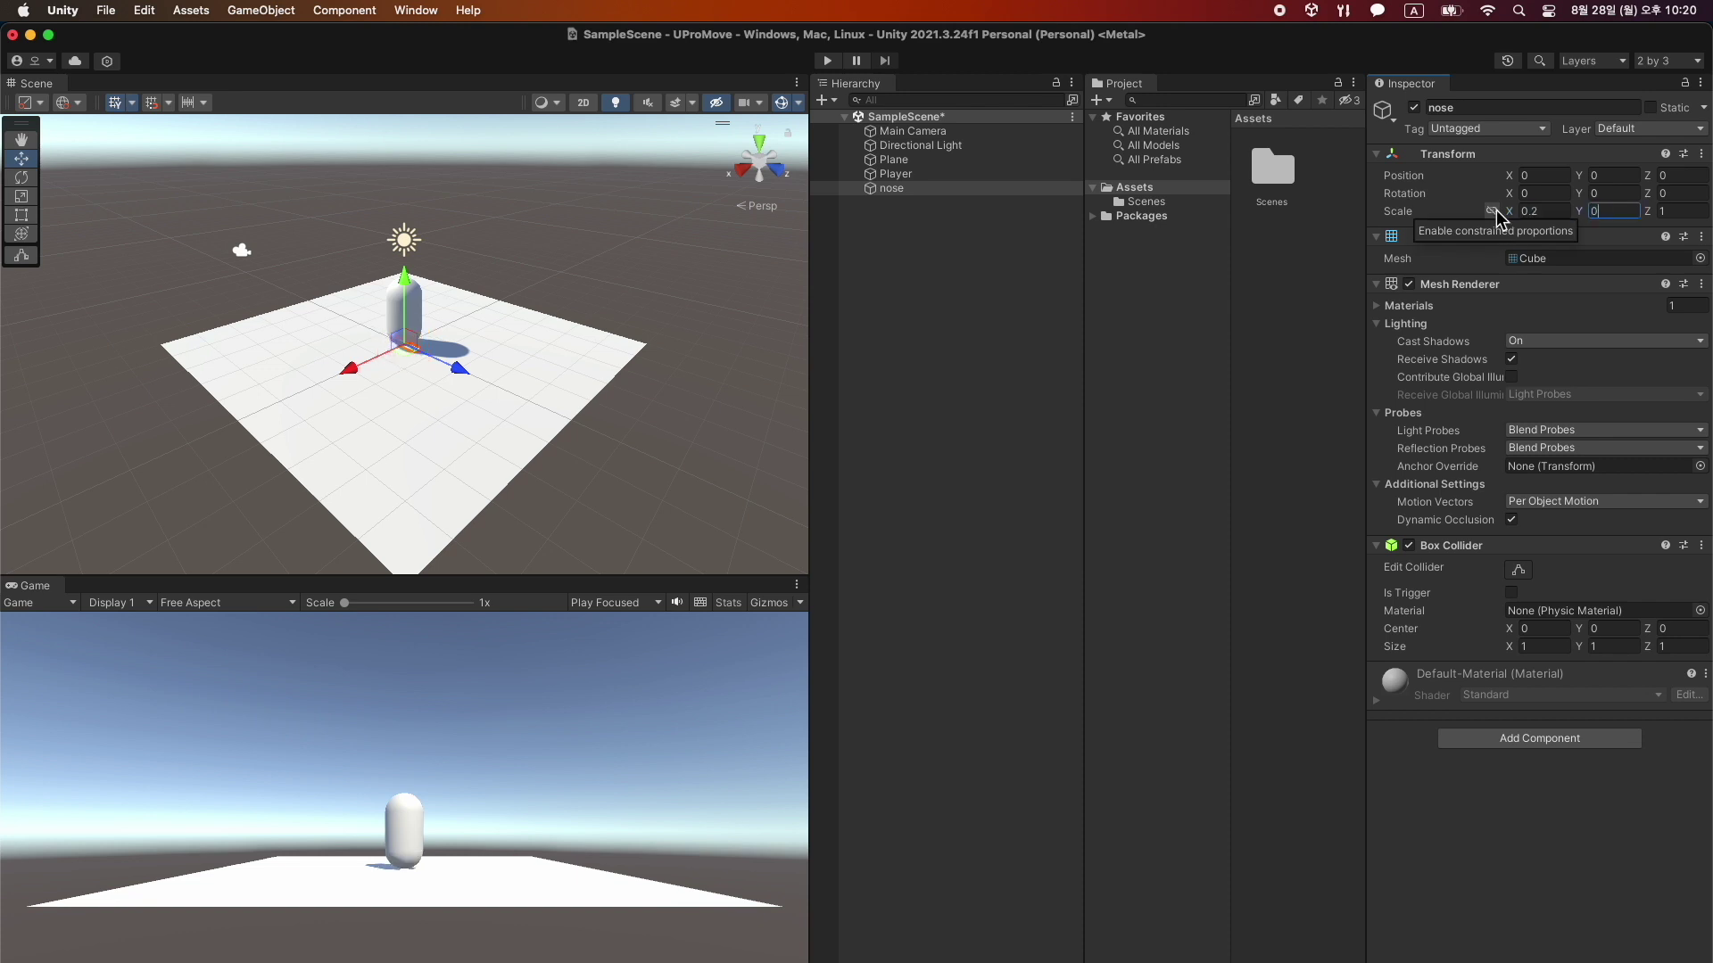
click(995, 379)
key(super+s)
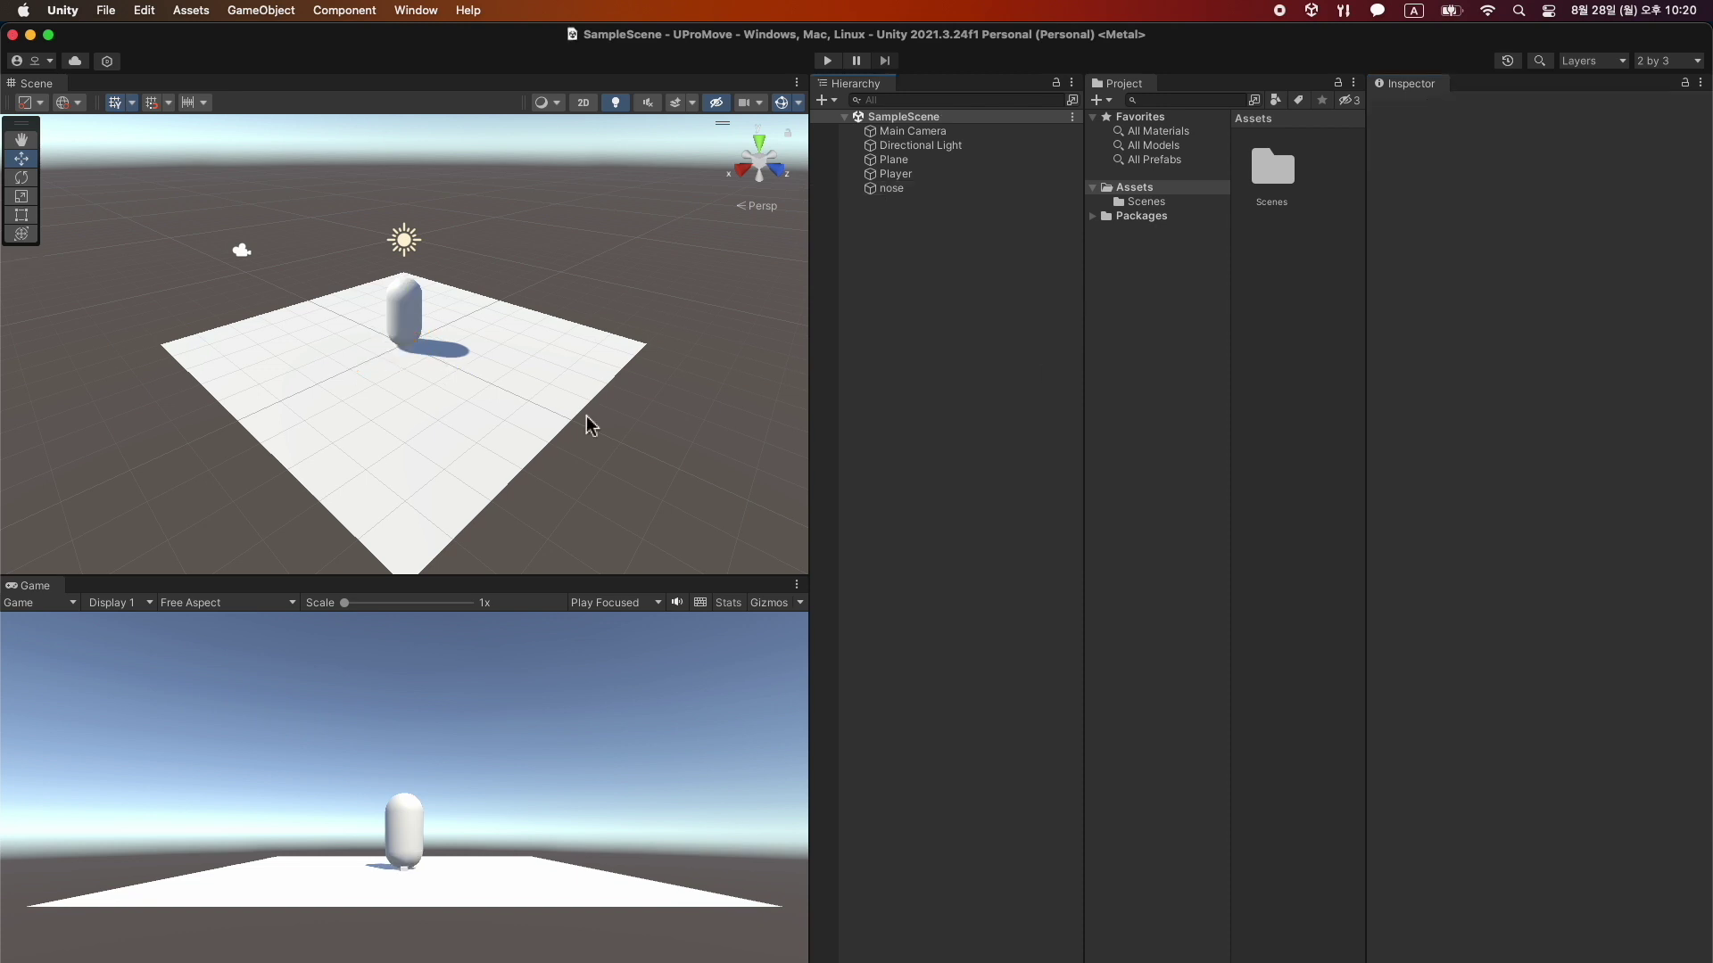
Position the nose at 0, 1.25, 0.3 on Player's front and save.
click(908, 189)
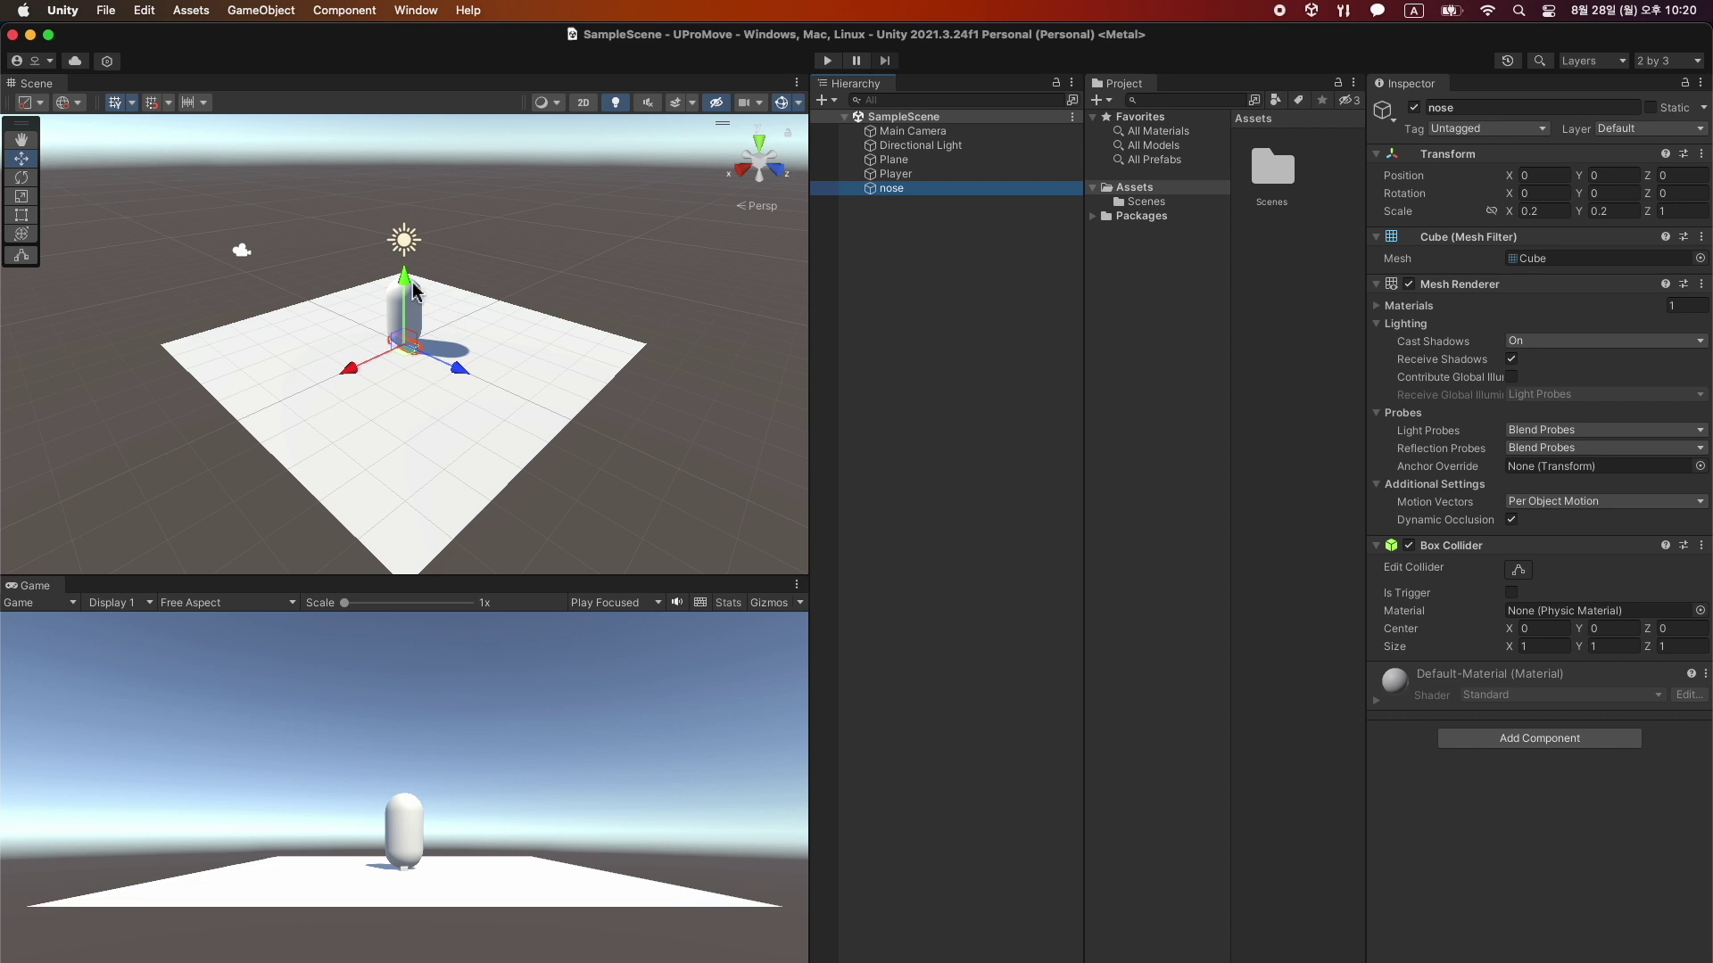
drag(406, 286, 406, 234)
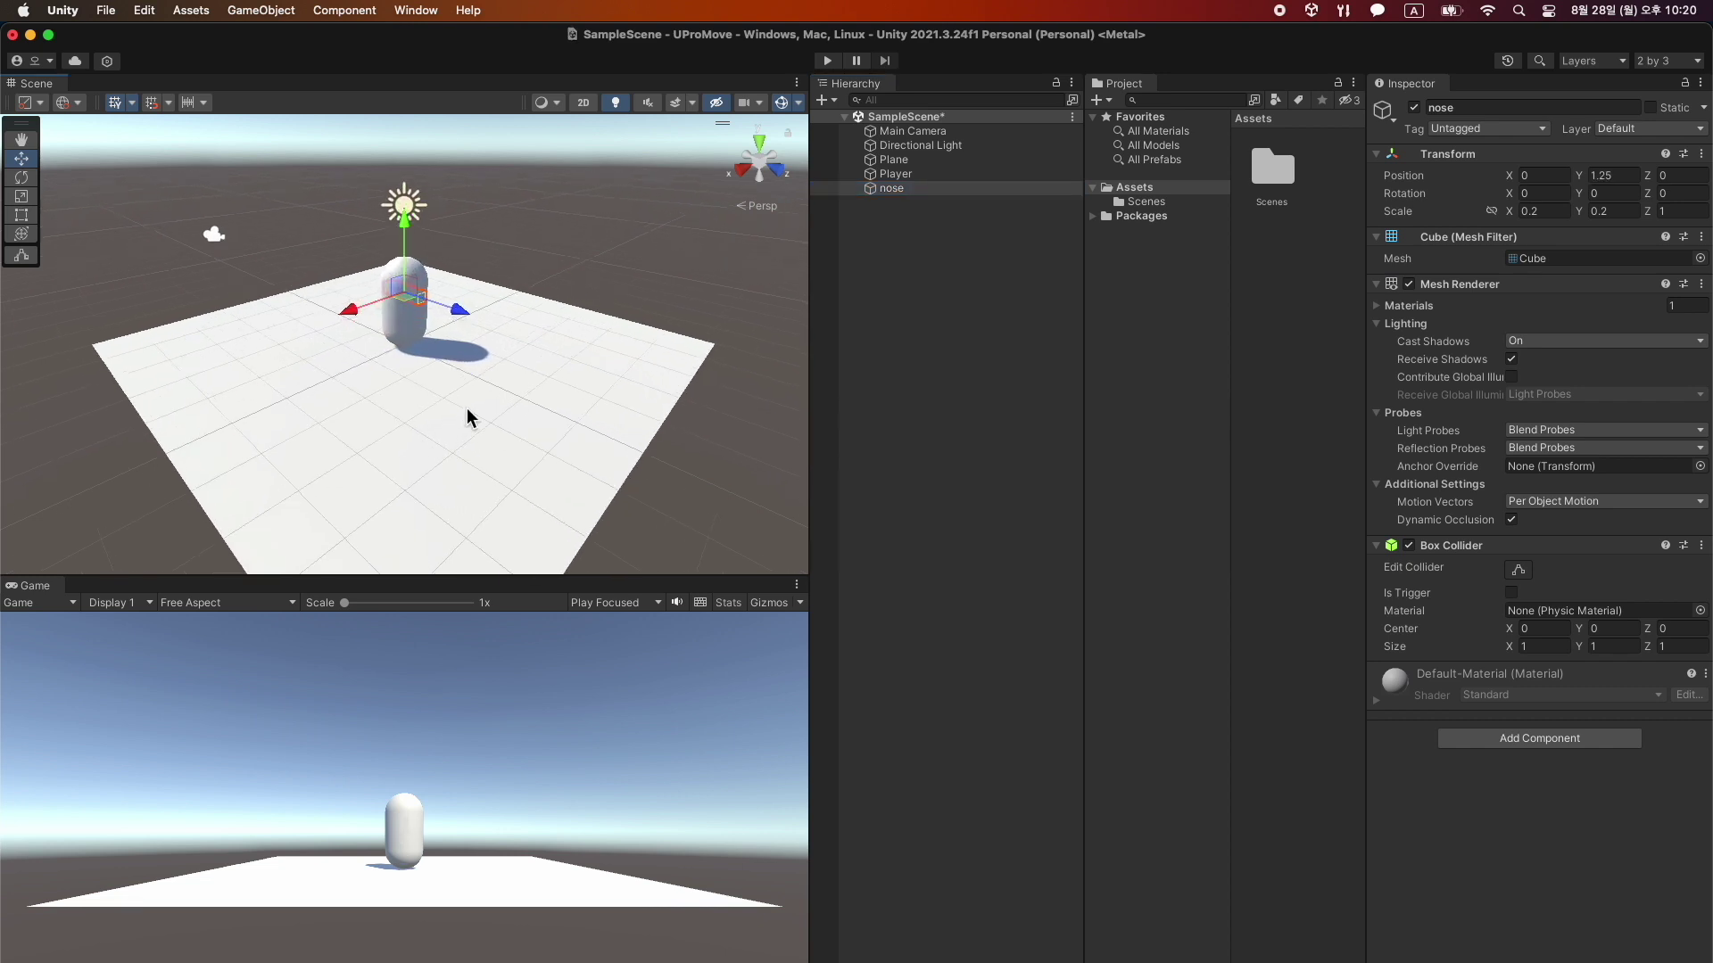
scroll(470, 413, up, 3)
alt+drag(481, 440, 658, 413)
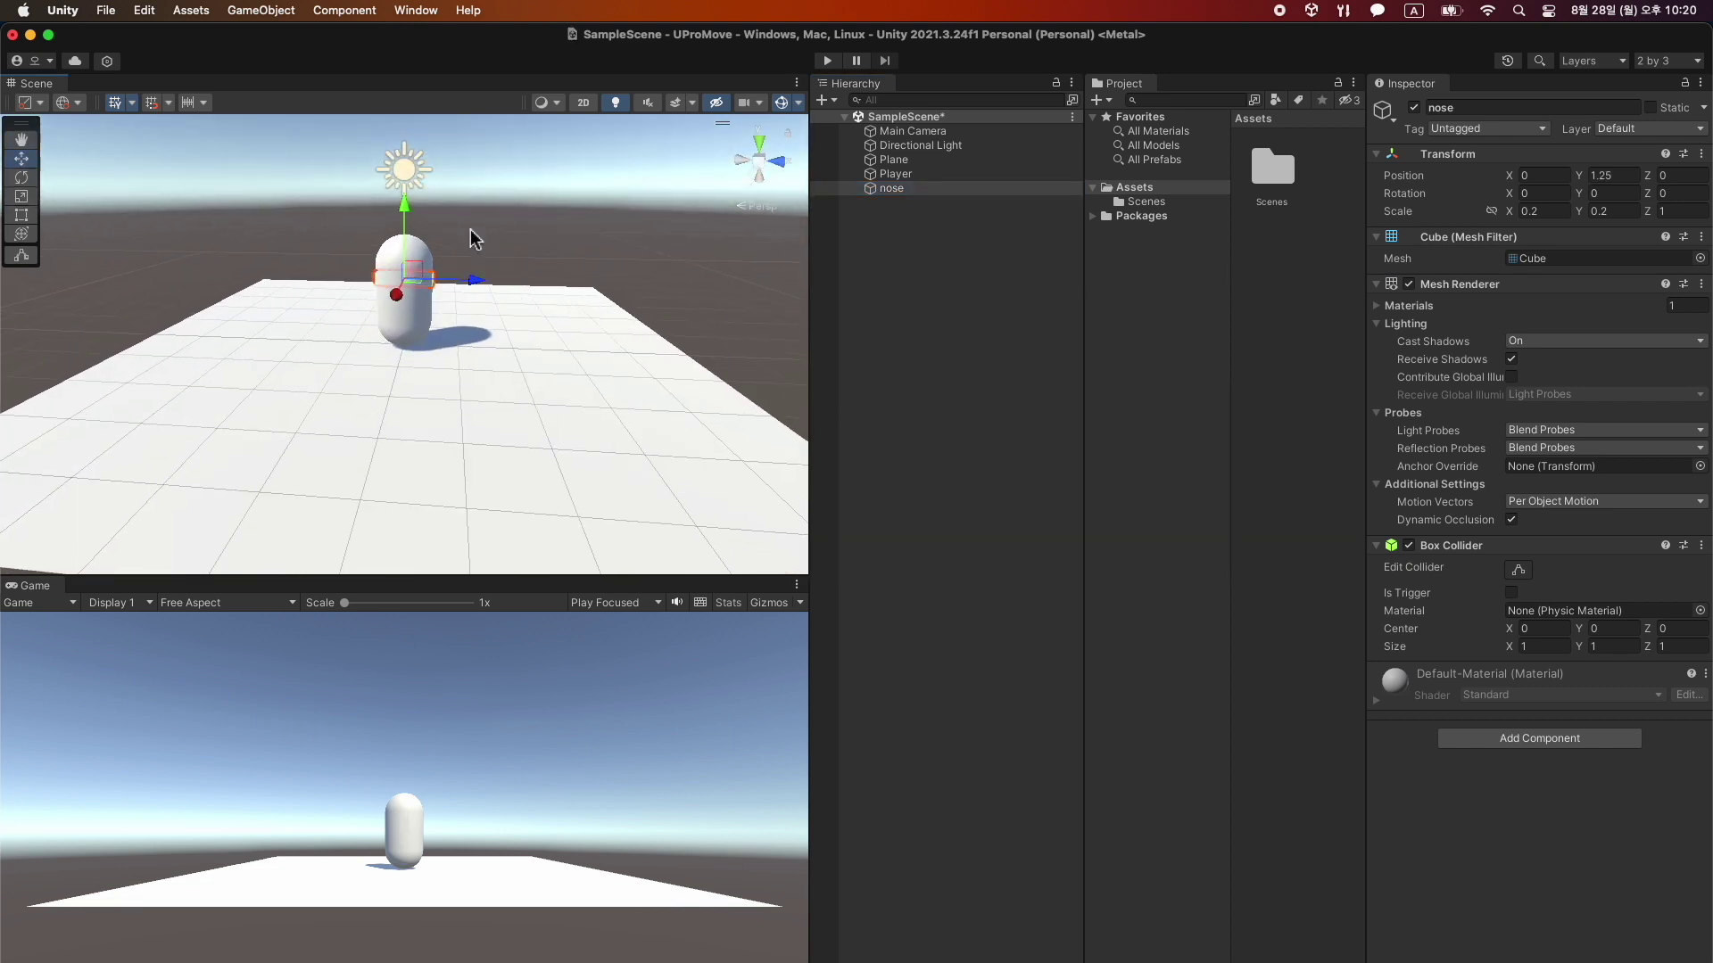
mouse_move(479, 287)
mouse_down()
mouse_move(500, 287)
mouse_move(493, 353)
mouse_up()
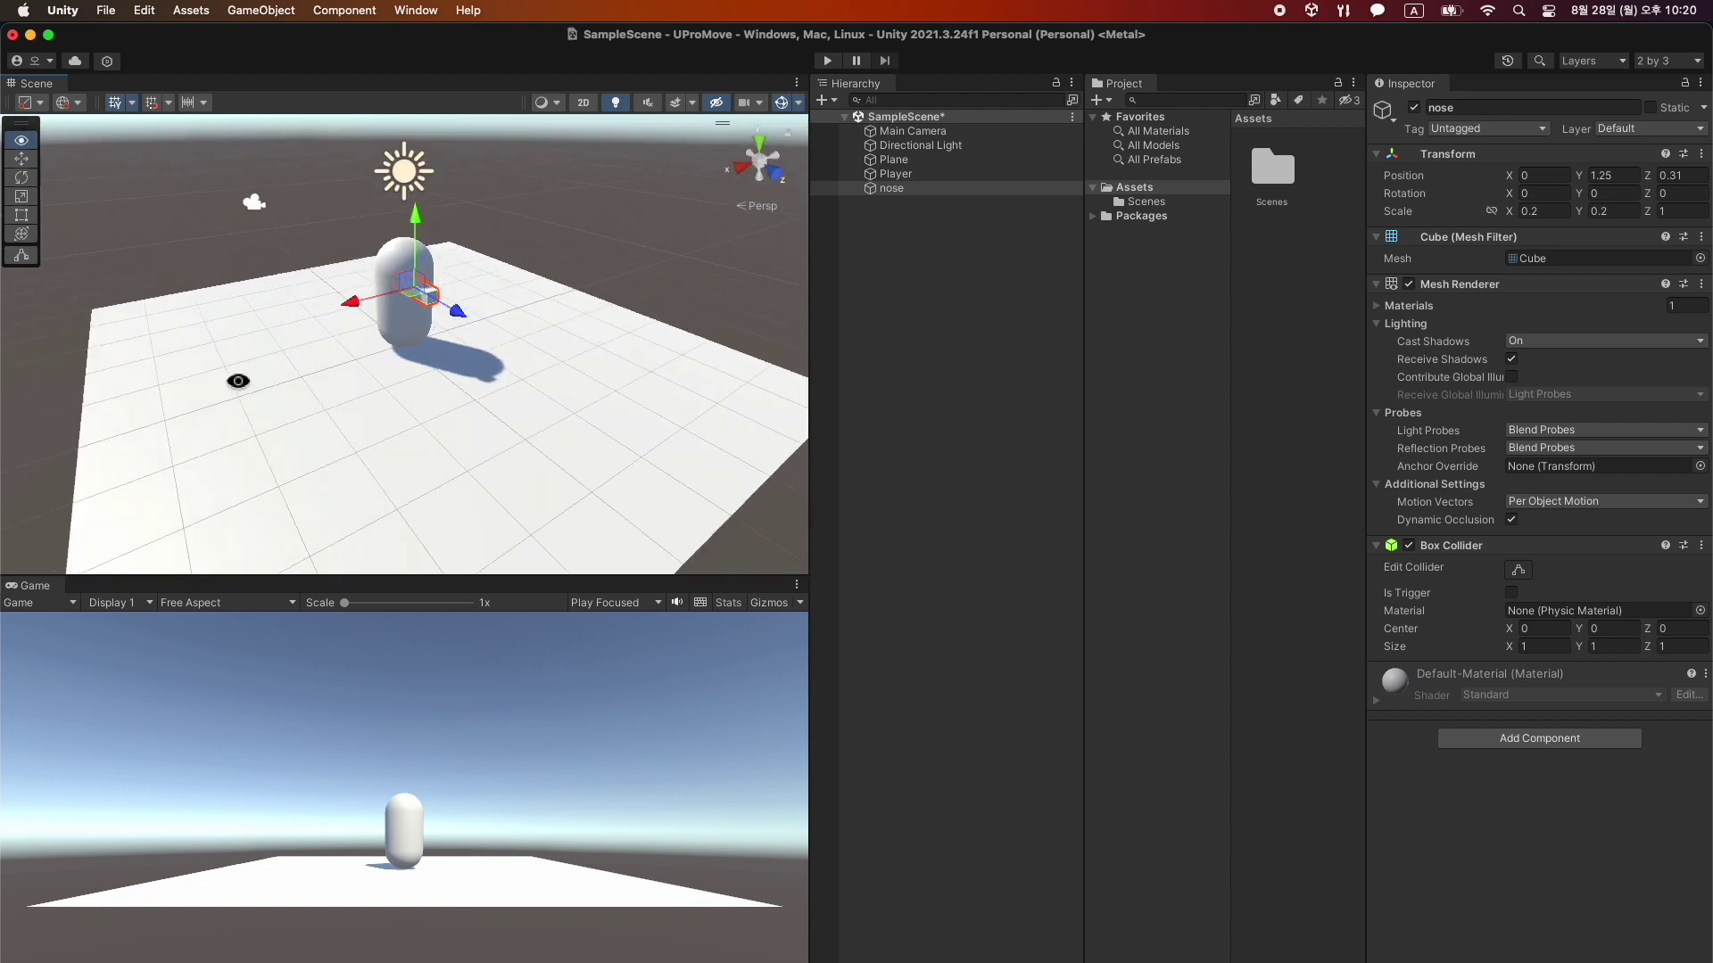
click(1672, 175)
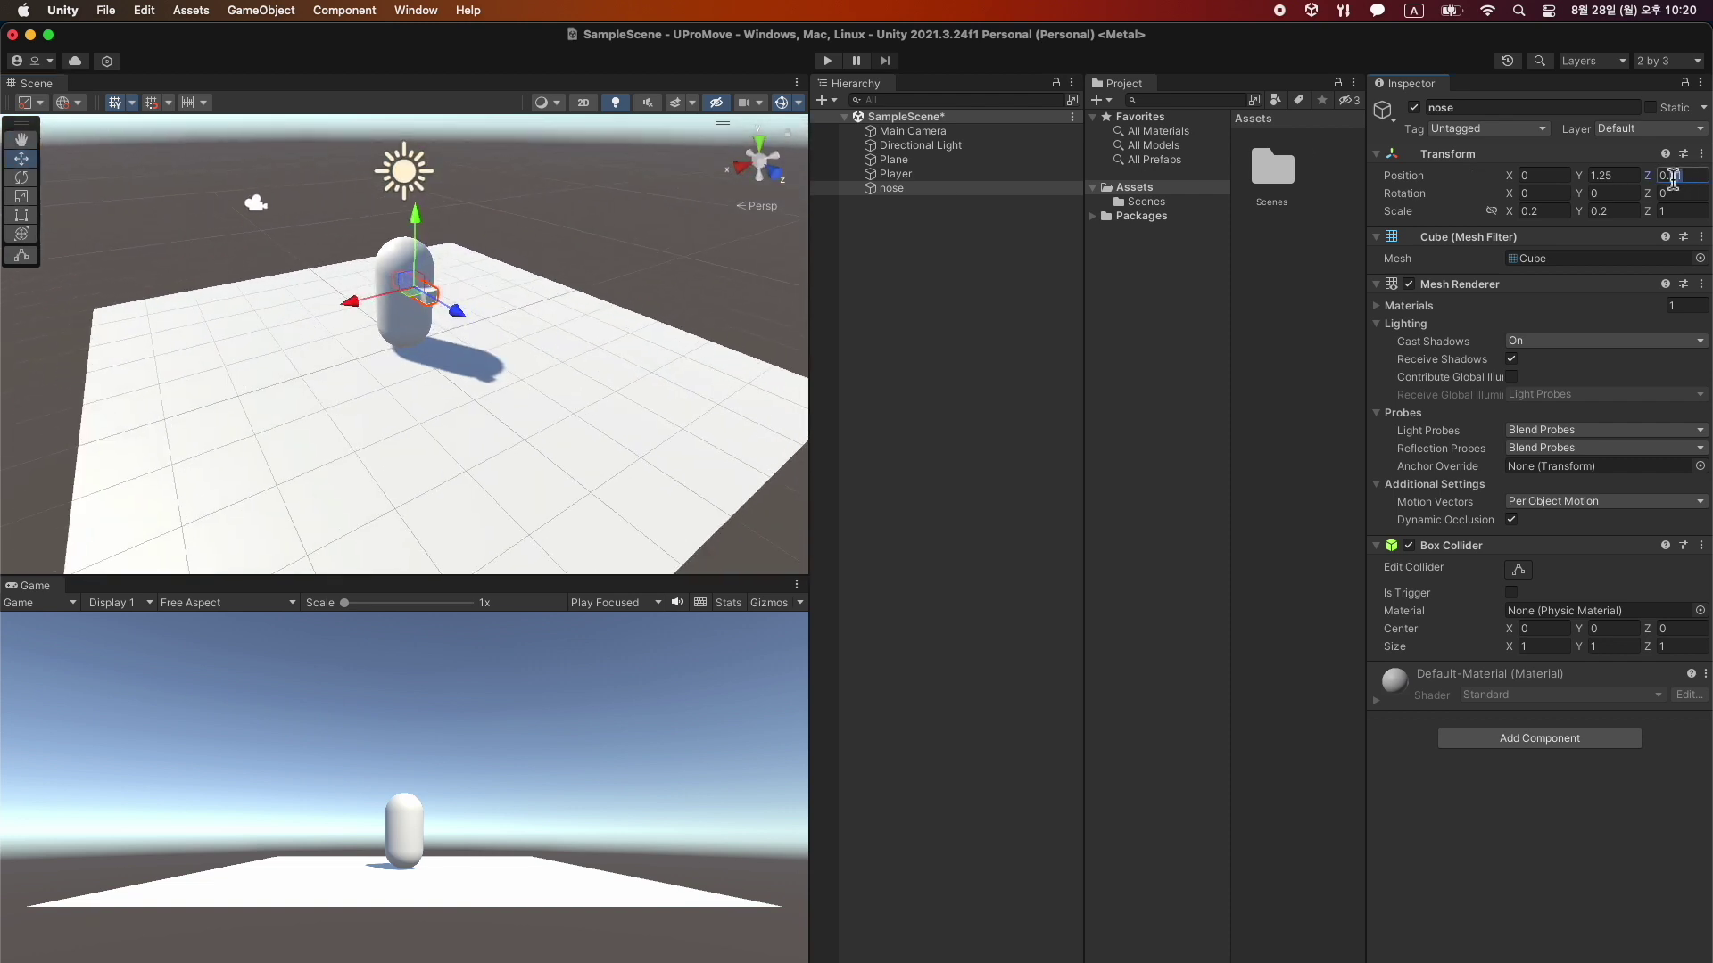
text(0.3)
click(1126, 357)
key(super+s)
Create a Resources folder inside Assets.
right_click(1171, 190)
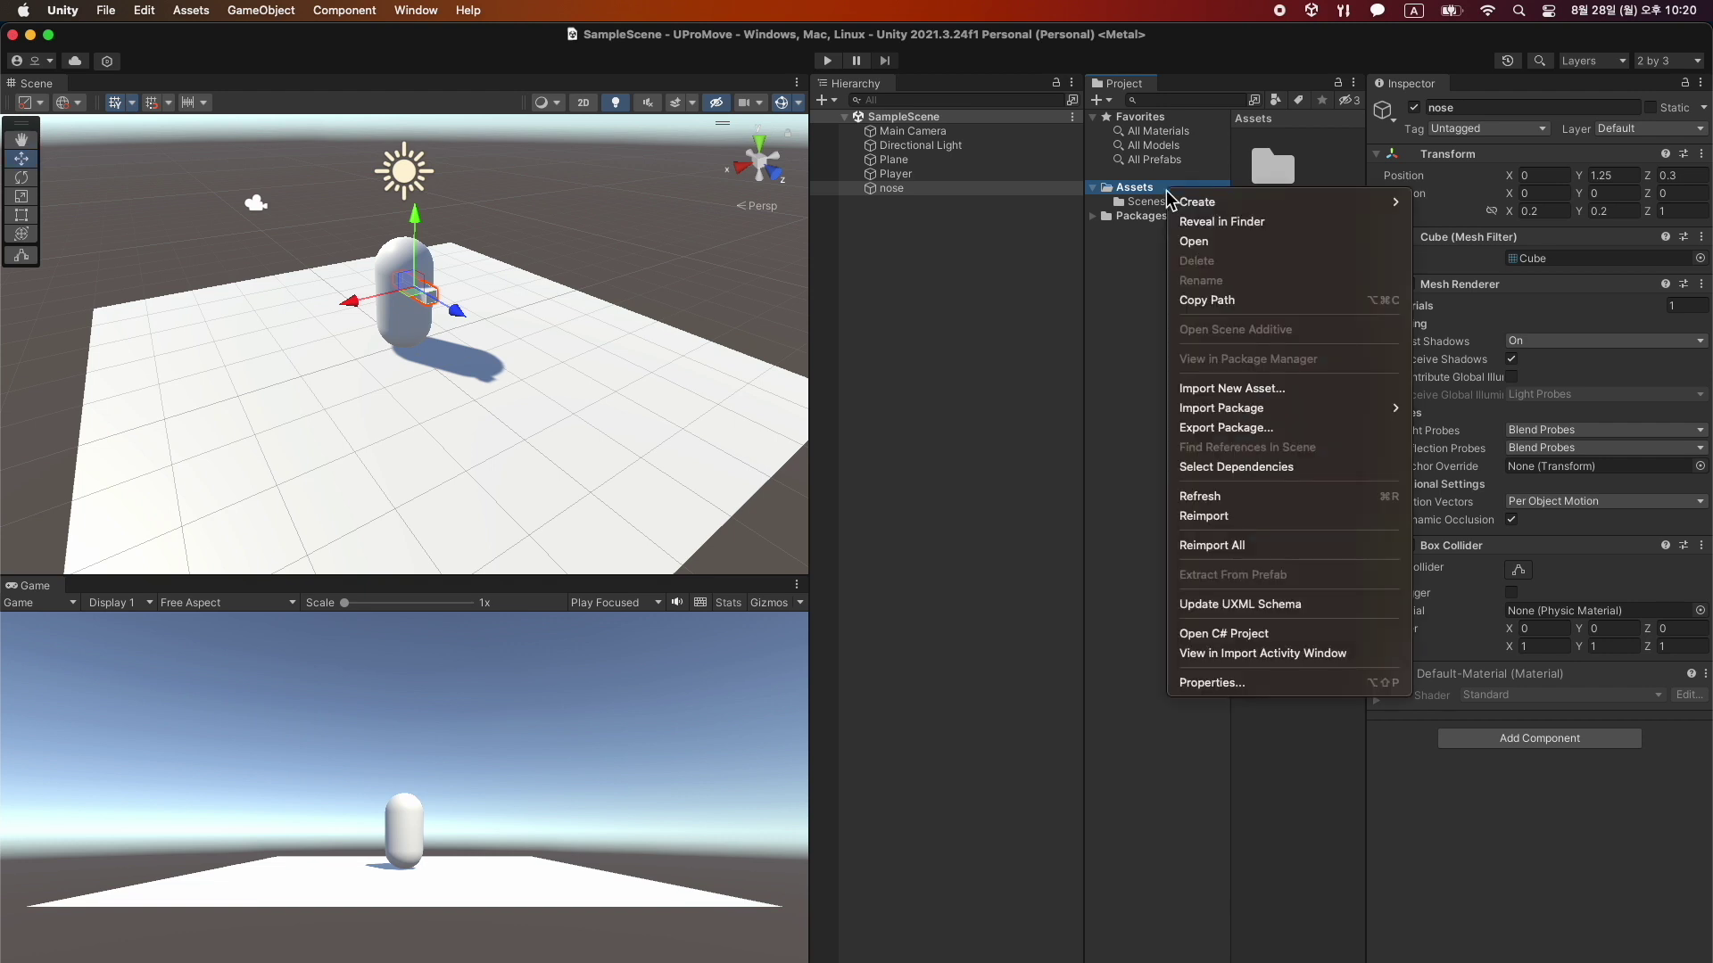
mouse_move(1179, 211)
click(1507, 198)
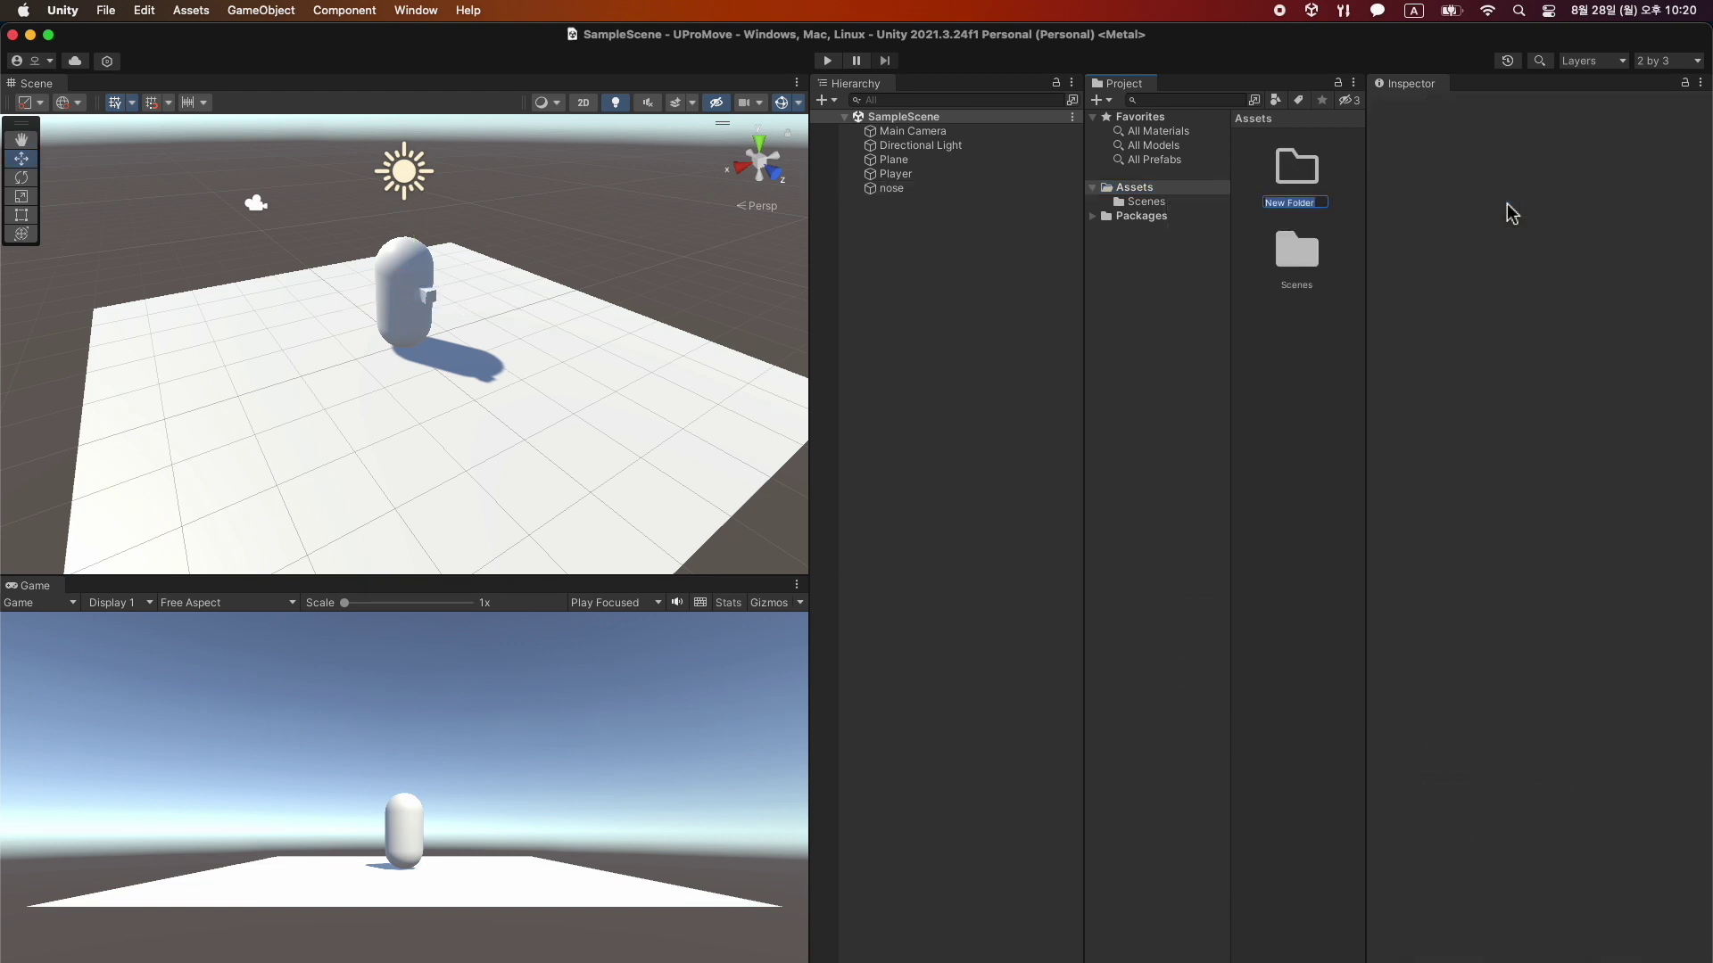
text(Resources)
key(Return)
Create a Materials subfolder inside Resources.
click(1175, 204)
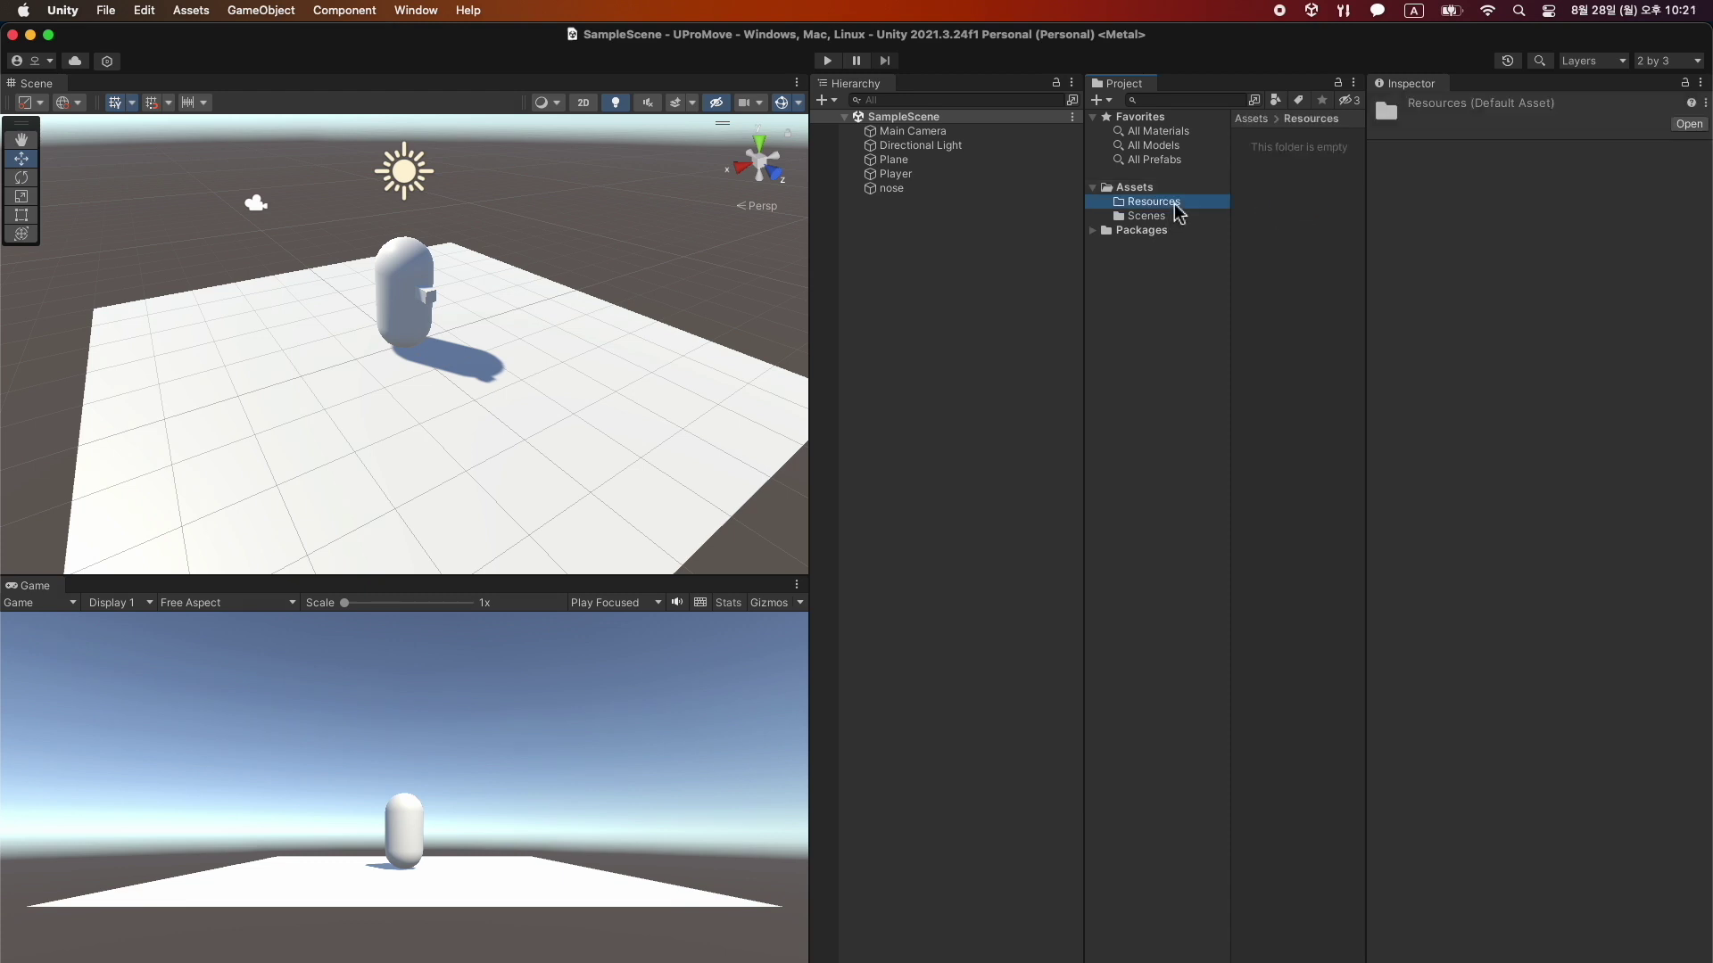
right_click(1177, 206)
mouse_move(1301, 216)
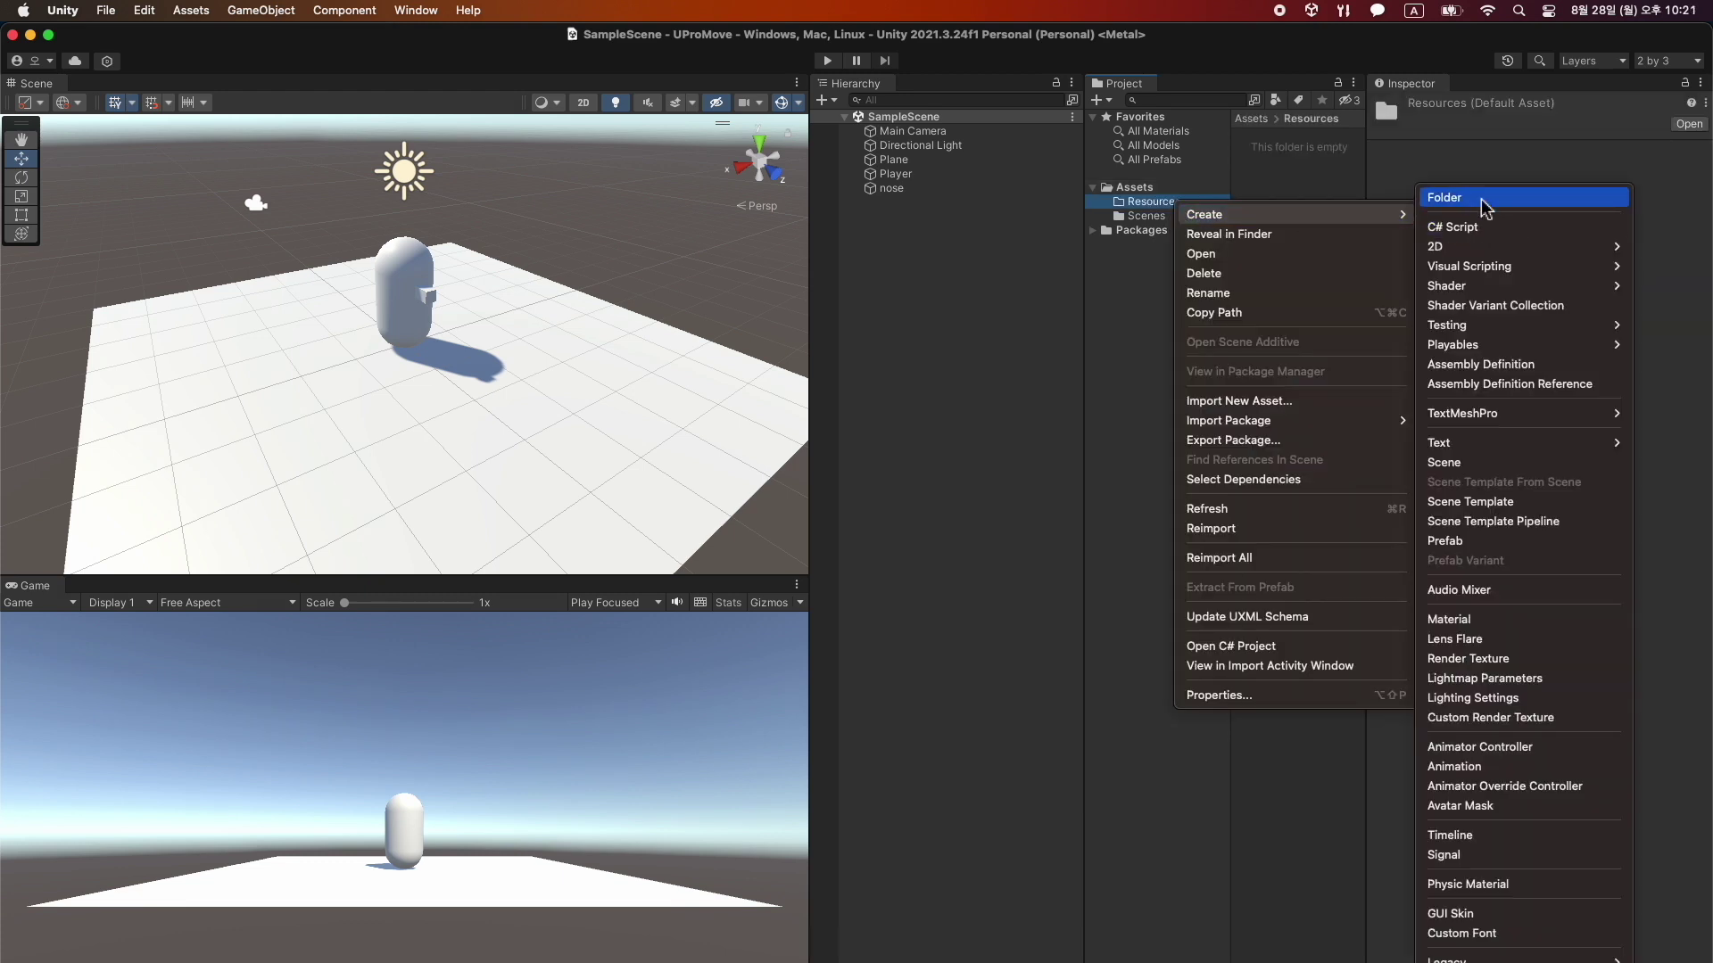
click(1485, 200)
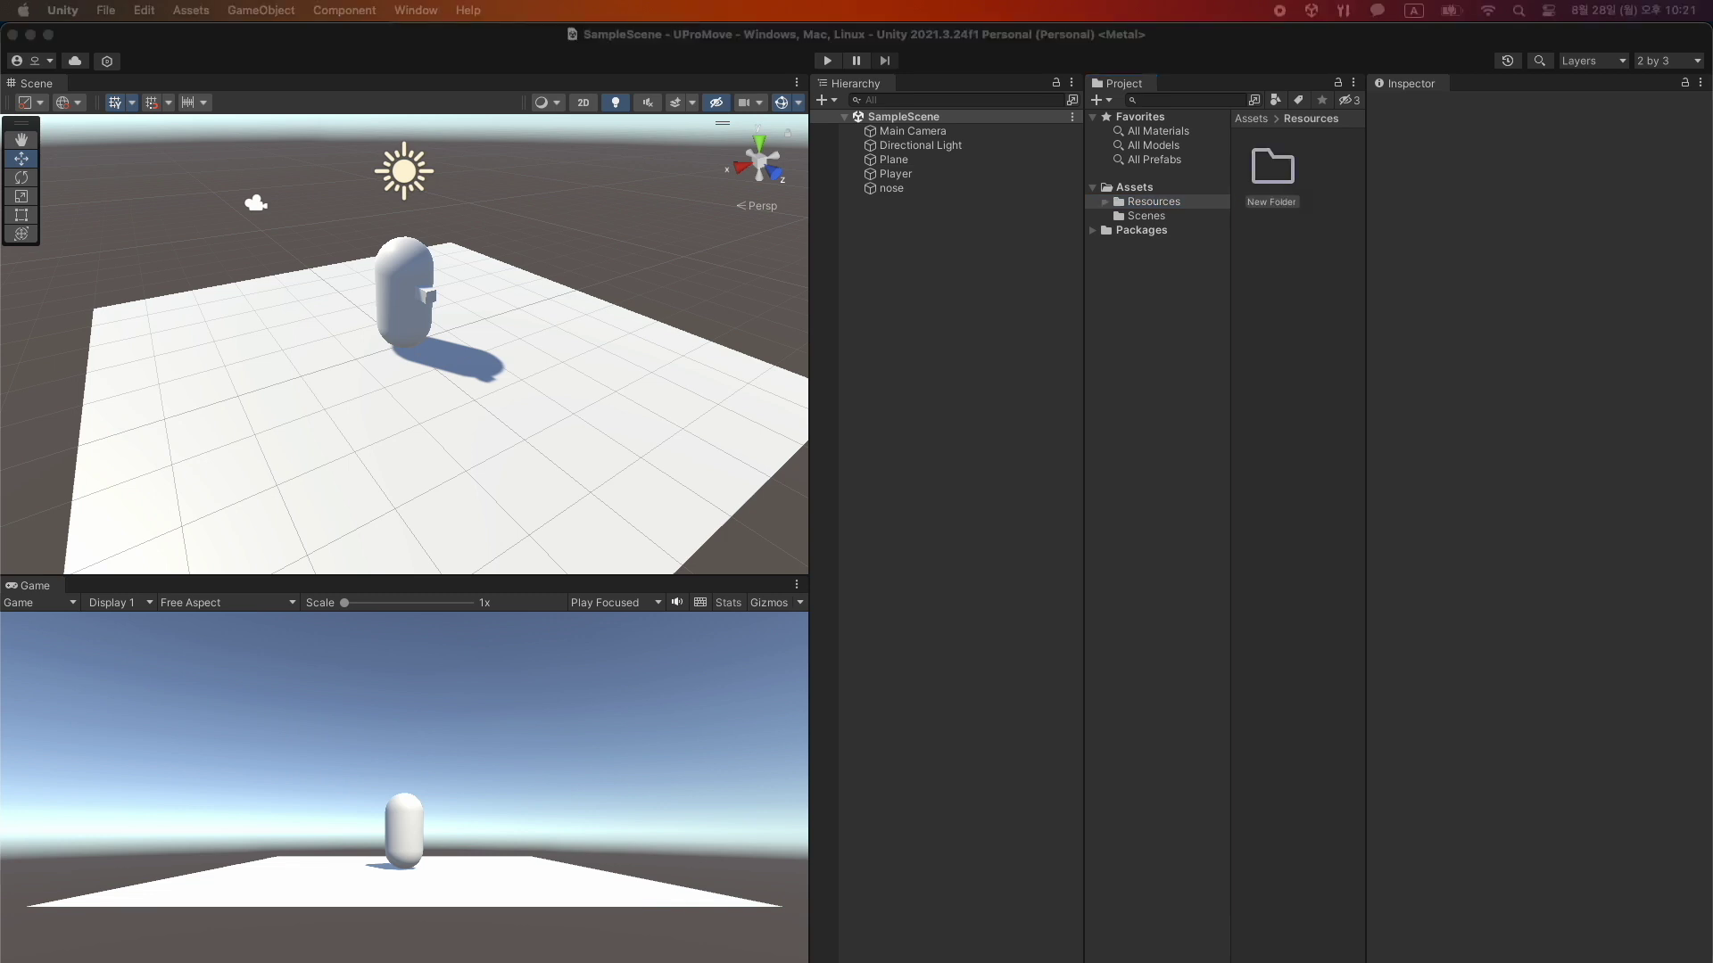
click(1288, 203)
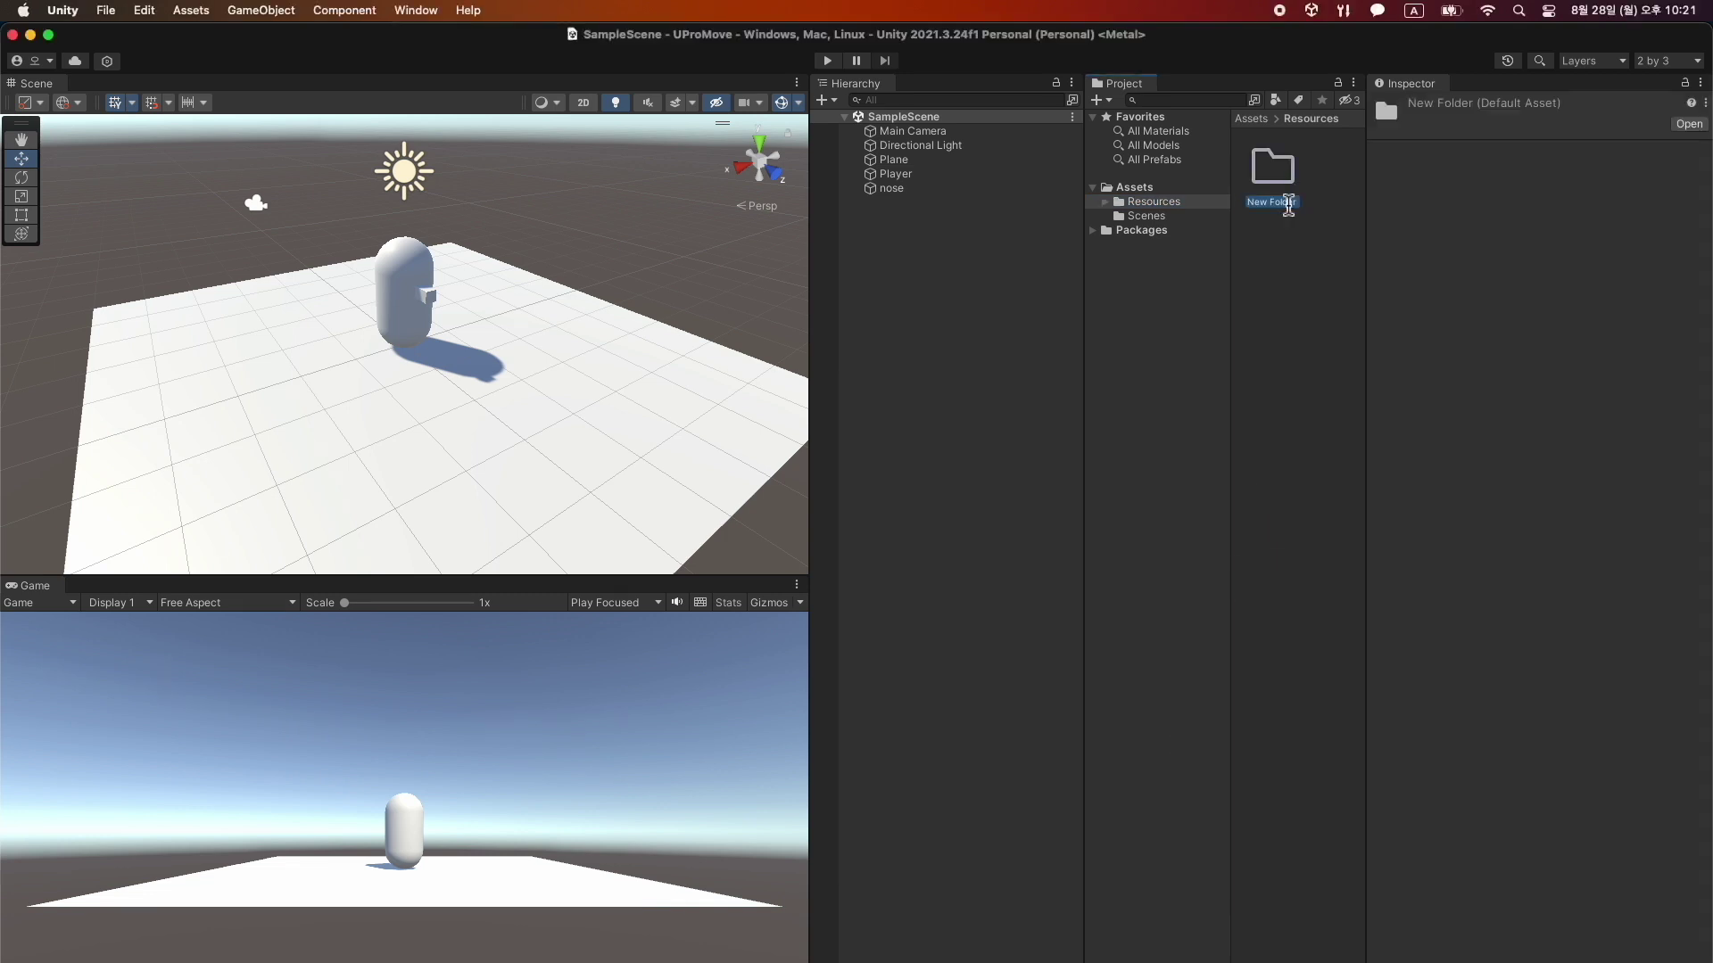
right_click(1289, 204)
click(1357, 293)
text(Materials)
key(Return)
Create a Prefabs subfolder inside Resources.
click(1288, 309)
right_click(1278, 294)
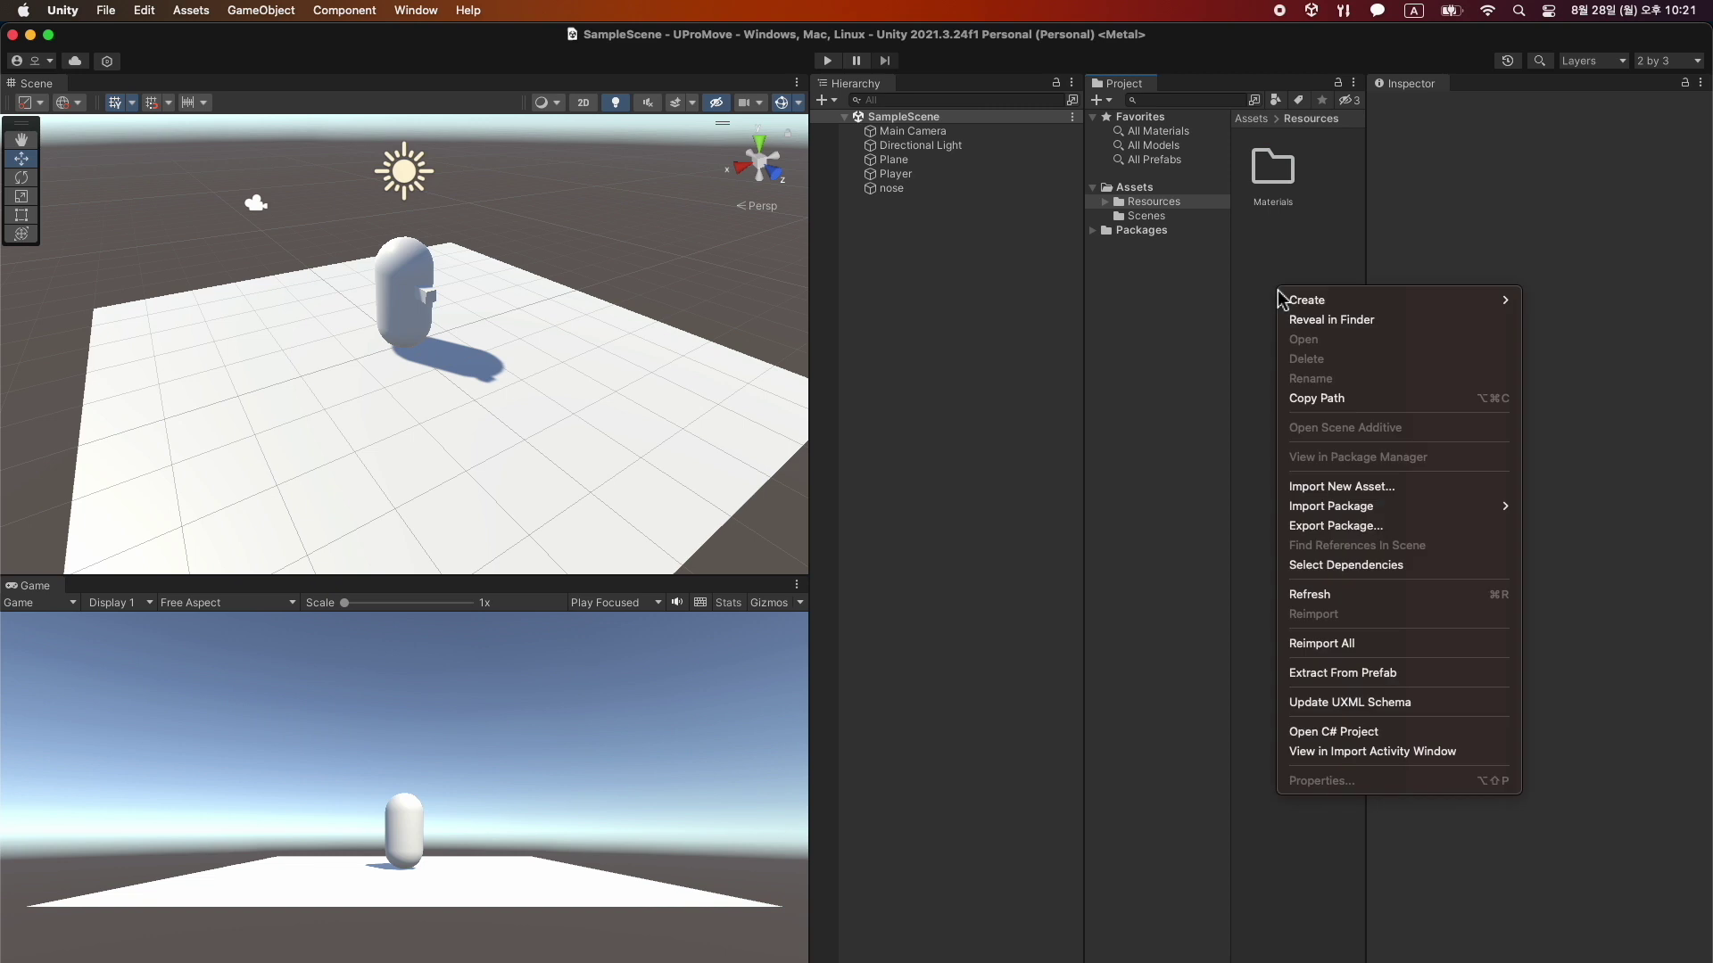
mouse_move(1280, 300)
click(1195, 191)
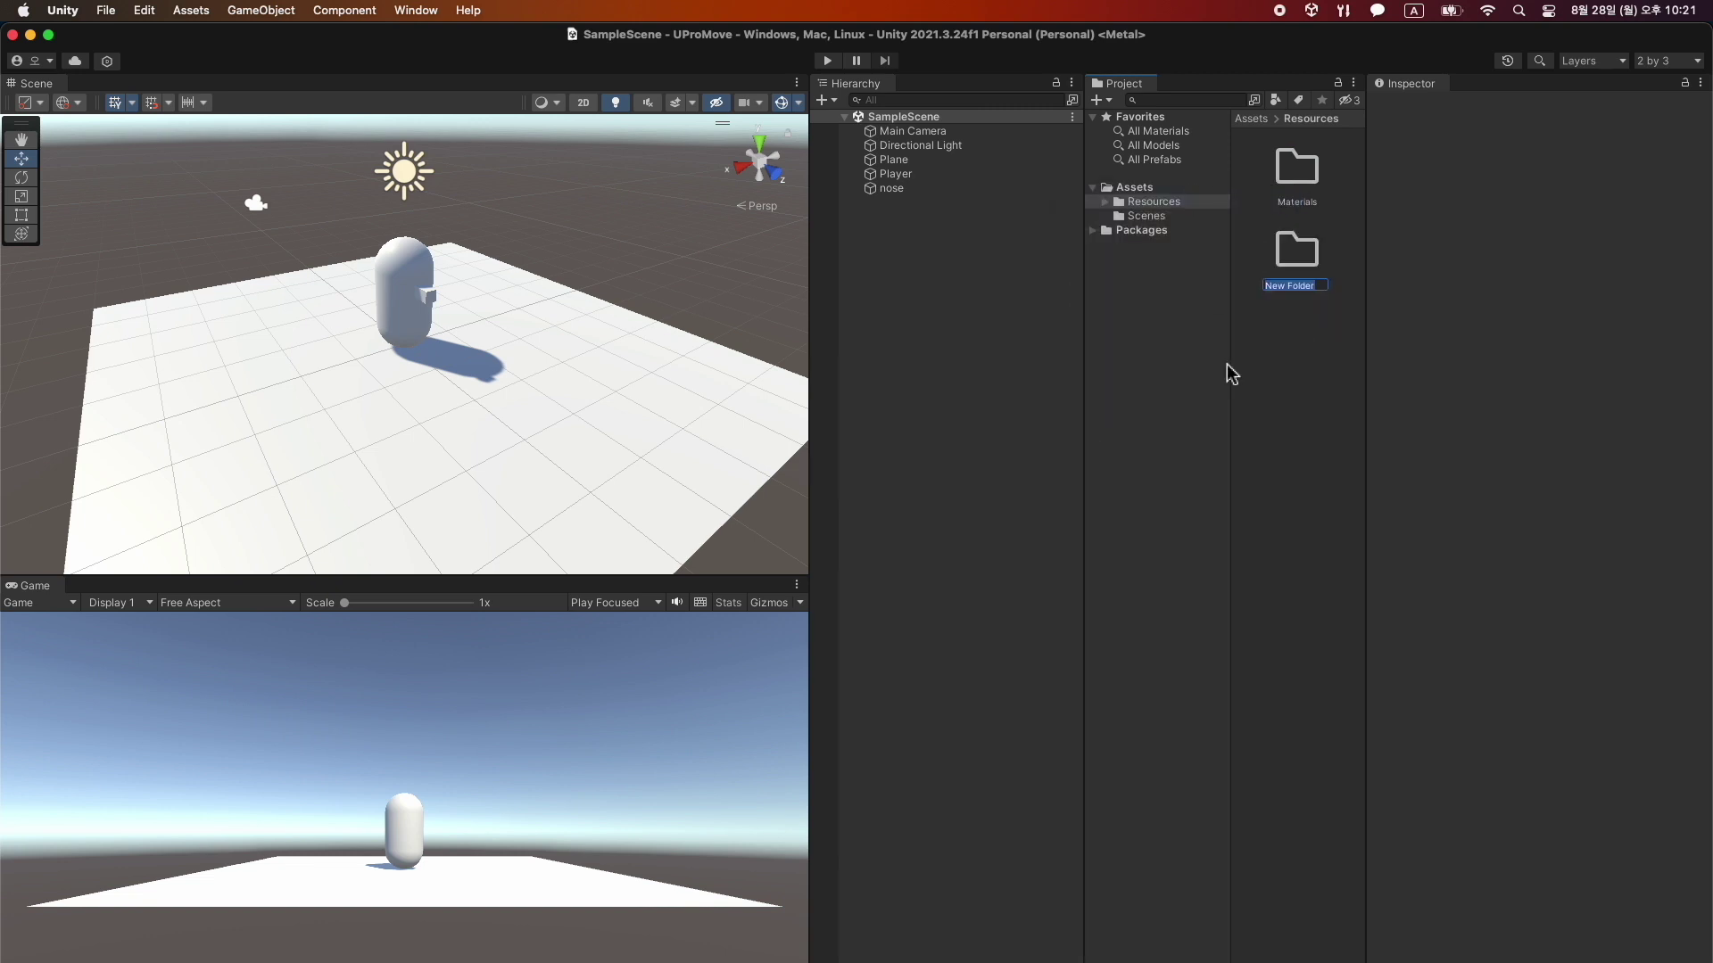
text(Prefabs)
key(Return)
Create a Scripts subfolder inside Resources, then open Materials.
click(1297, 372)
right_click(1298, 375)
mouse_move(1304, 379)
click(1204, 197)
text(Sc)
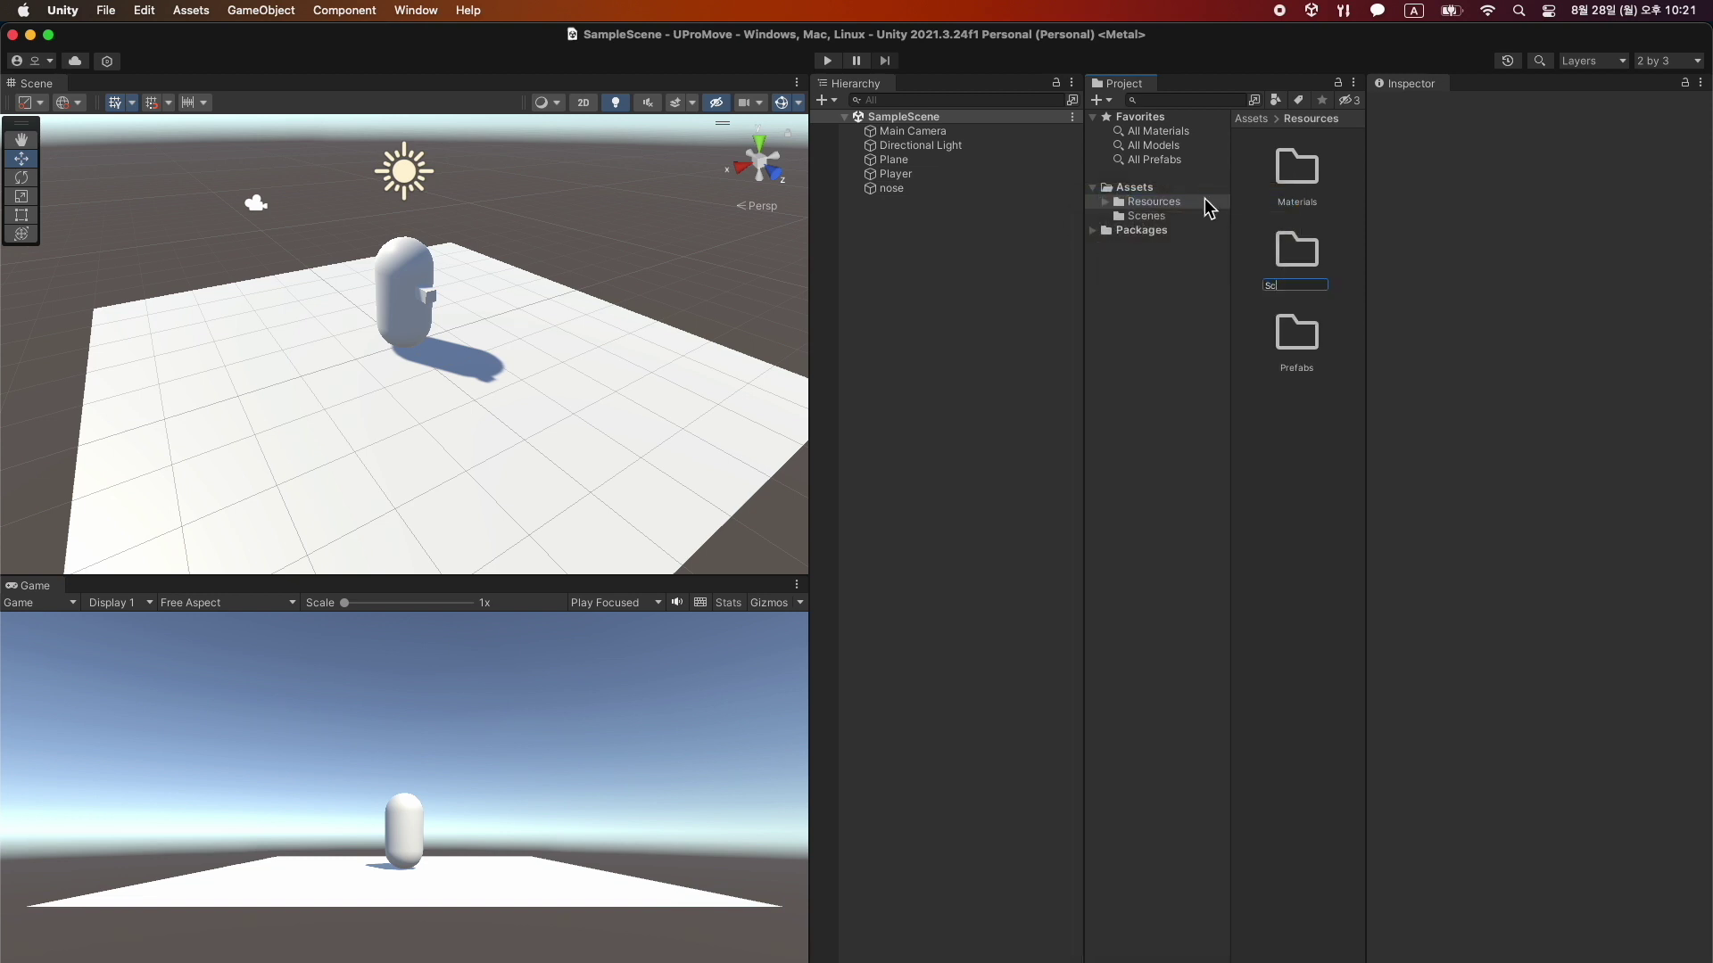
text(ripts)
key(Return)
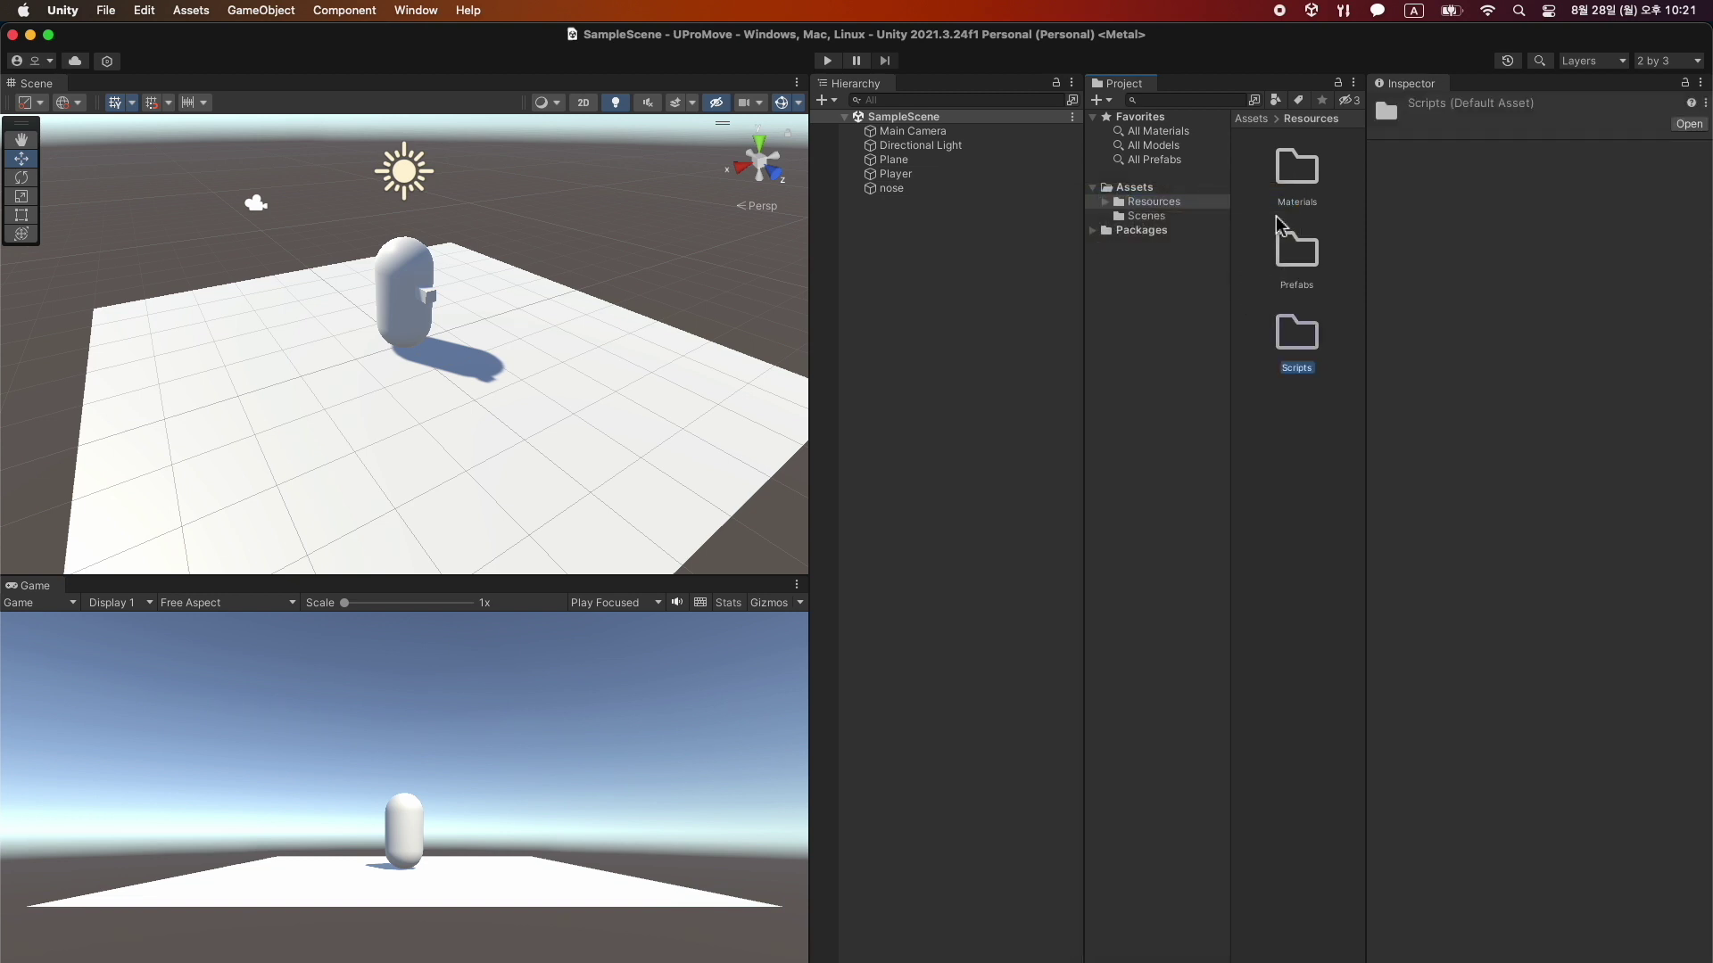
double_click(1299, 179)
Create a new material named Mat_Red in the Materials folder.
right_click(1289, 296)
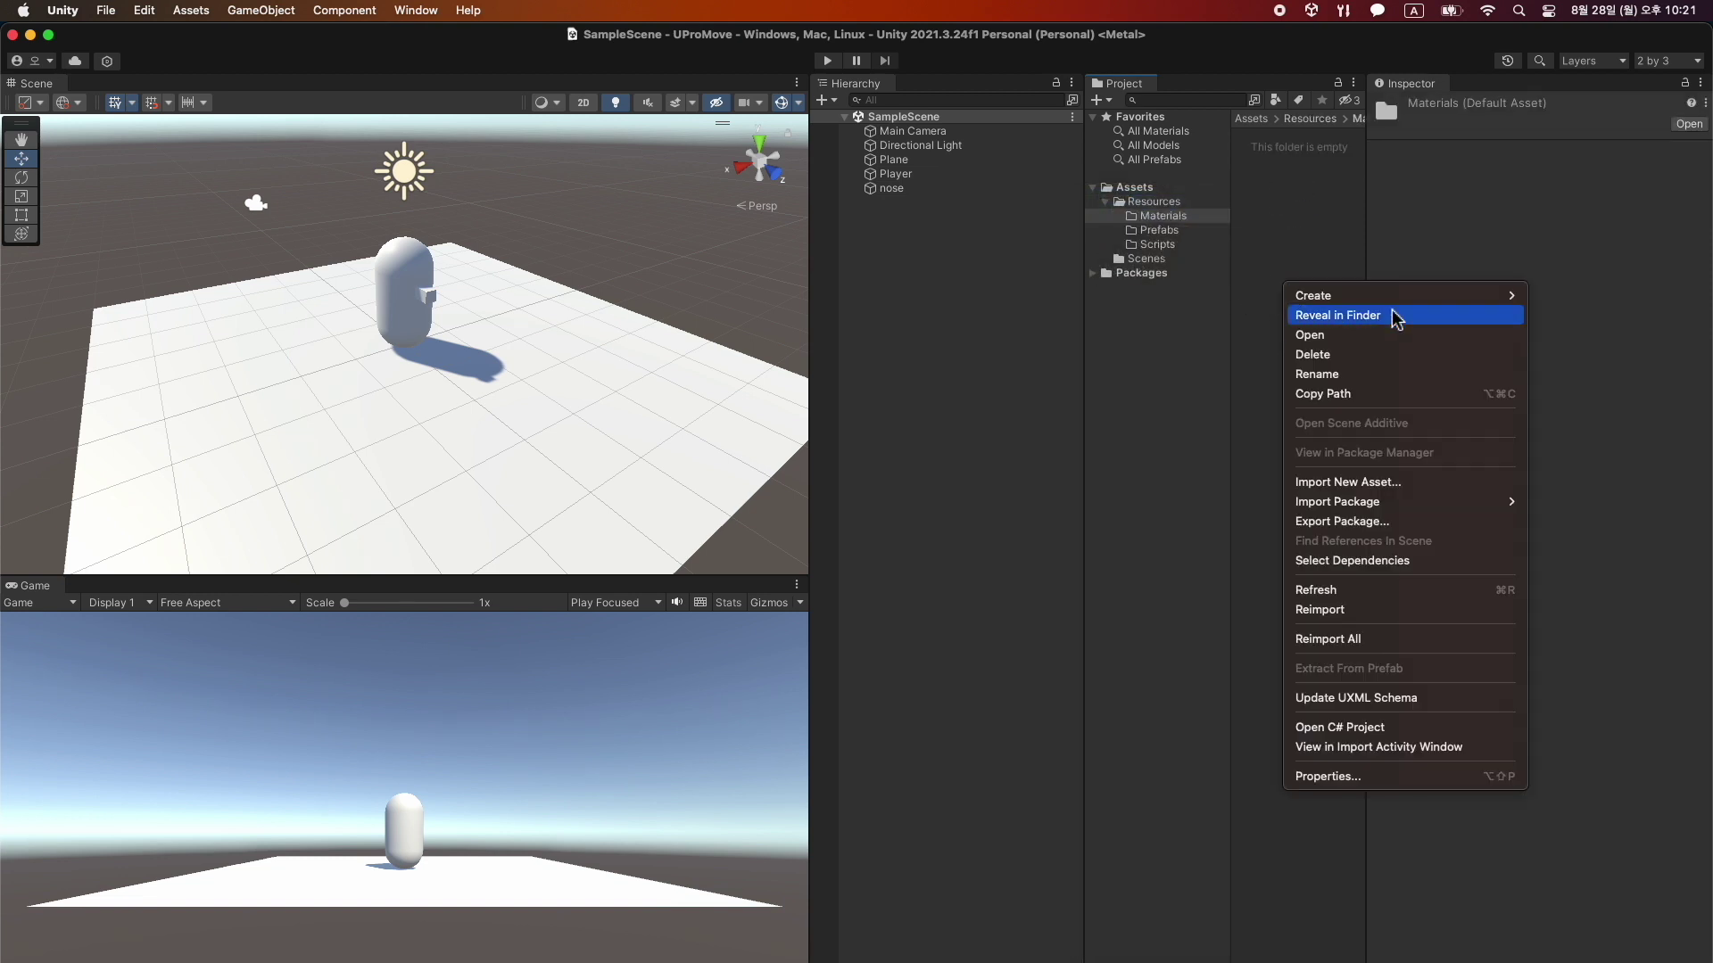
mouse_move(1418, 298)
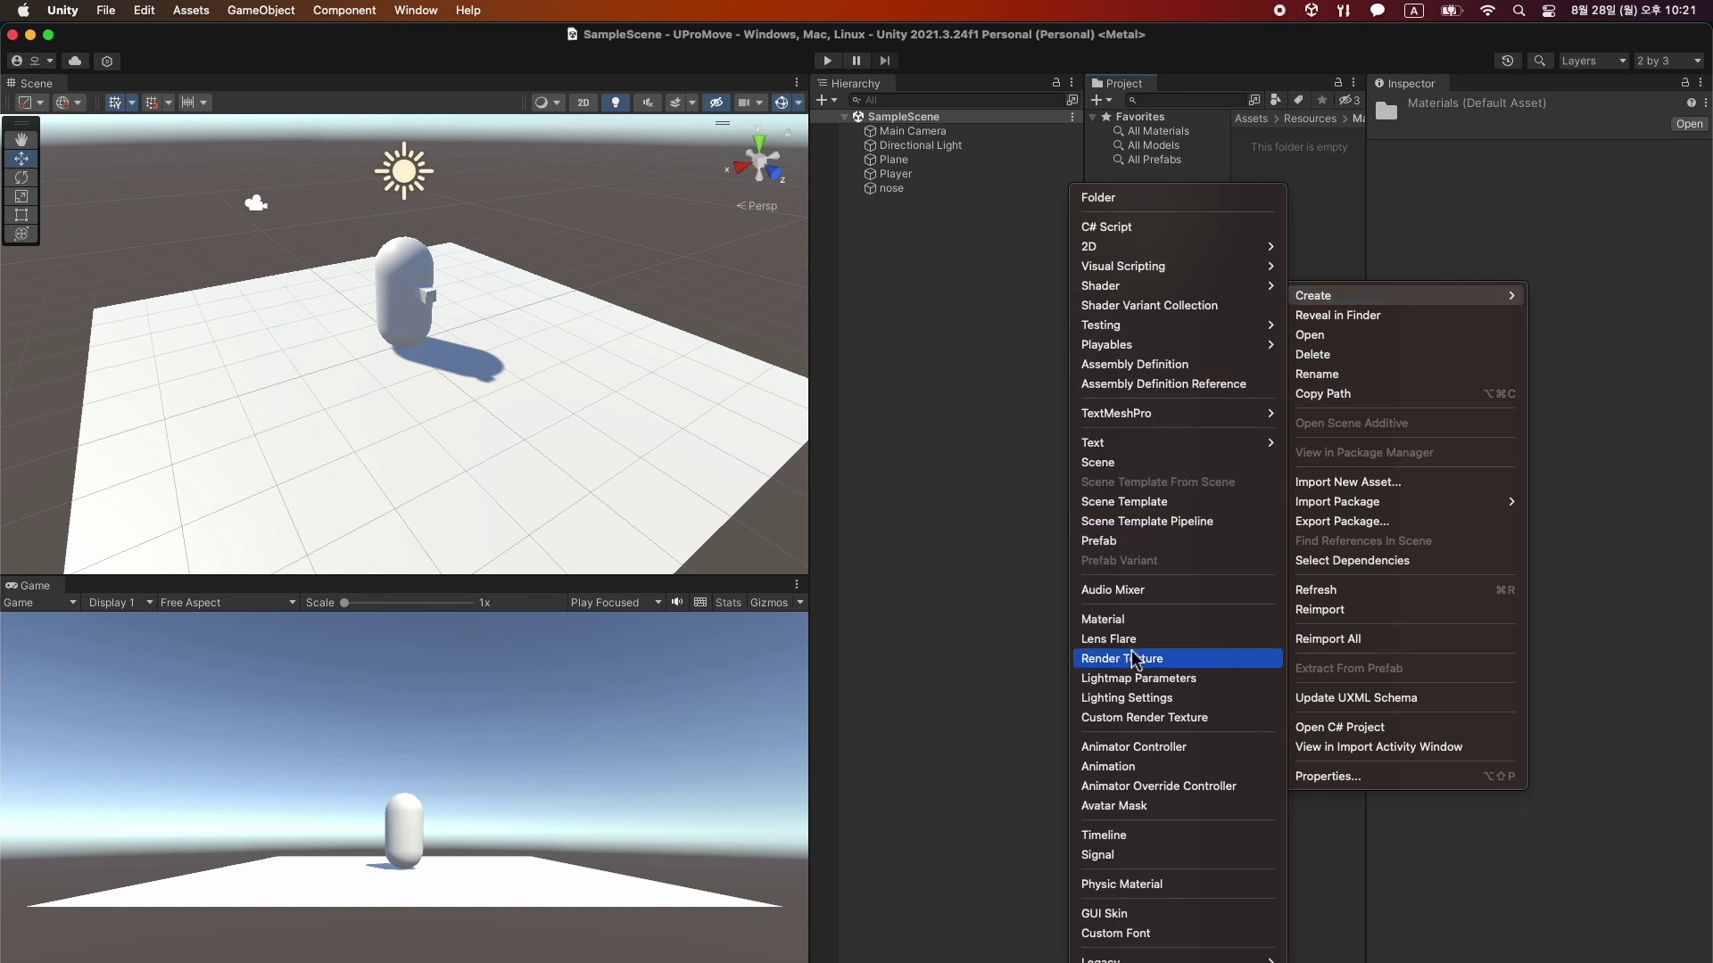
click(1151, 619)
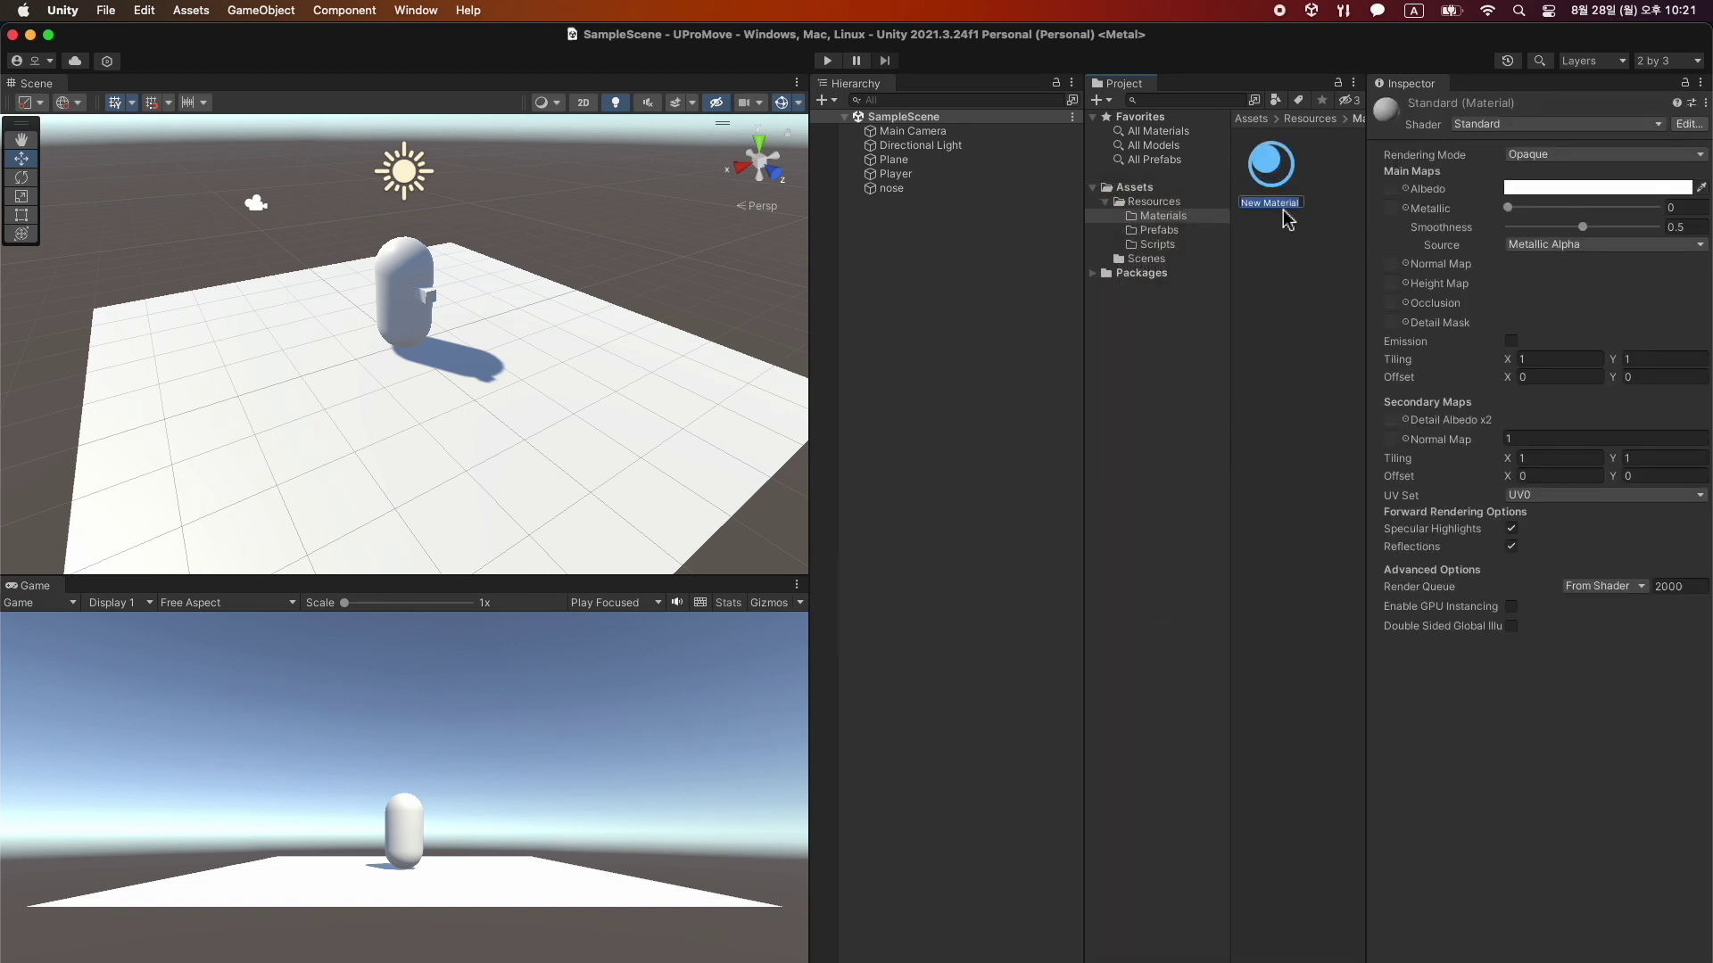
right_click(1286, 211)
click(1272, 217)
right_click(1274, 187)
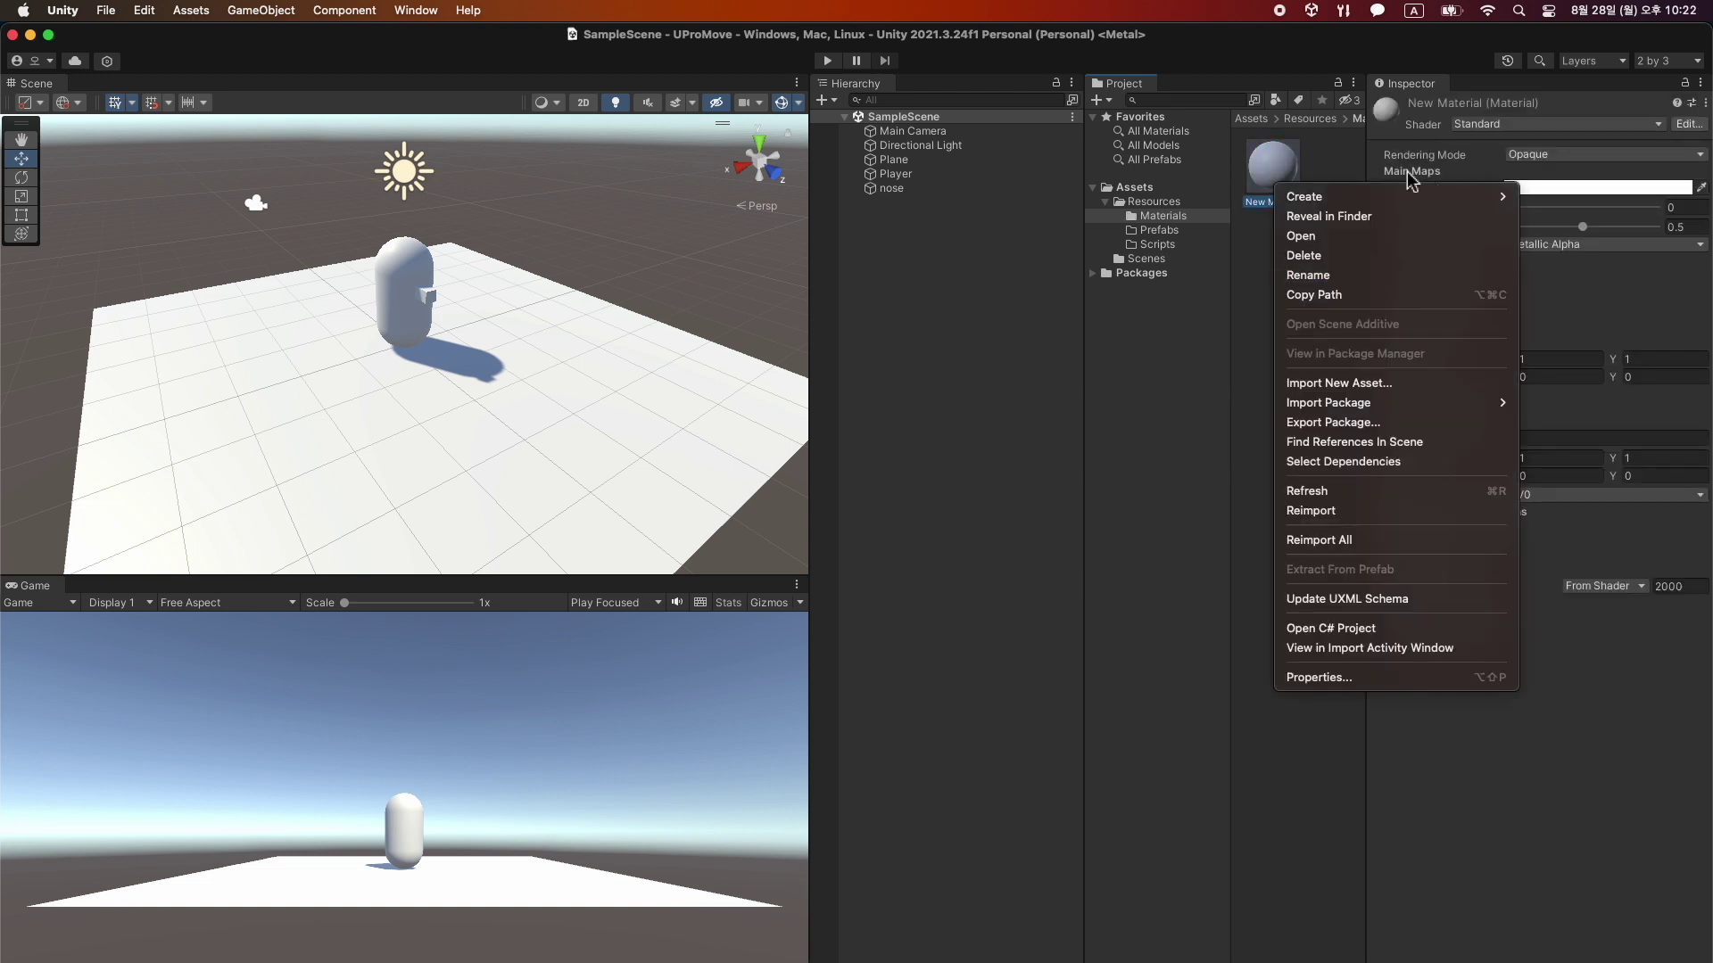
click(1369, 275)
text(Mat_Red)
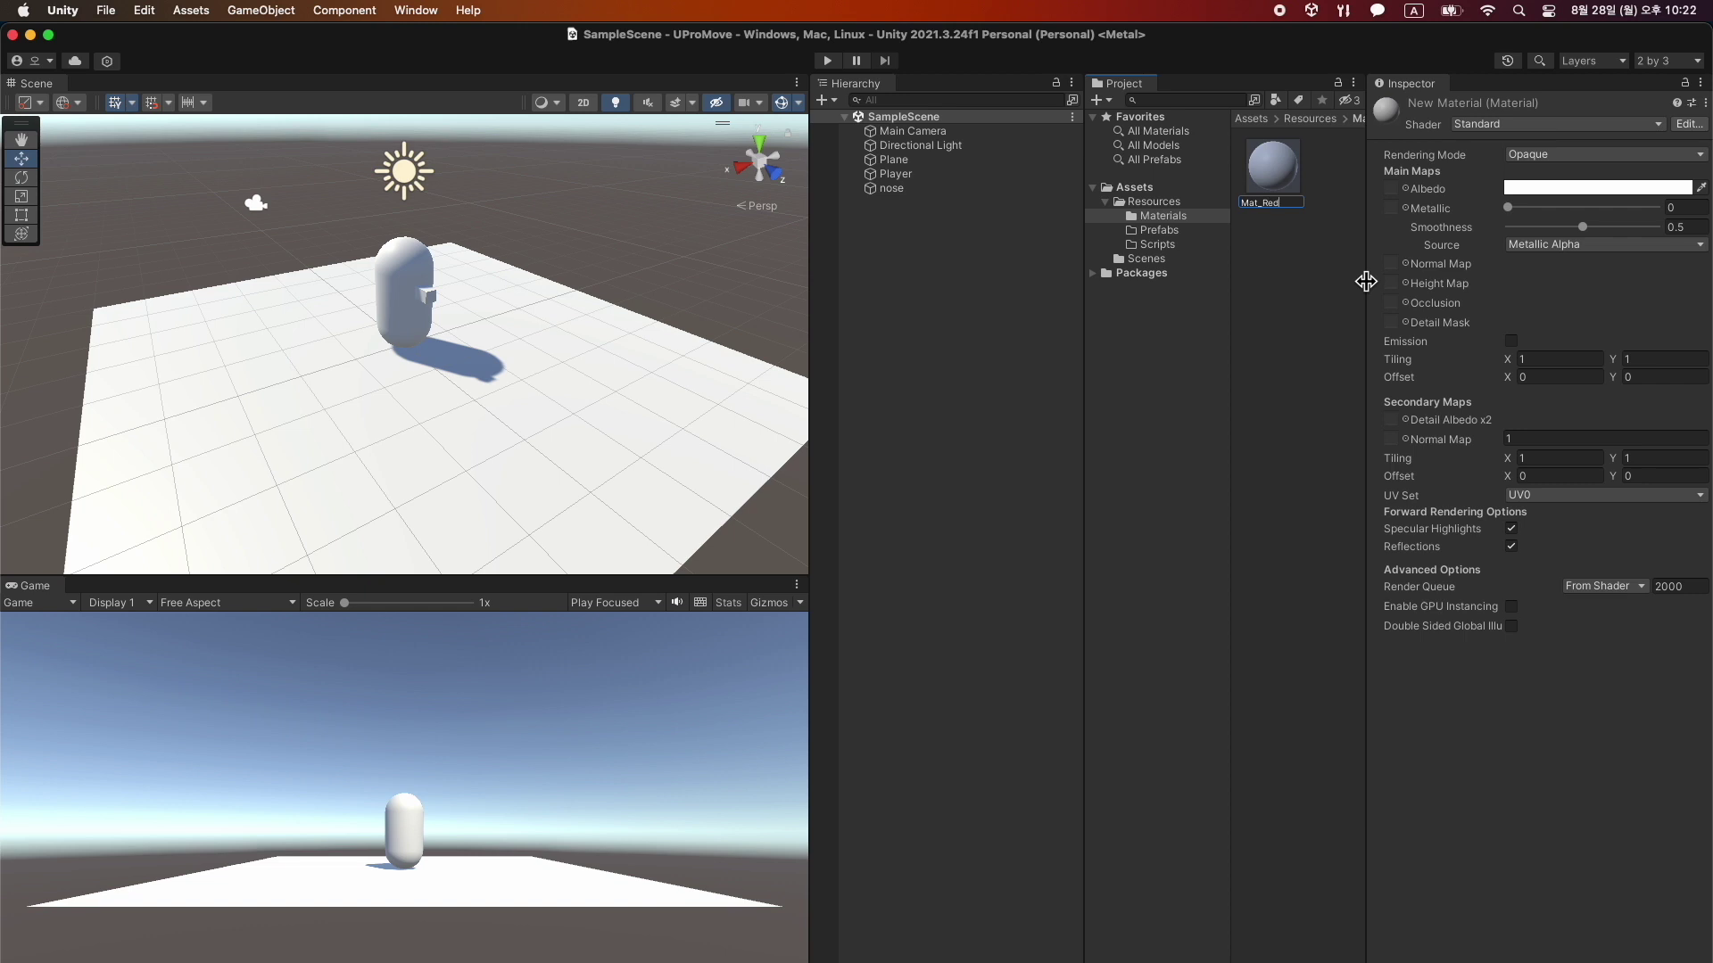
key(Return)
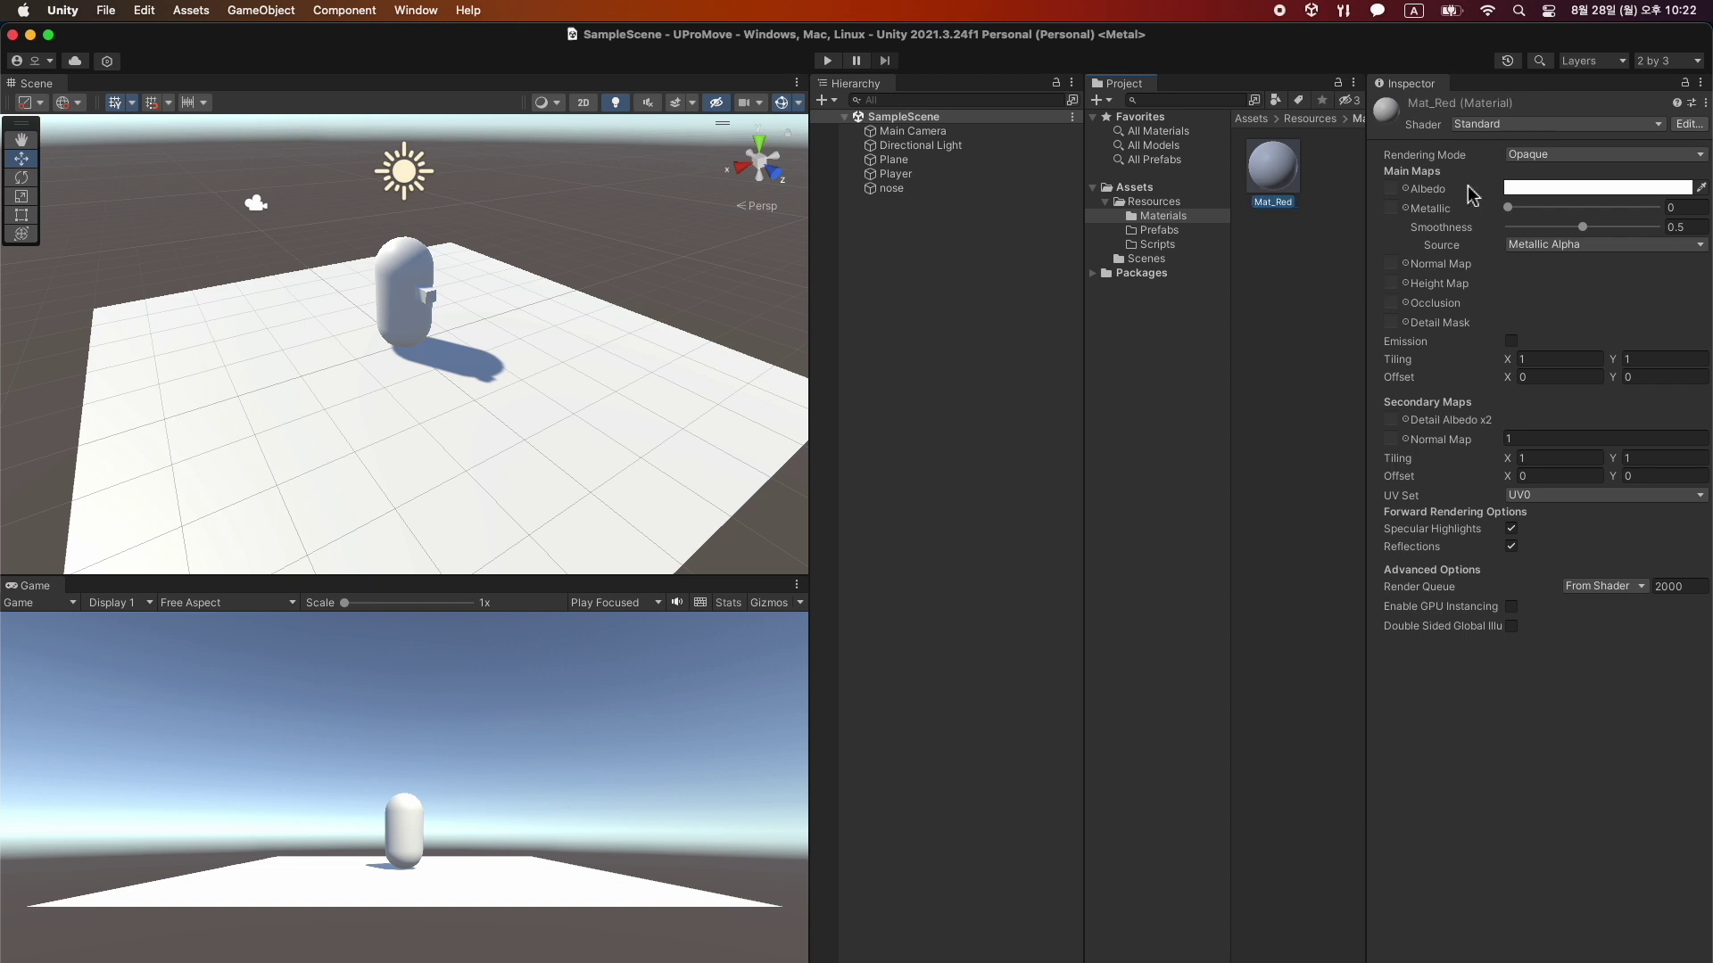
Set Mat_Red's Albedo to red FF0000 and apply it to the nose.
click(1659, 187)
click(1682, 486)
text(0)
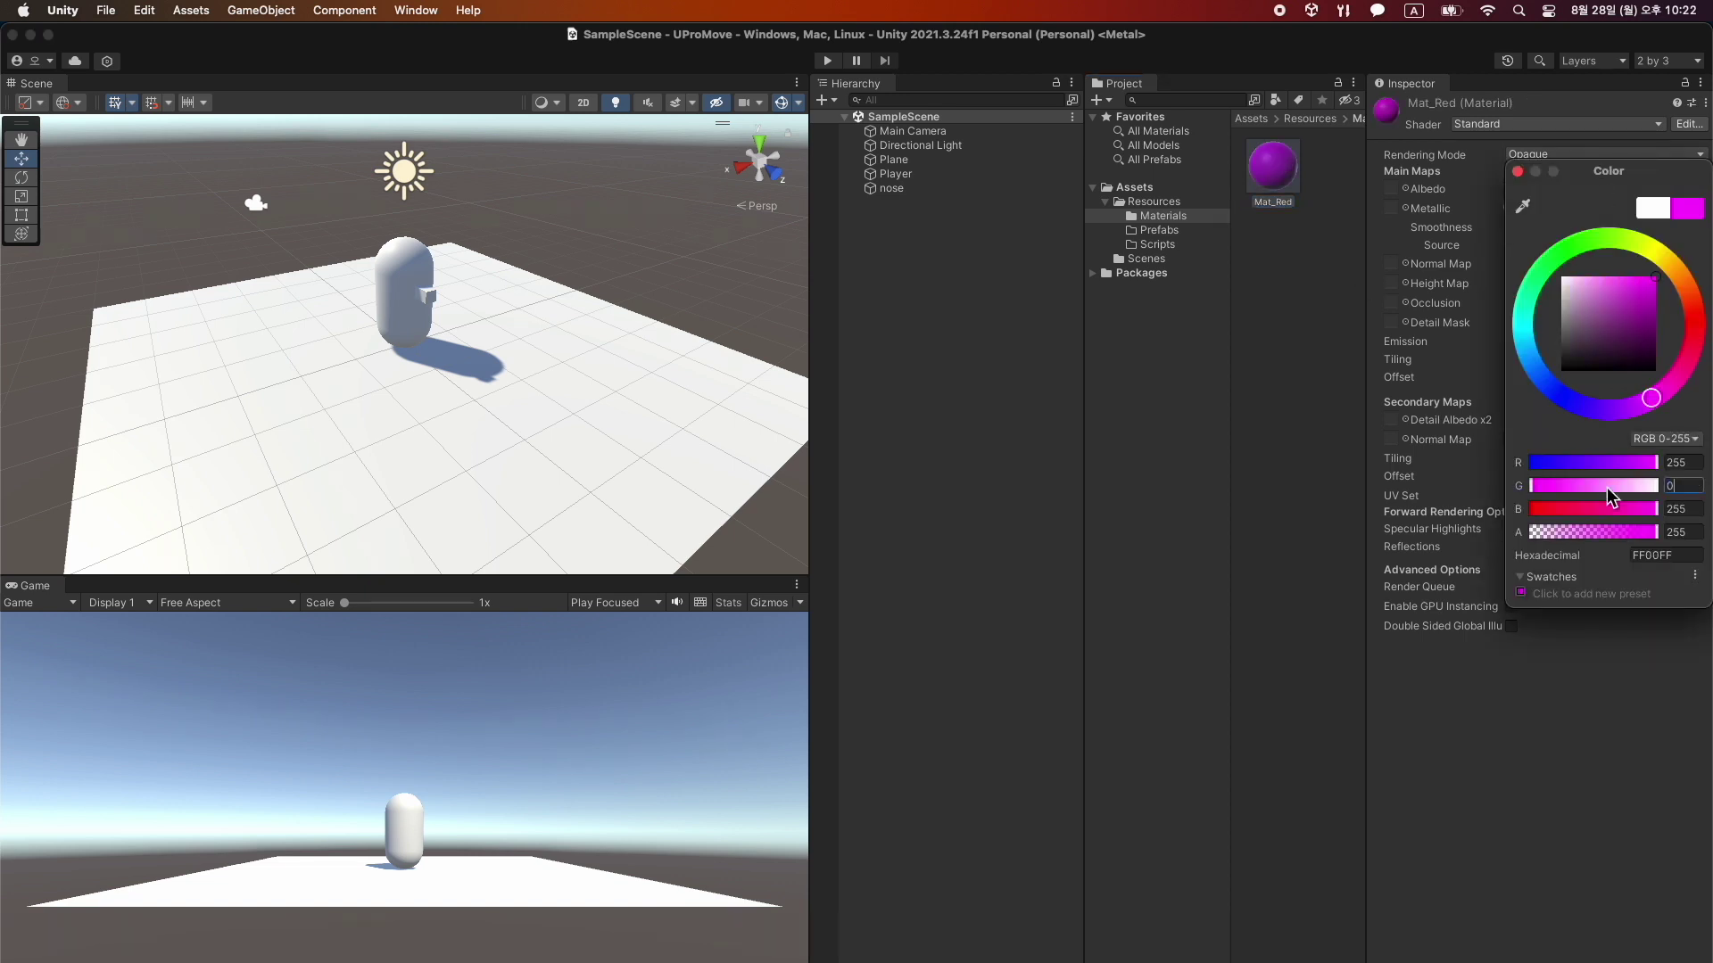
key(Tab)
text(0)
key(Tab)
click(1518, 174)
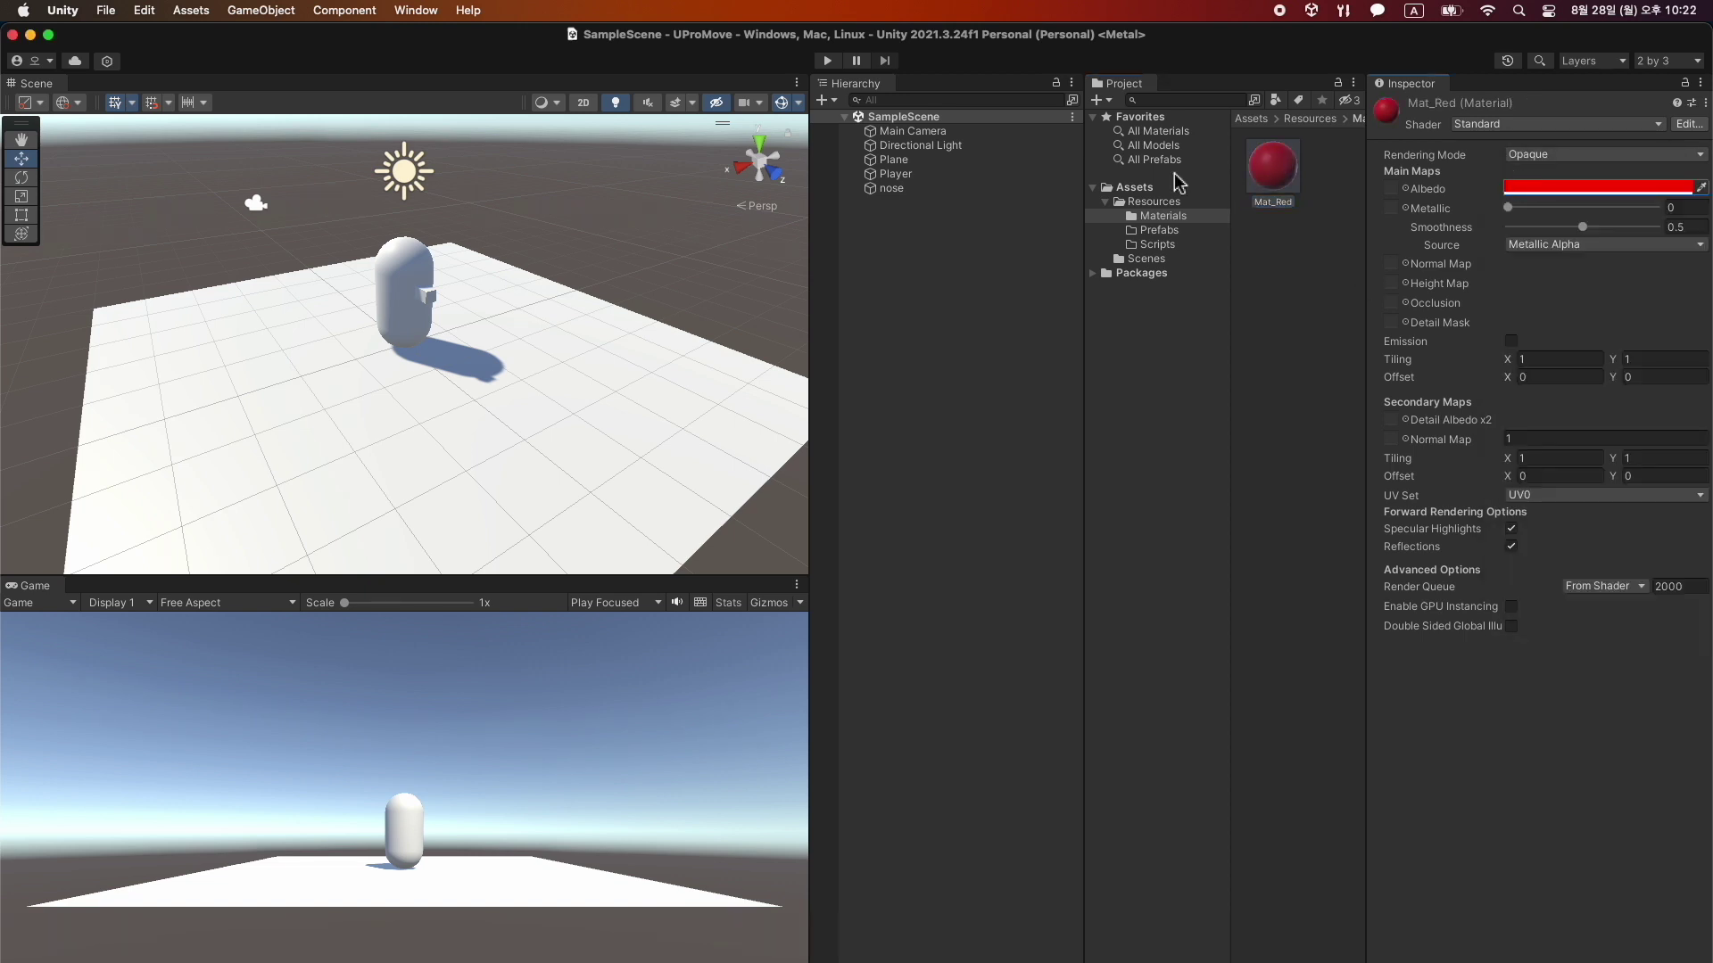
drag(1286, 179, 895, 176)
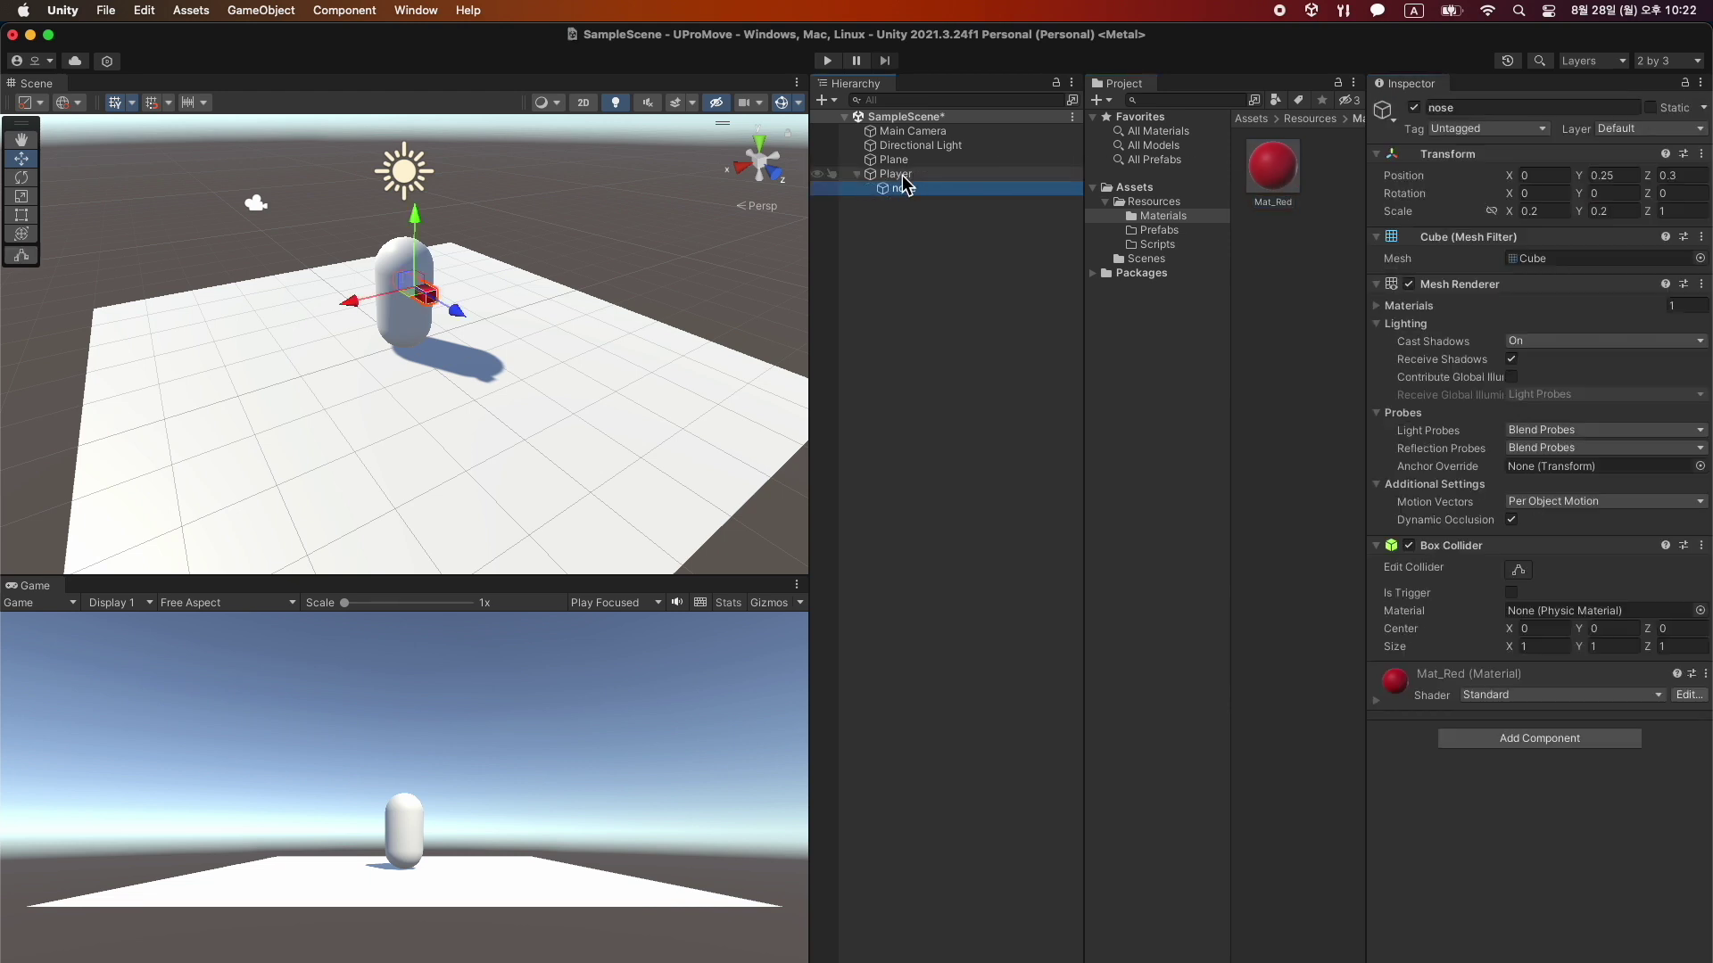
Move Plane below Player in the Hierarchy, rename it Floor, and save.
click(448, 412)
mouse_move(448, 409)
alt+mouse_down()
mouse_move(646, 377)
mouse_move(497, 463)
alt+mouse_up()
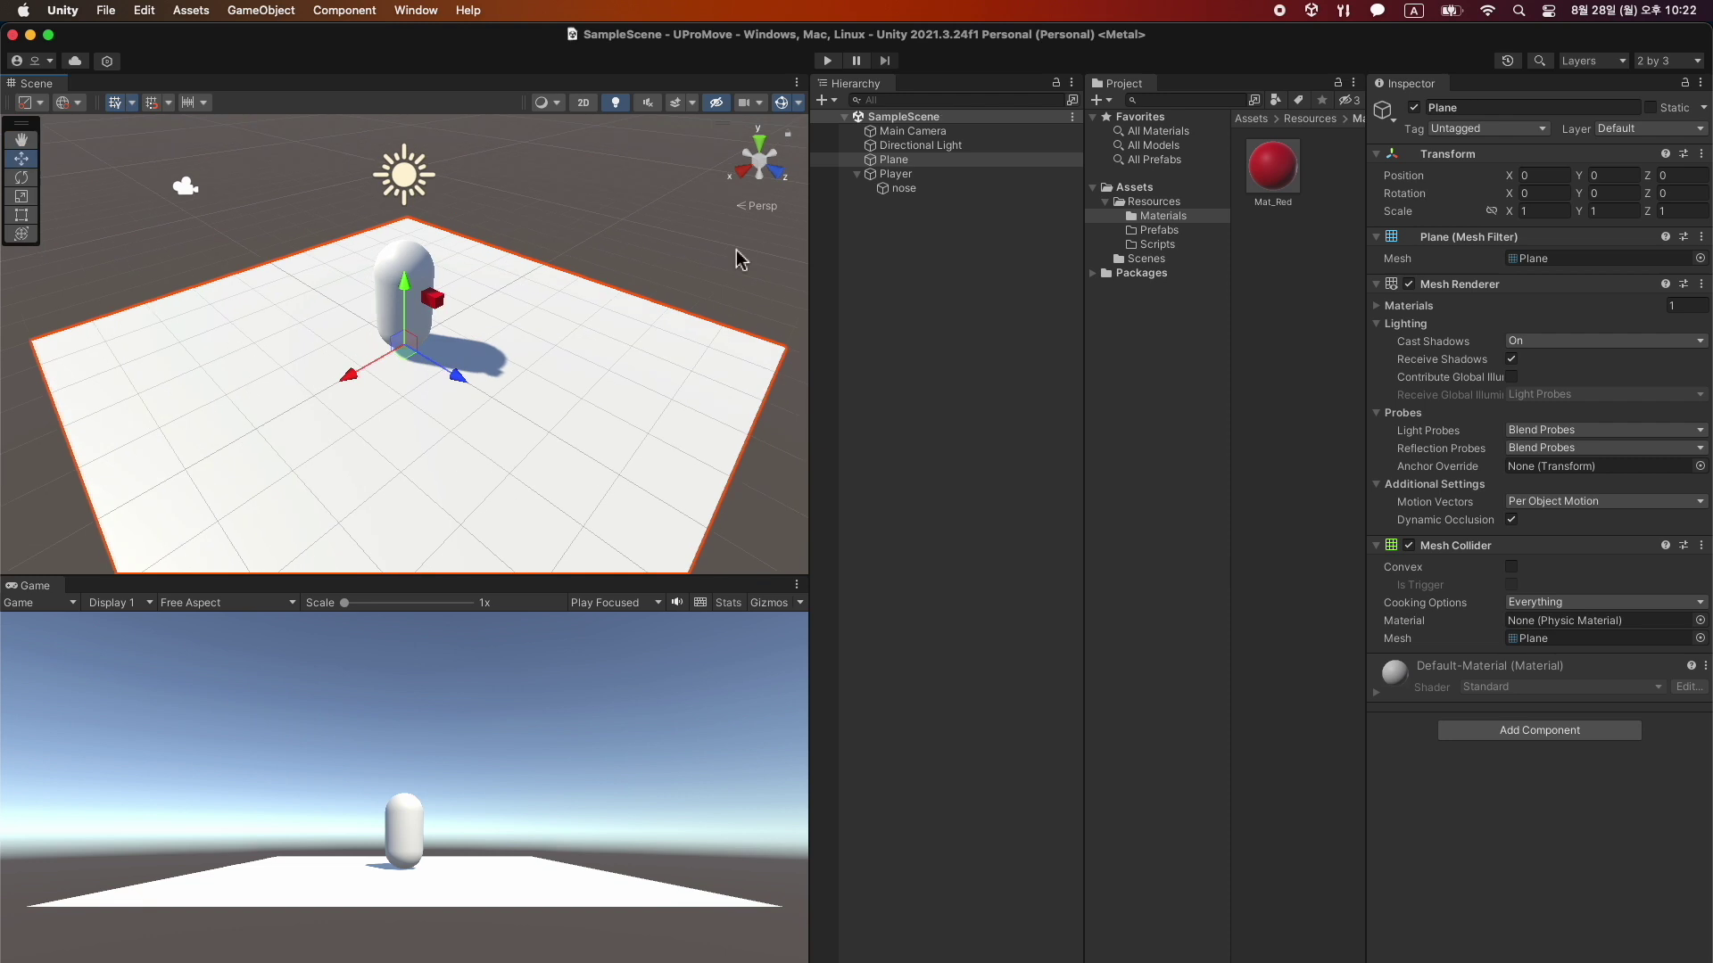
click(914, 176)
drag(901, 161, 910, 185)
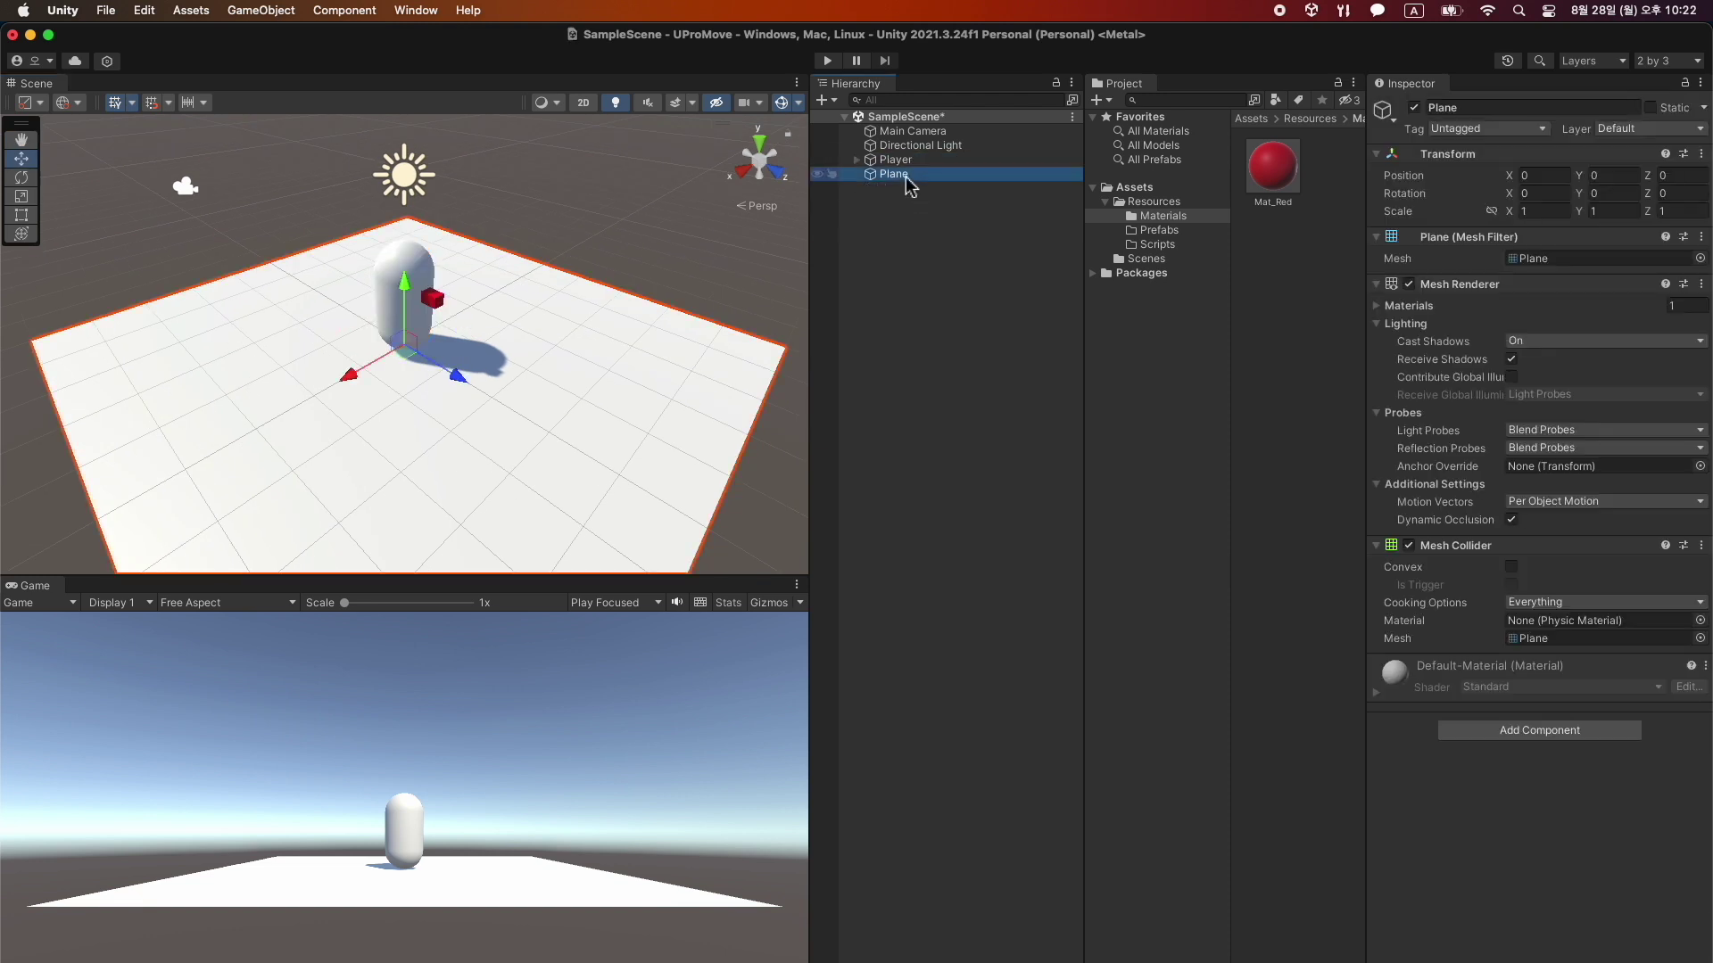
click(892, 179)
text(Floor)
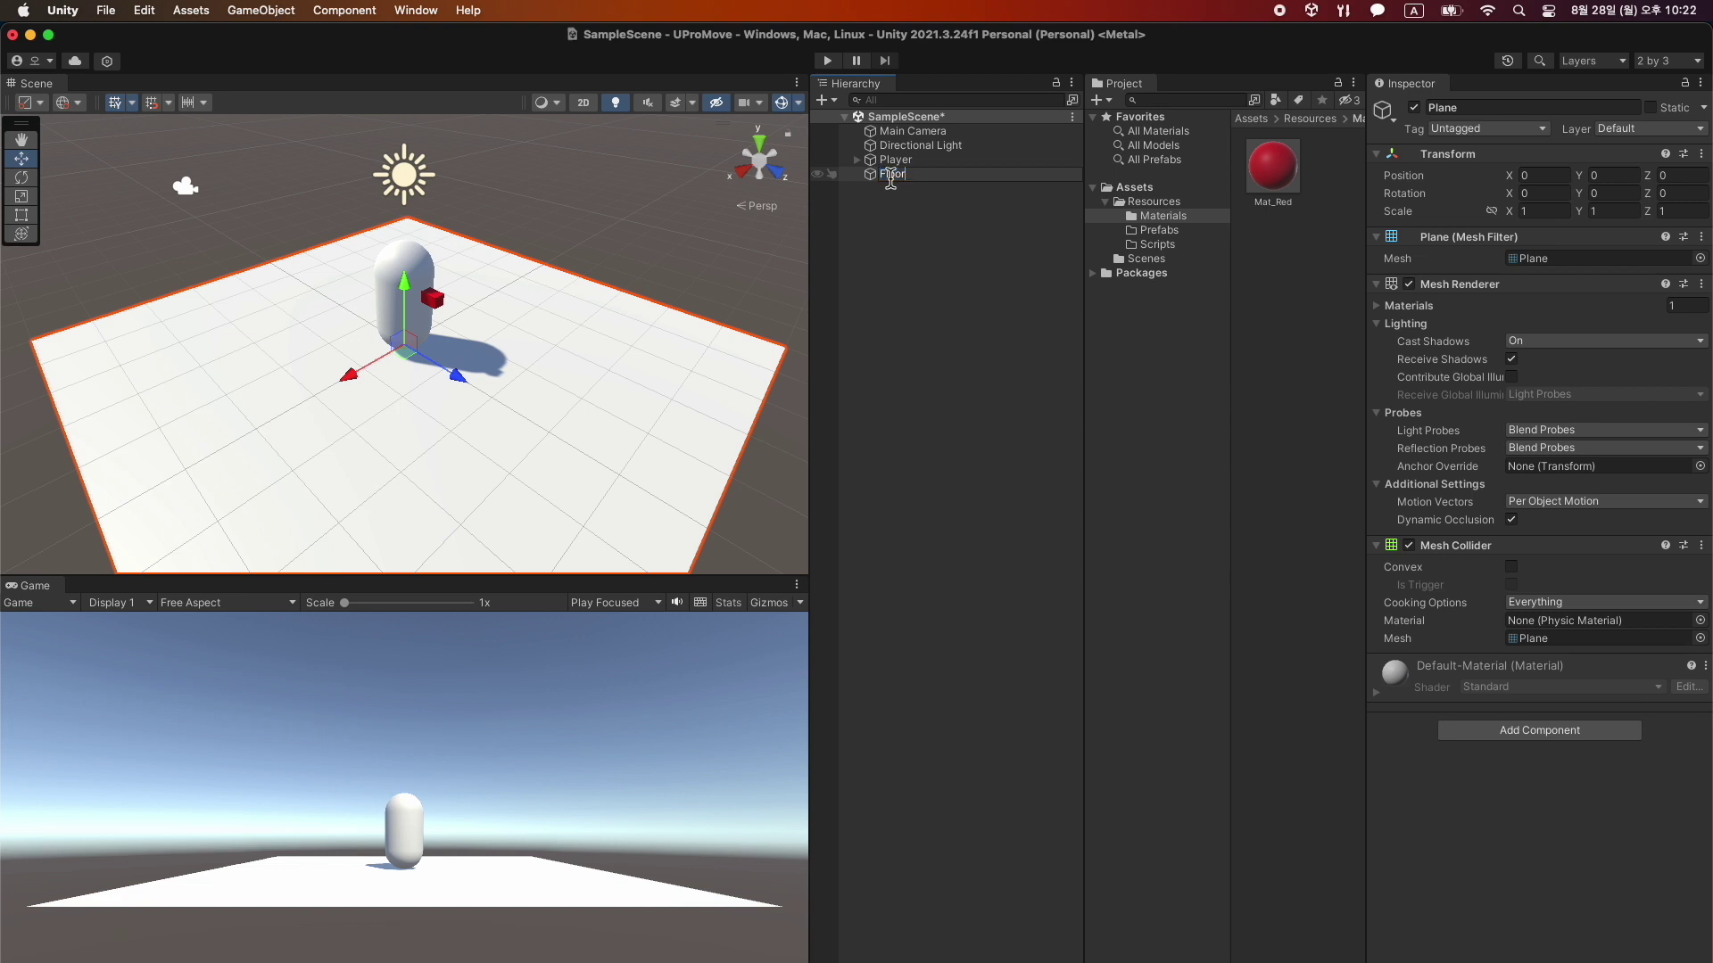
key(Return)
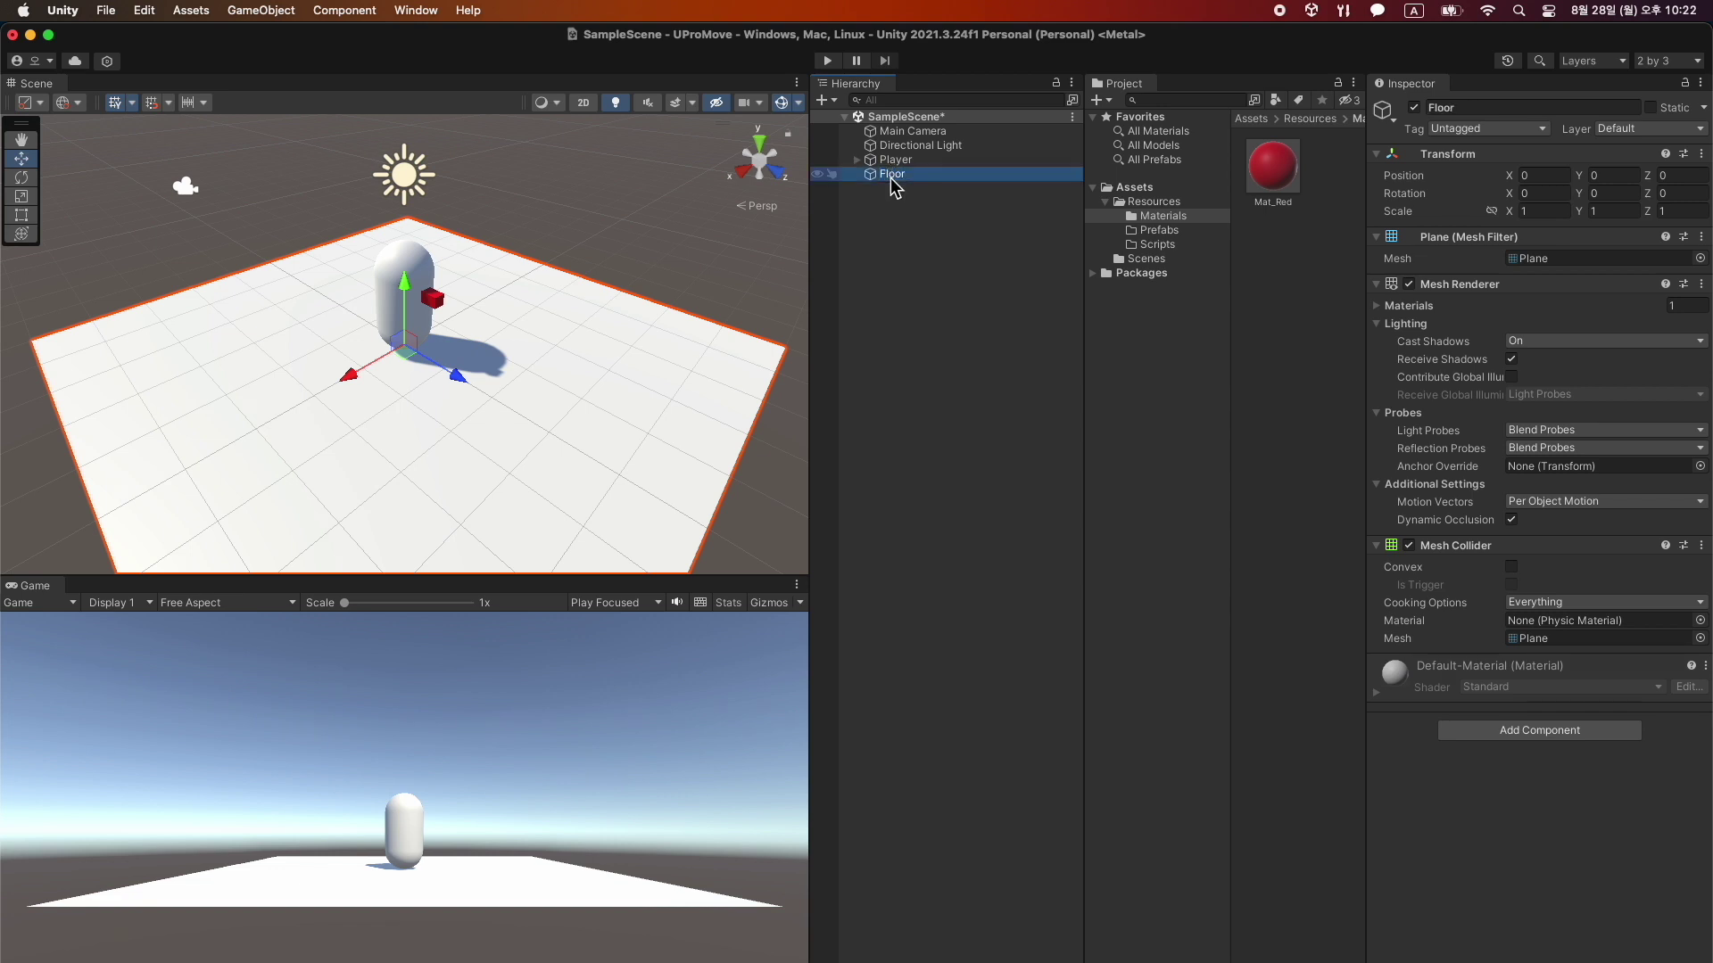
key(cmd+s)
Move the Player capsule back along Z to about -1.45.
click(945, 292)
click(403, 325)
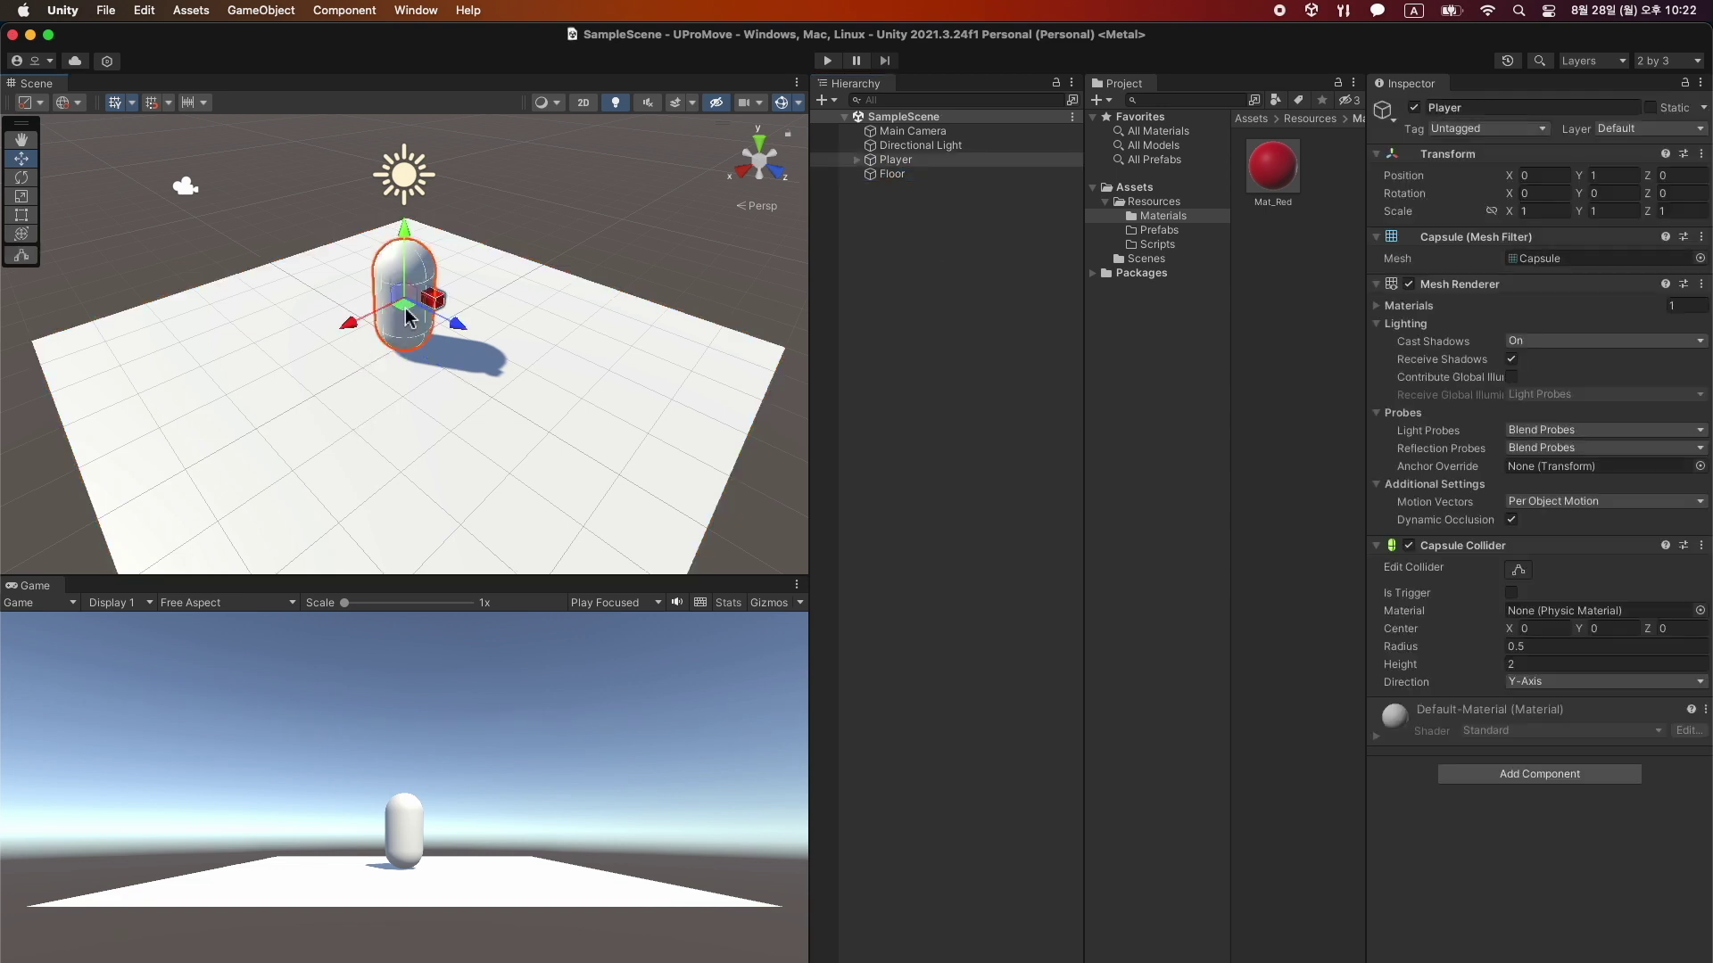
drag(458, 323, 399, 295)
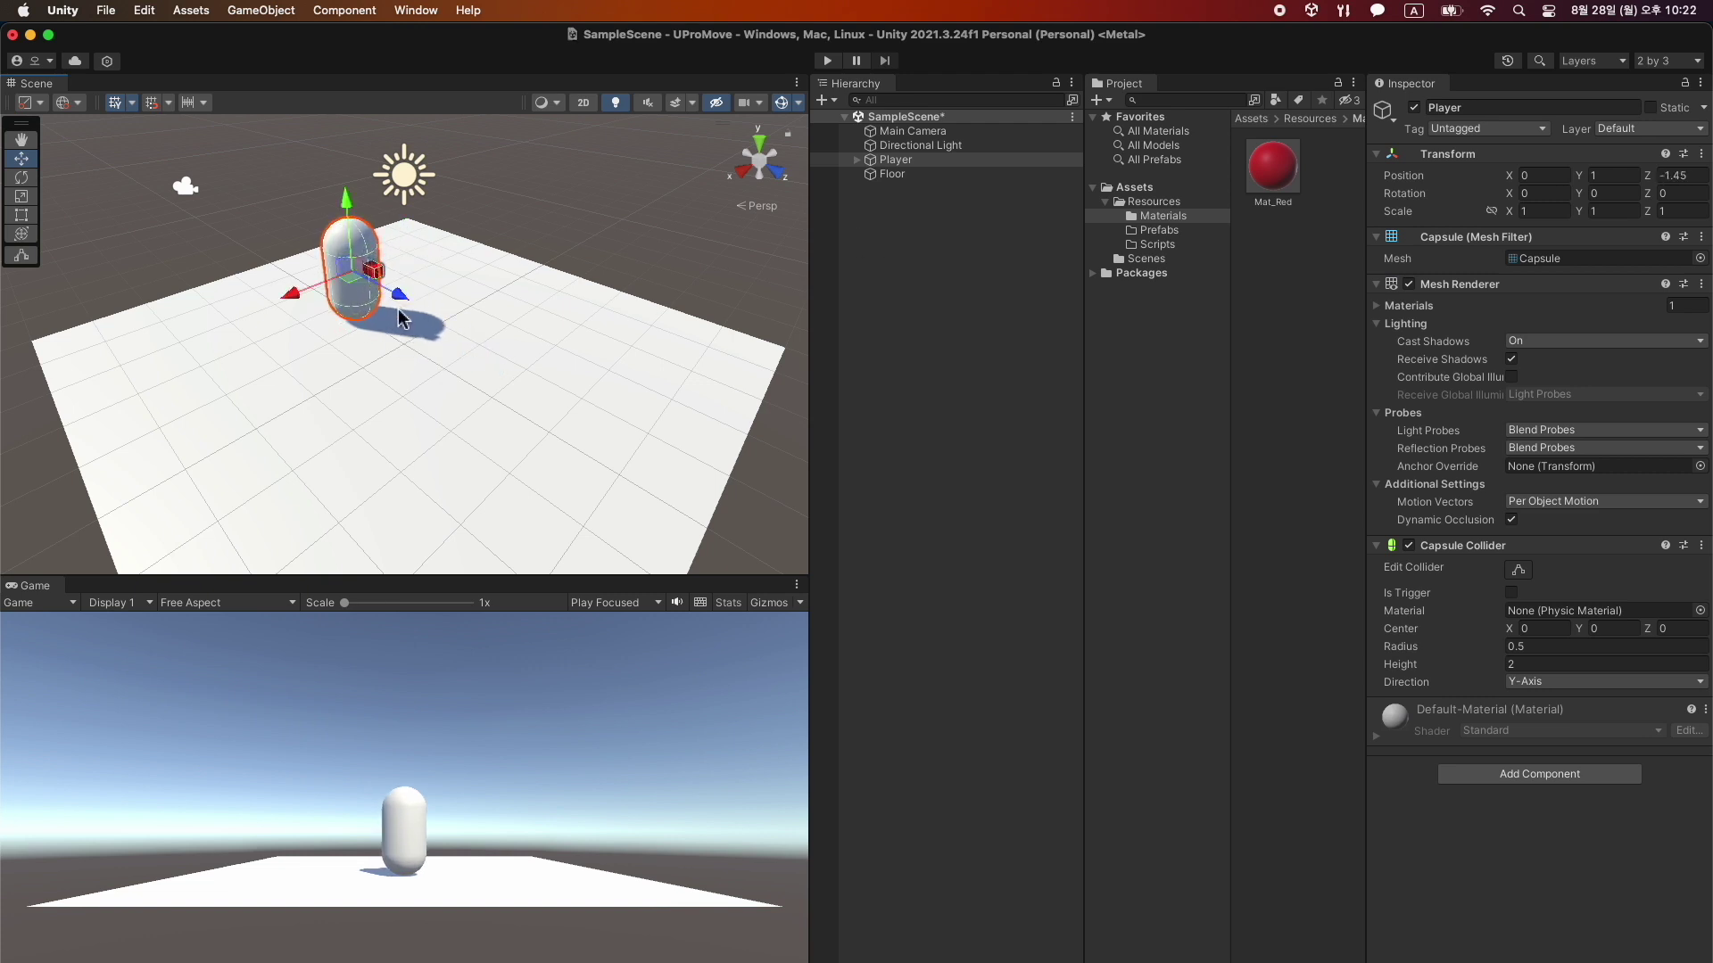
click(1680, 178)
double_click(1677, 178)
click(719, 489)
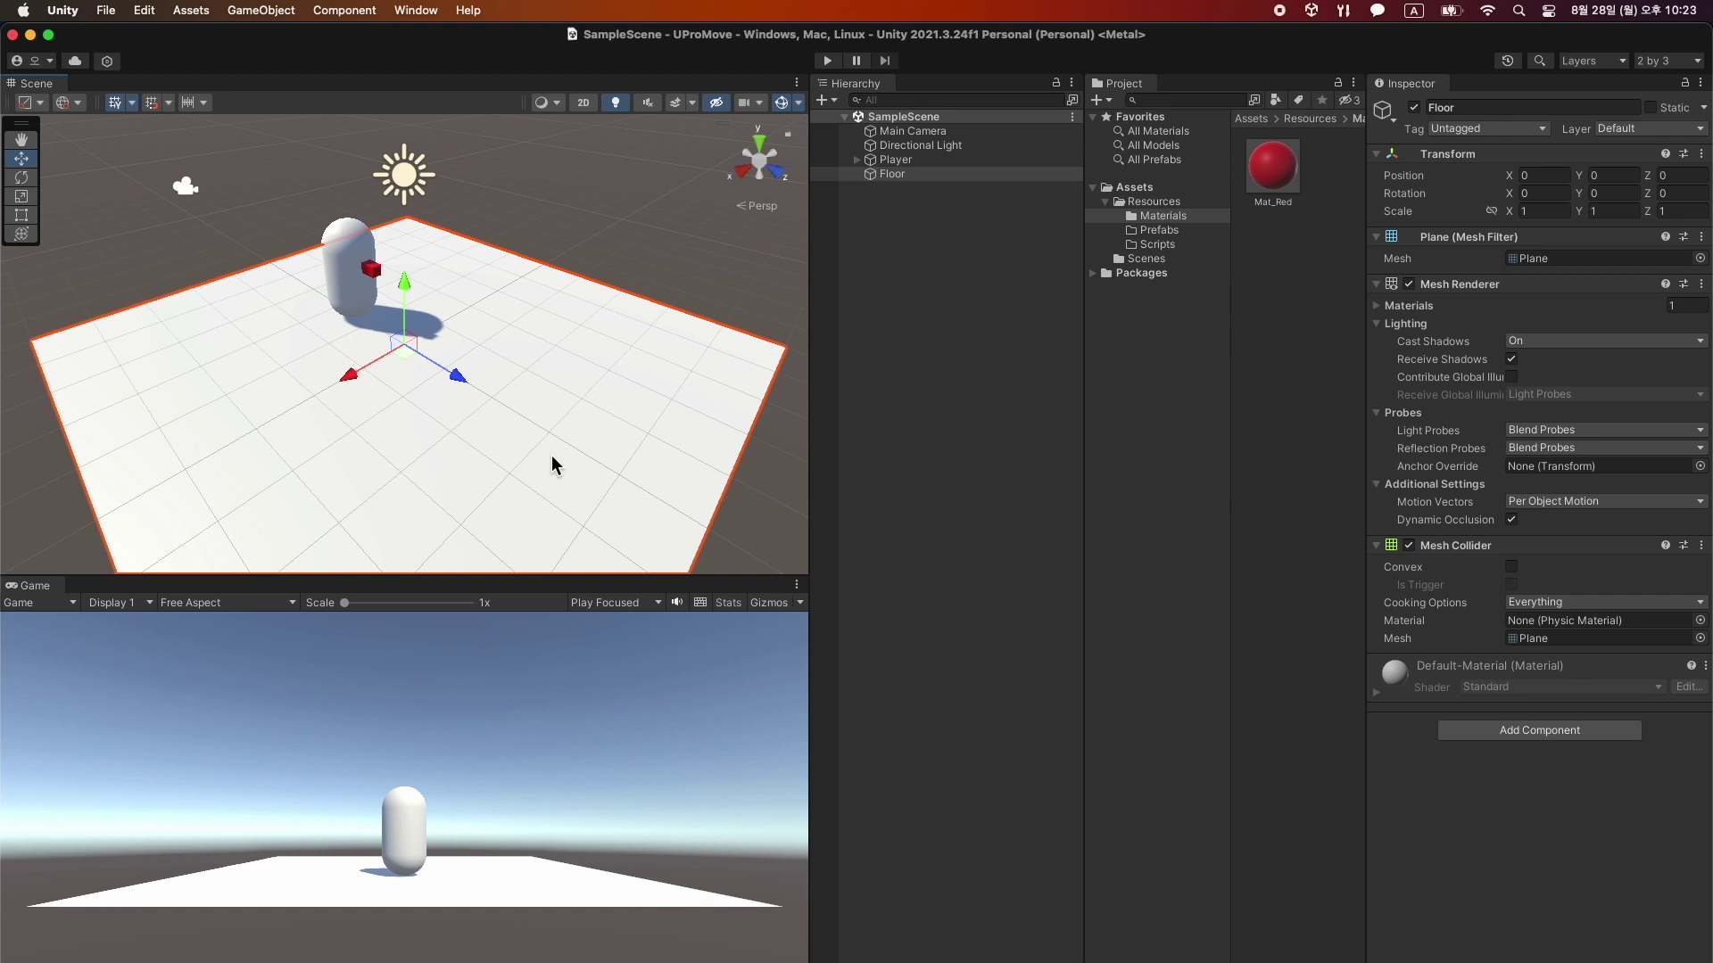
alt+drag(535, 509, 671, 500)
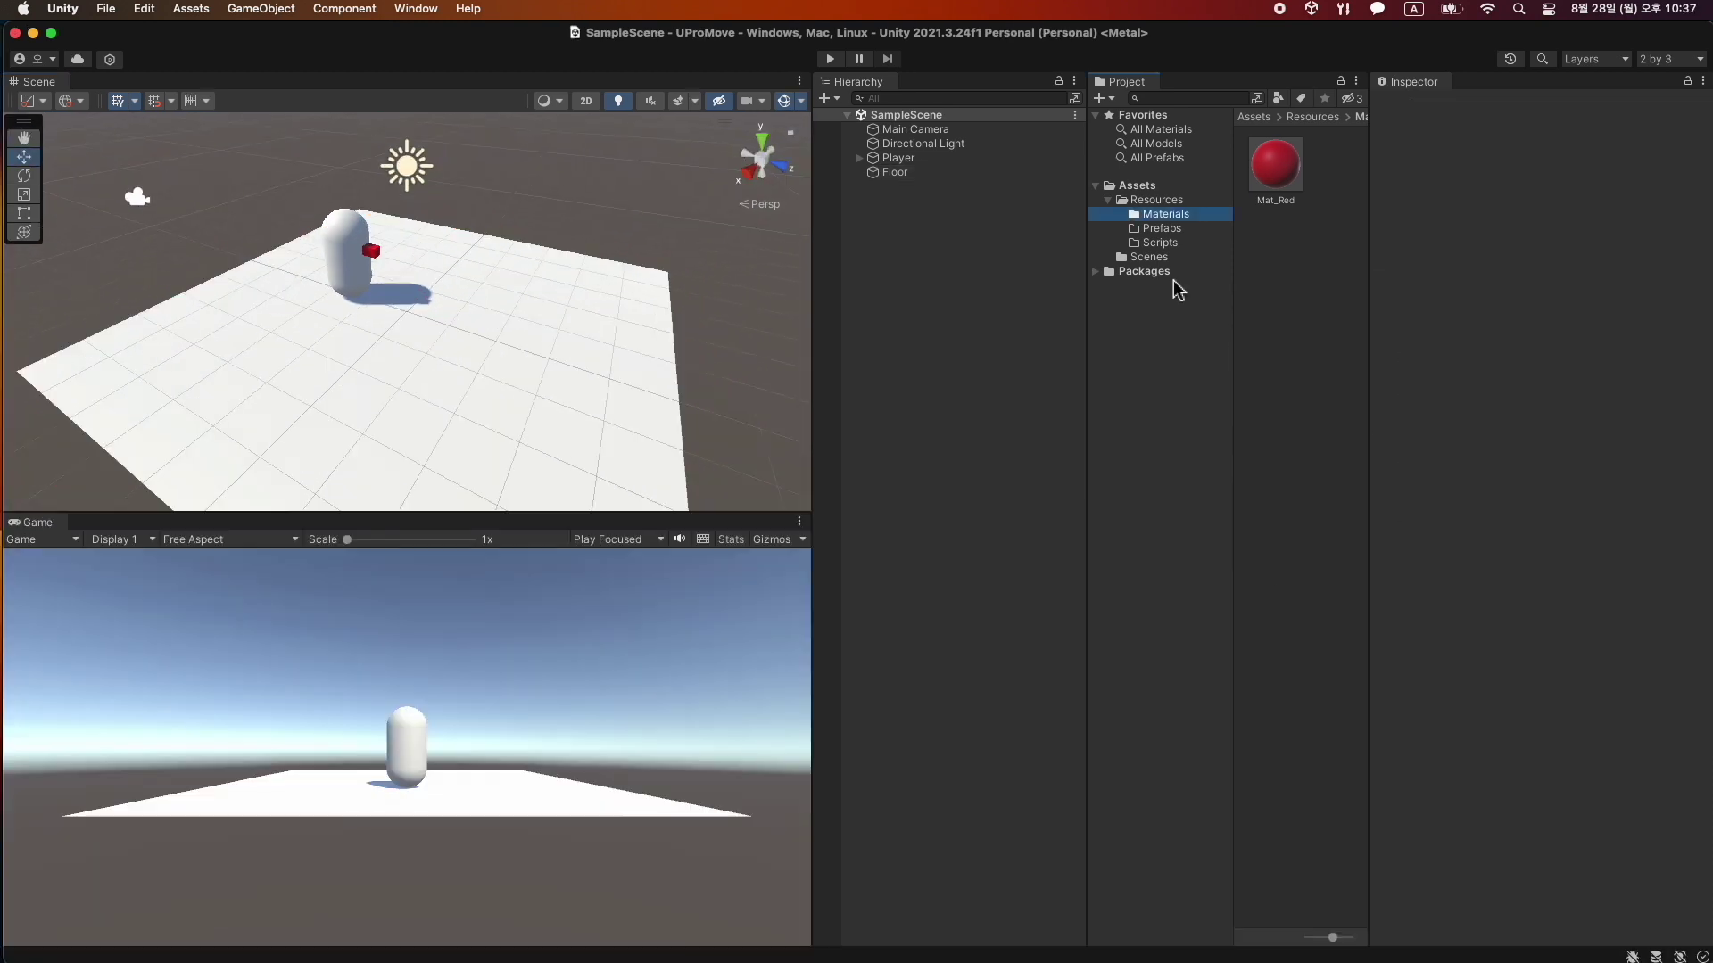
Create a C# script named Move in the Resources/Scripts folder.
click(1166, 244)
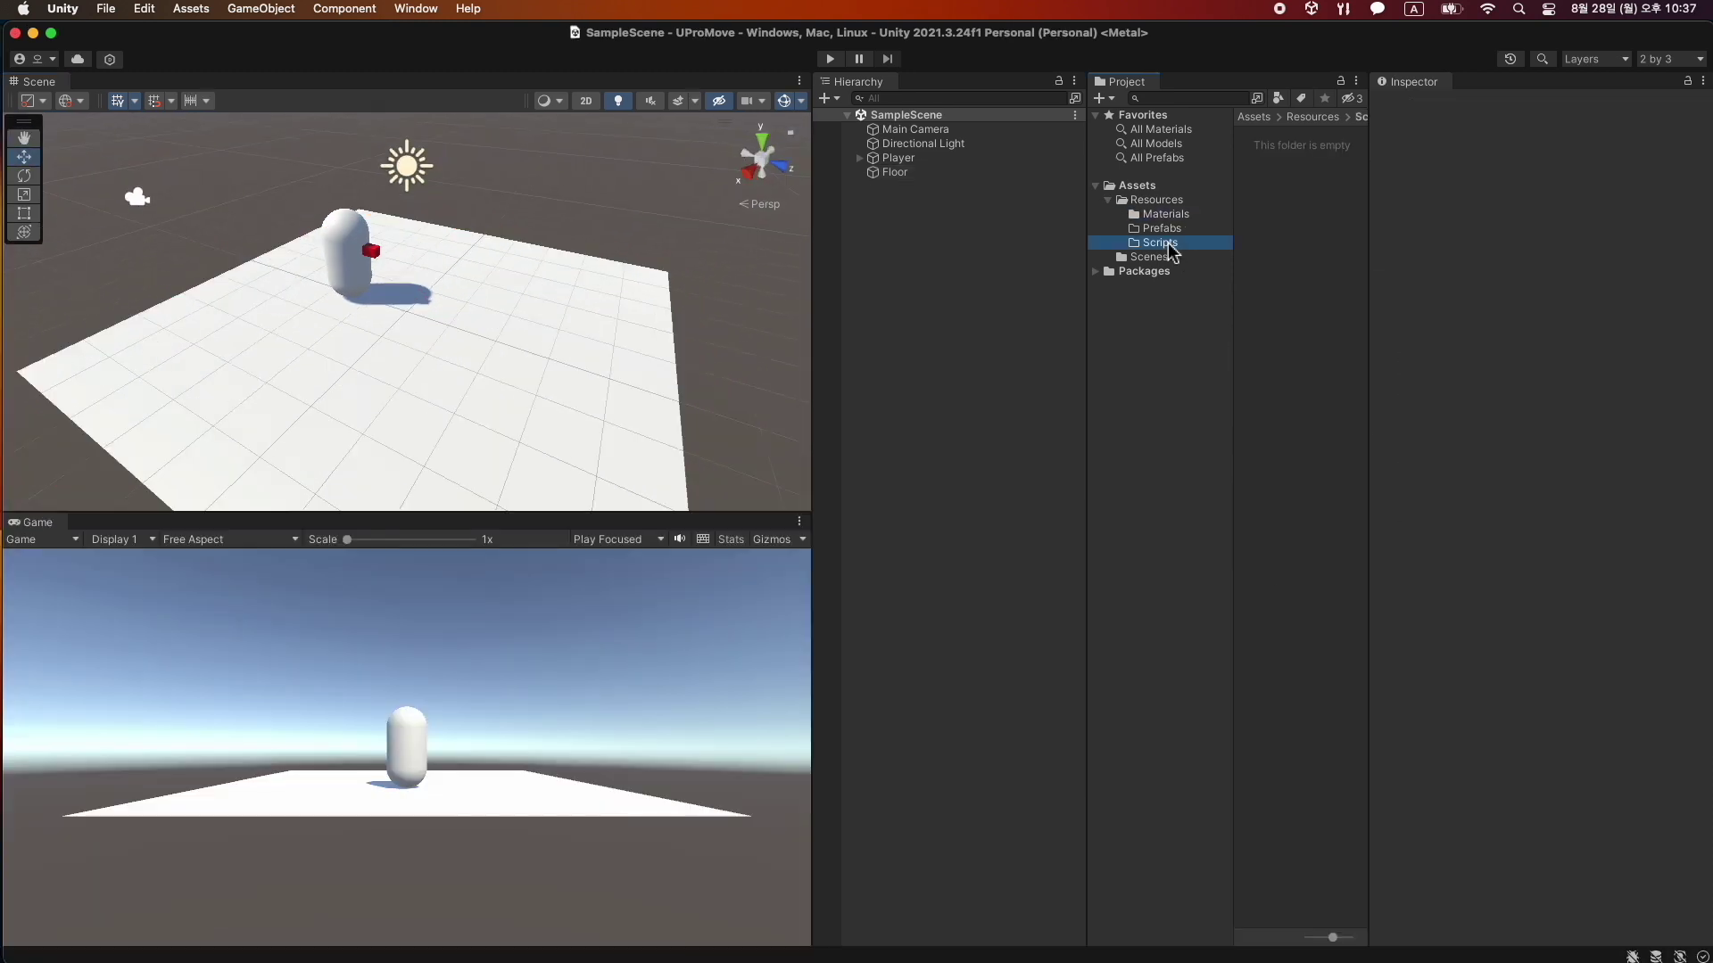
right_click(1347, 300)
mouse_move(1352, 294)
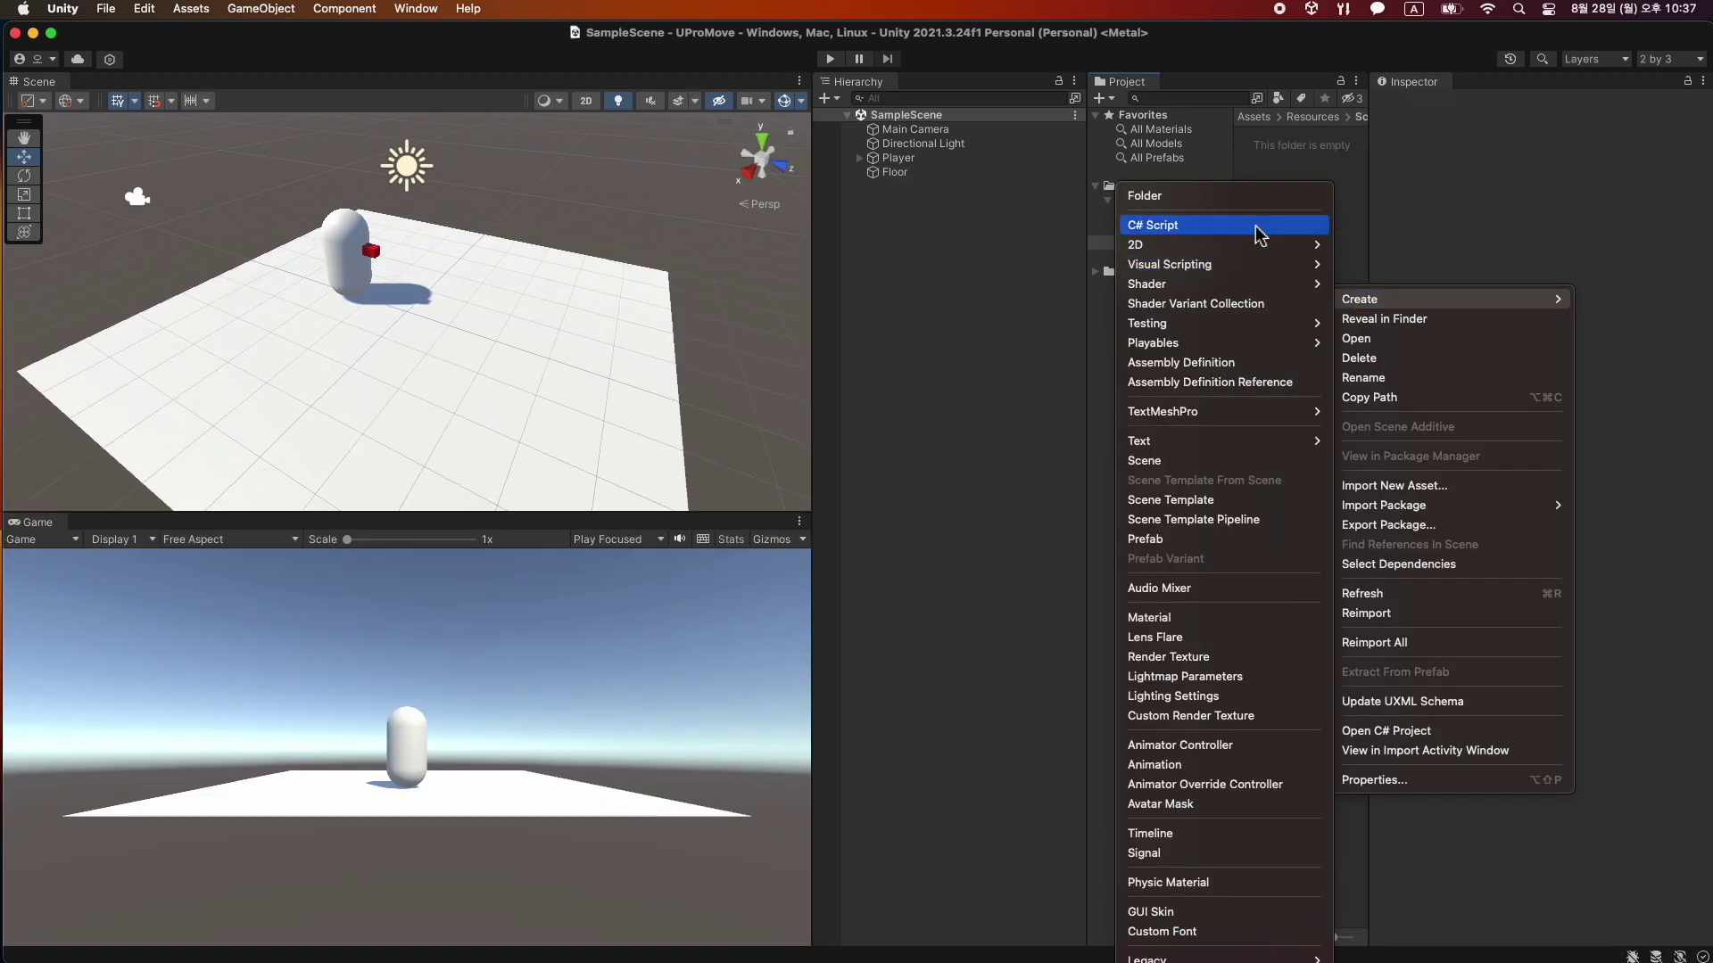
click(1159, 222)
text(Move)
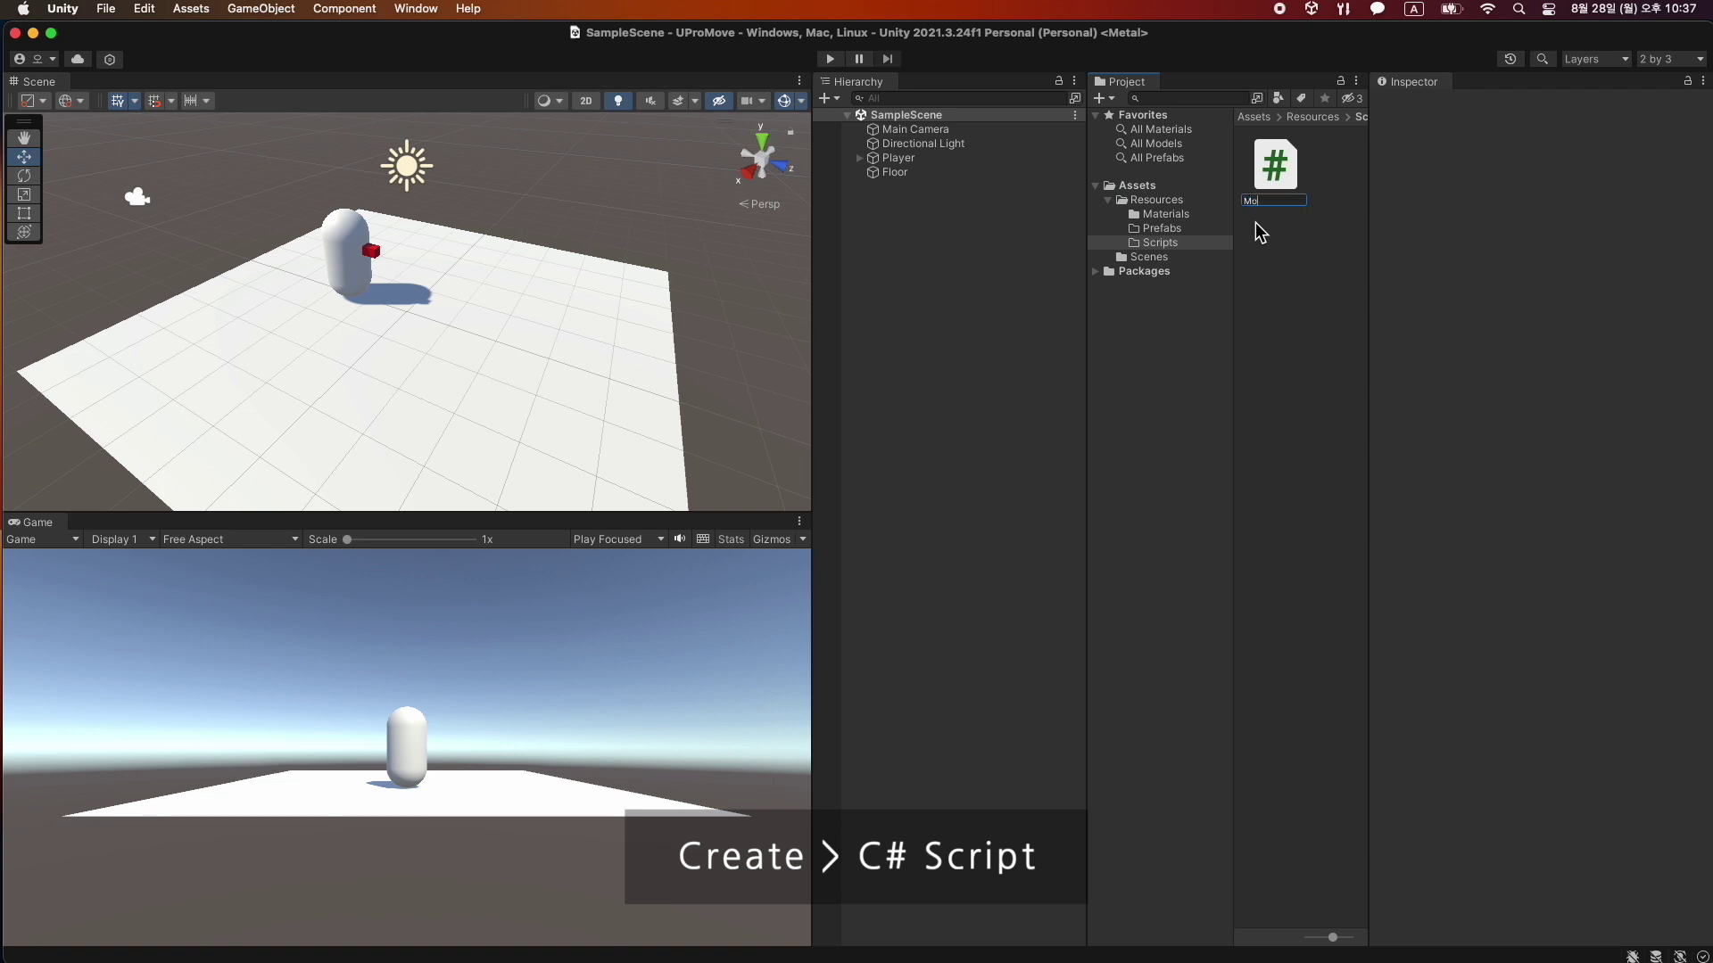
key(Return)
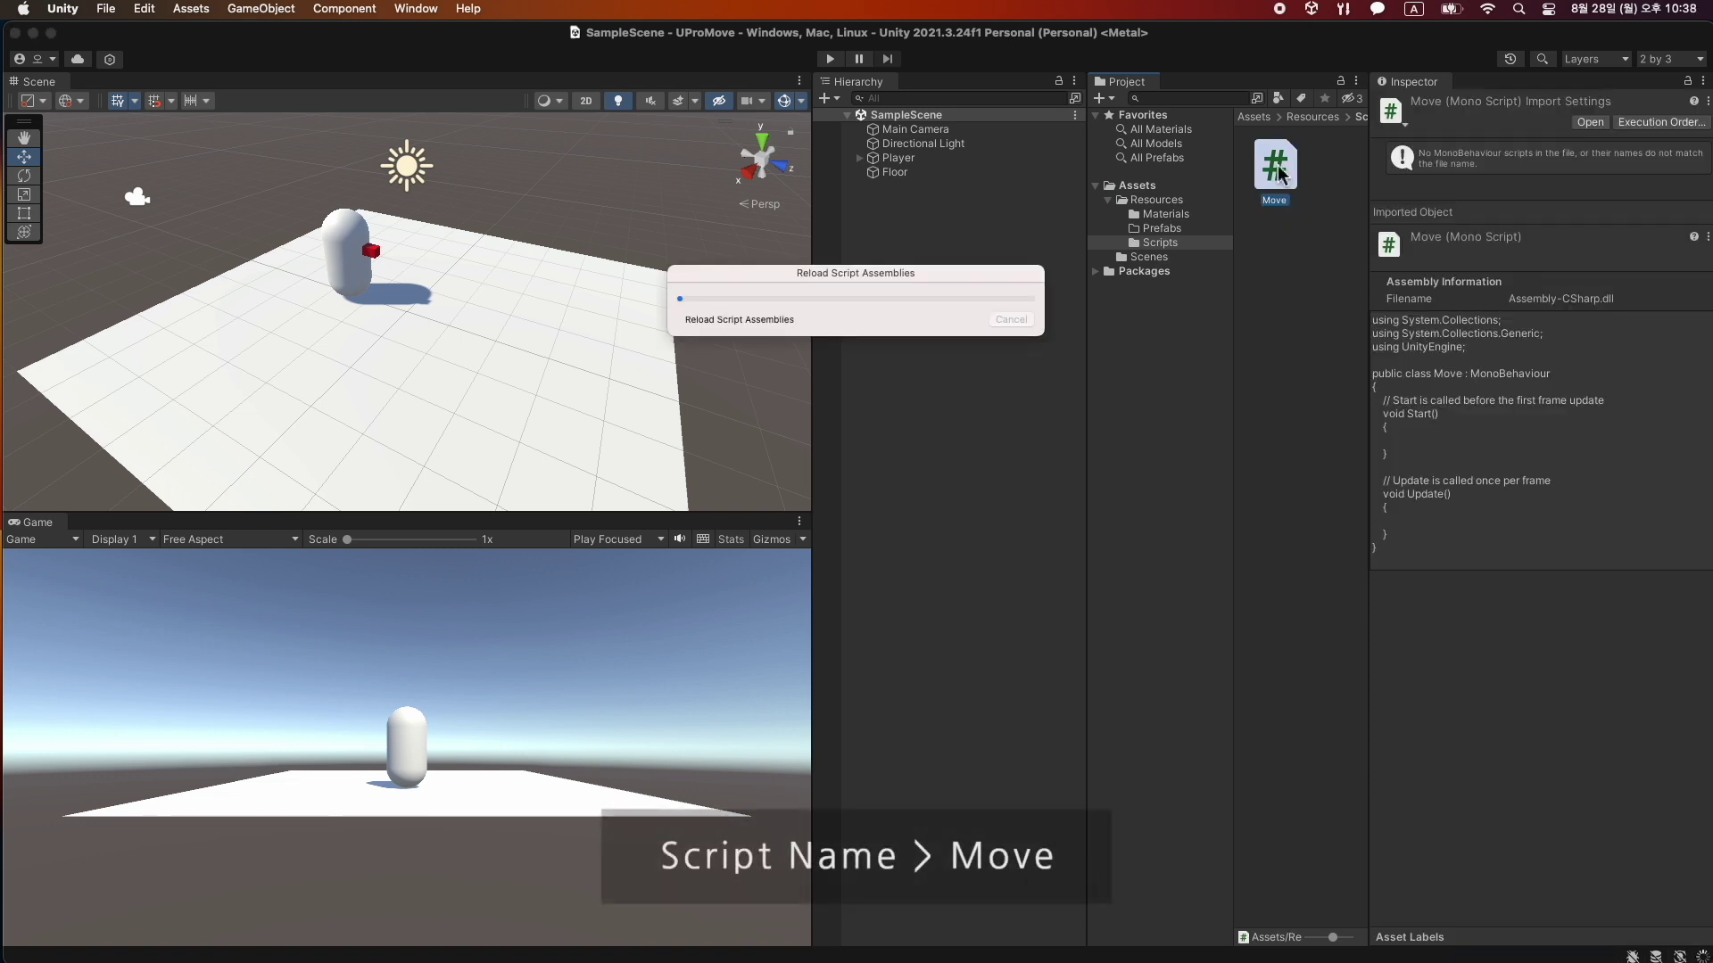
Open Move.cs and declare the fields Transform tr and Vector3 pos.
double_click(1273, 173)
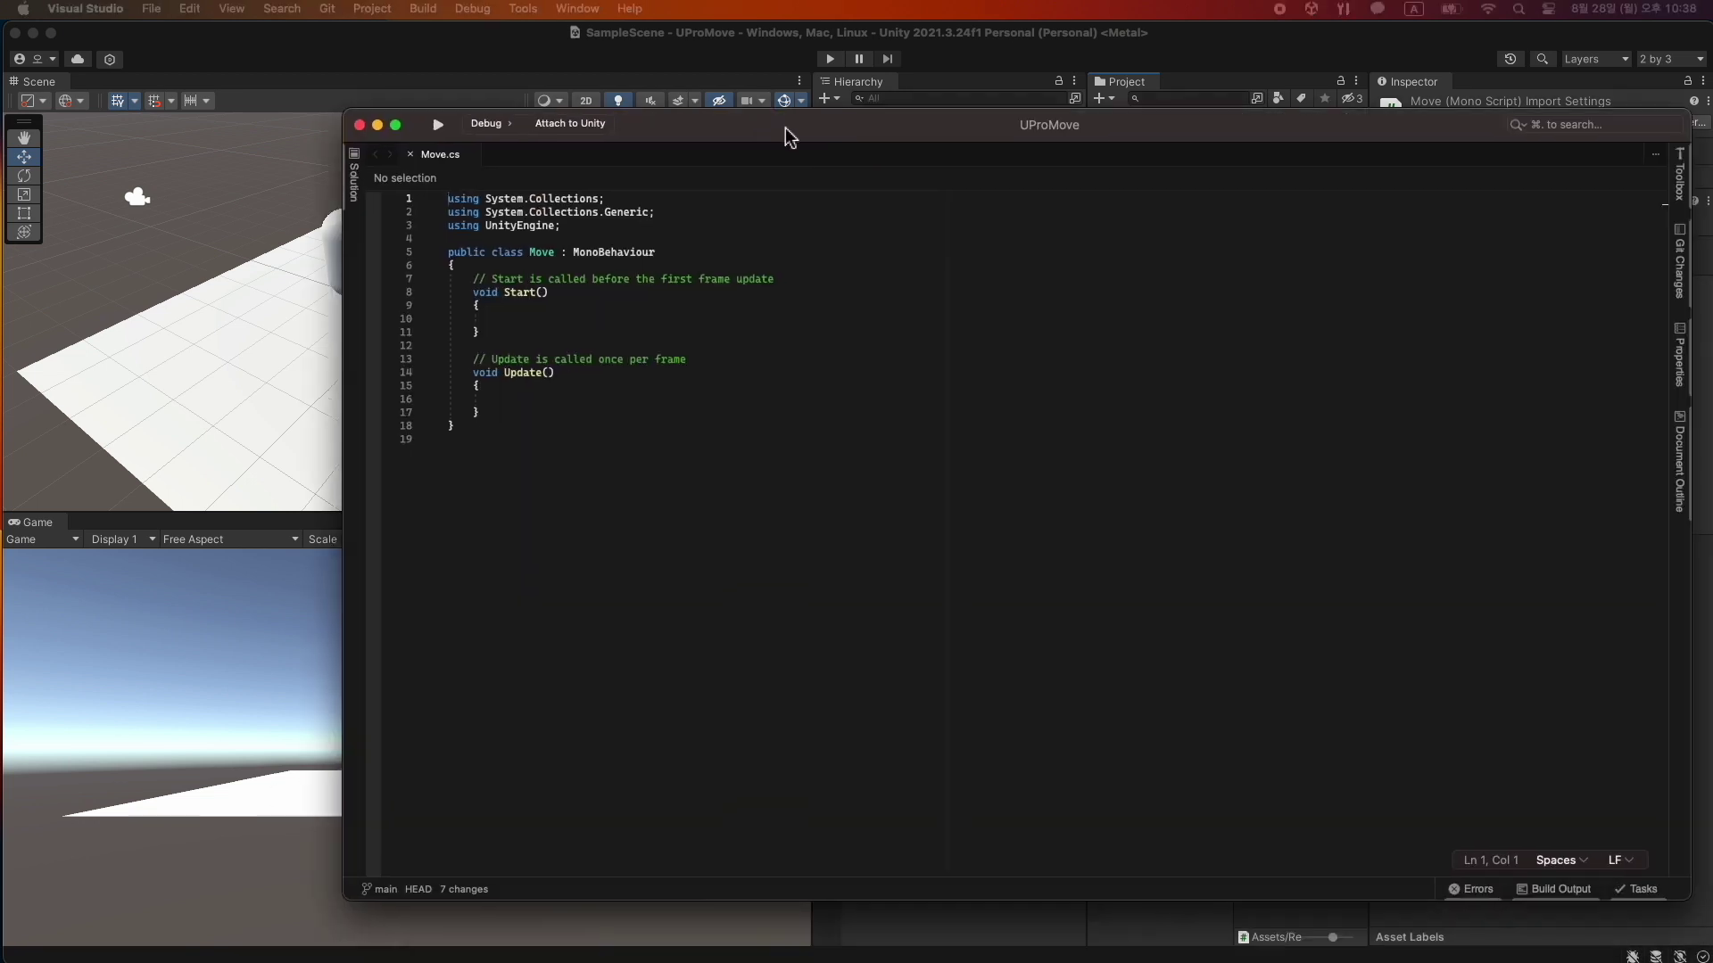
drag(791, 134, 802, 197)
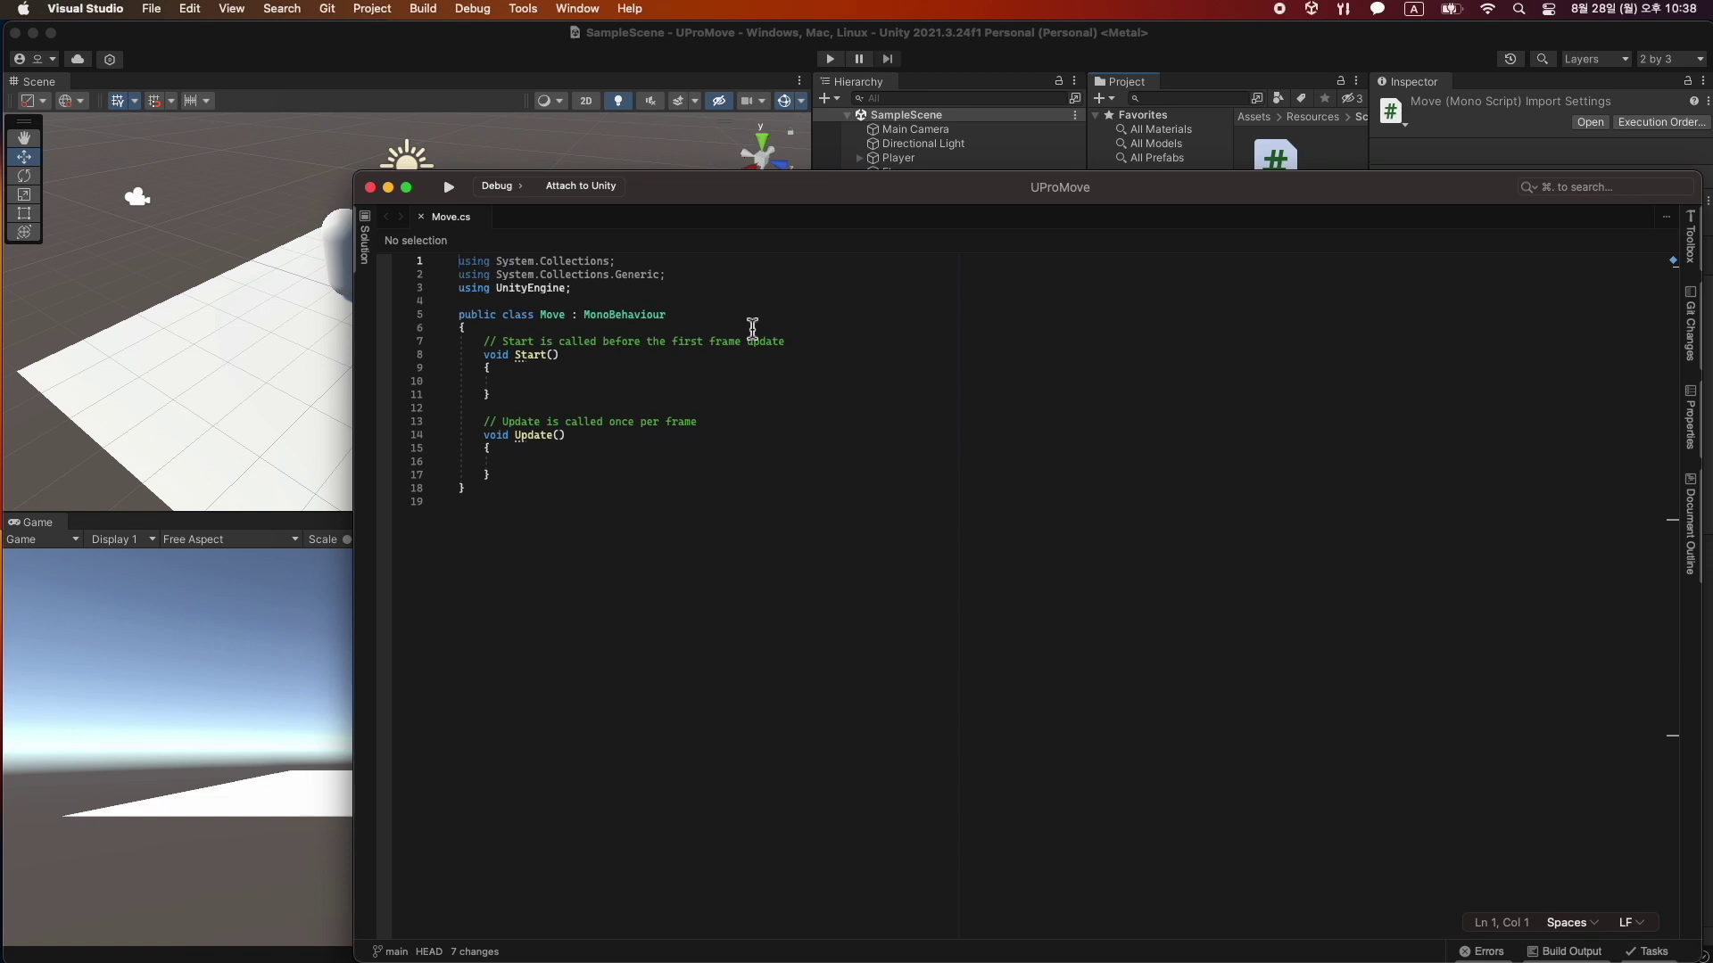
click(536, 328)
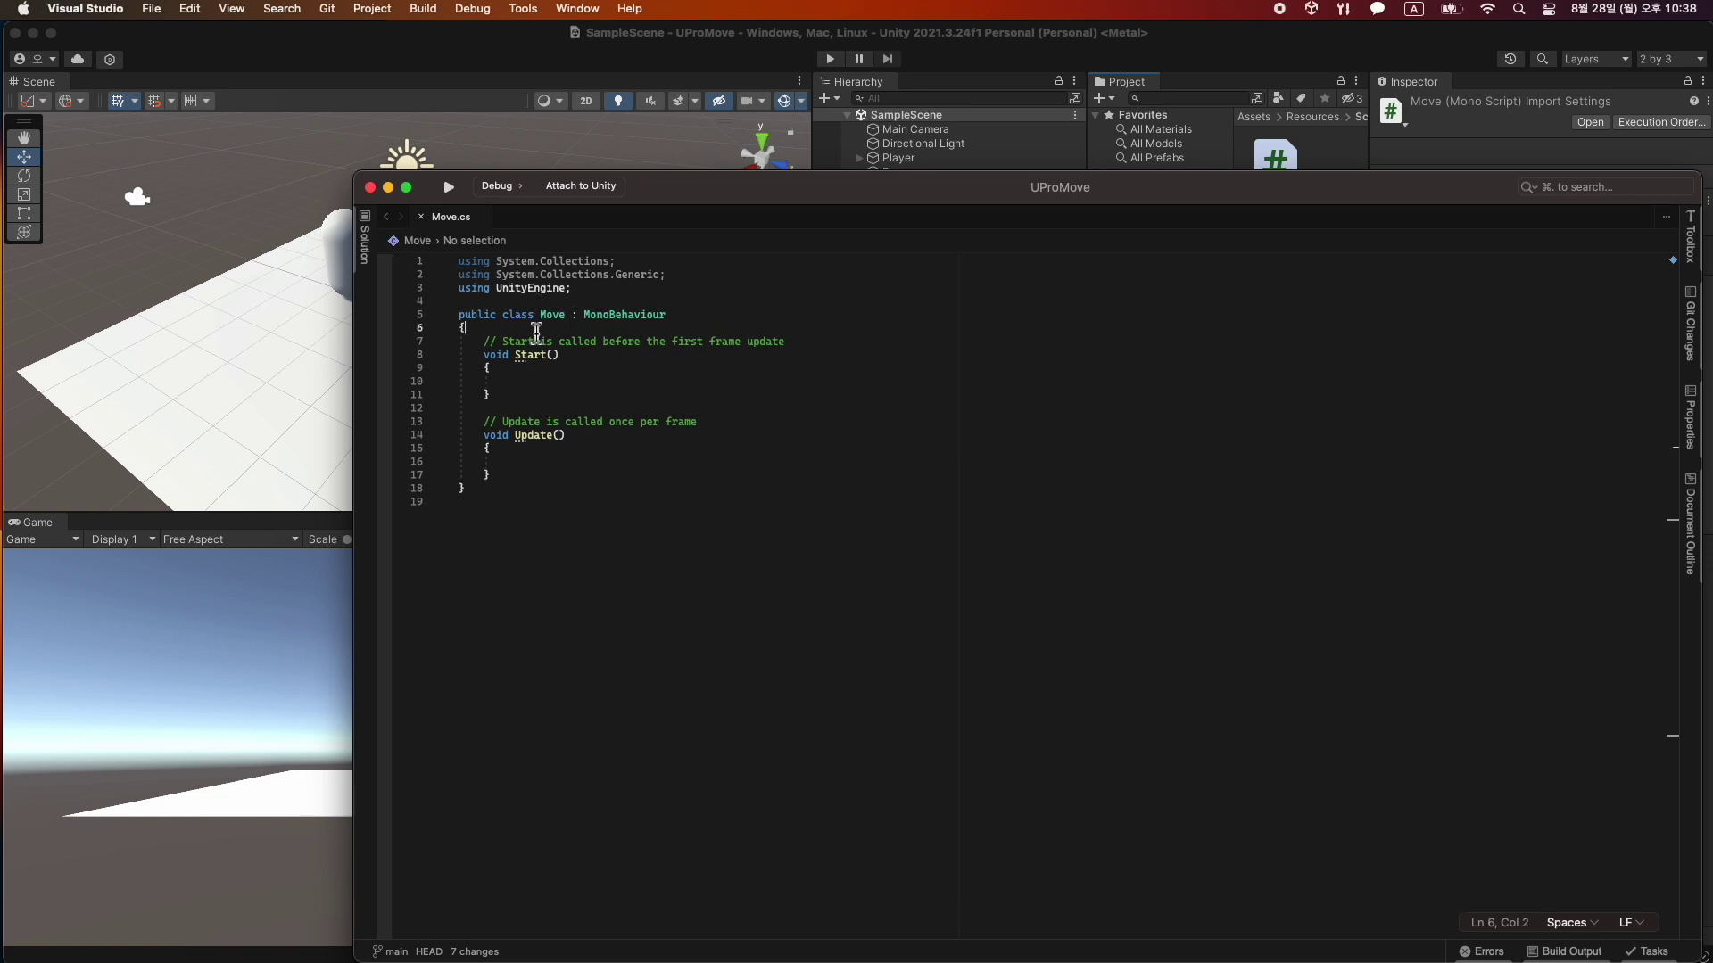
key(Return)
text(Tr)
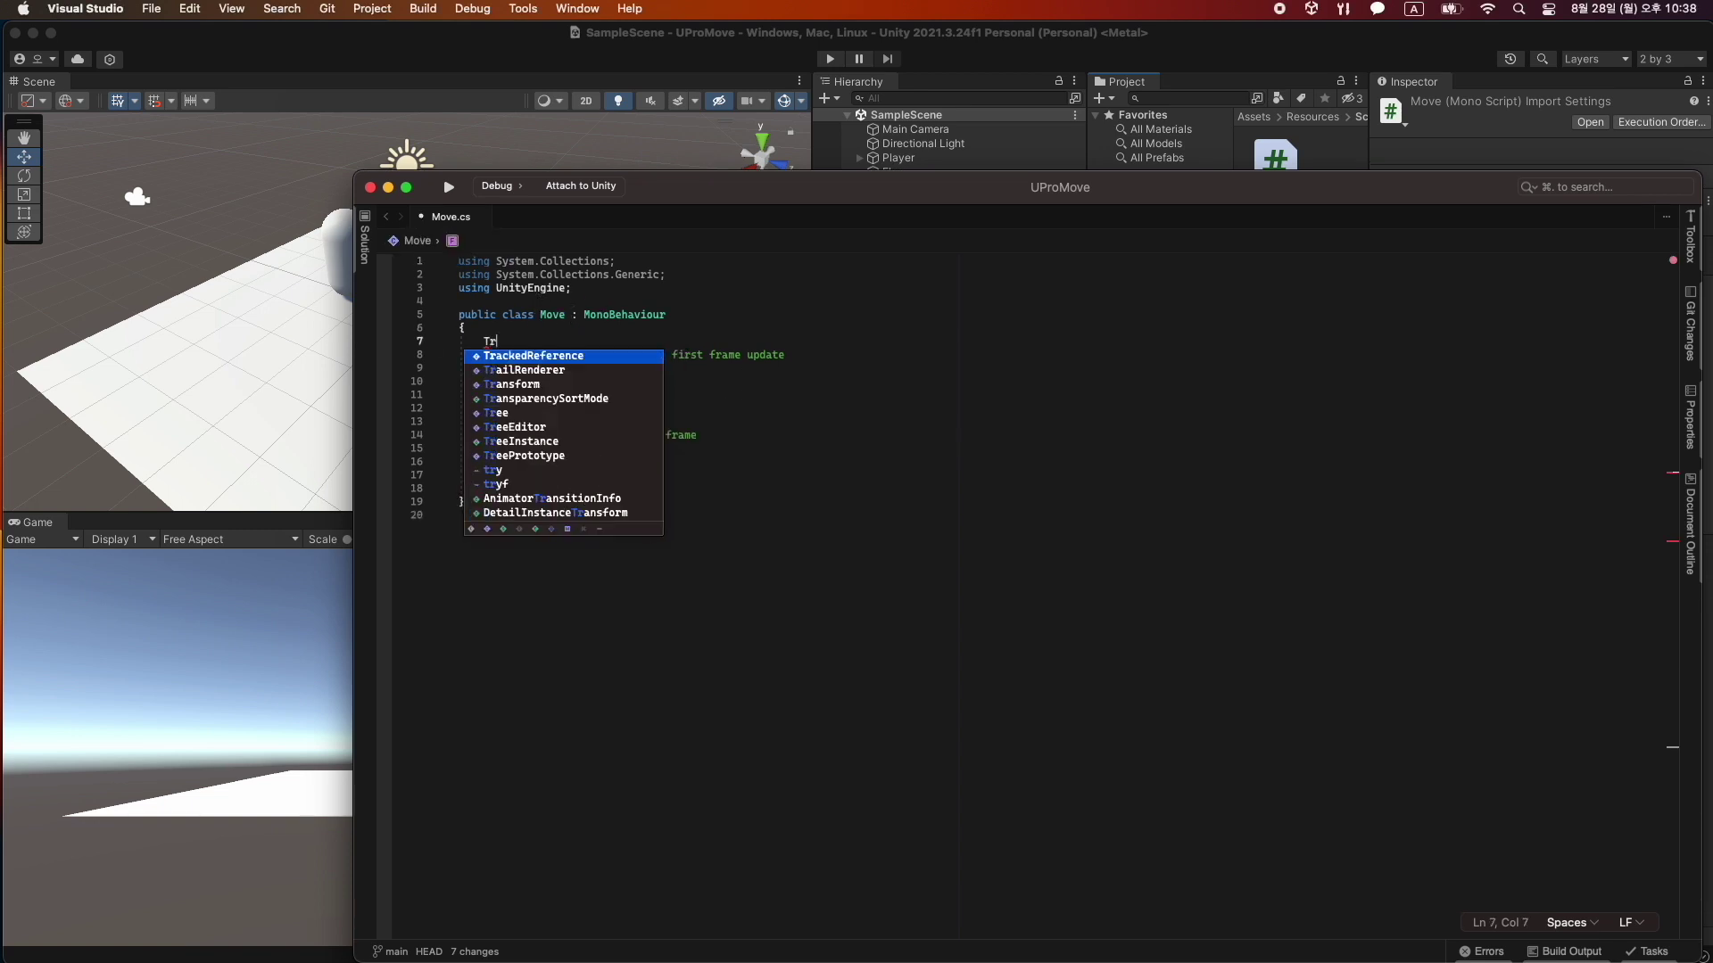
text(ansform tr;)
key(Return)
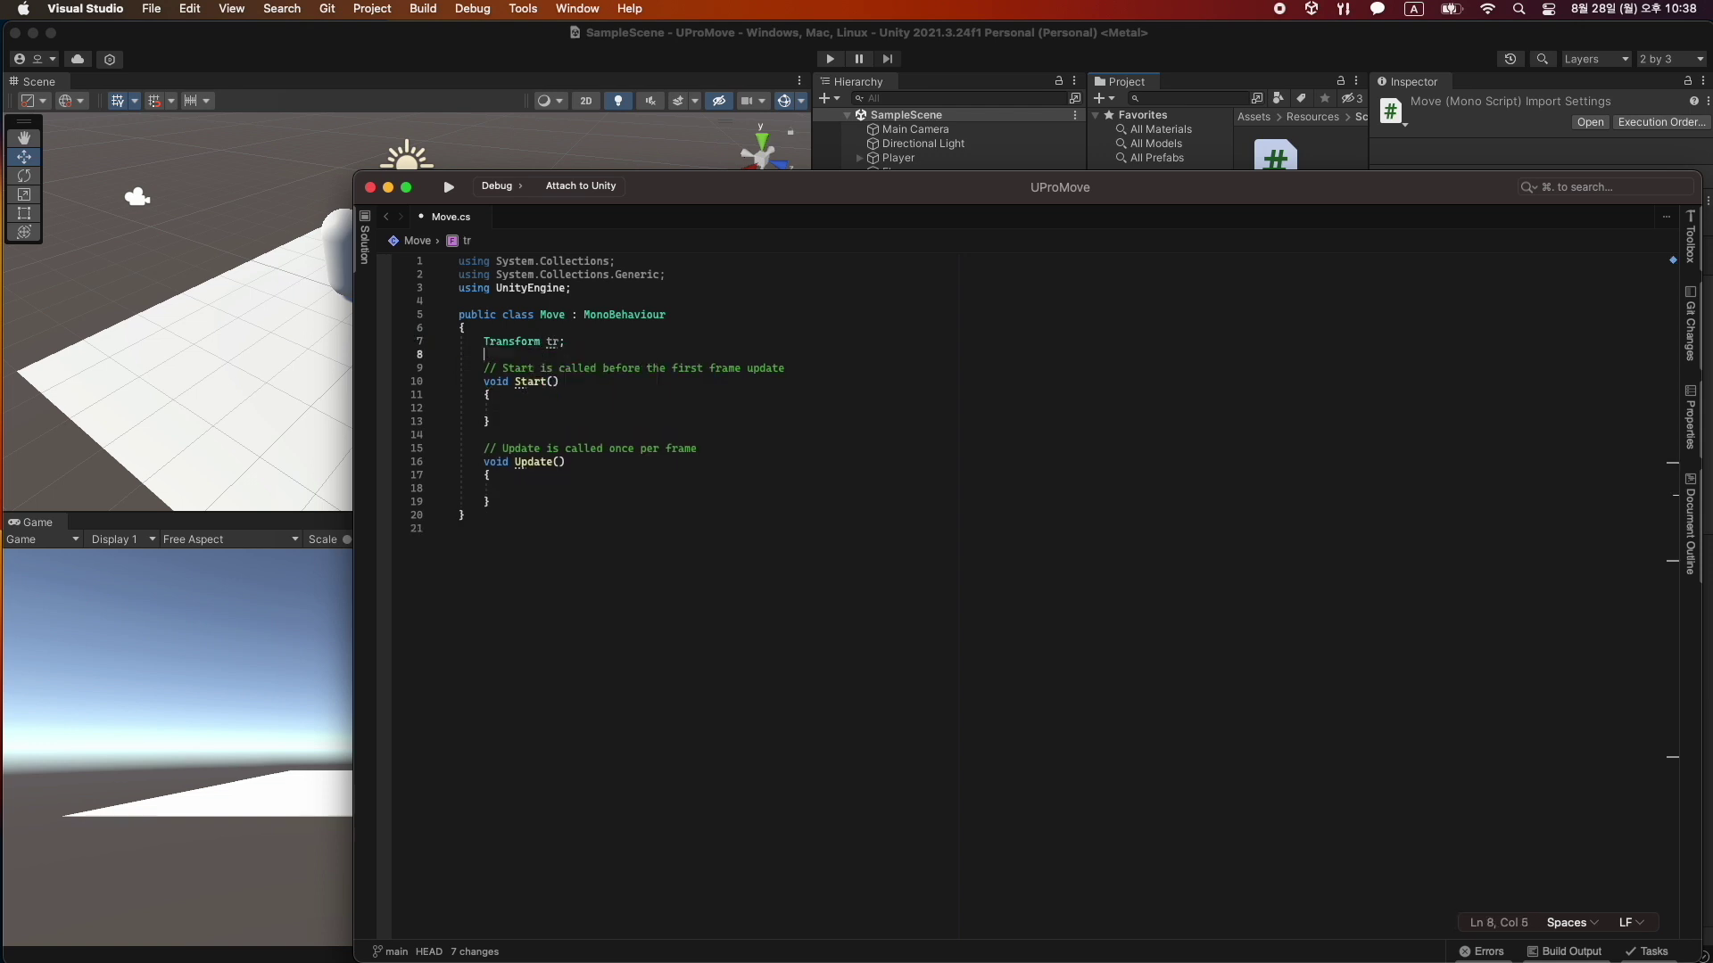
text(Vec)
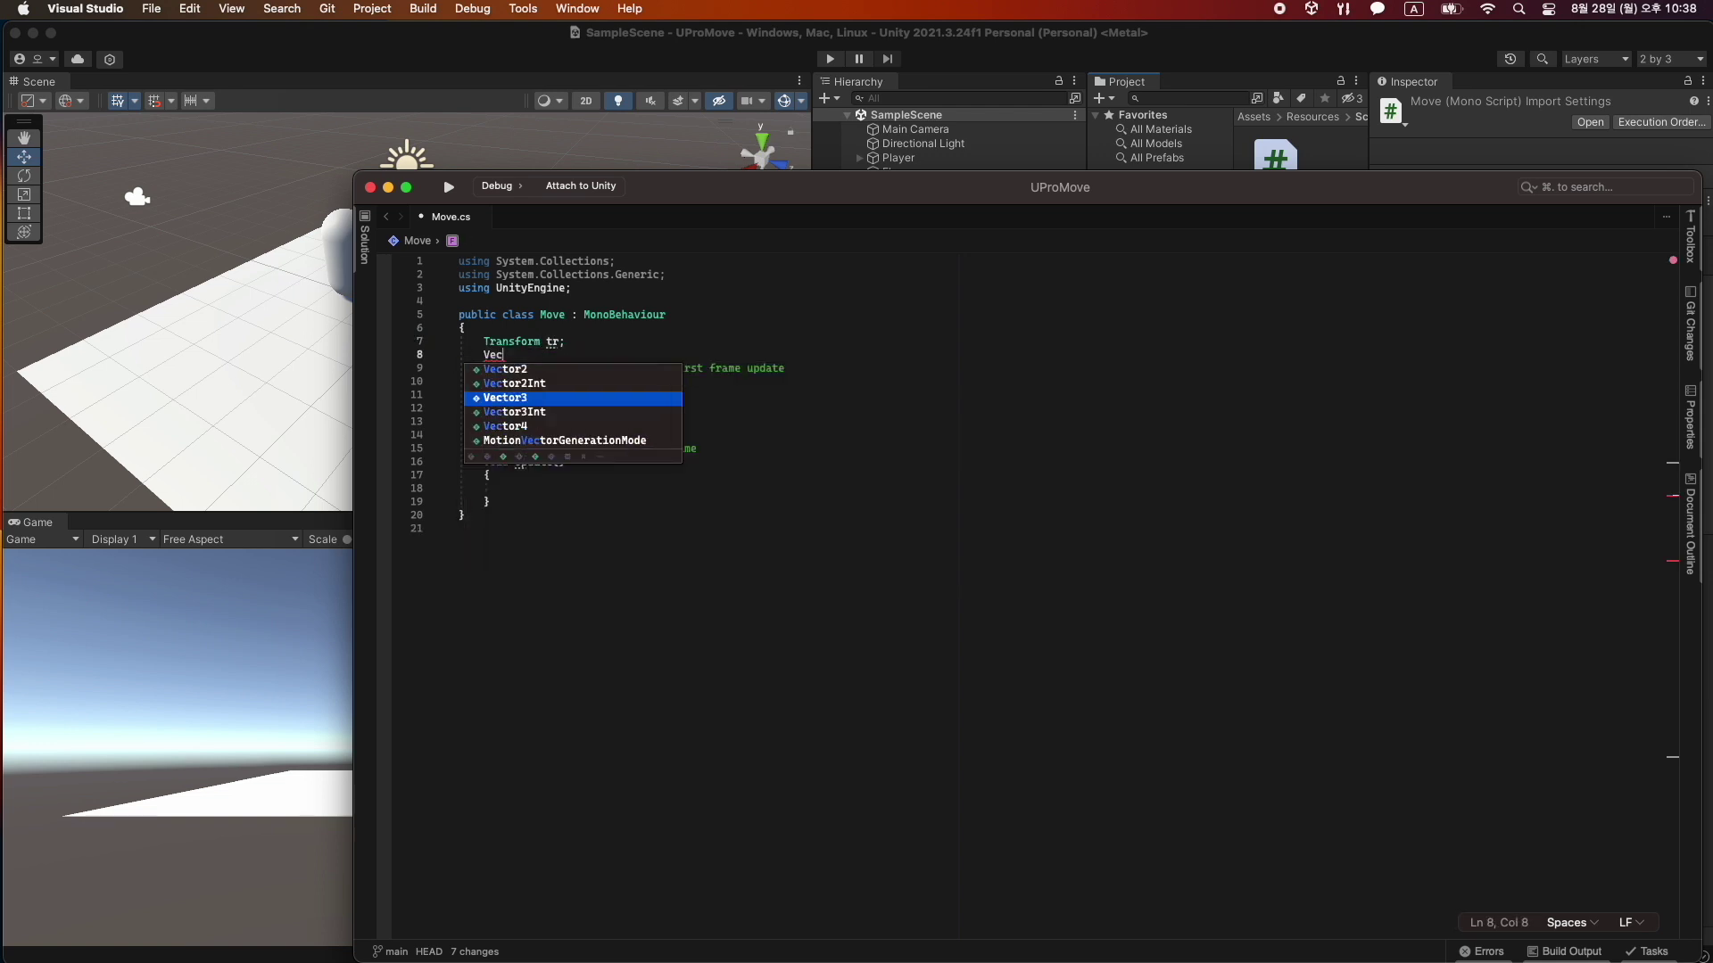
text(tor3 pos;)
key(Return)
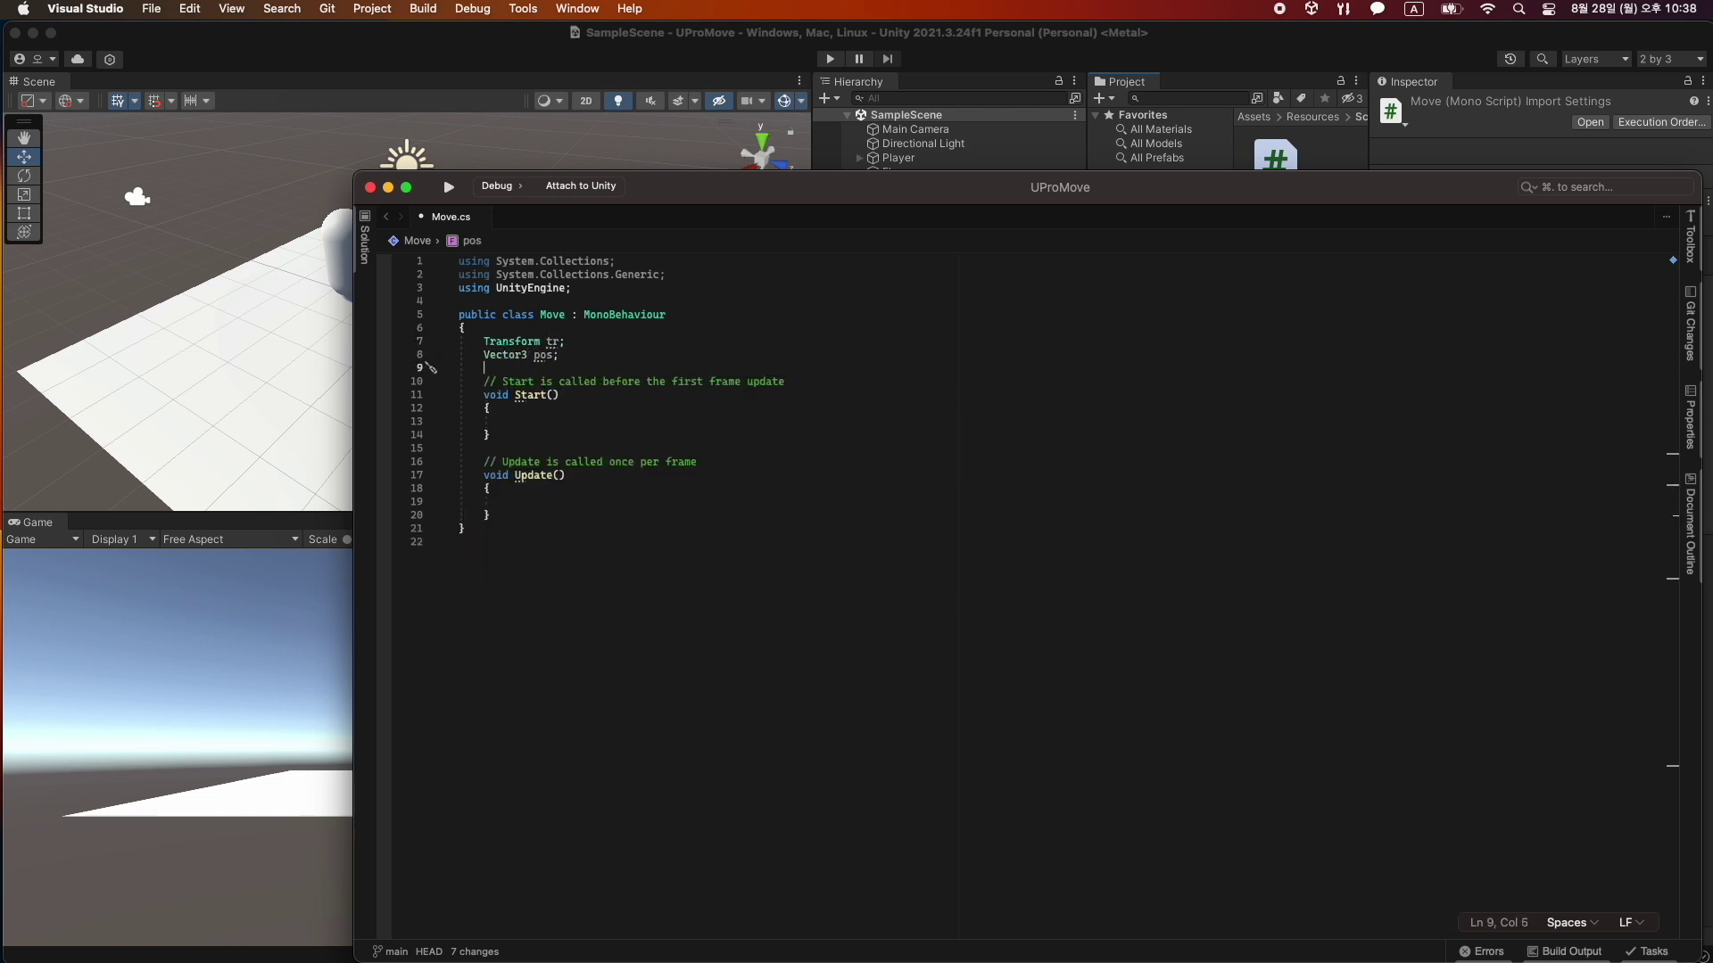
In Start, set tr = GetComponent<Transform>() and pos = tr.position.
click(522, 424)
text(tr=)
text(GetC)
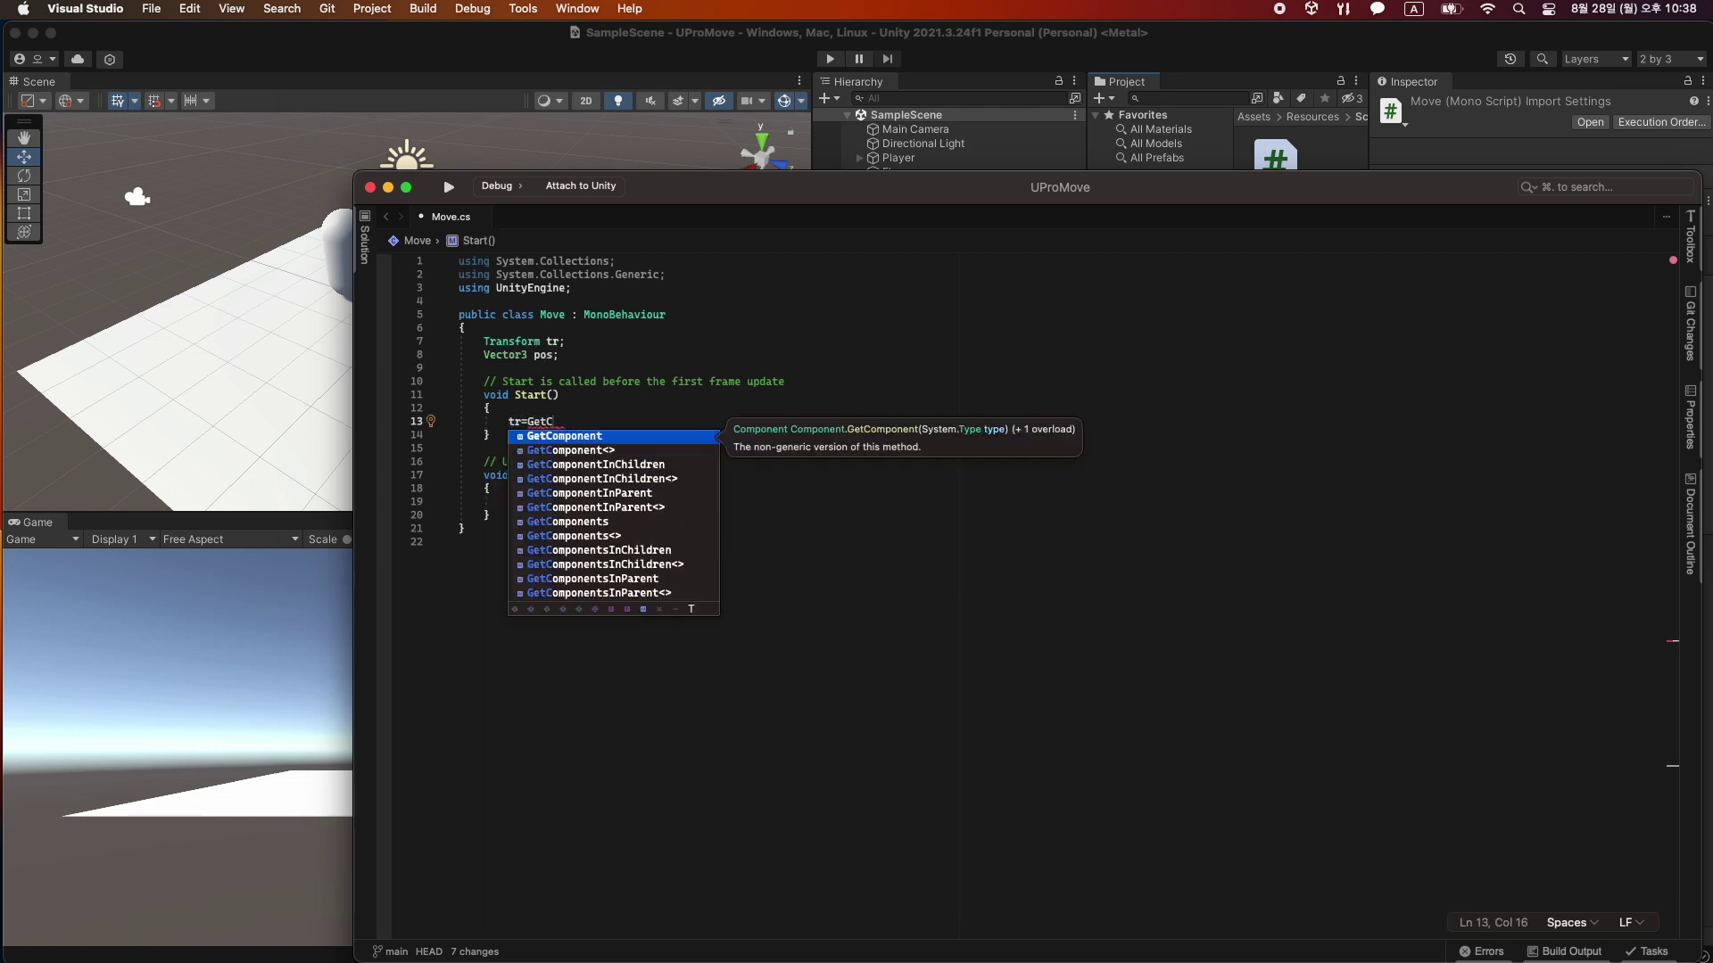
key(Return)
text(<)
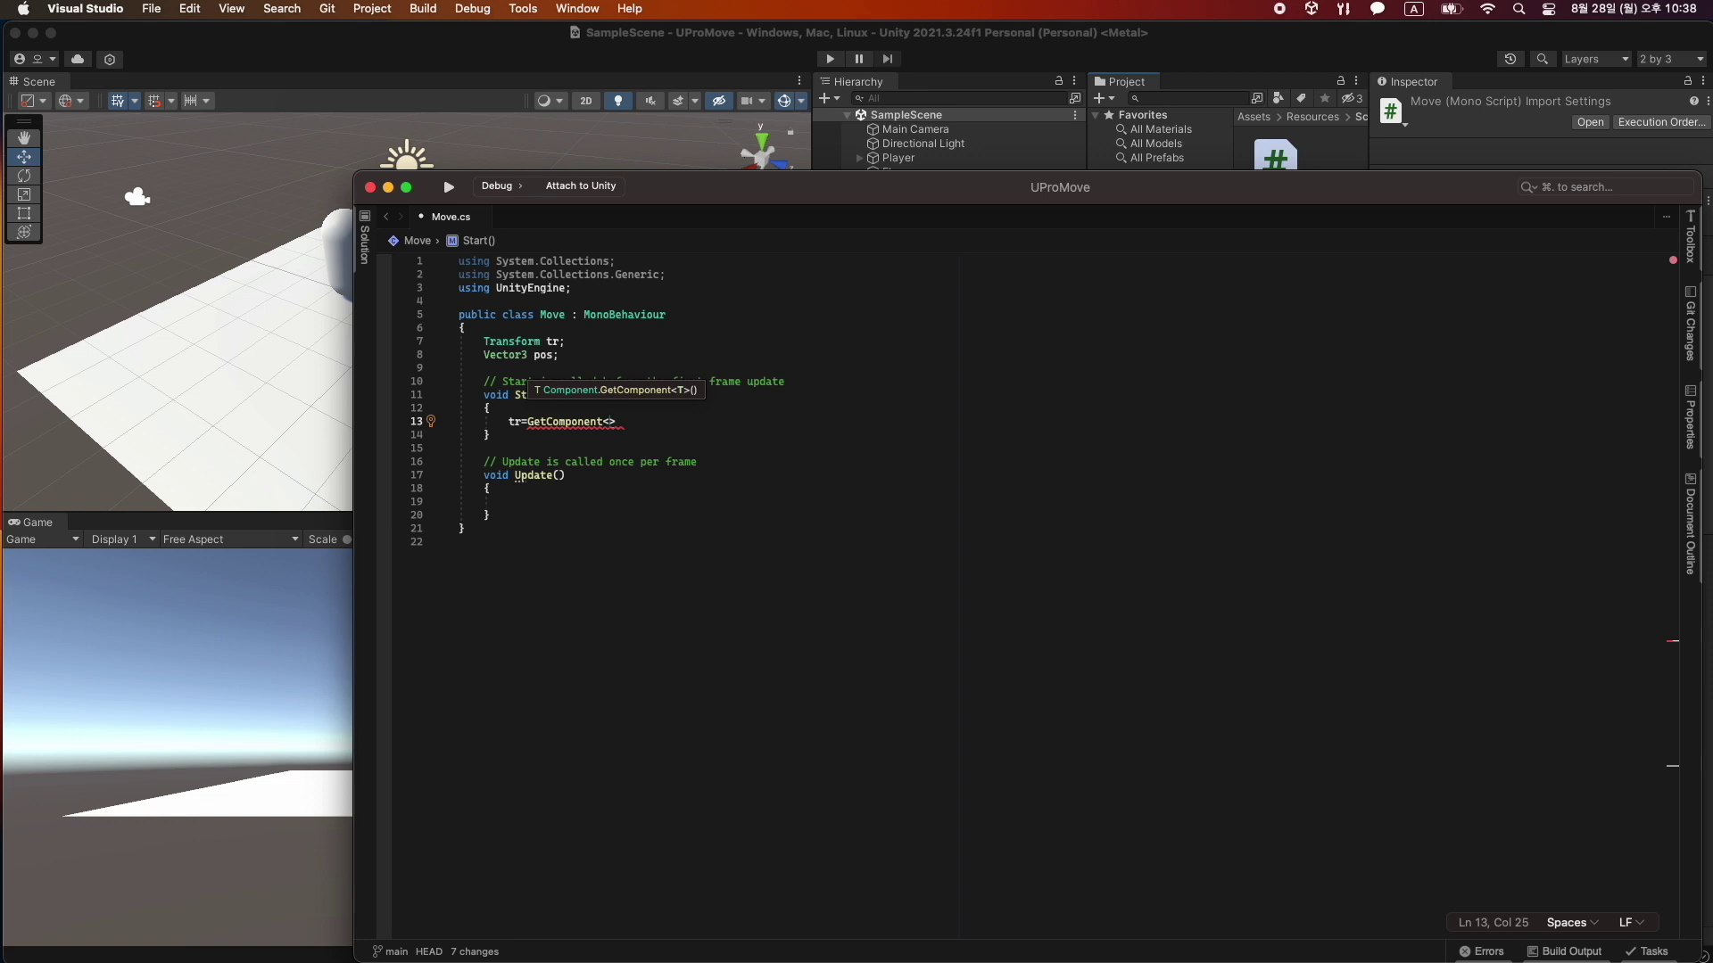
text(Tra)
key(Return)
text(>();)
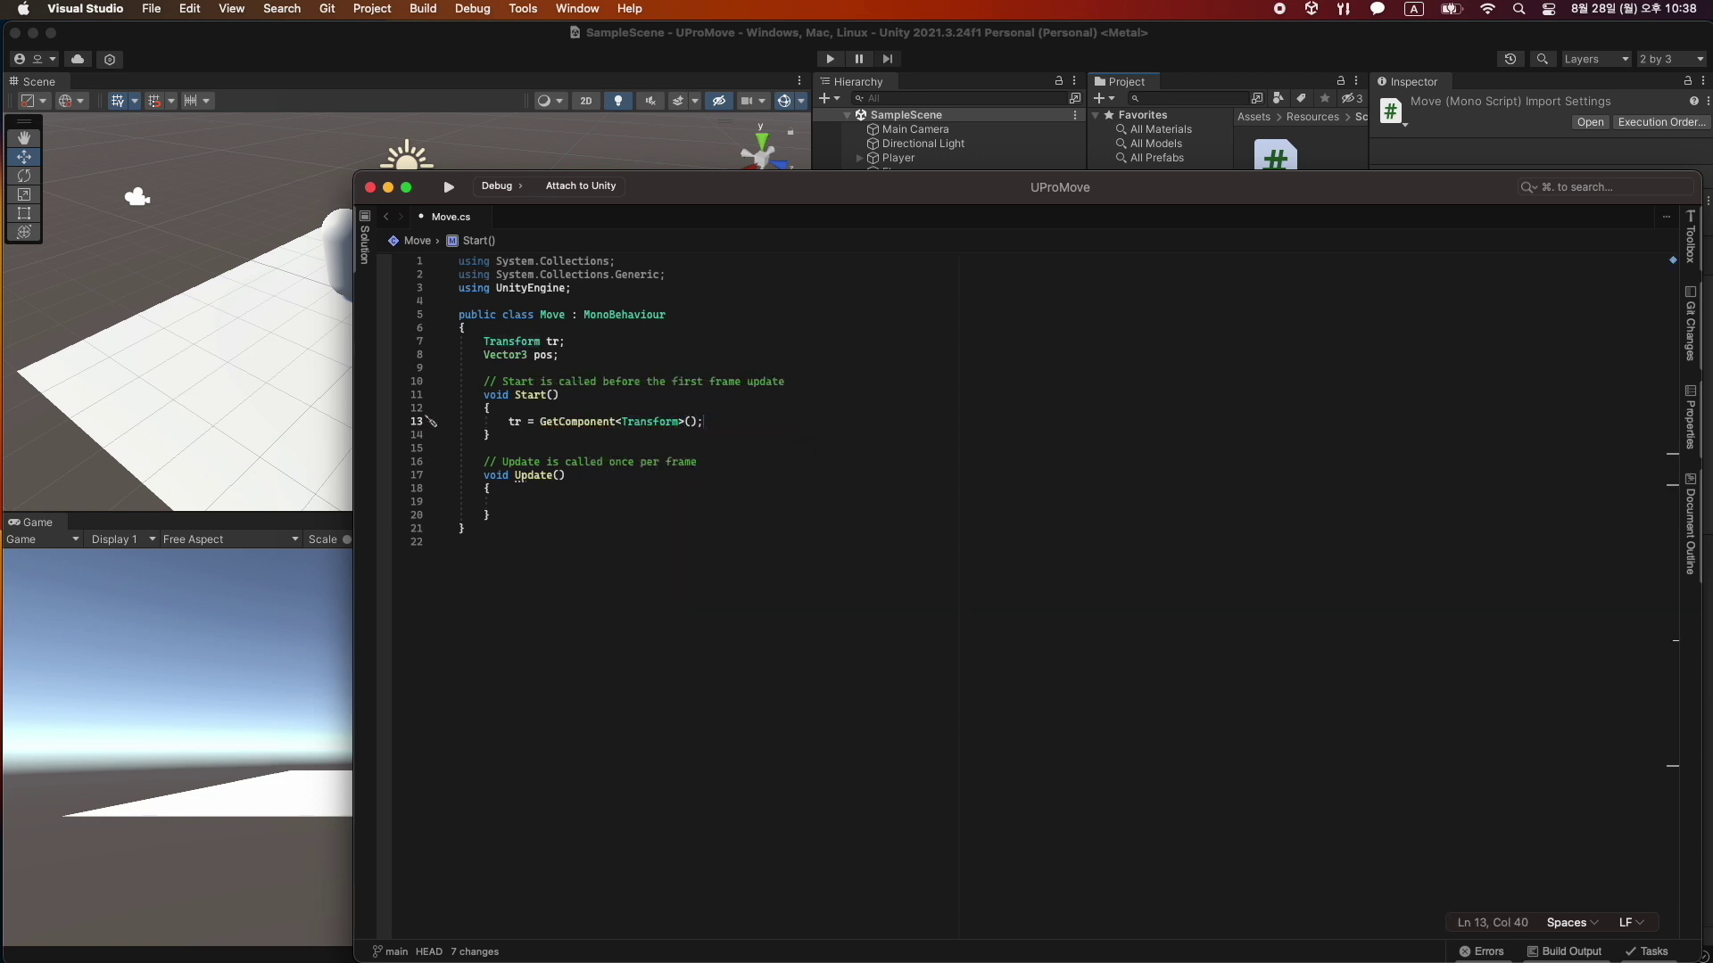
key(Return)
text(pos = )
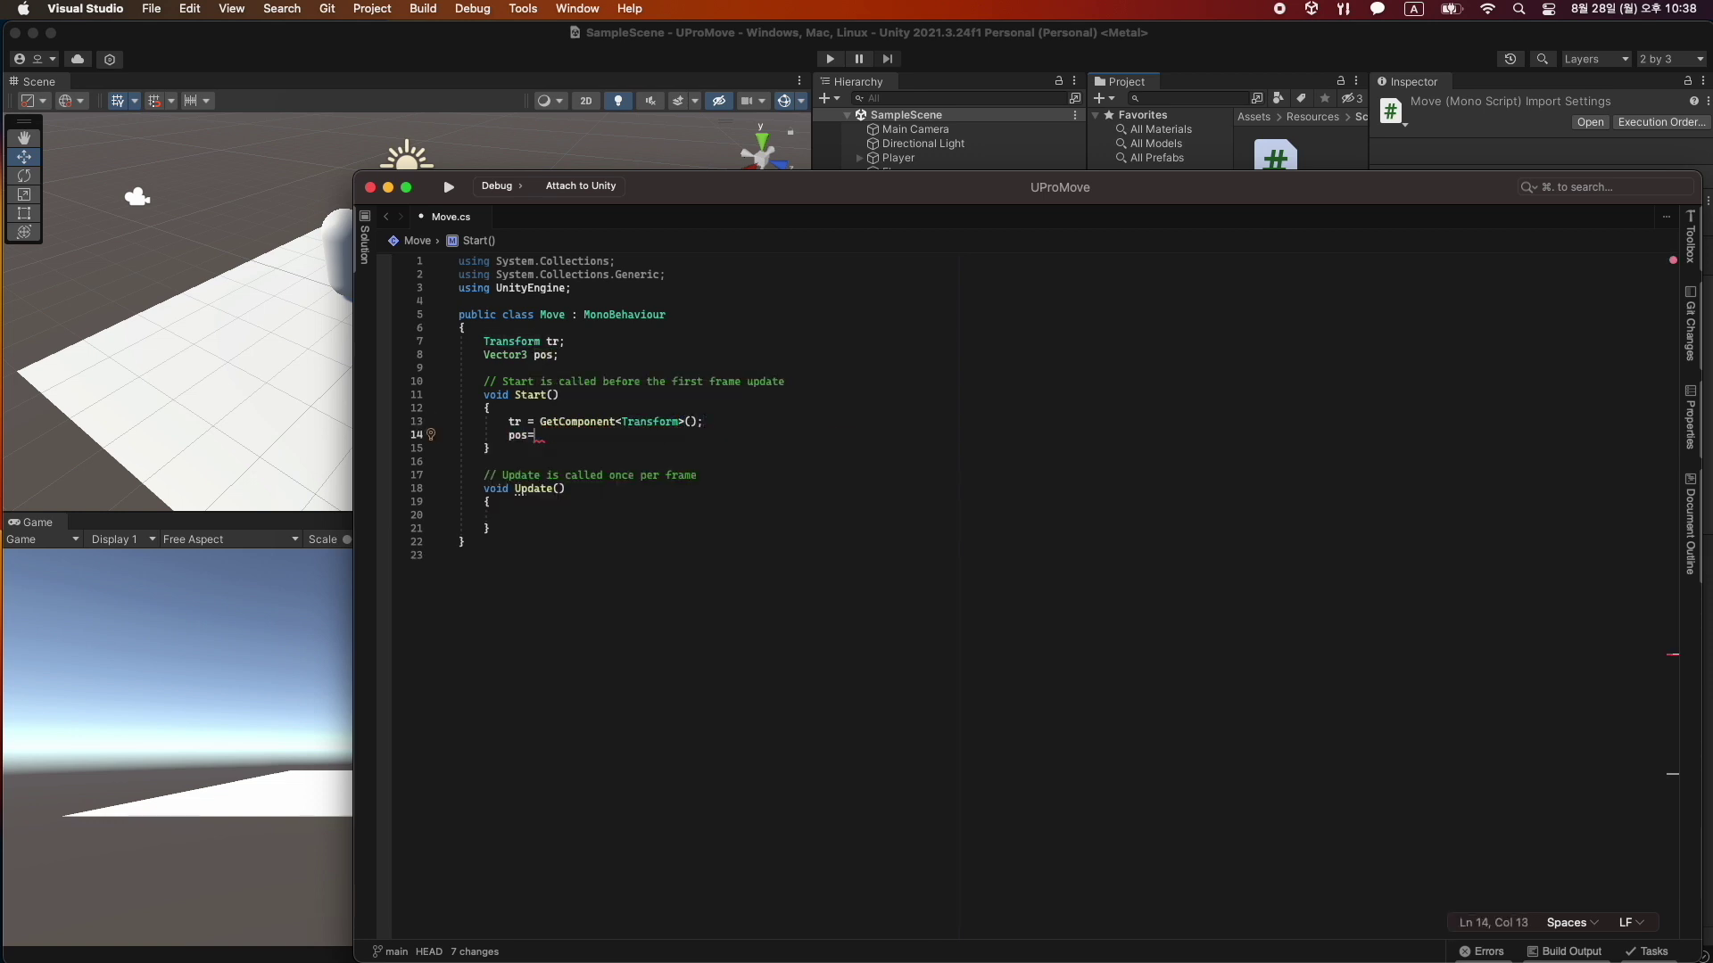
text(tr.position;)
key(Return)
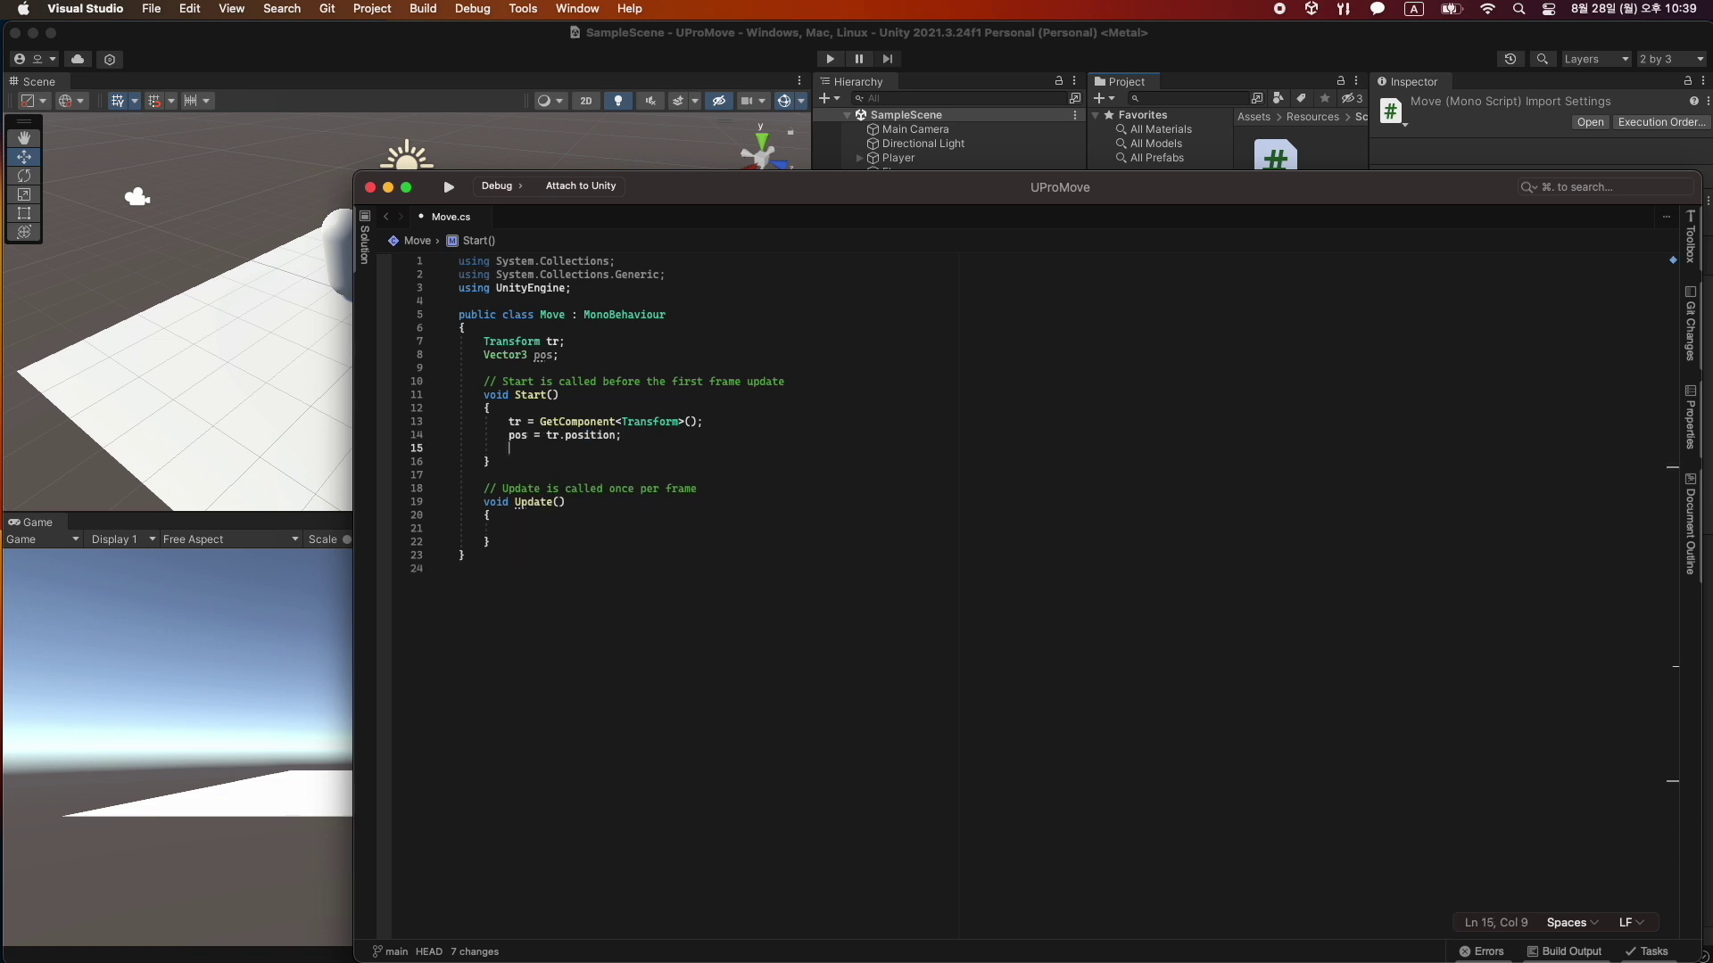
In Update, add pos.z += 10 * Time.deltaTime and tr.position = pos.
click(528, 533)
text(pos.)
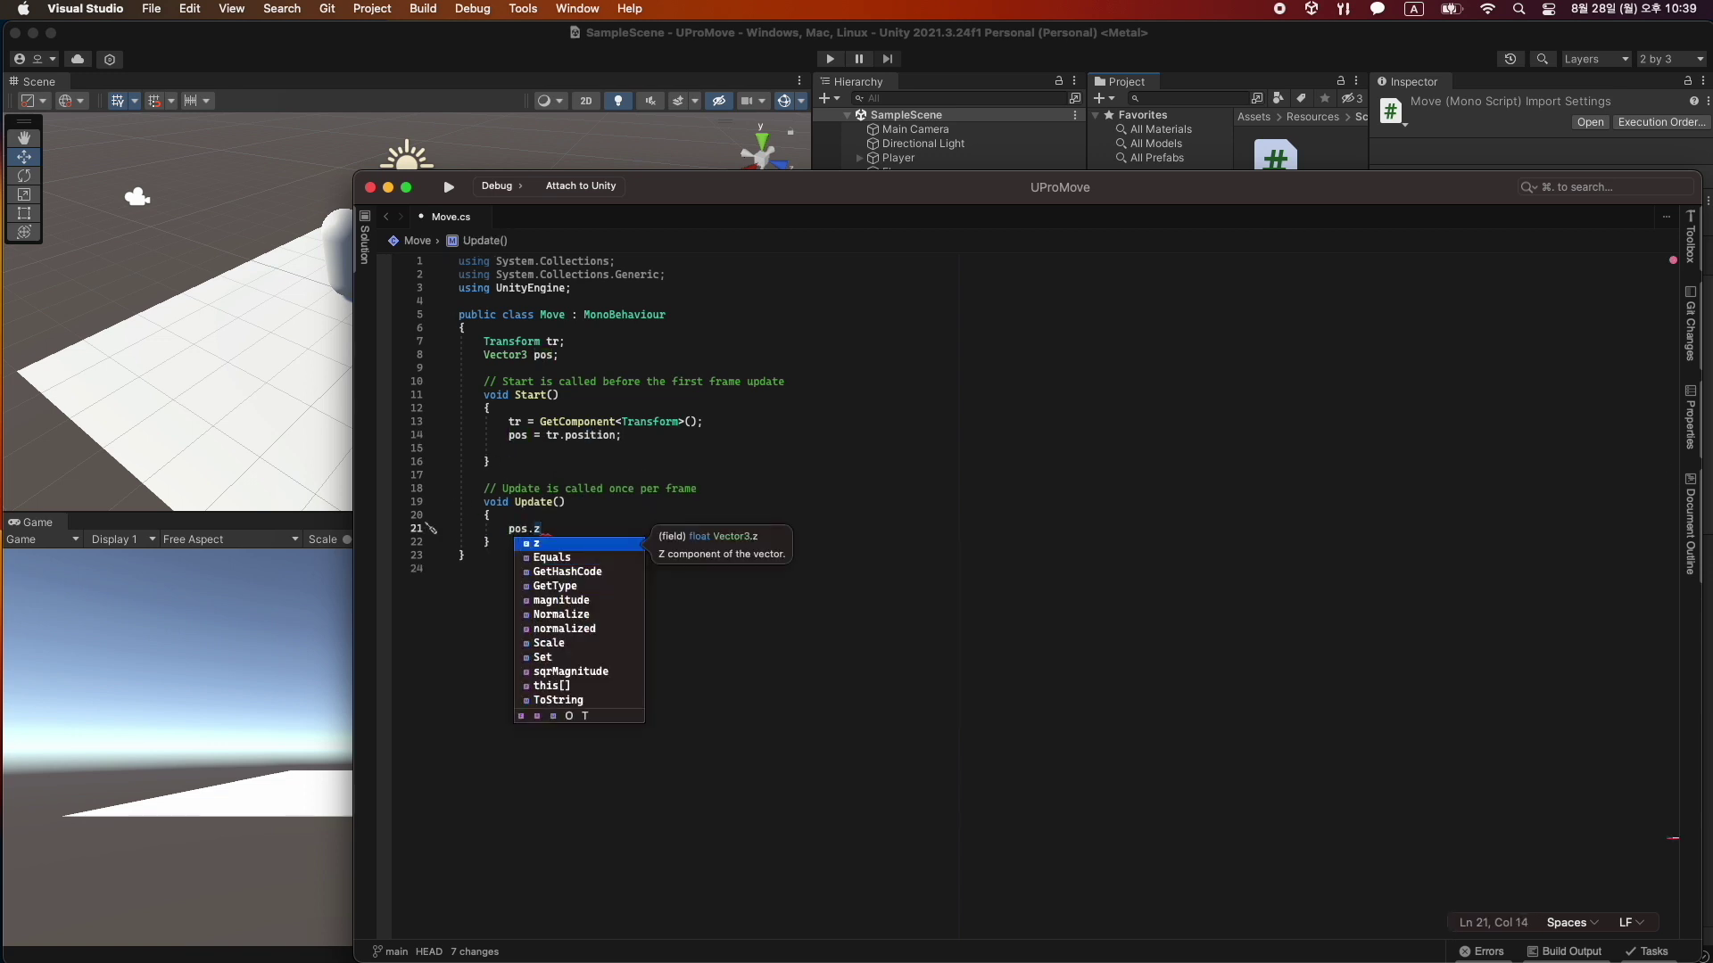
text(z += 10 * Ti)
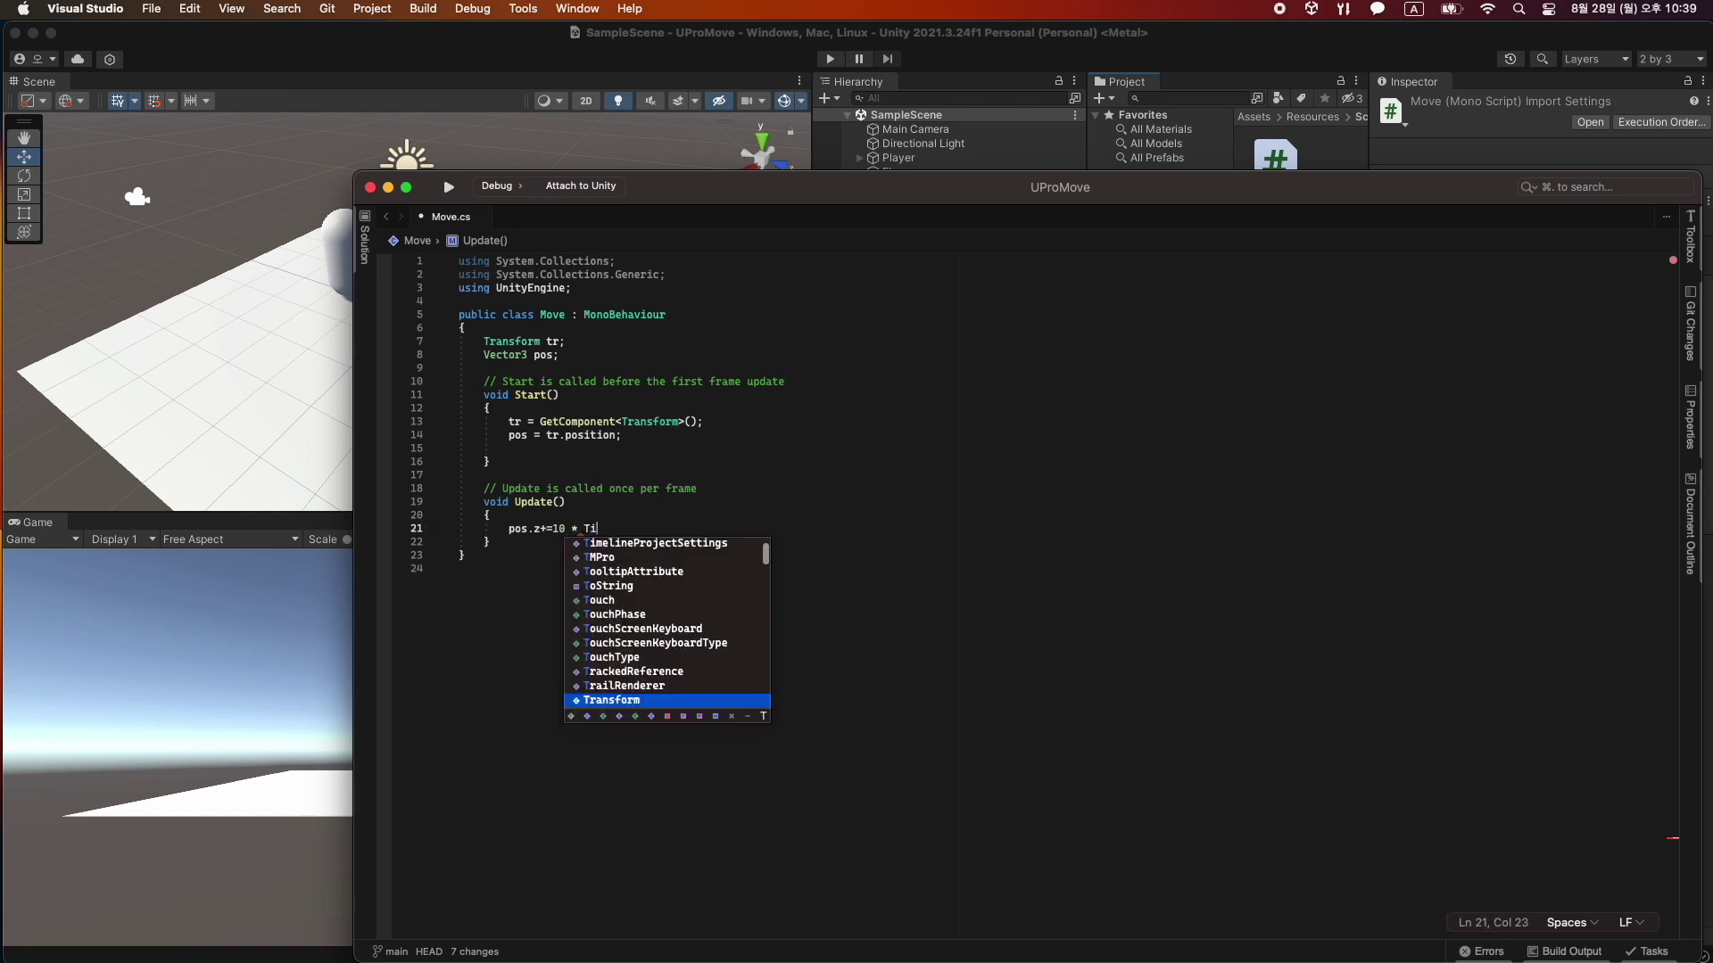
text(me.deltaTime;)
key(Return)
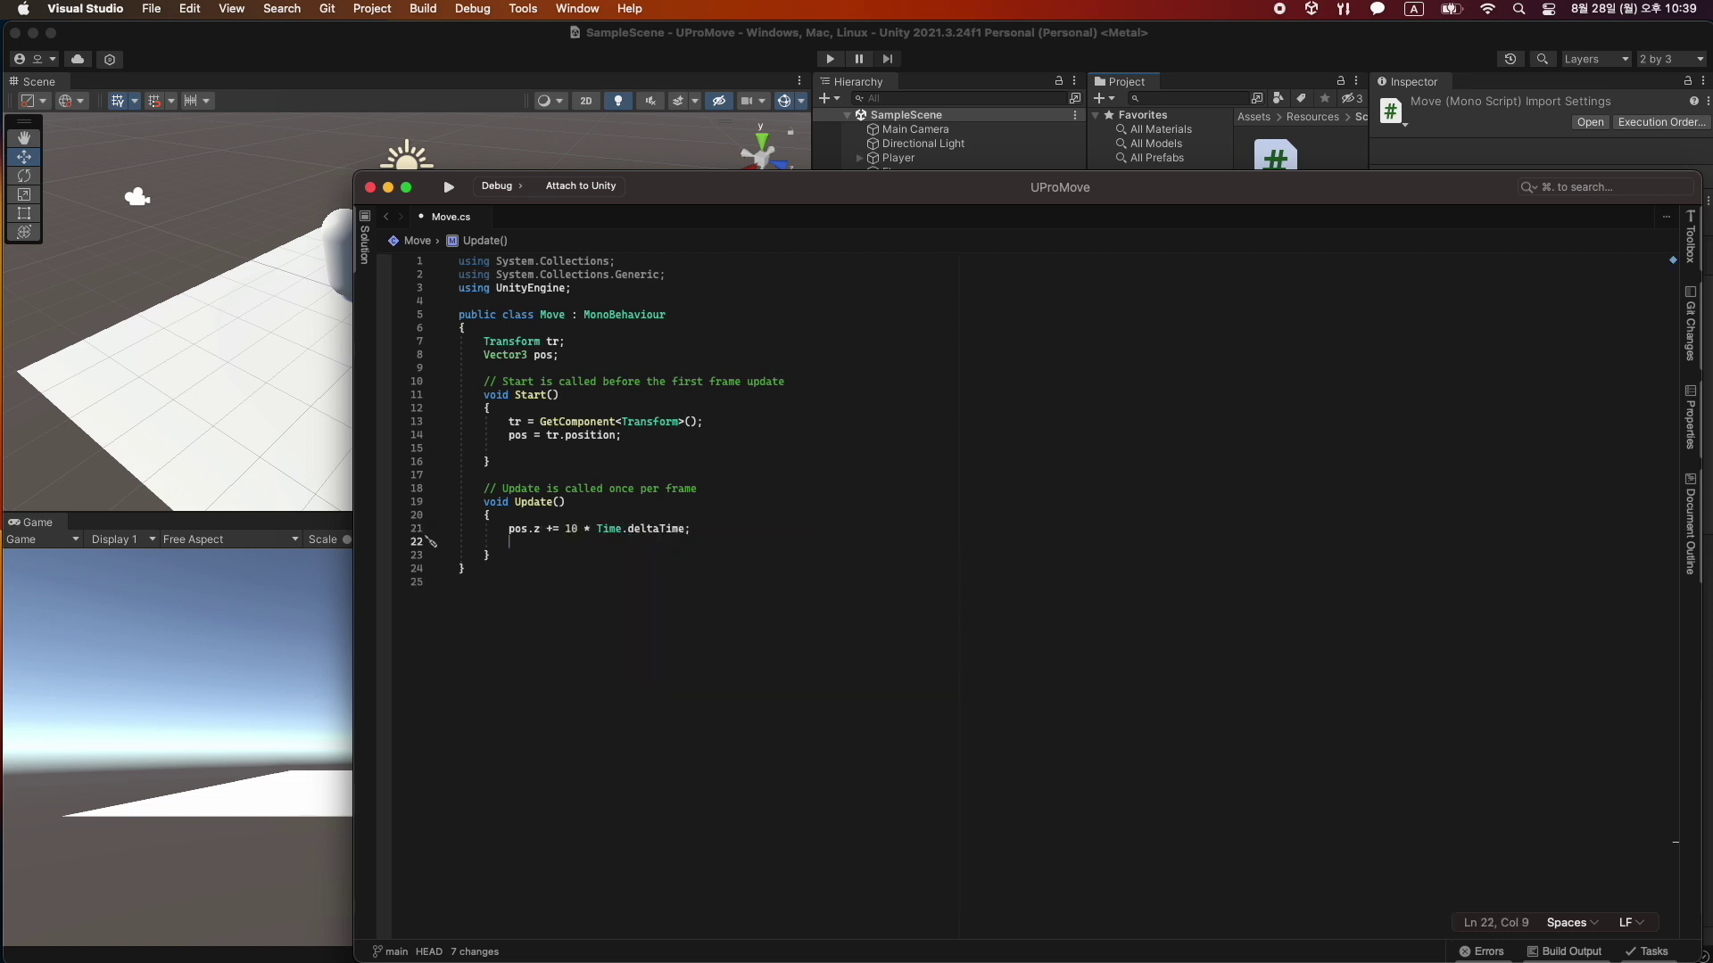
text(tr.position = )
text(pos;)
Attach the Move script to Player, run a quick play test, and reopen Move.cs.
click(372, 78)
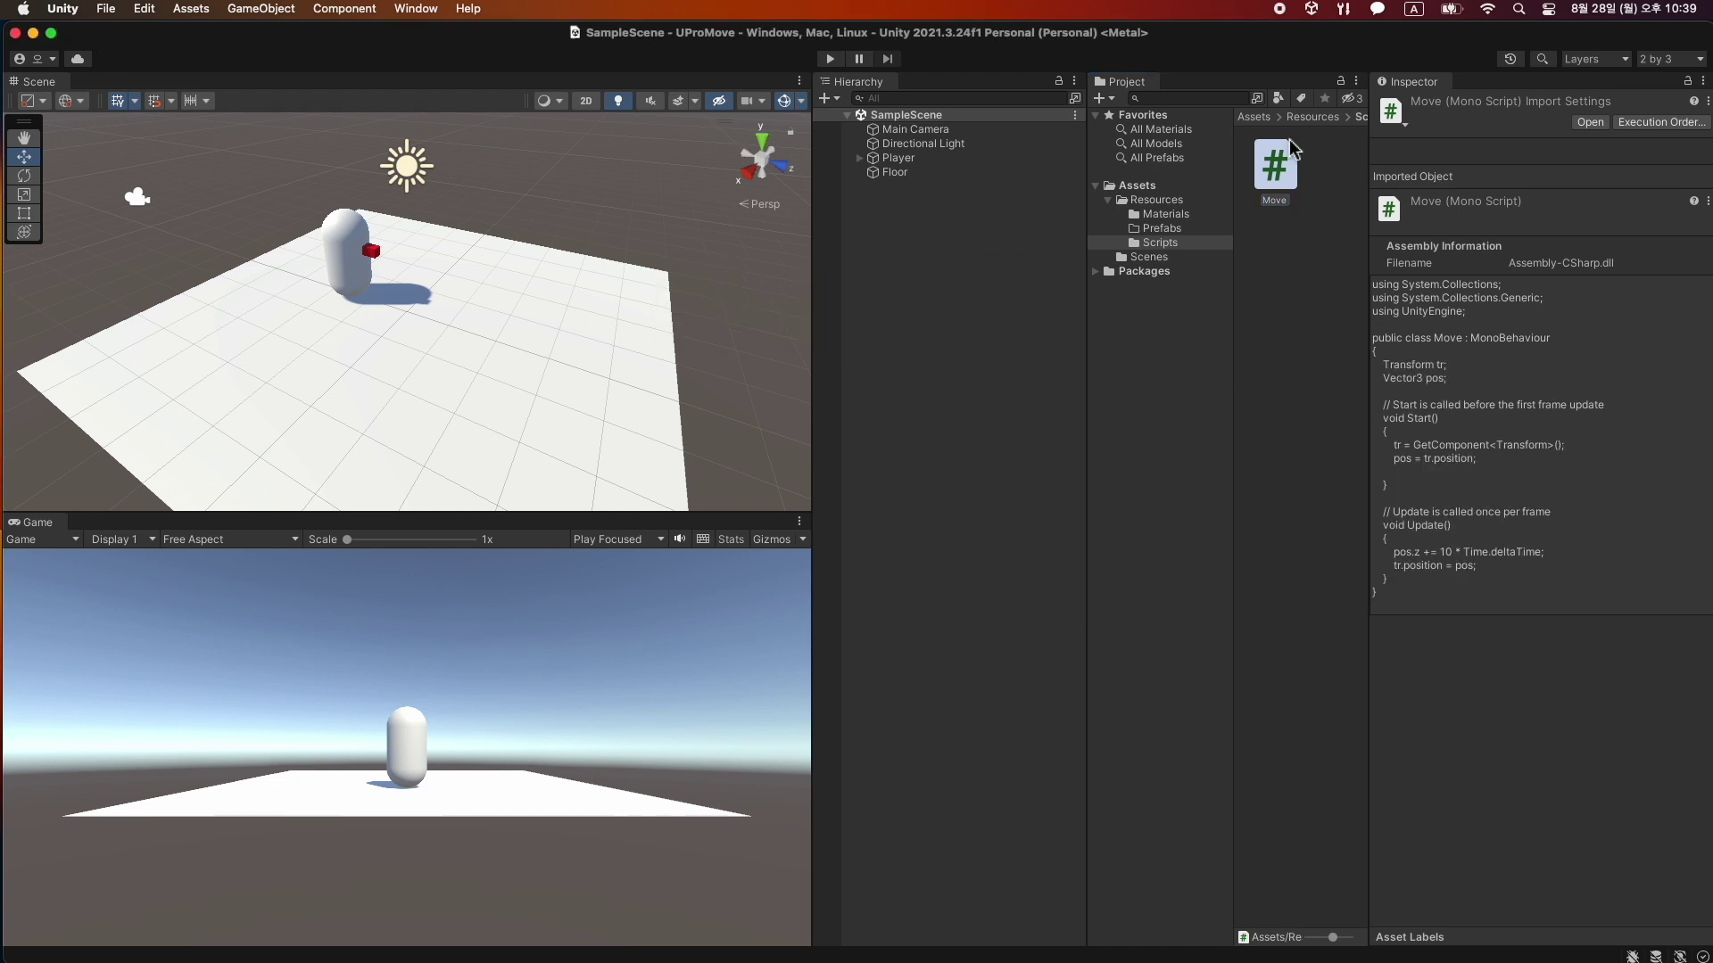
drag(1293, 147, 910, 162)
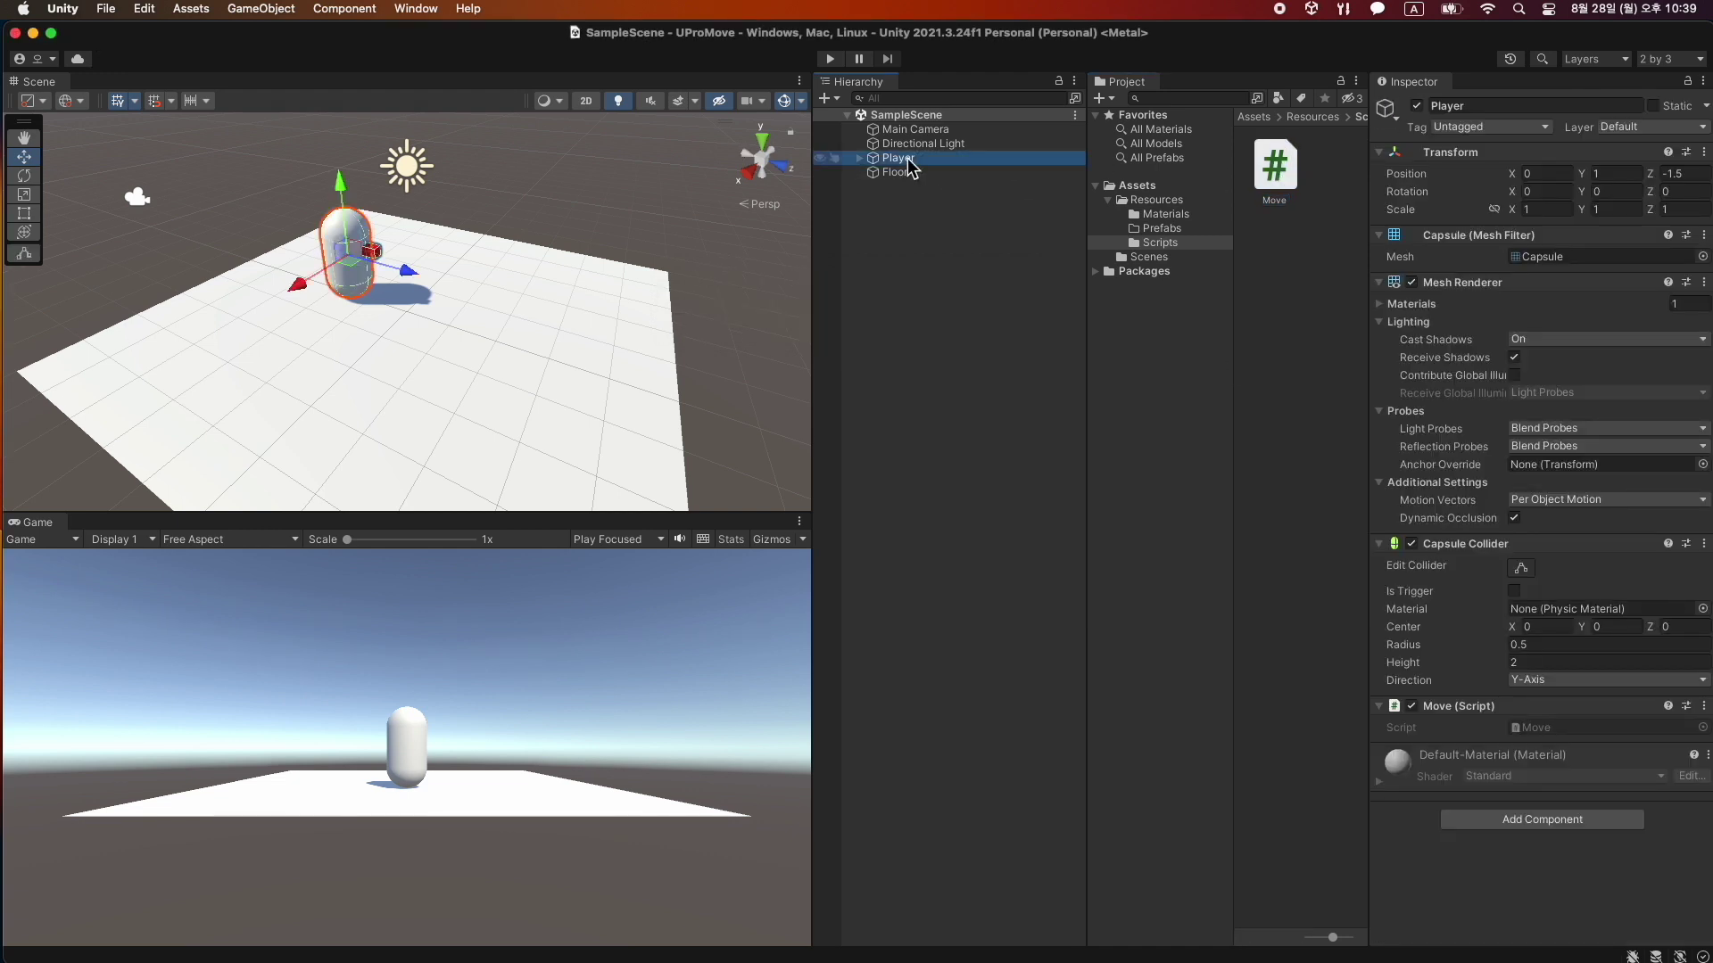
click(829, 59)
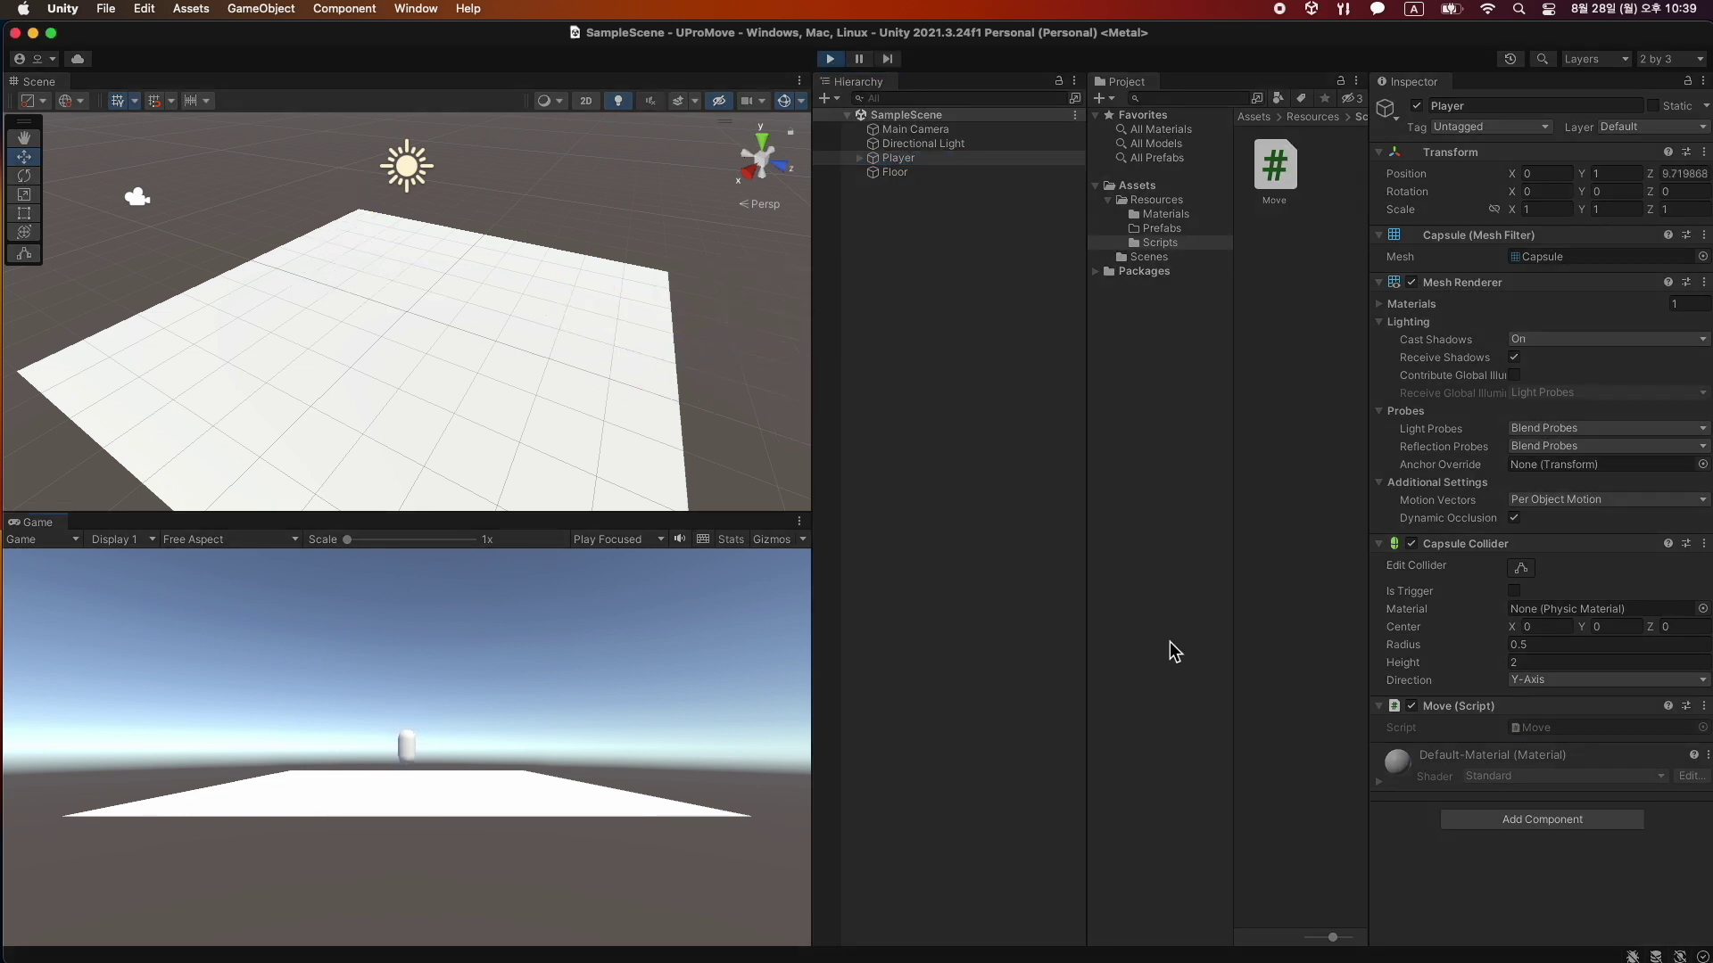
click(828, 59)
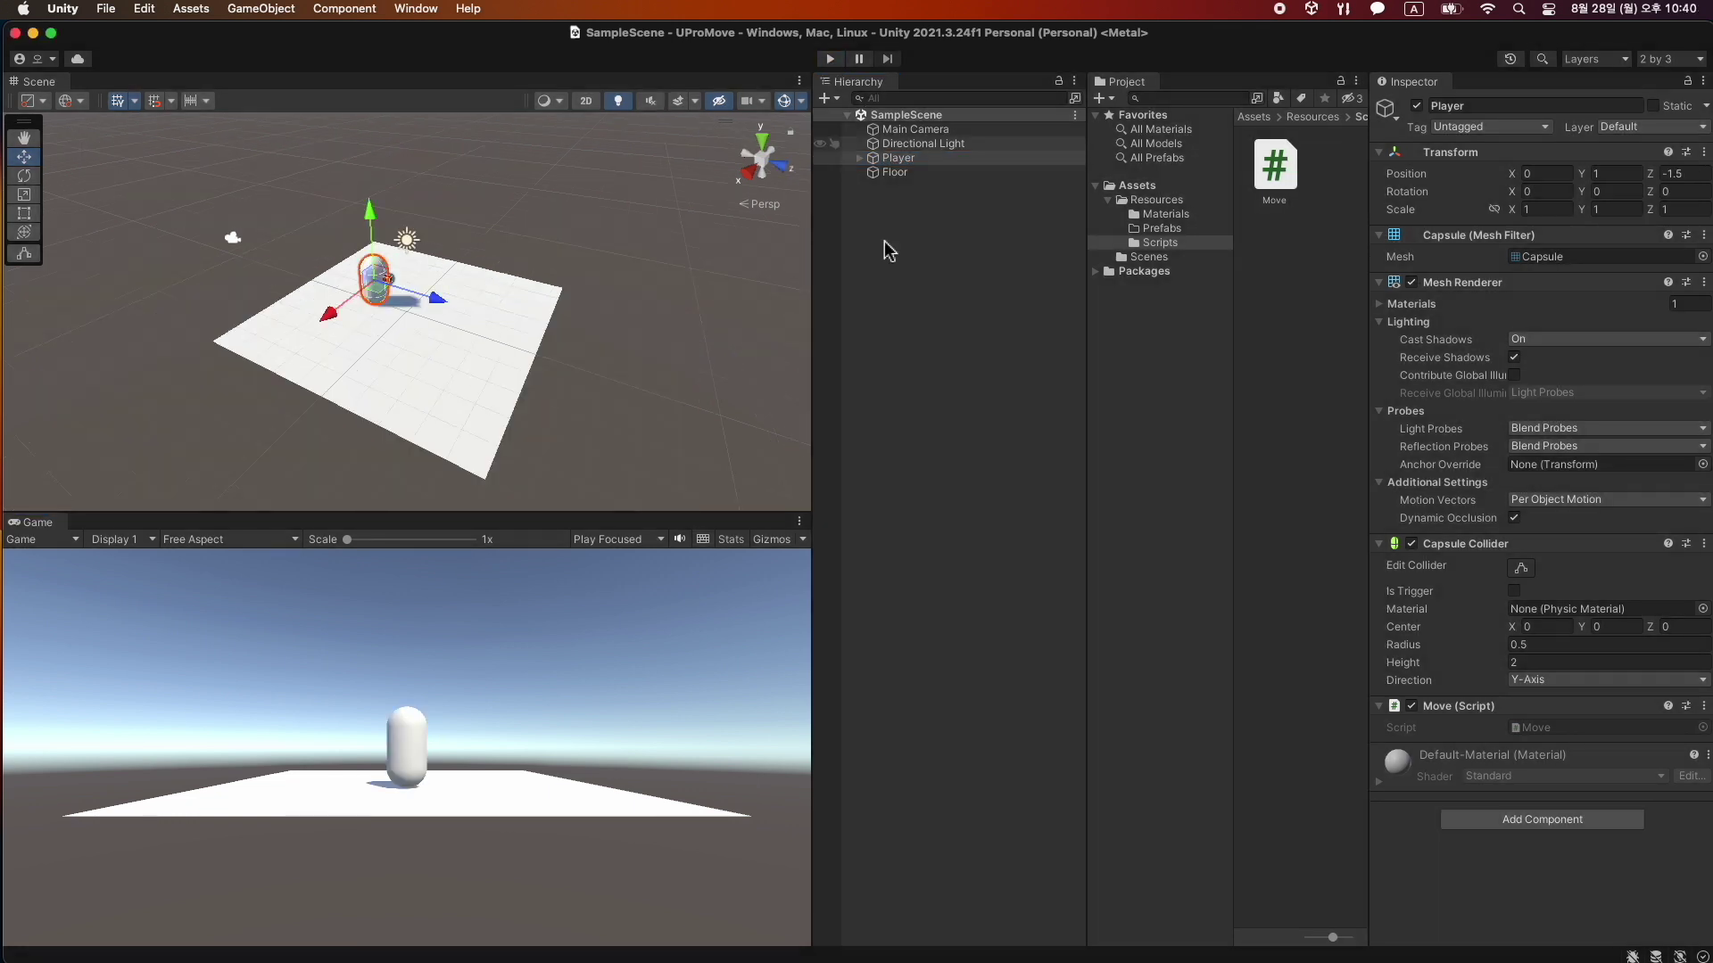
click(433, 275)
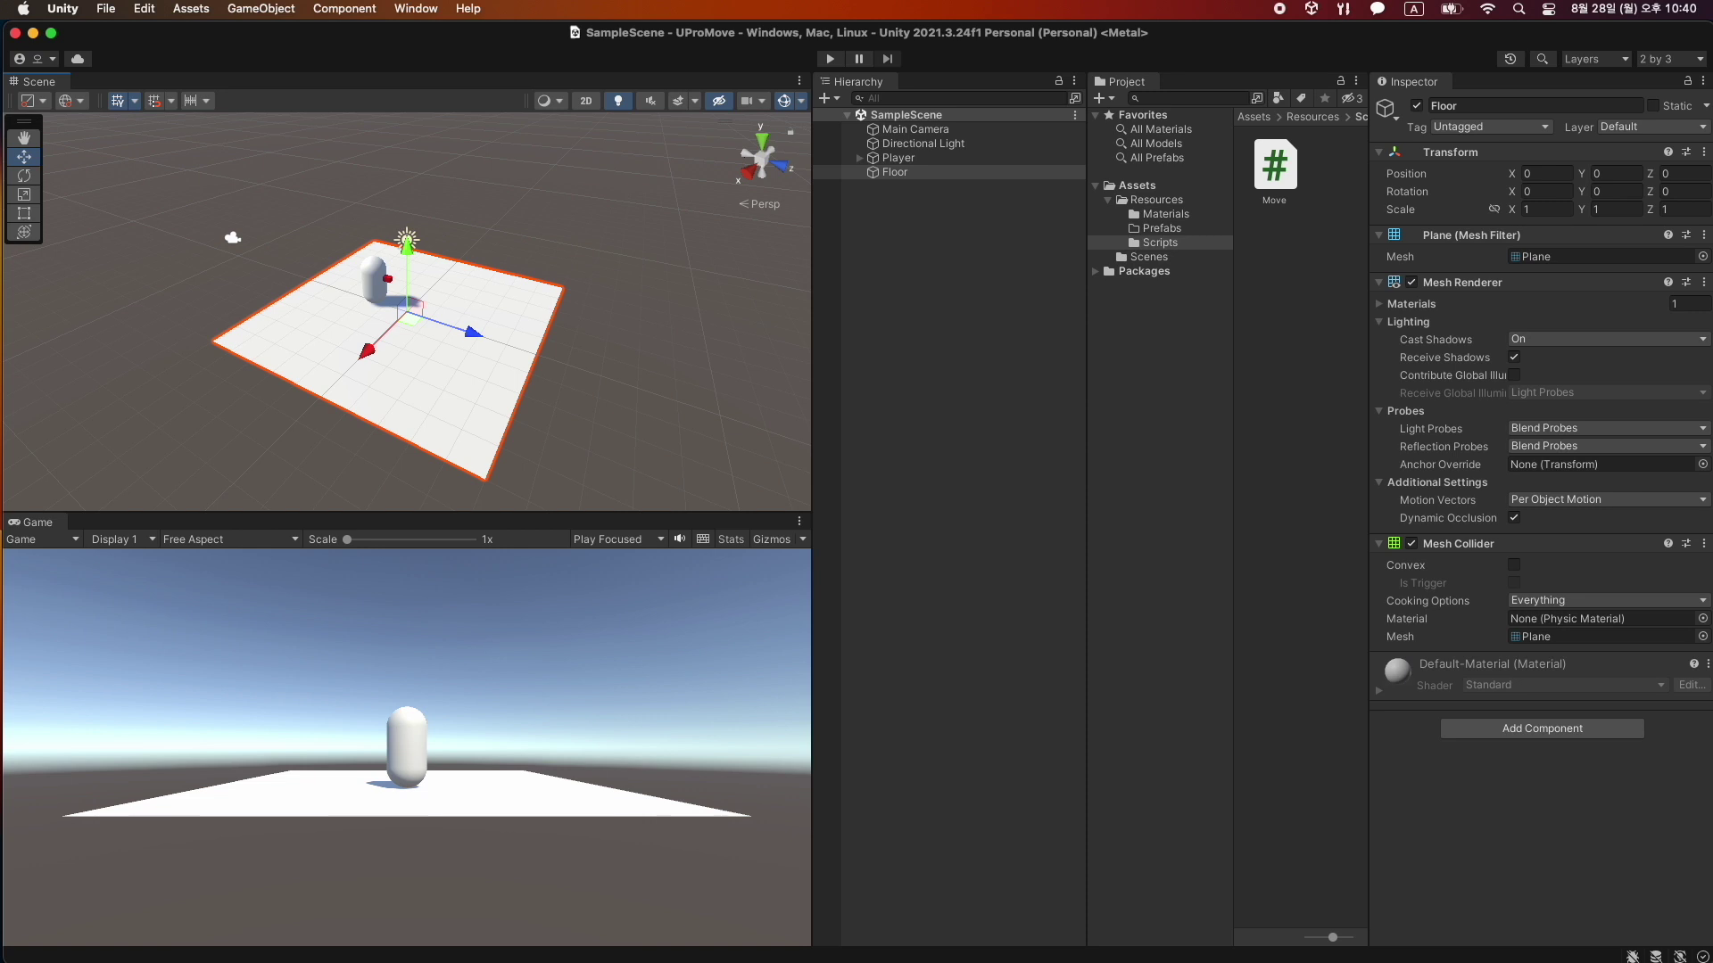
double_click(1274, 166)
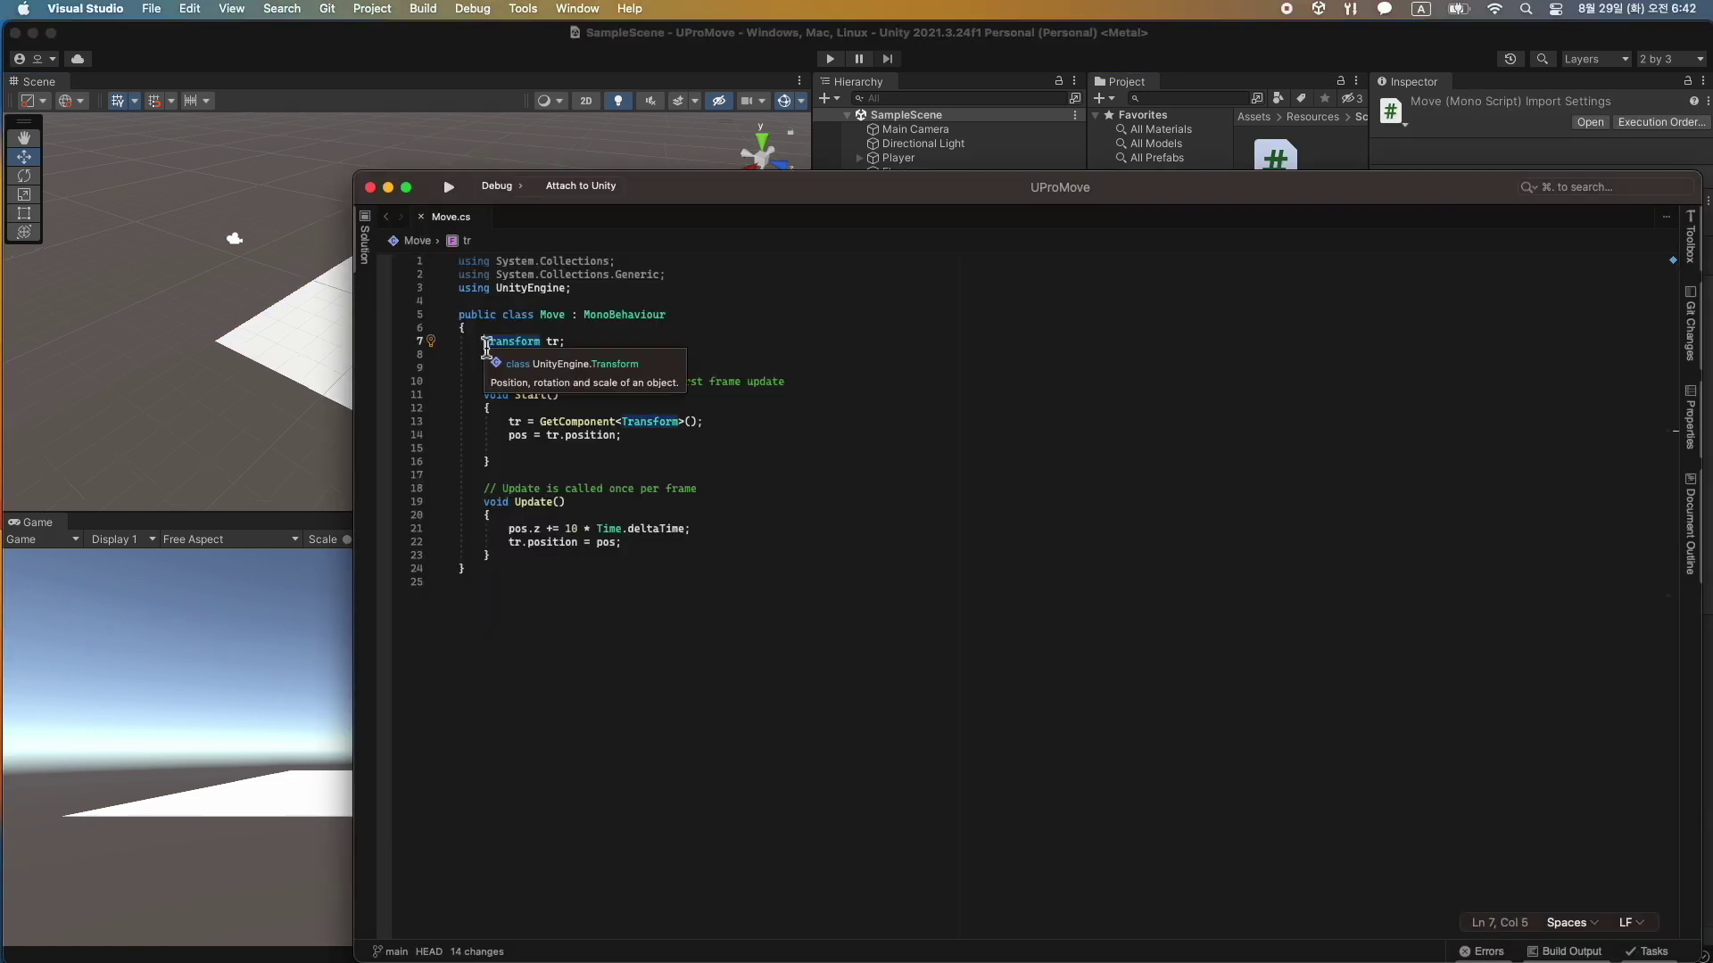
Comment out the tr and pos fields and add public float moveSpeed = 30 with [Range(1,30)].
text(//)
click(484, 354)
text(//)
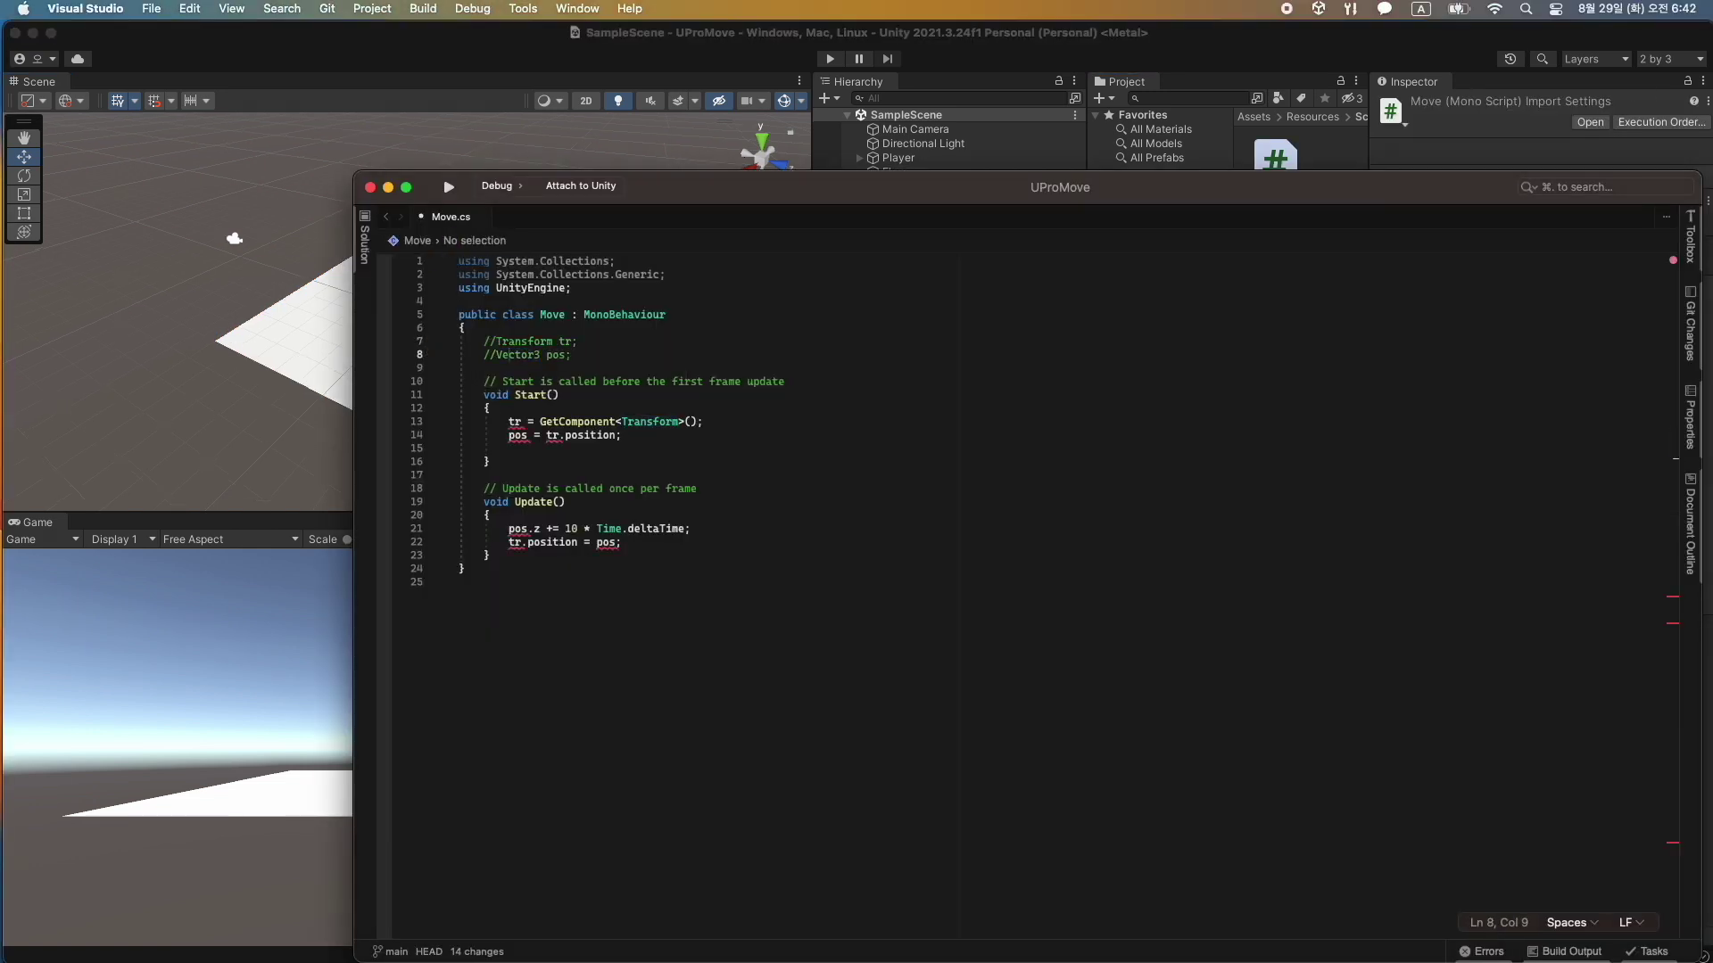
key(End)
key(Return)
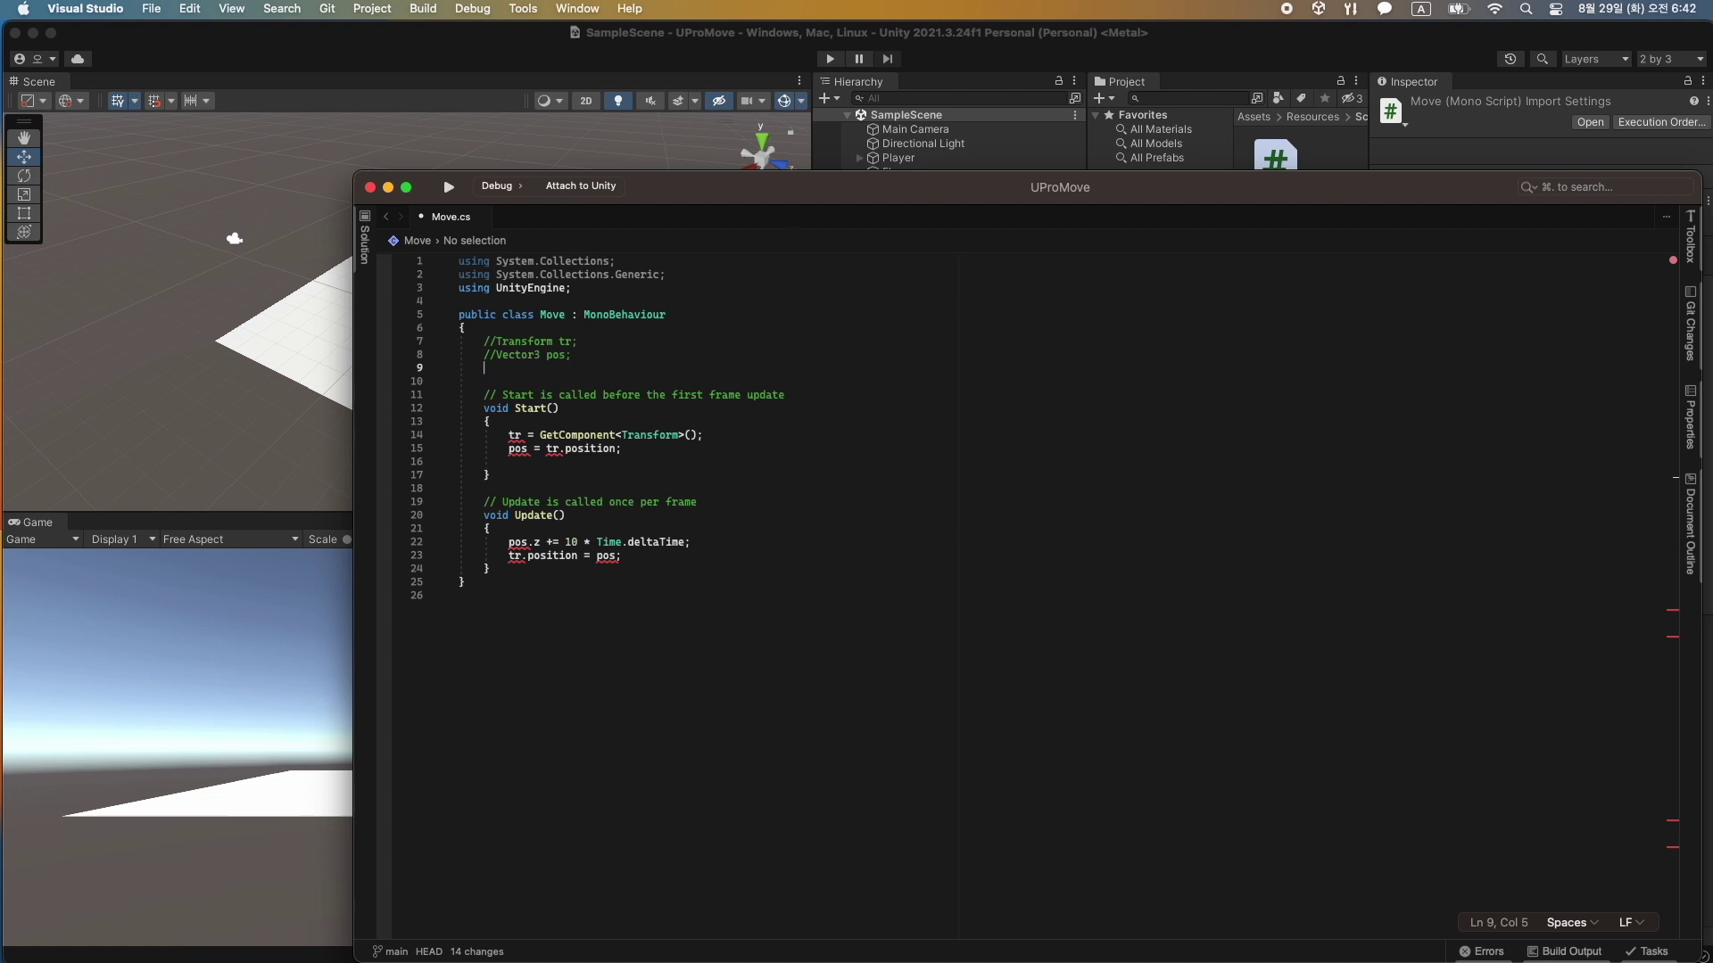
text(publ)
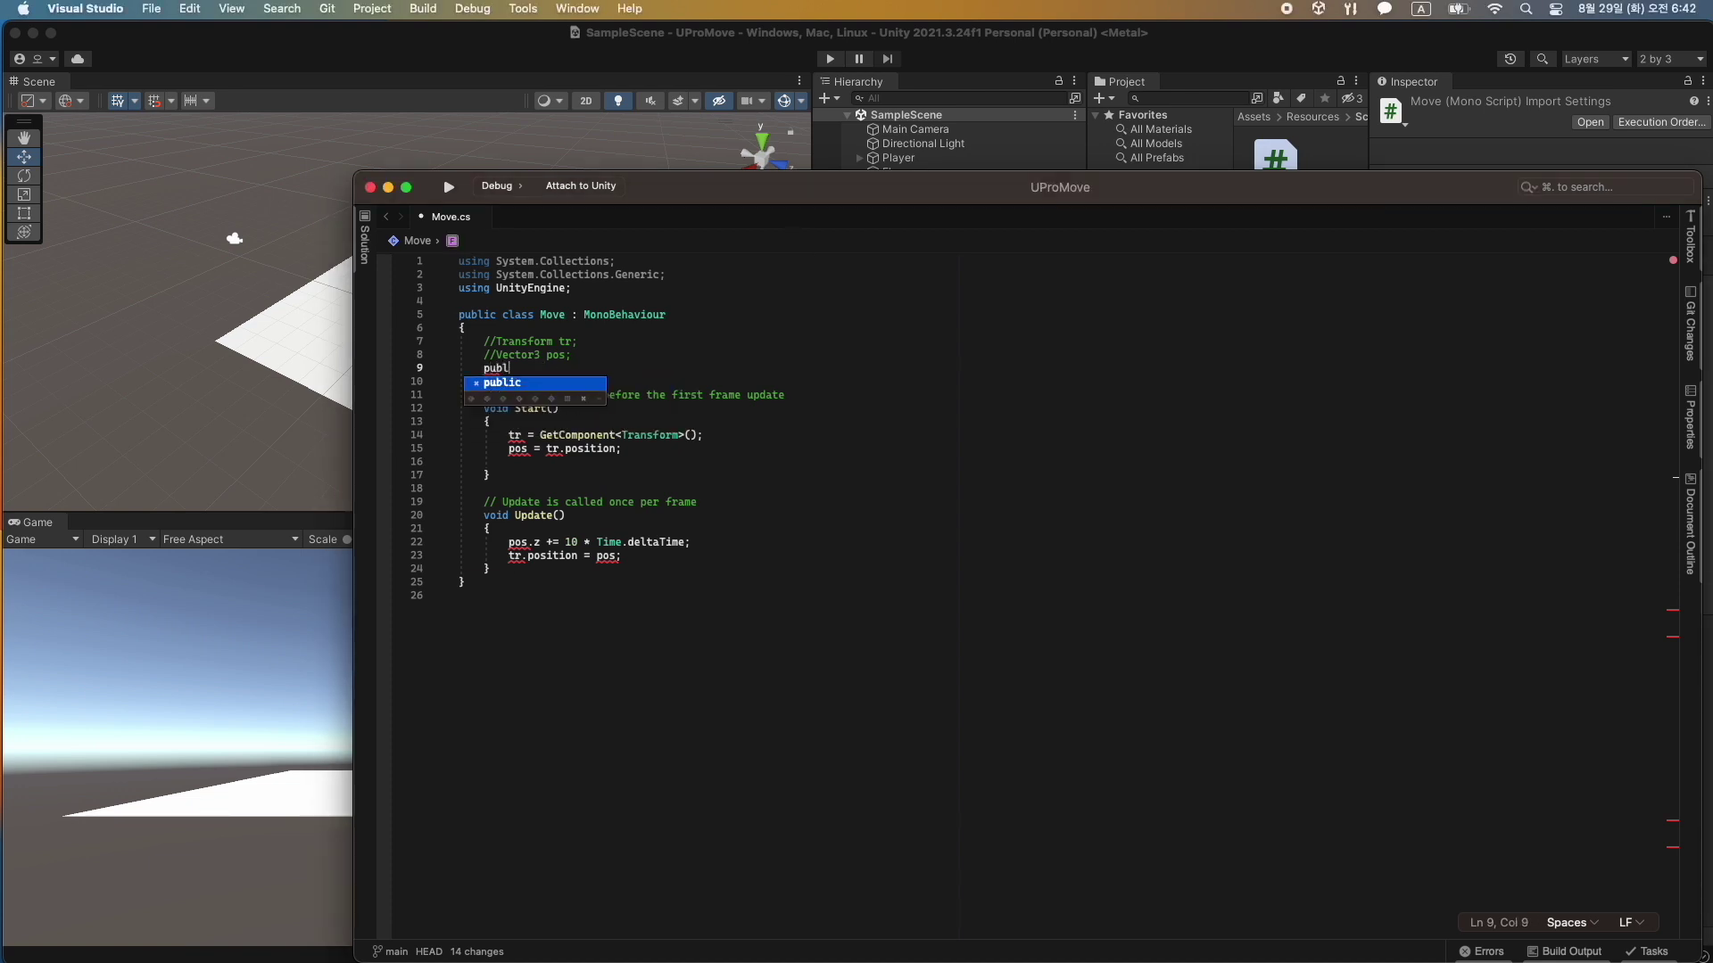
text(ic float moveS)
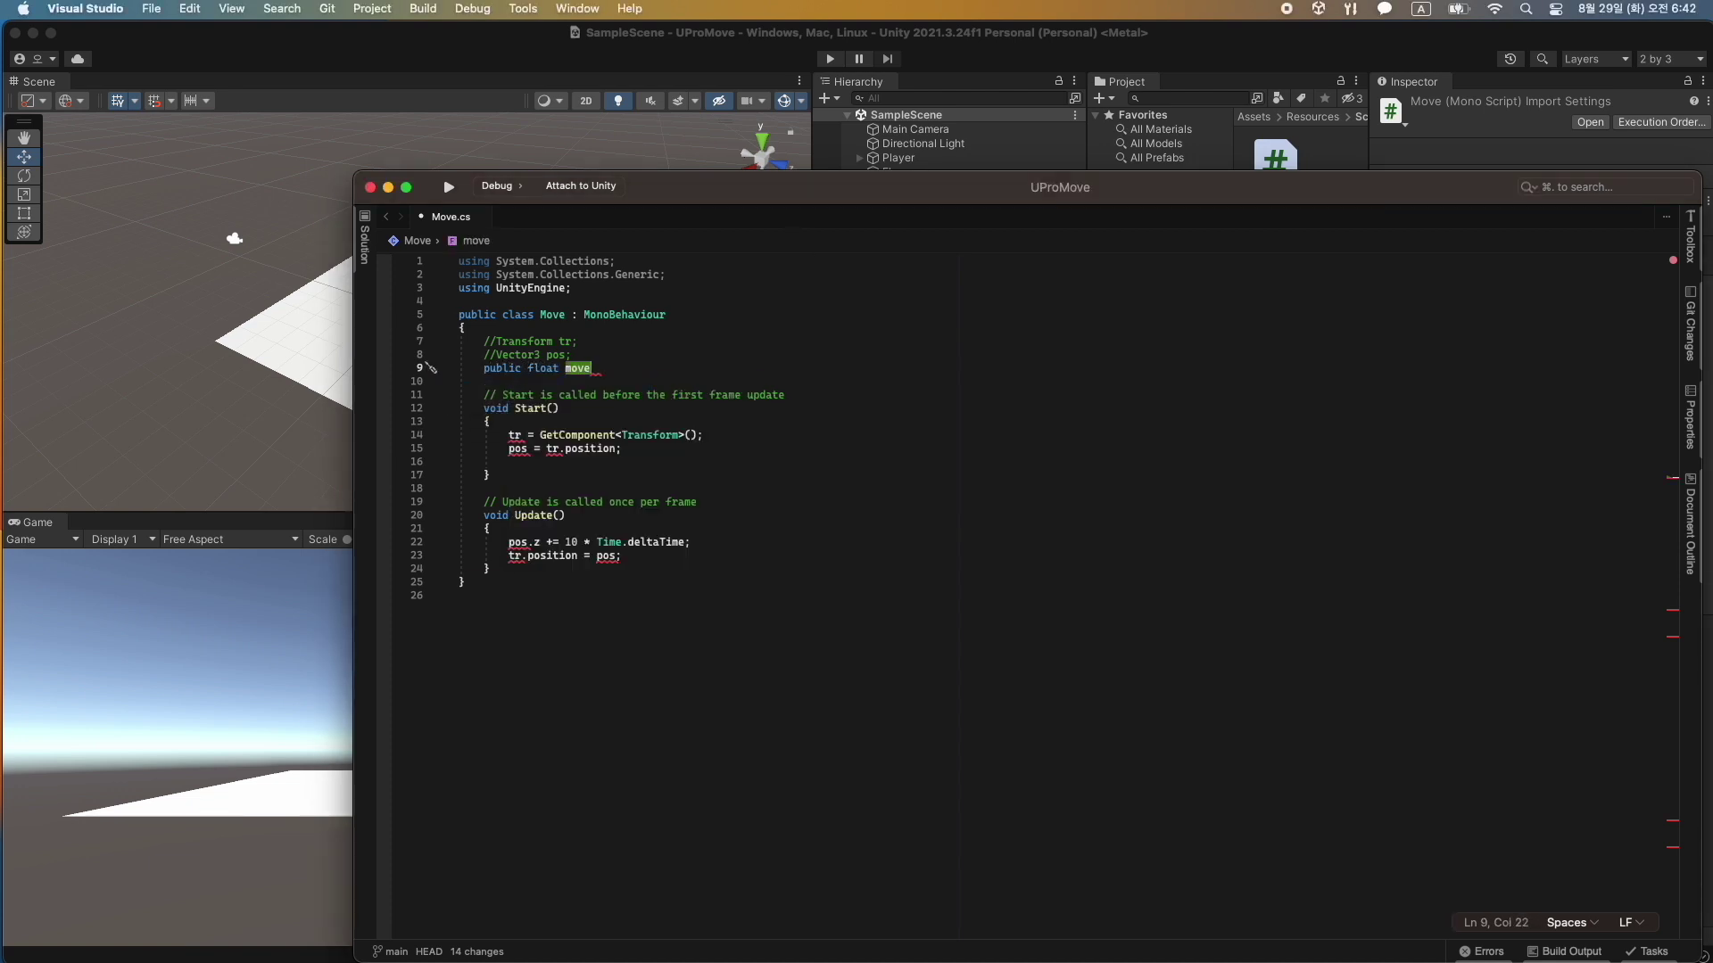
text(peed=)
text( = 30;)
key(Home)
key(Return)
key(Up)
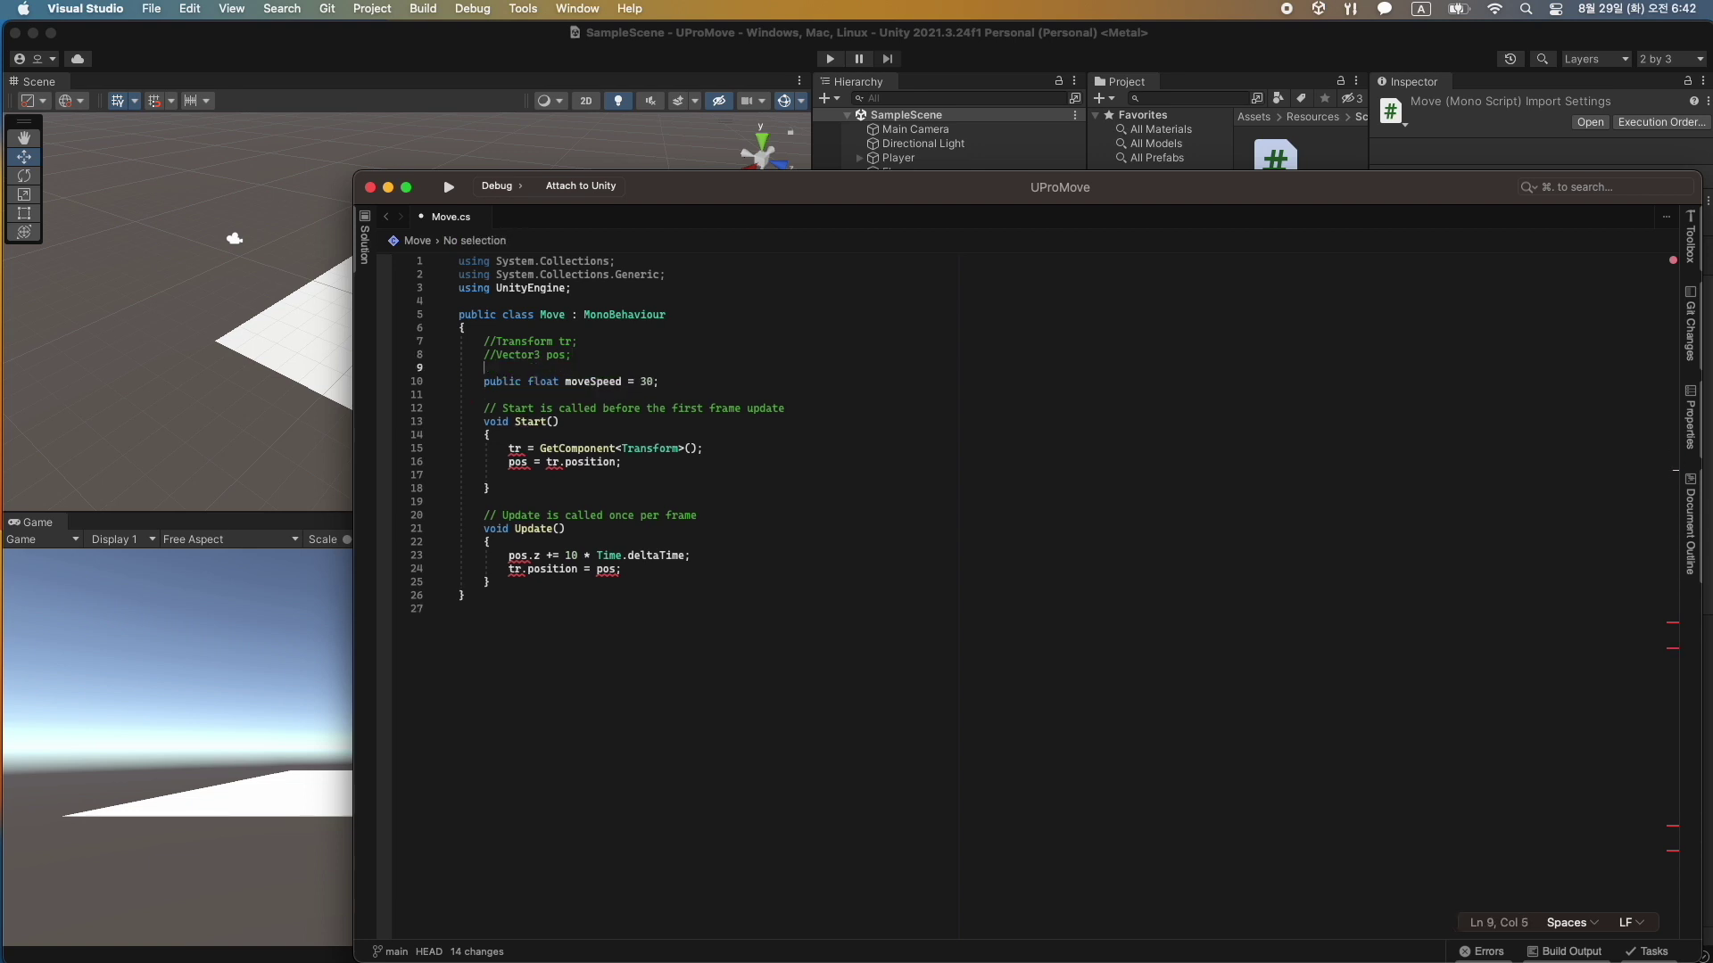
text([R)
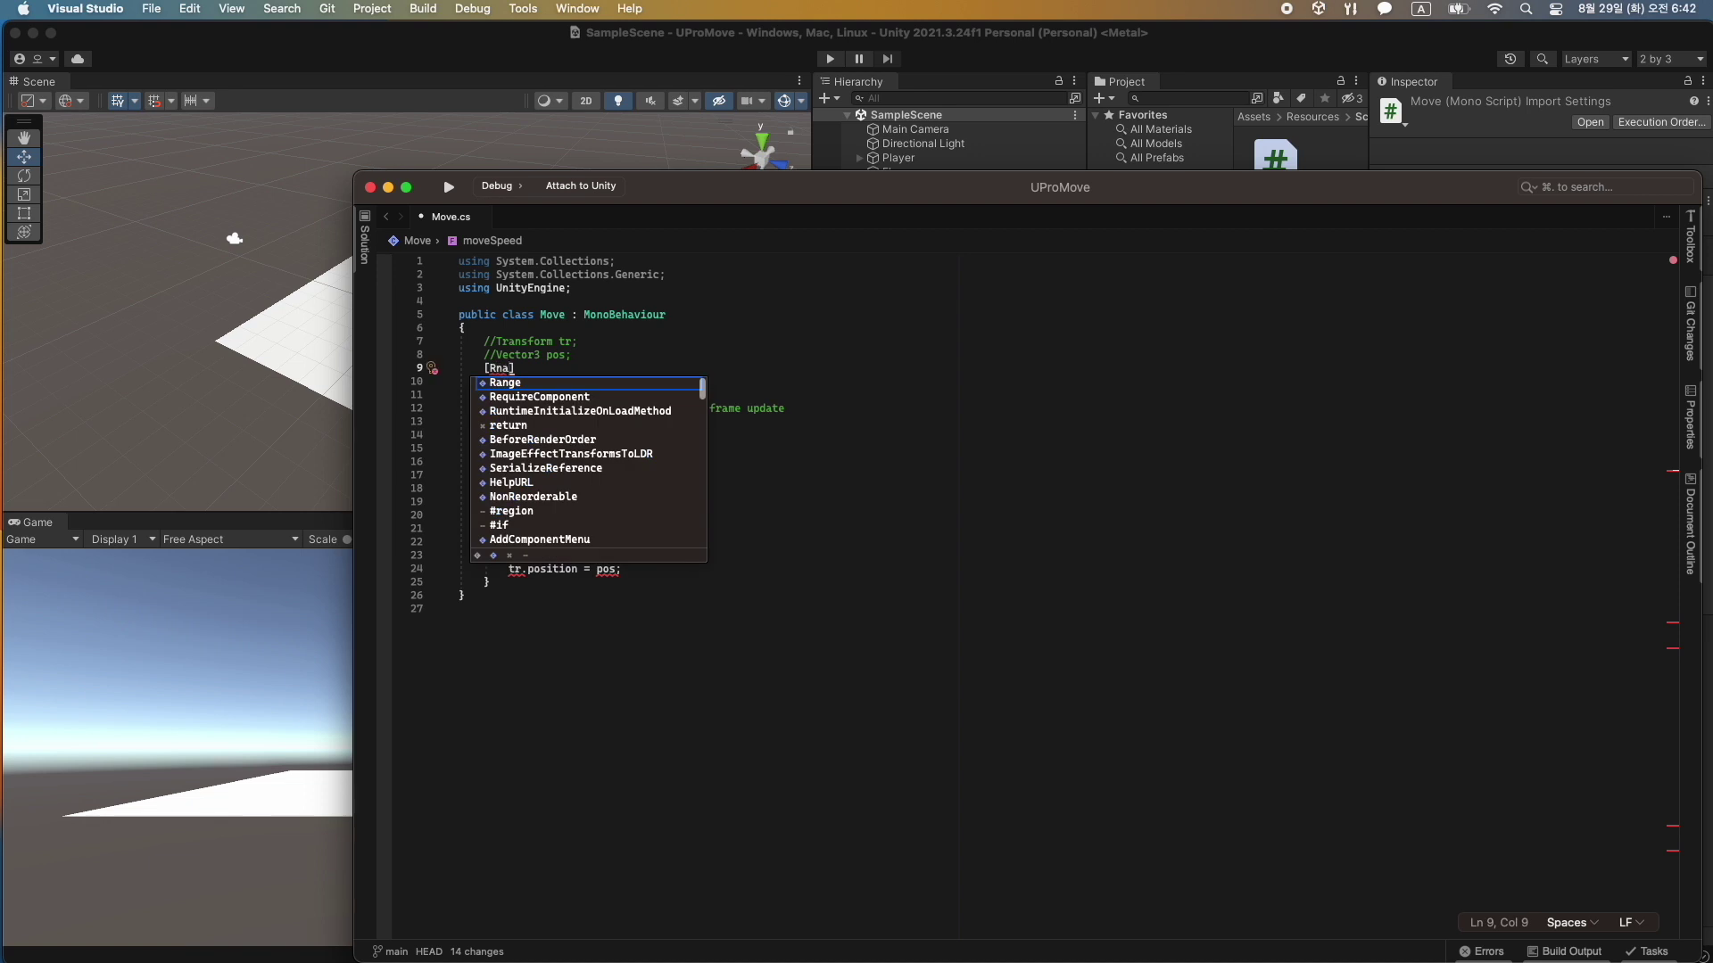
text(ange)
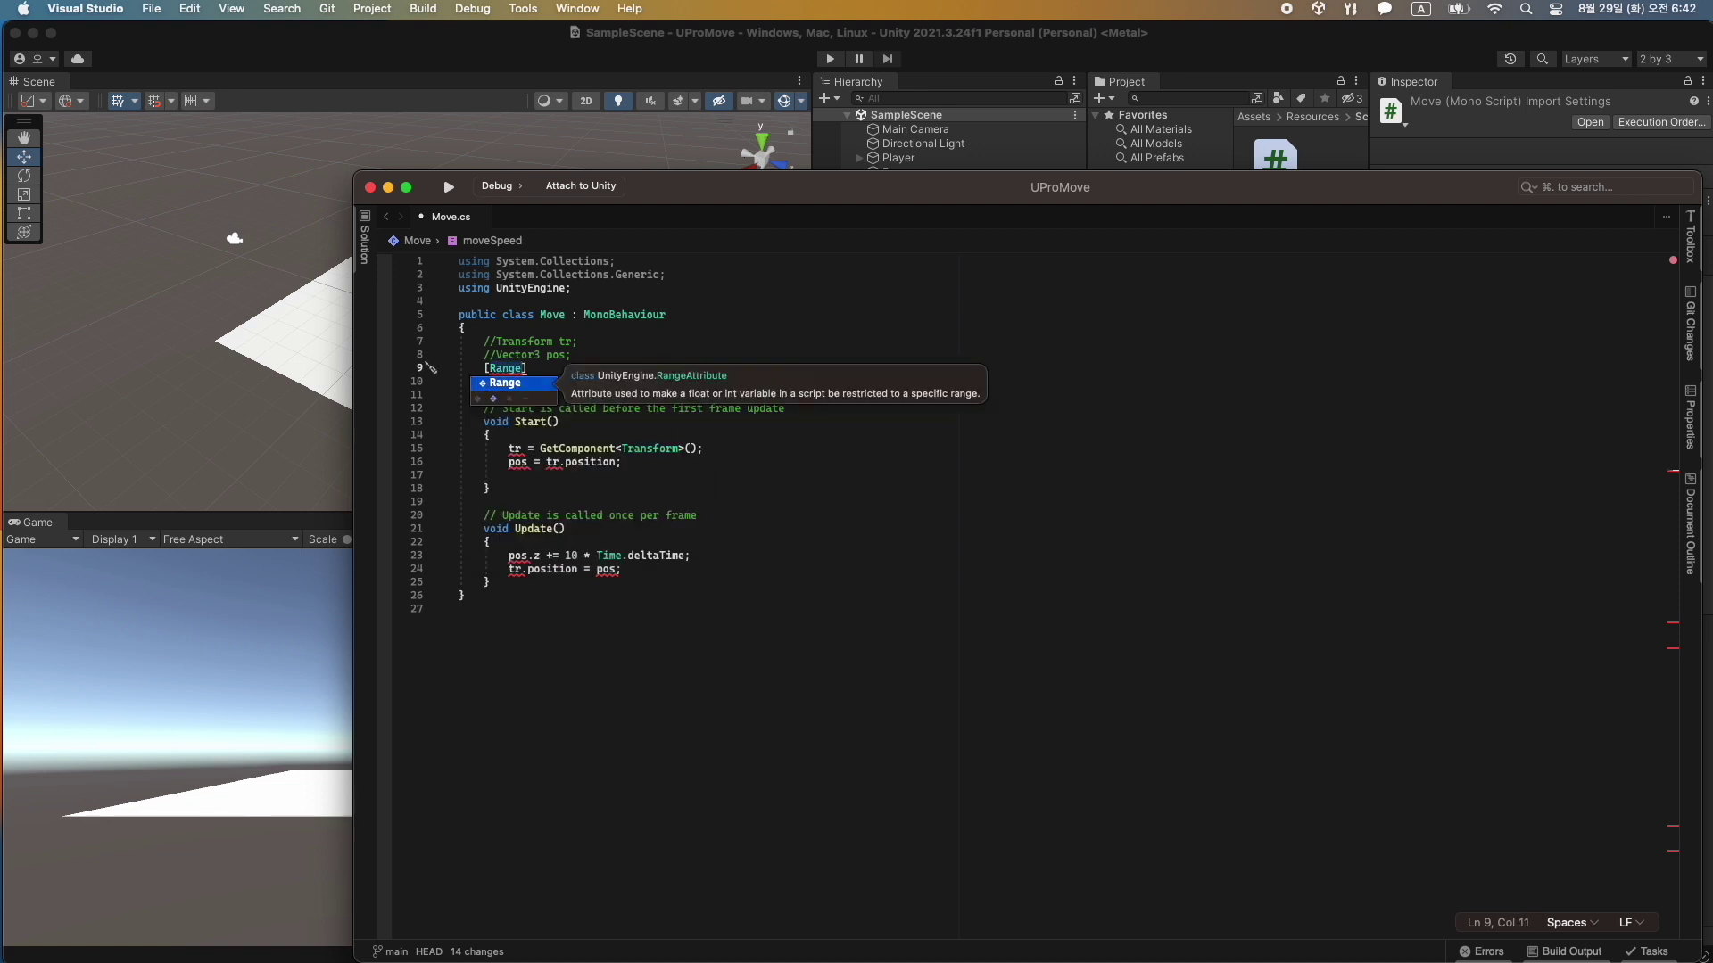
text((1,30)
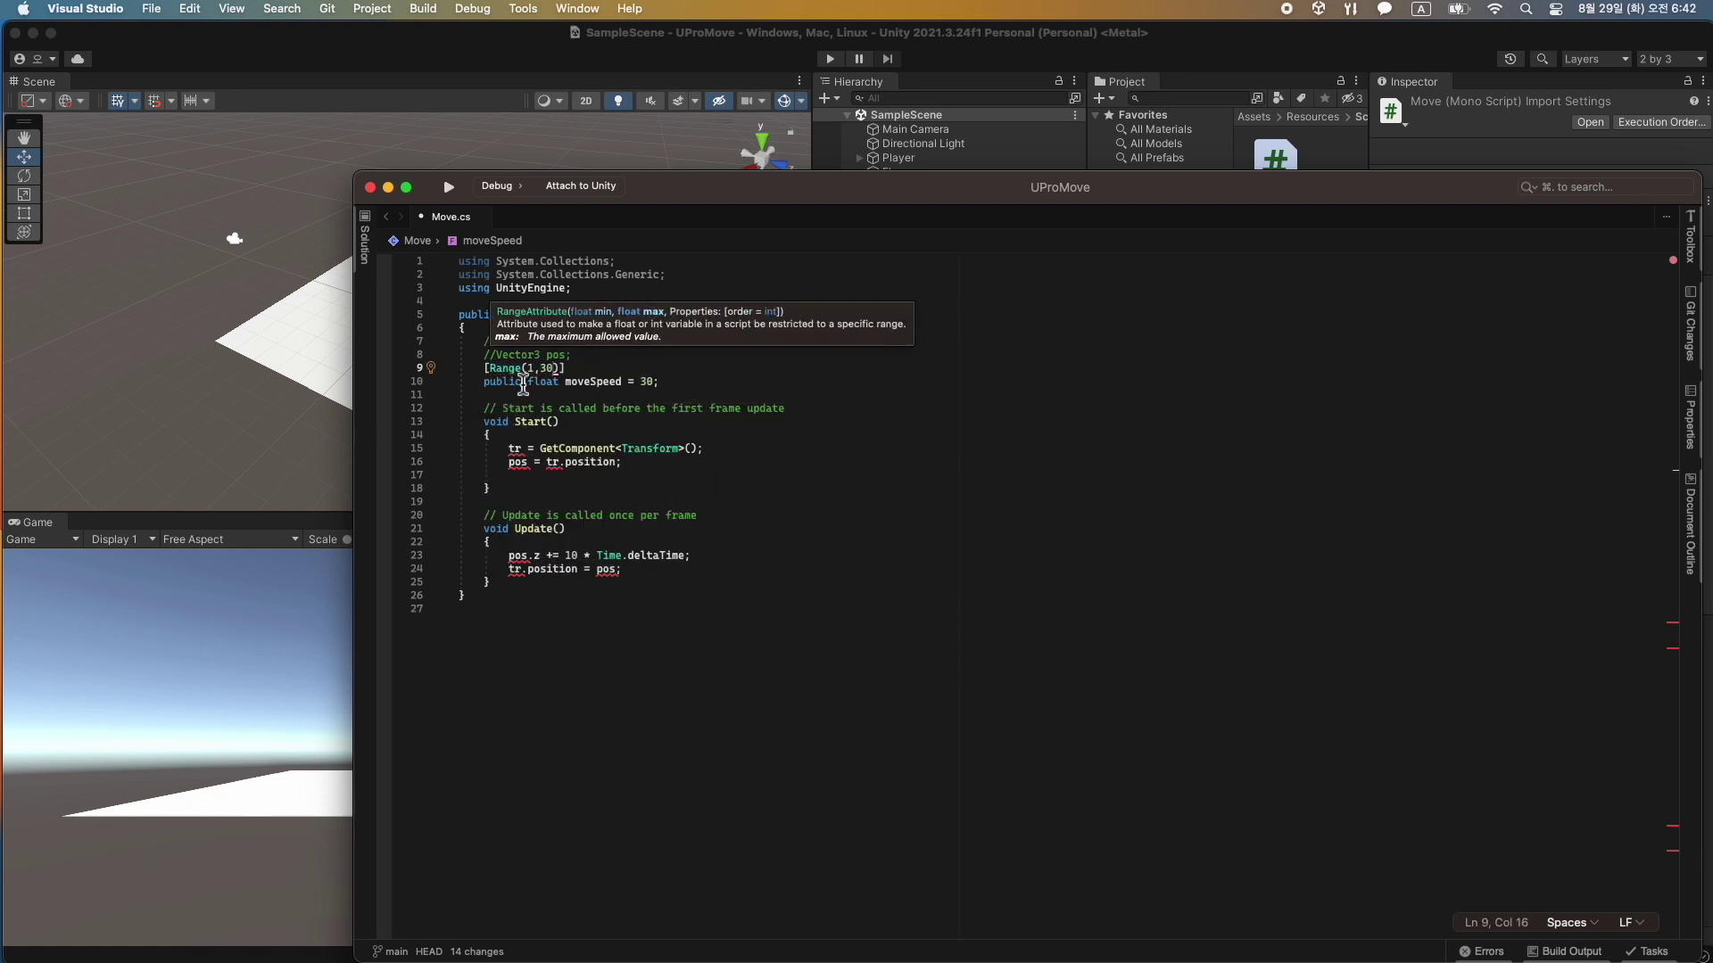
text()])
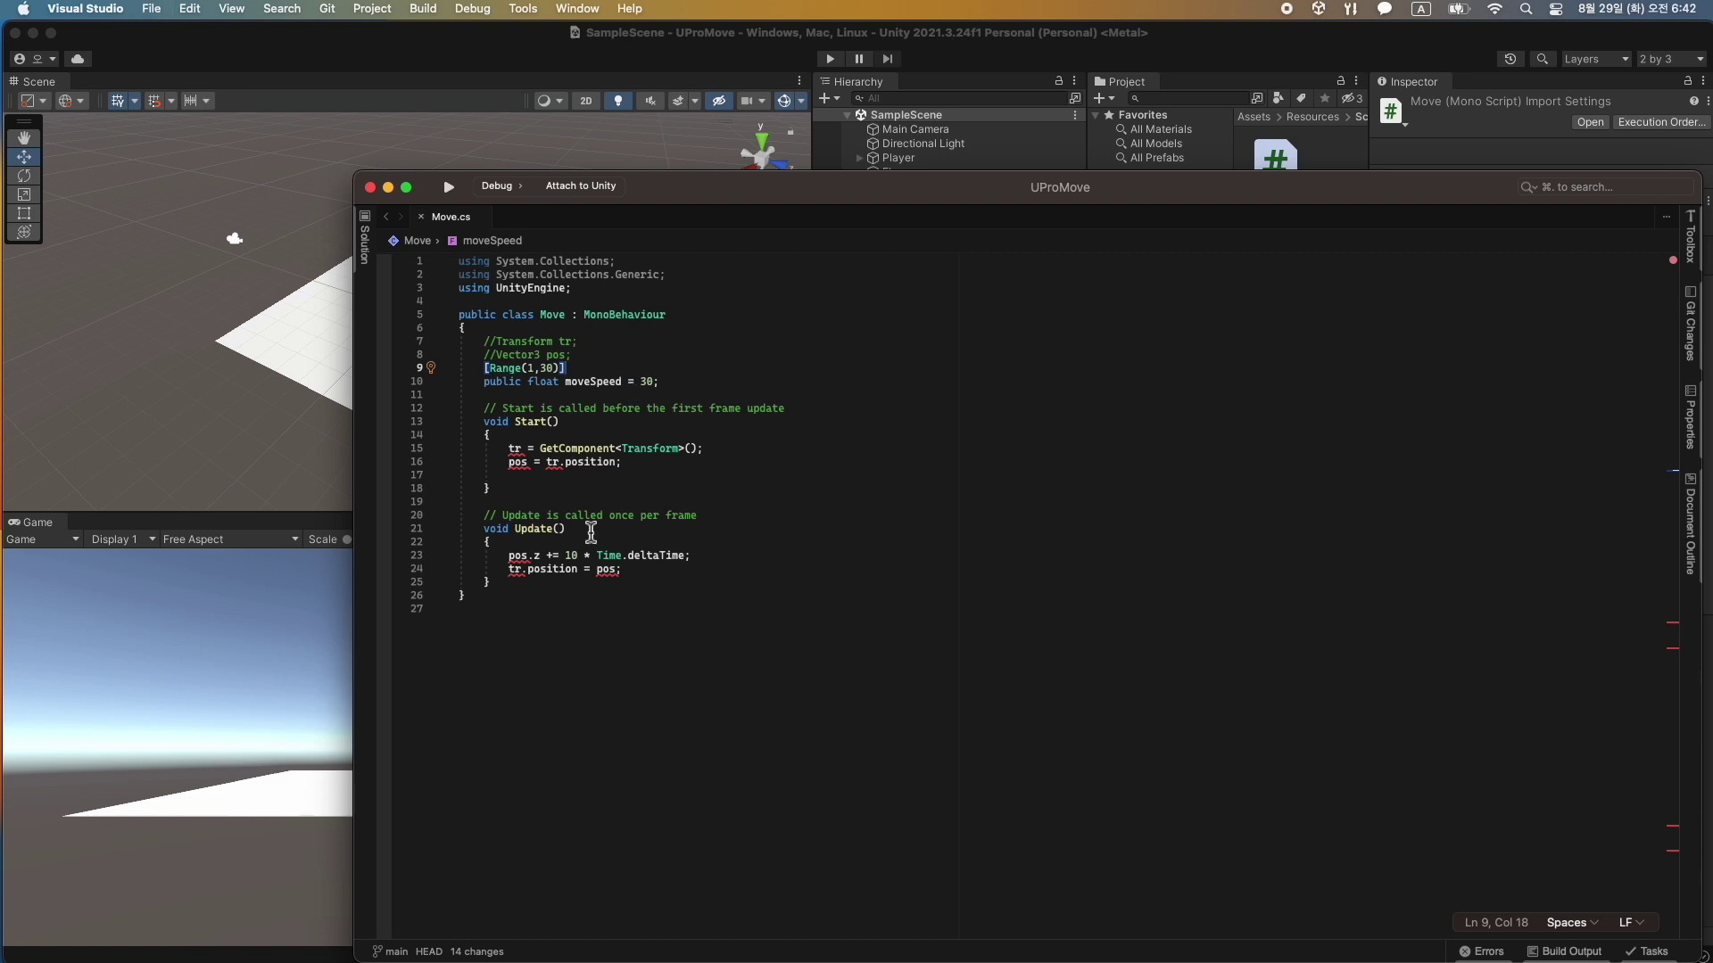
Comment out the GetComponent line in Start().
click(527, 447)
key(super+slash)
click(519, 461)
Comment out the pos assignment in Start() and the two position lines in Update().
key(super+slash)
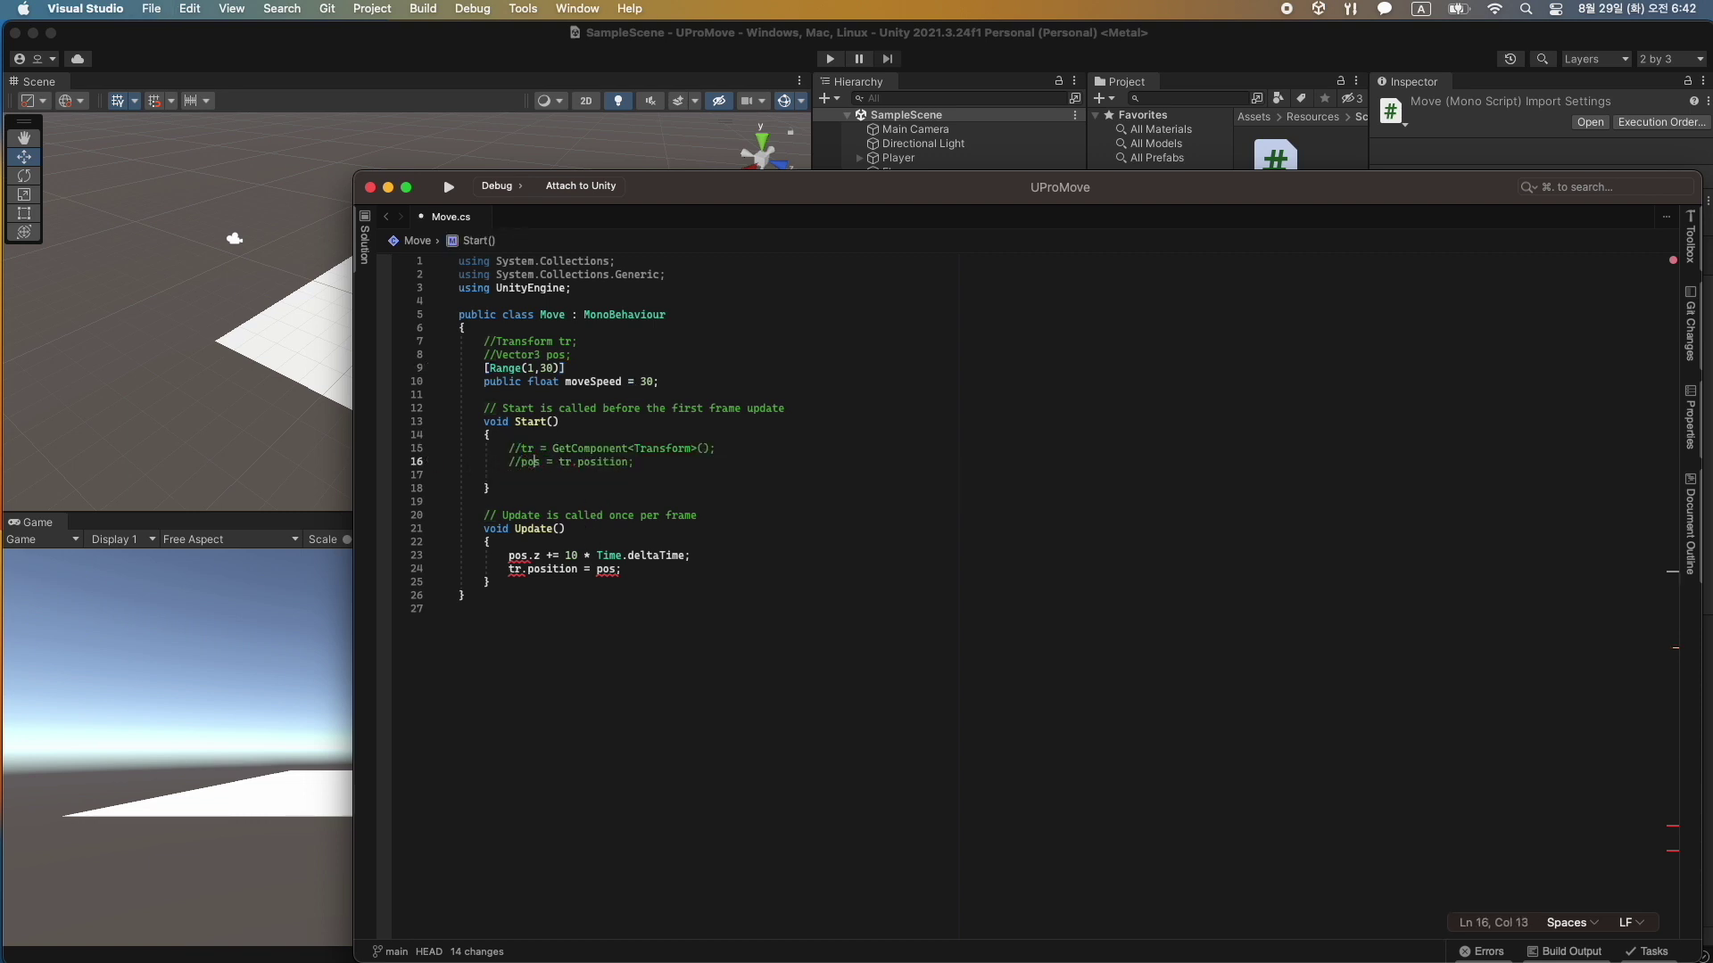
drag(508, 555, 625, 570)
key(super+slash)
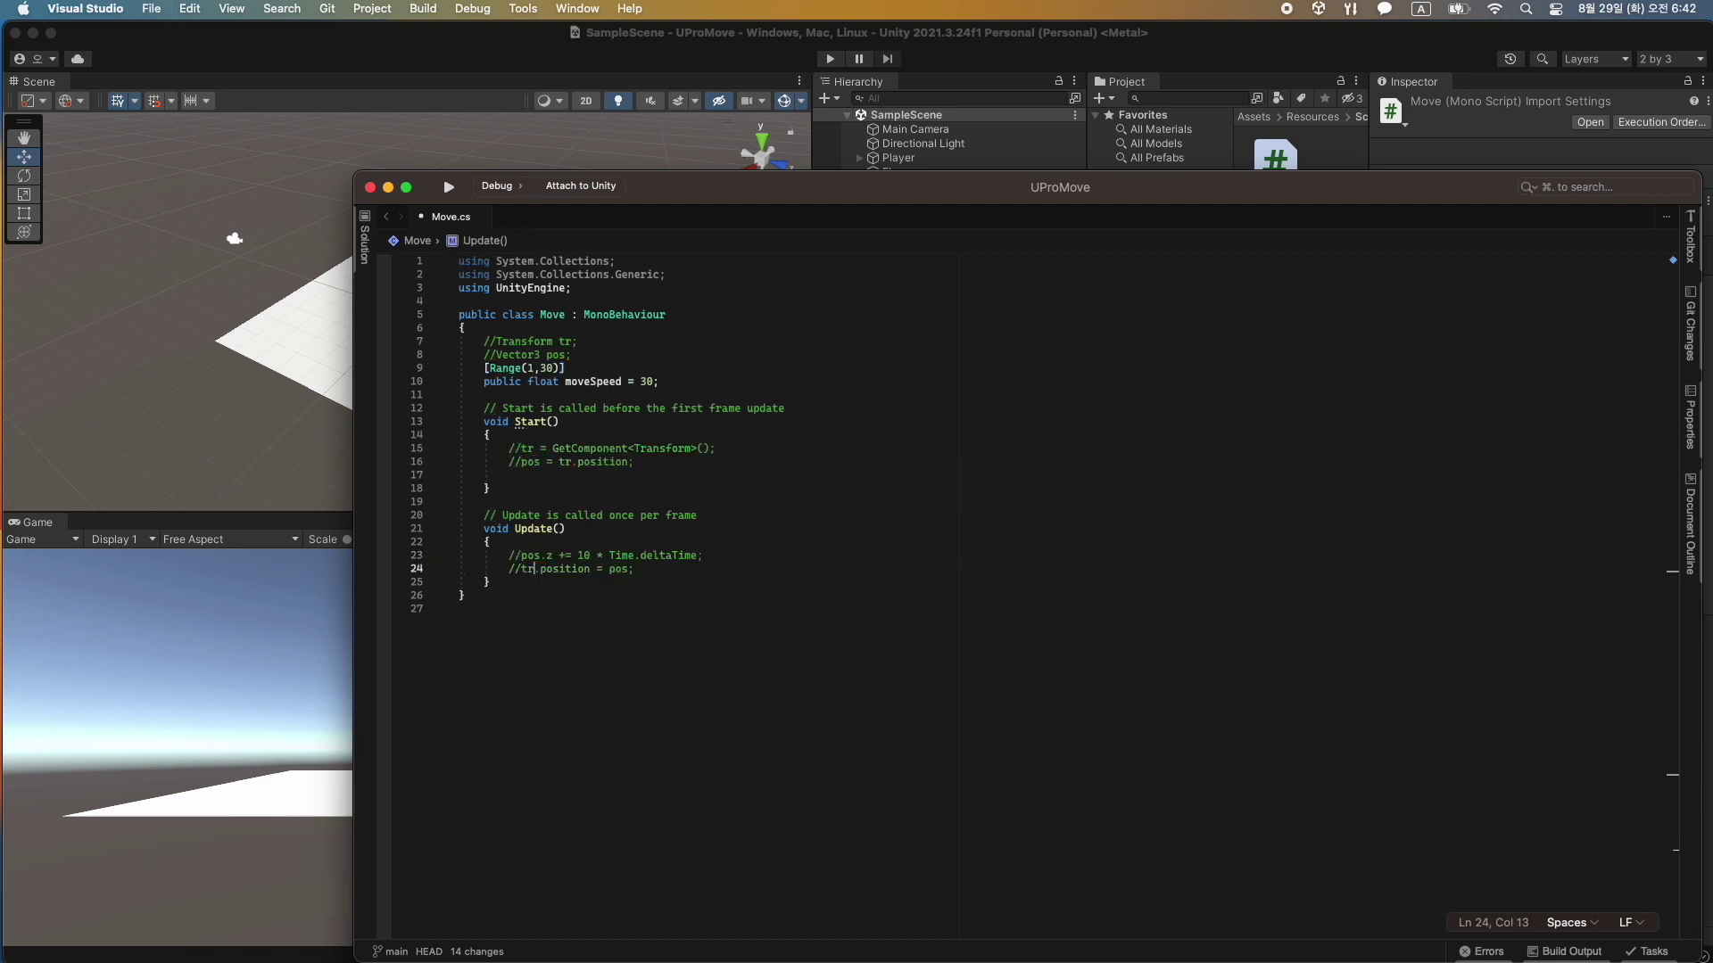
Add transform.Translate(Vector3.forward * moveSpeed * Time.deltaTime) in Update().
key(Return)
text(tr)
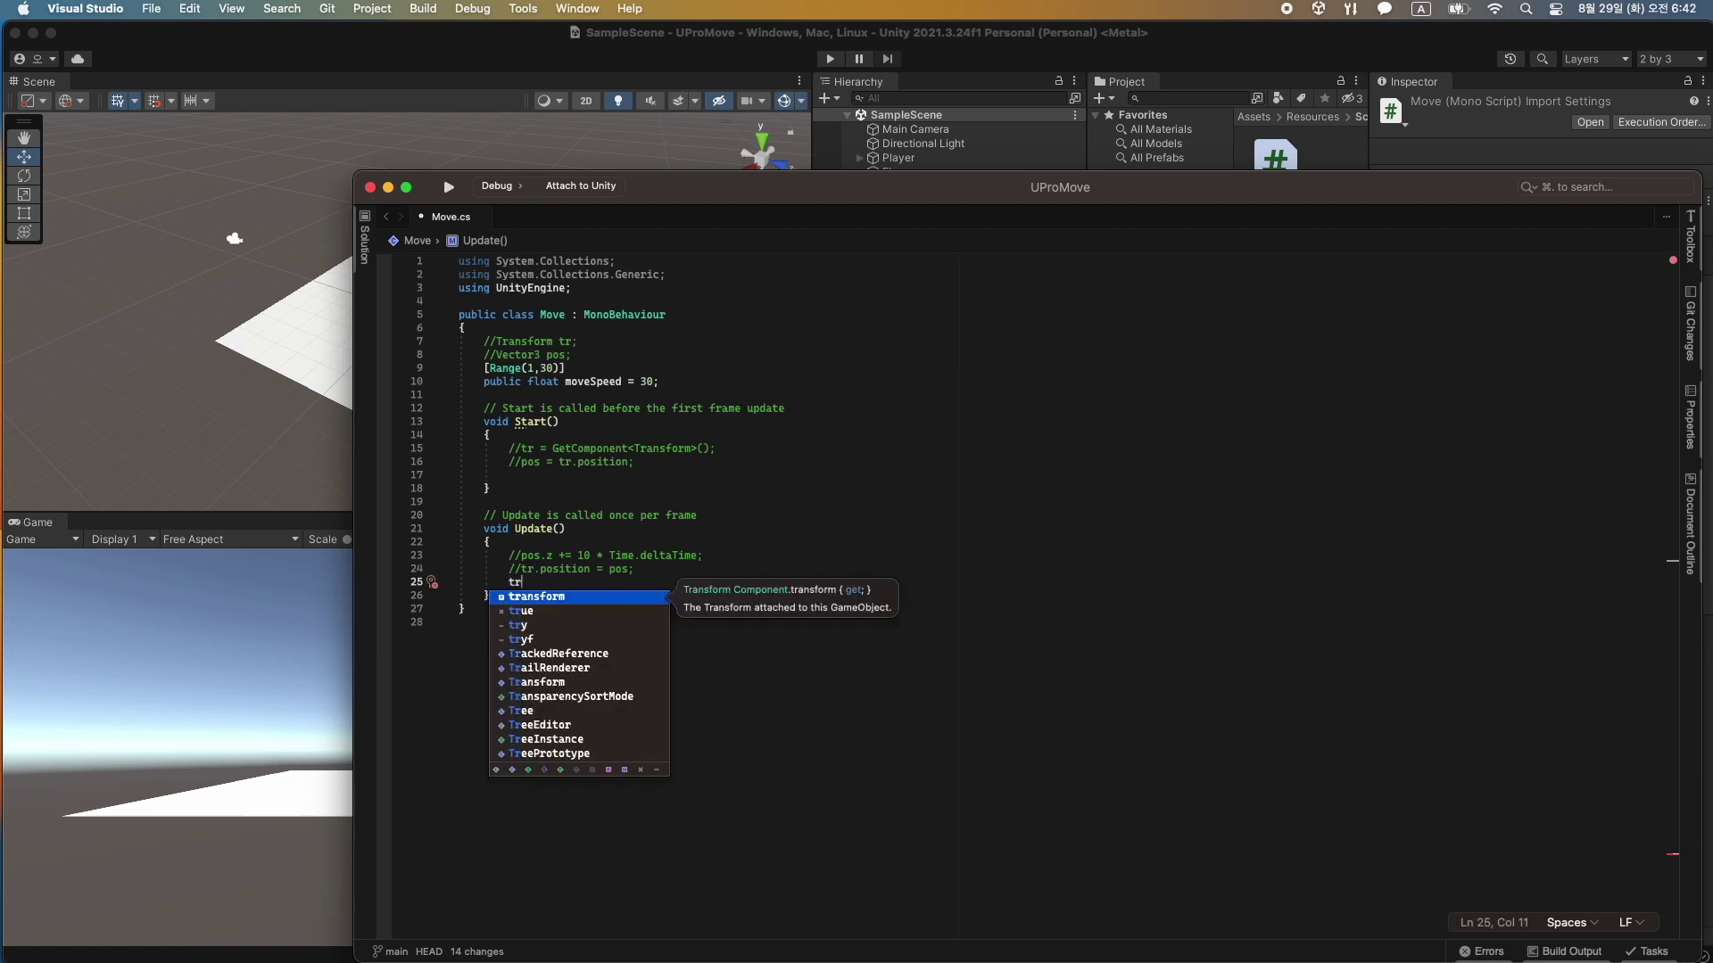
key(Return)
text(.Translate)
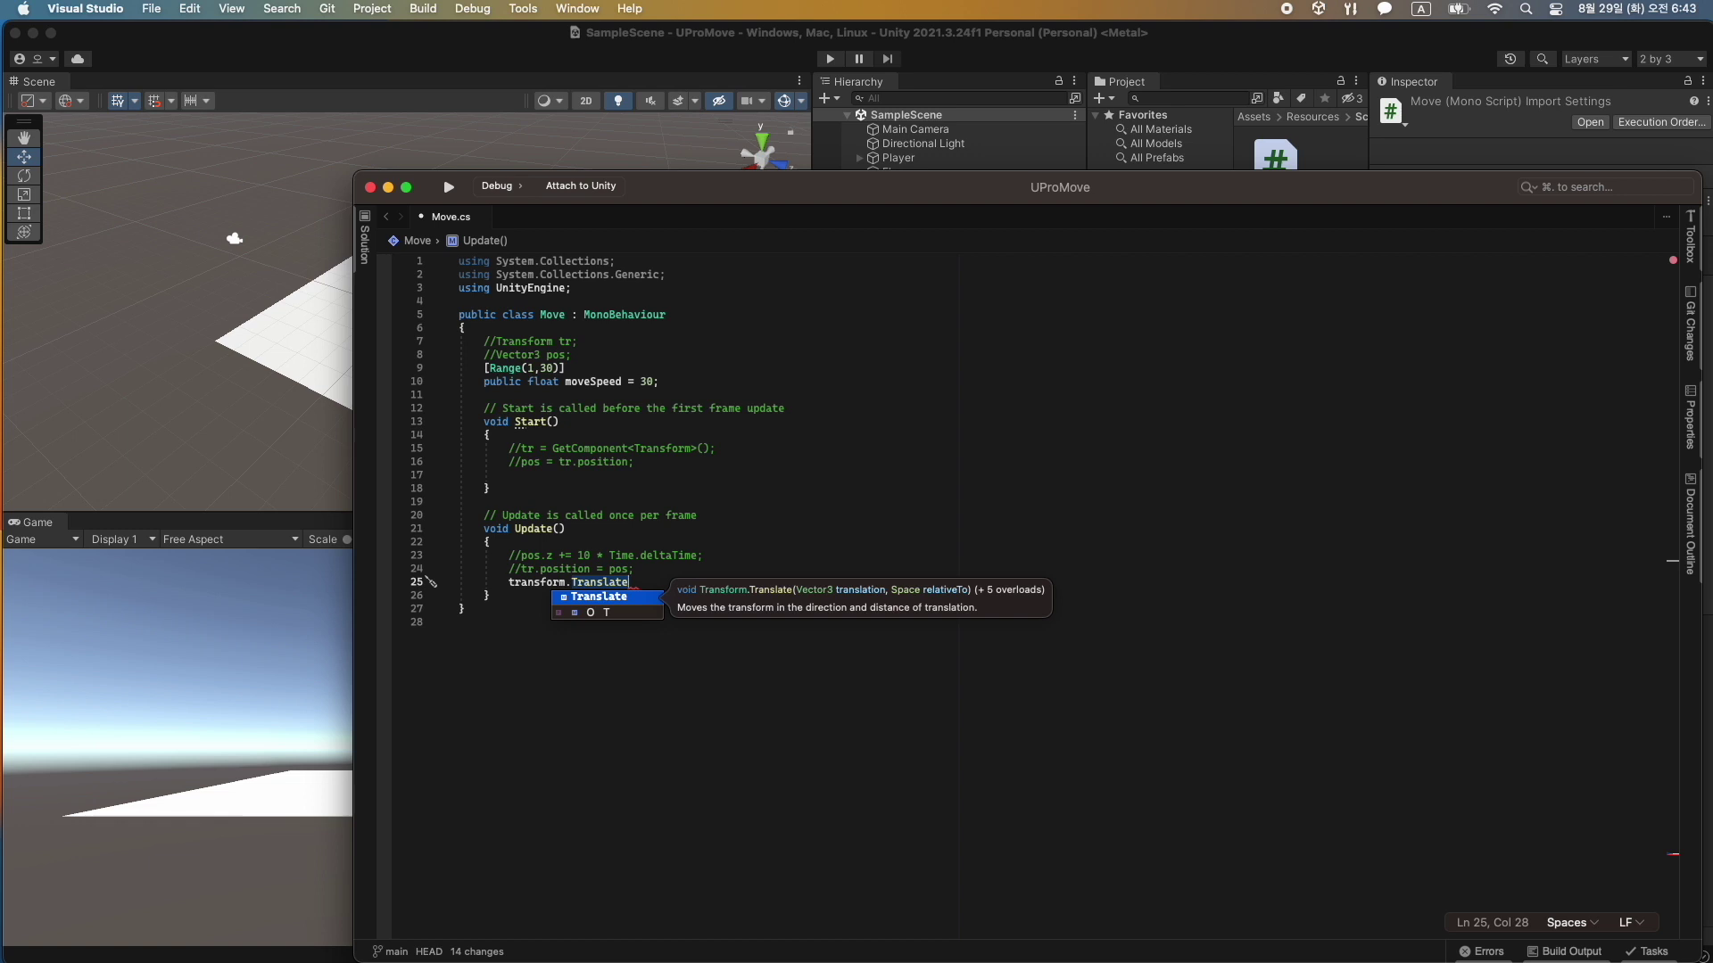
text((Ve)
key(Down)
key(Return)
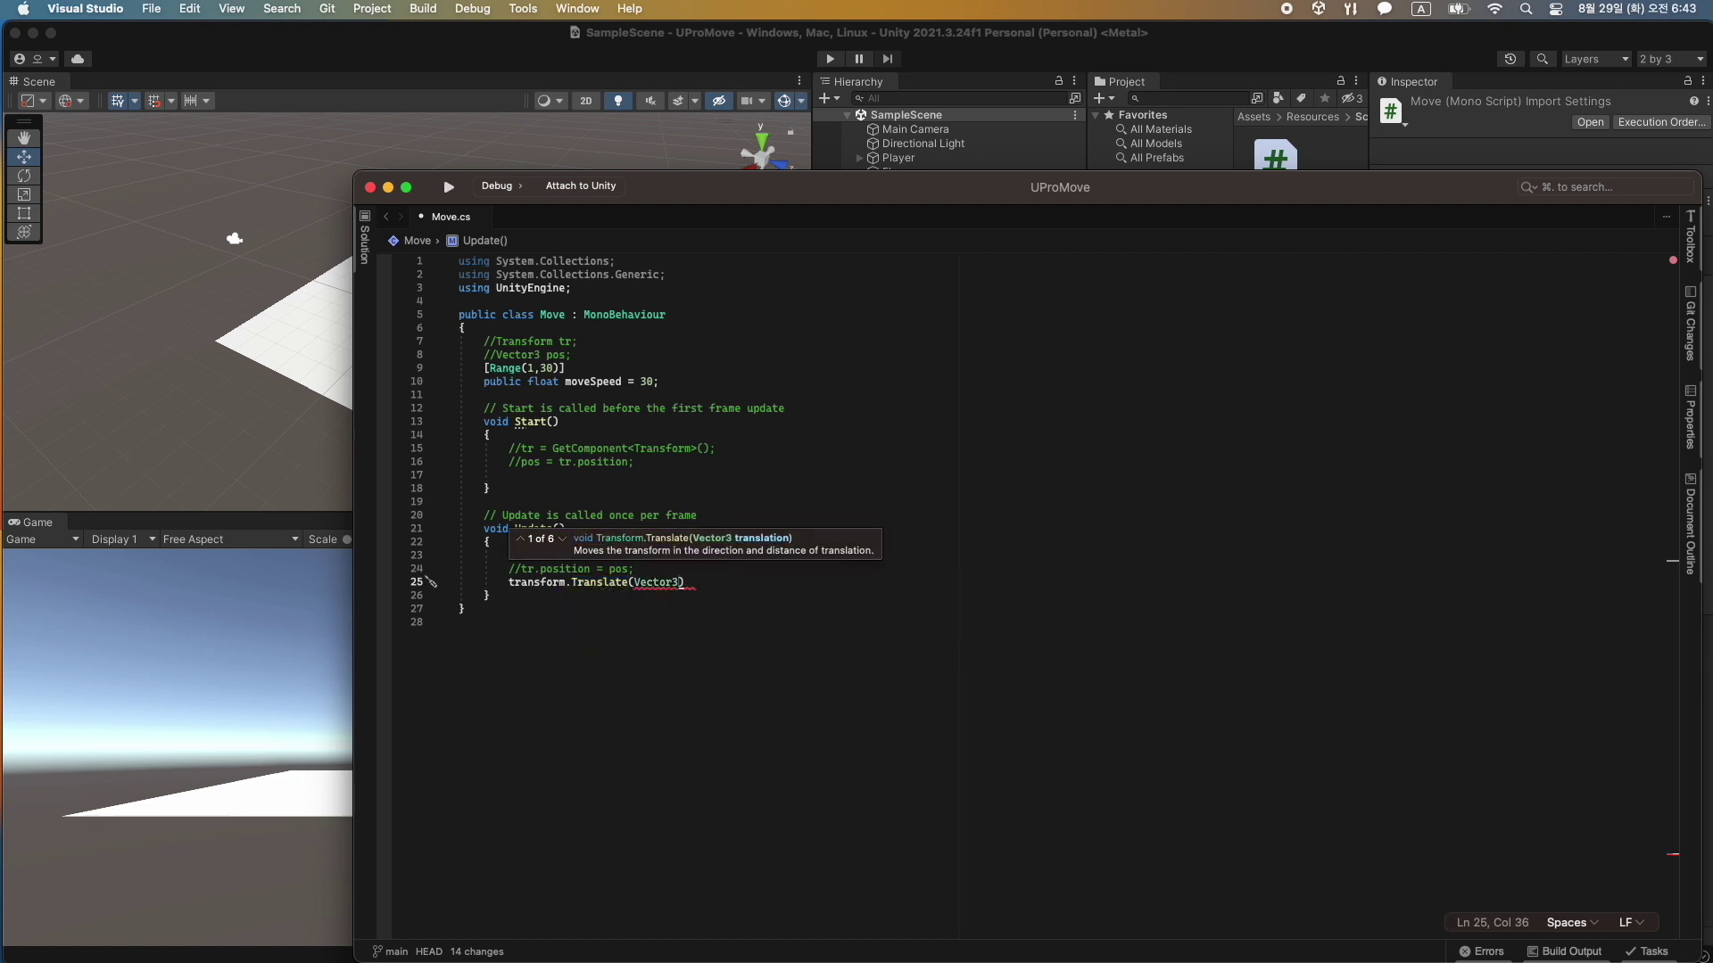
text(.forward *)
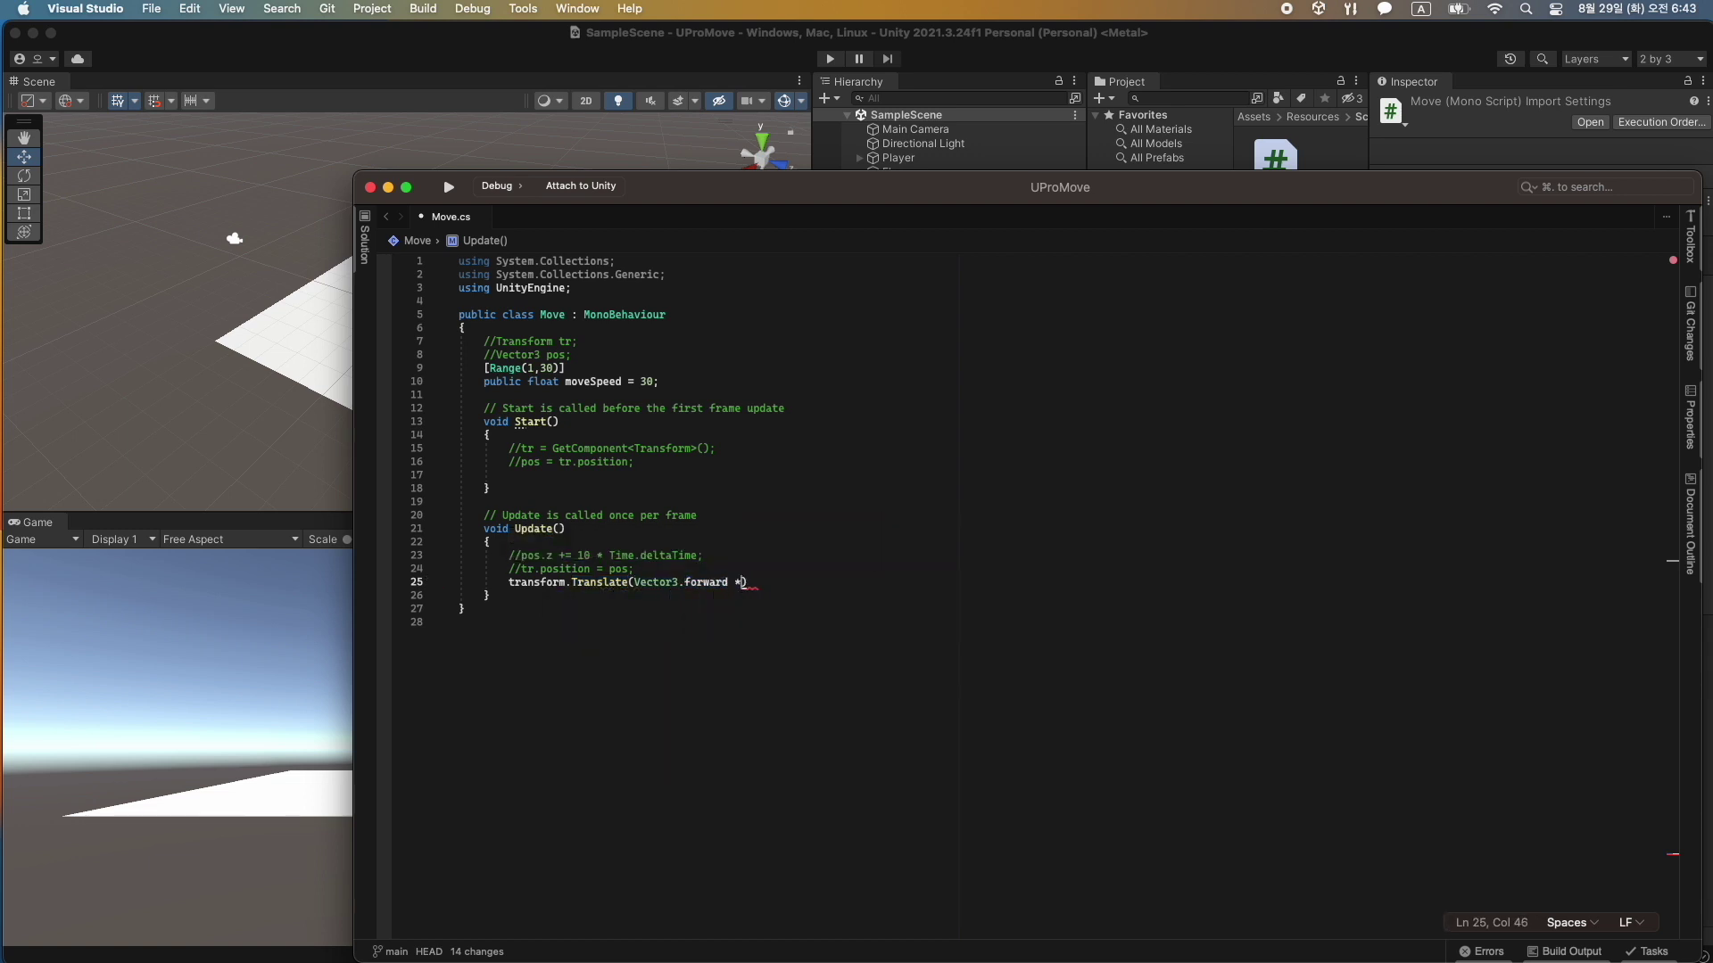
text( mo)
key(Return)
text(Time.de)
key(Return)
Finish the Translate line and play-test the forward movement in Unity.
text();)
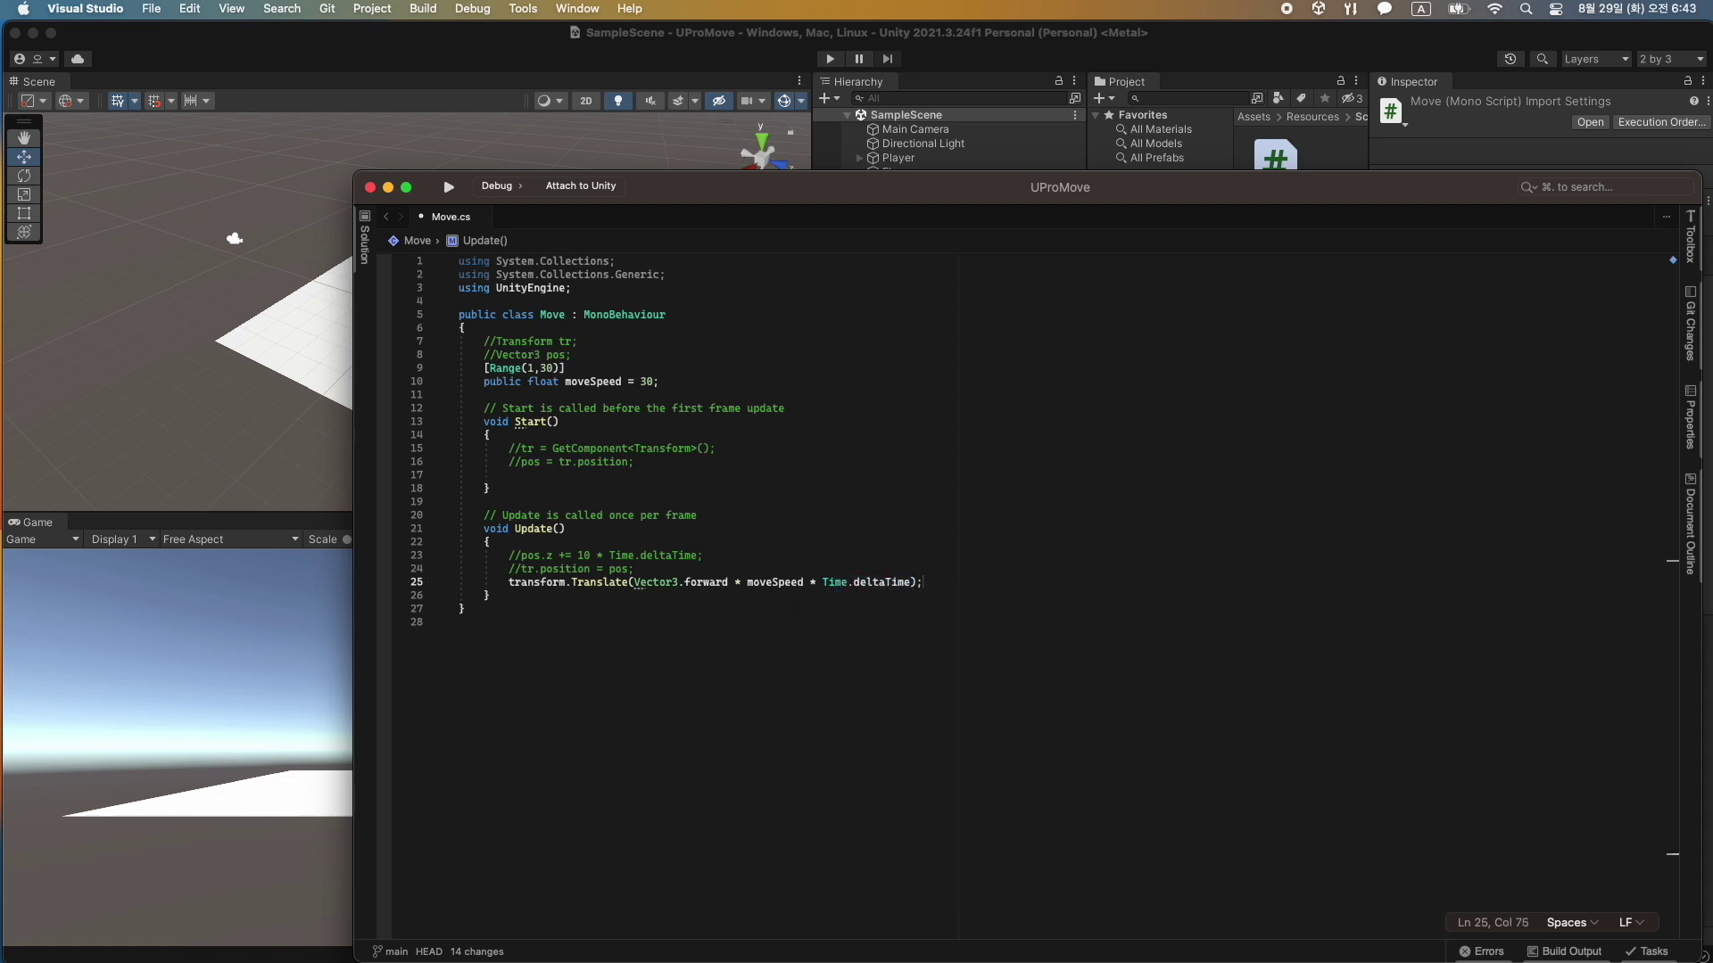
click(270, 416)
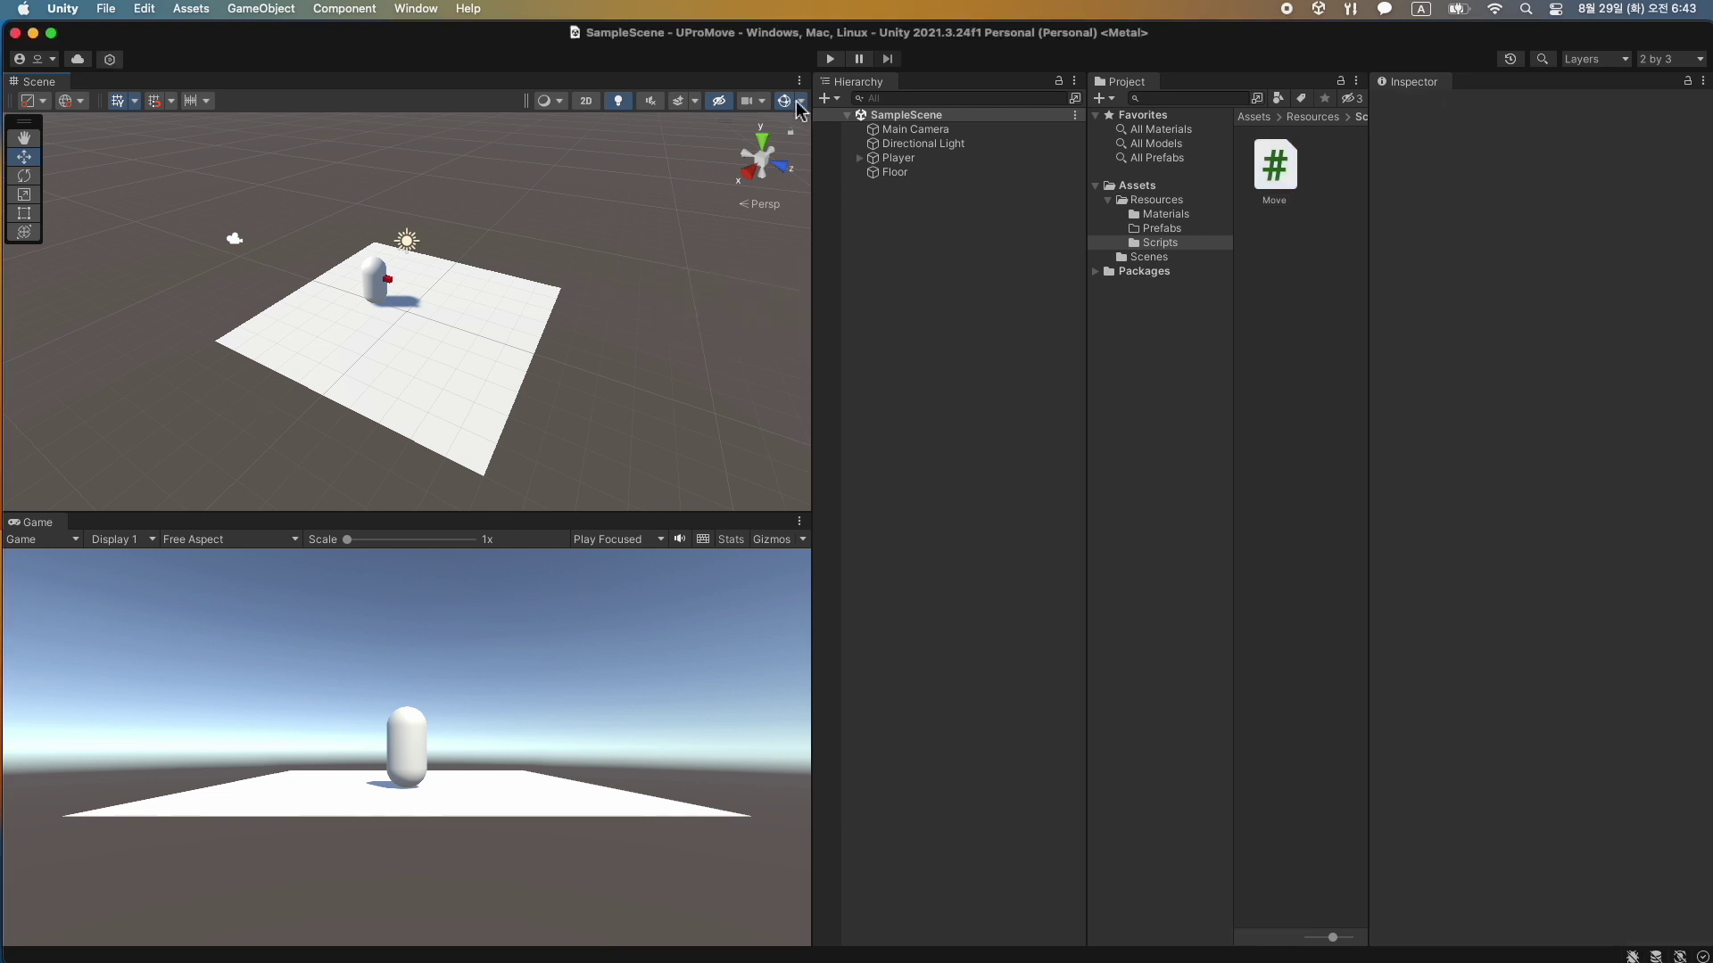
click(828, 58)
Set the Player's Move Speed to 5, replay the scene, and reopen Move.cs.
double_click(1287, 181)
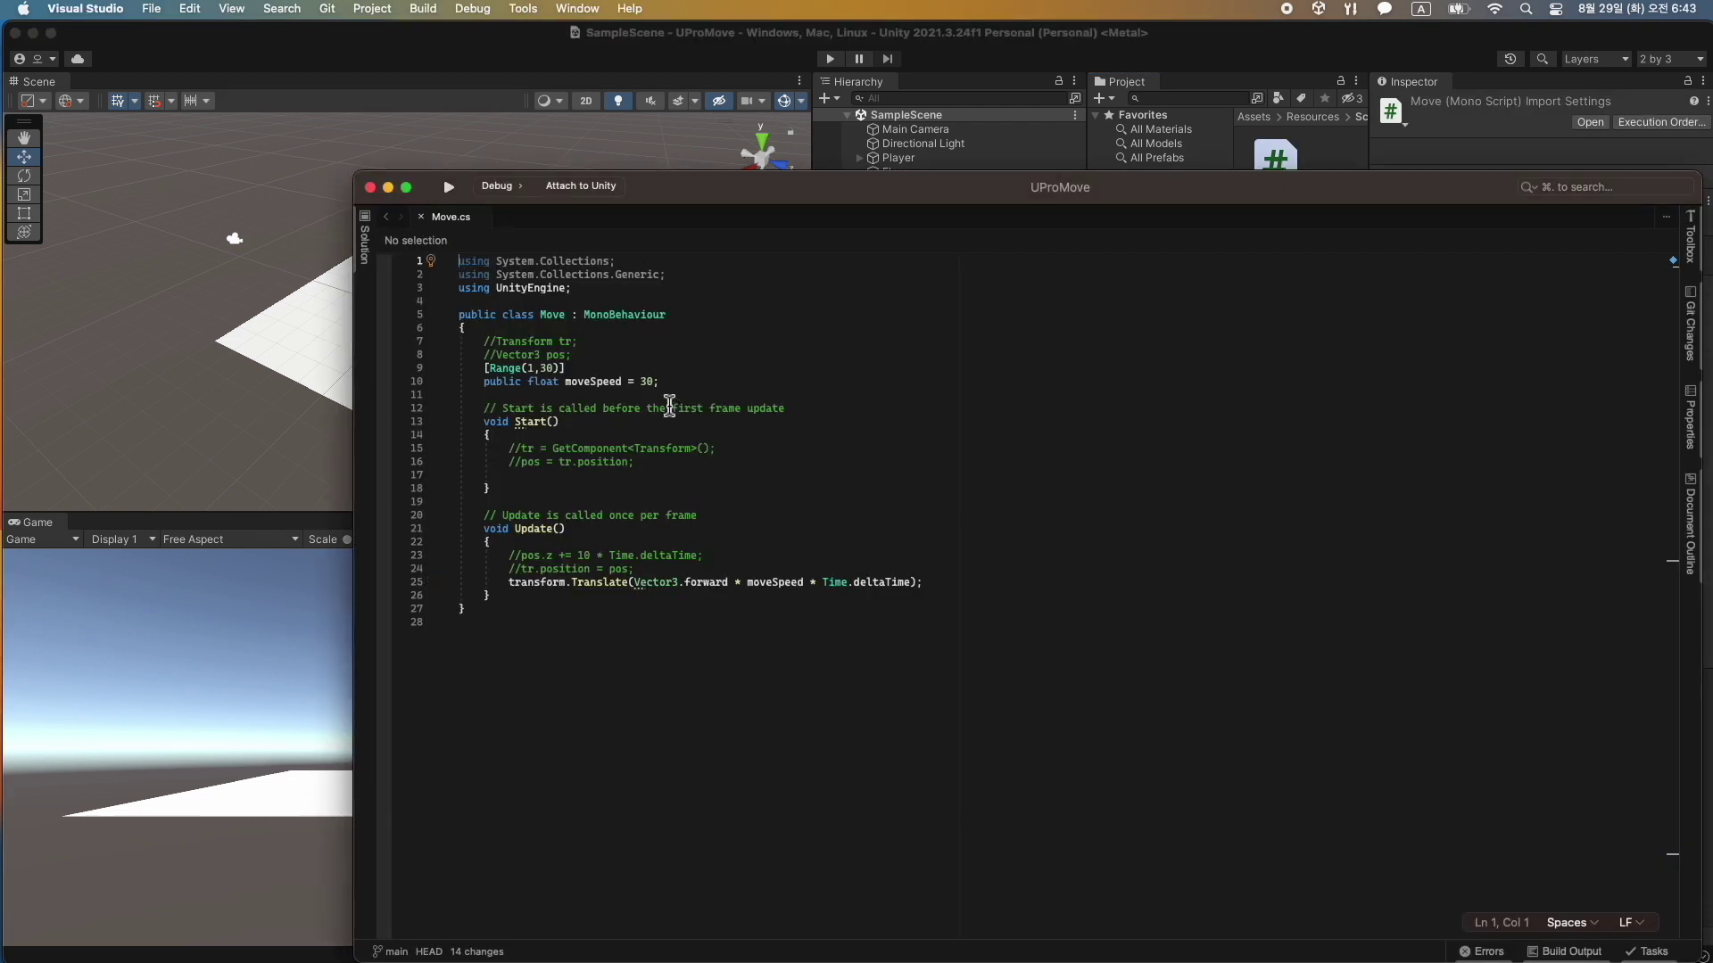
double_click(649, 382)
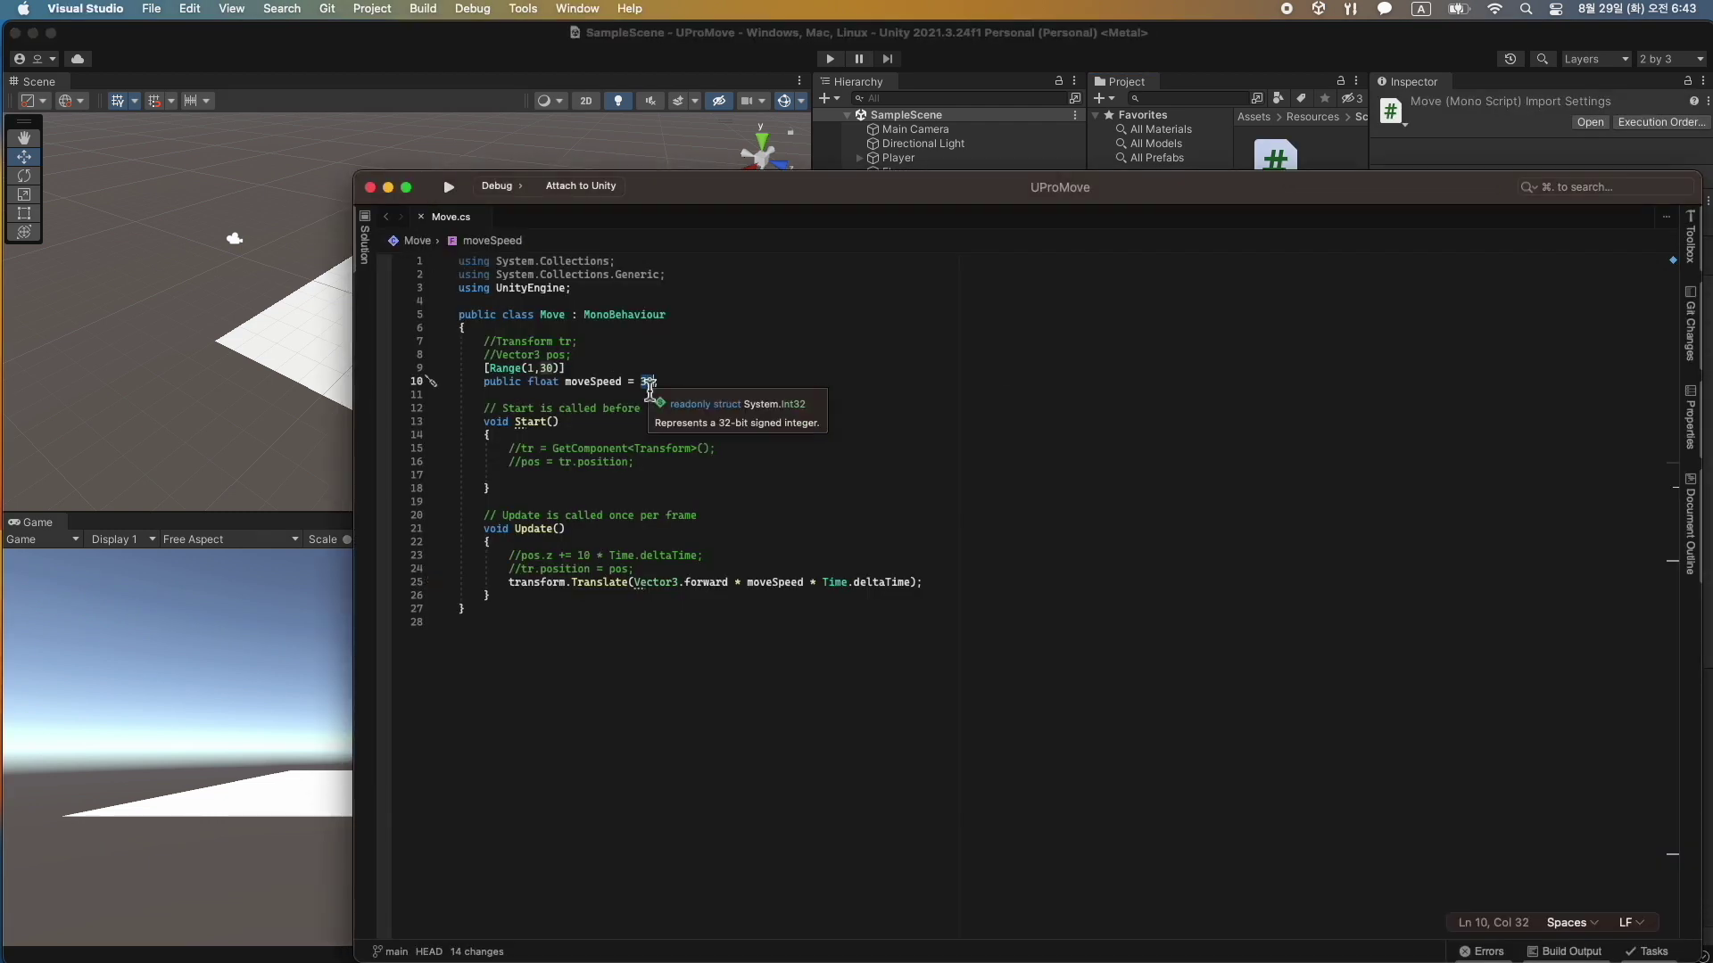
key(super+Tab)
drag(1657, 746, 1545, 748)
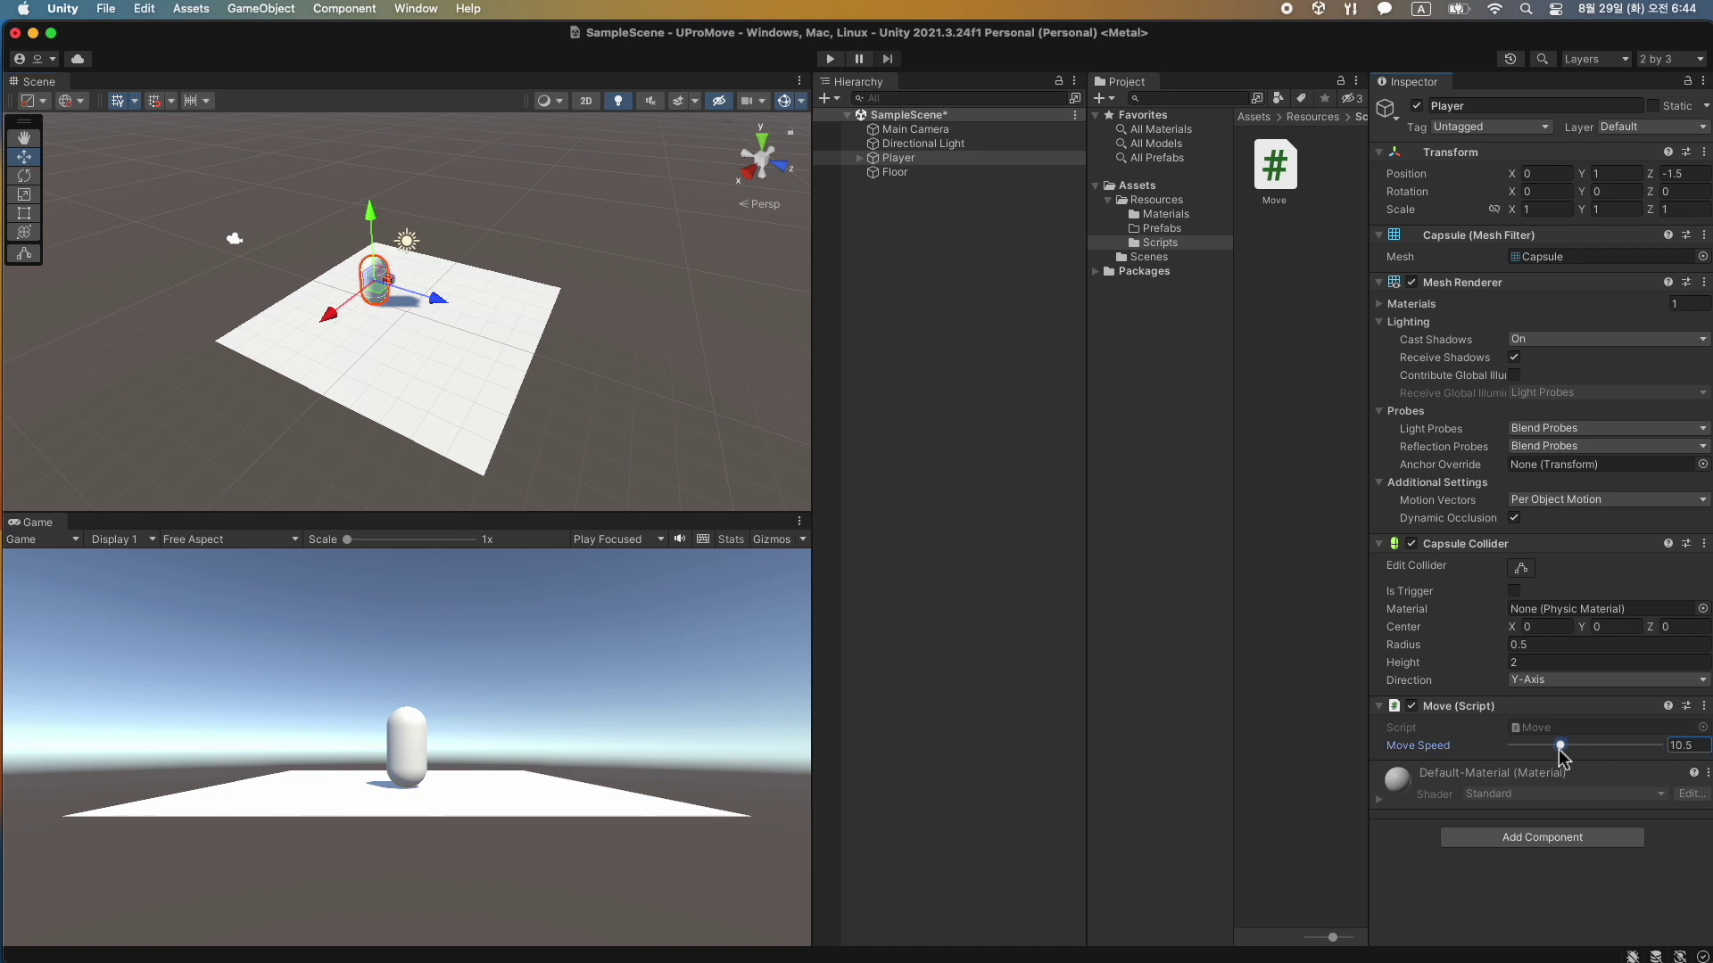
double_click(1676, 746)
text(5)
click(829, 59)
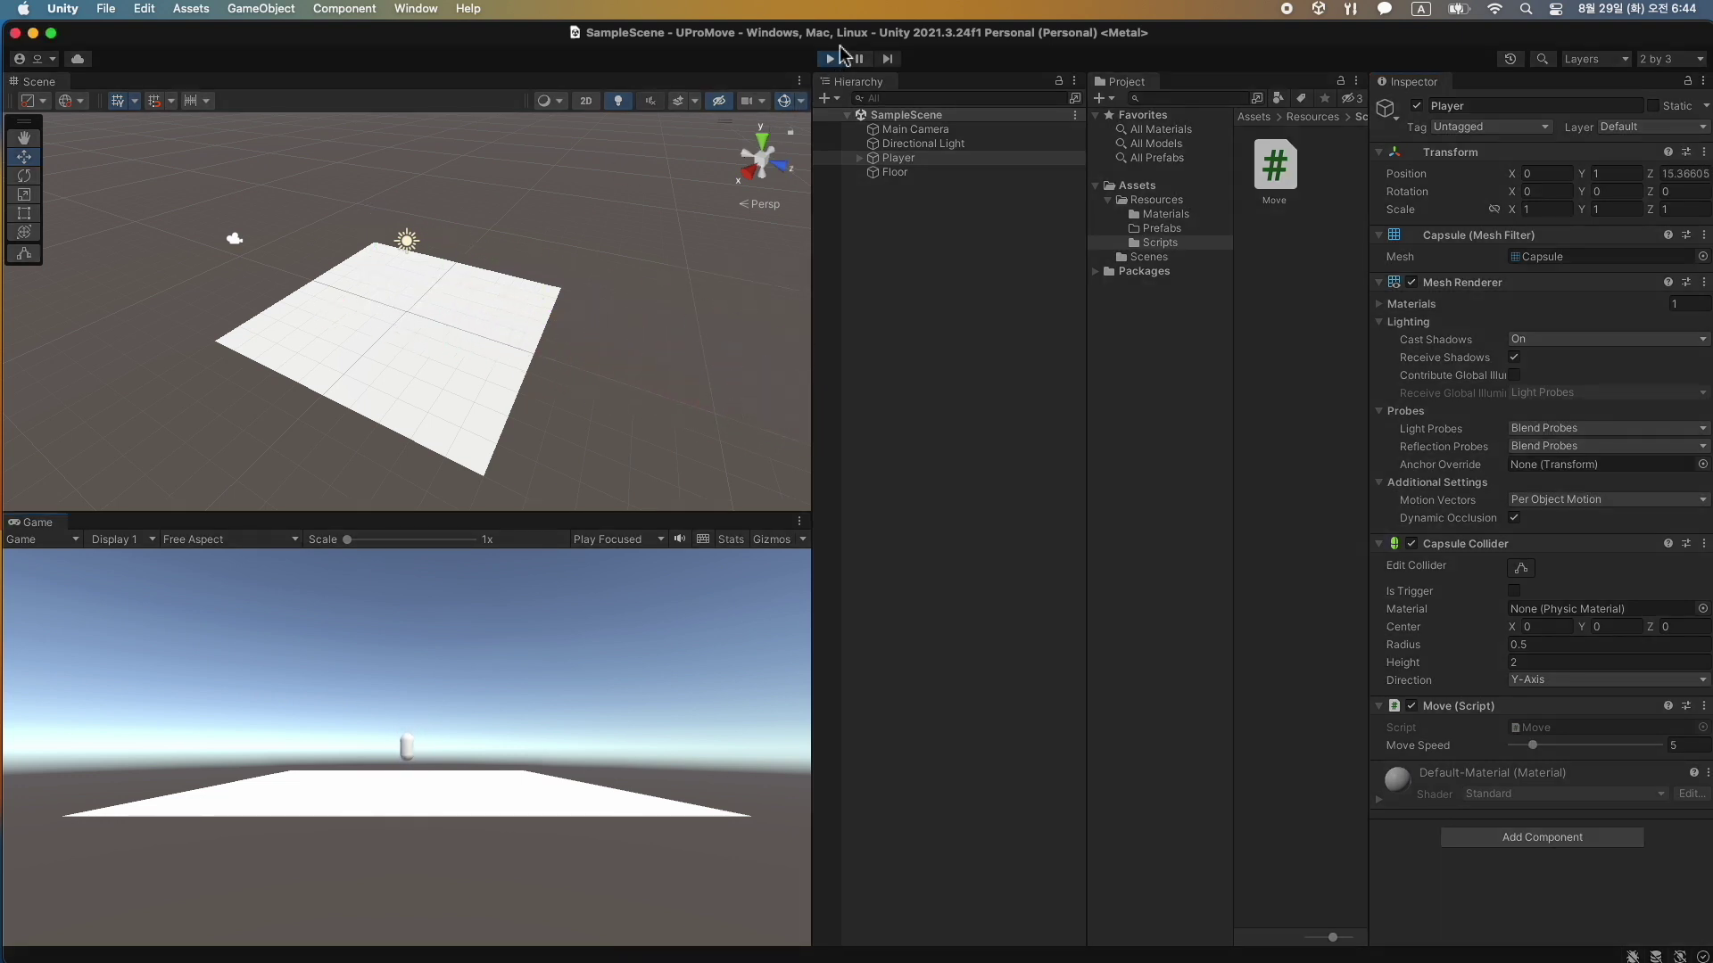
click(837, 57)
double_click(1274, 169)
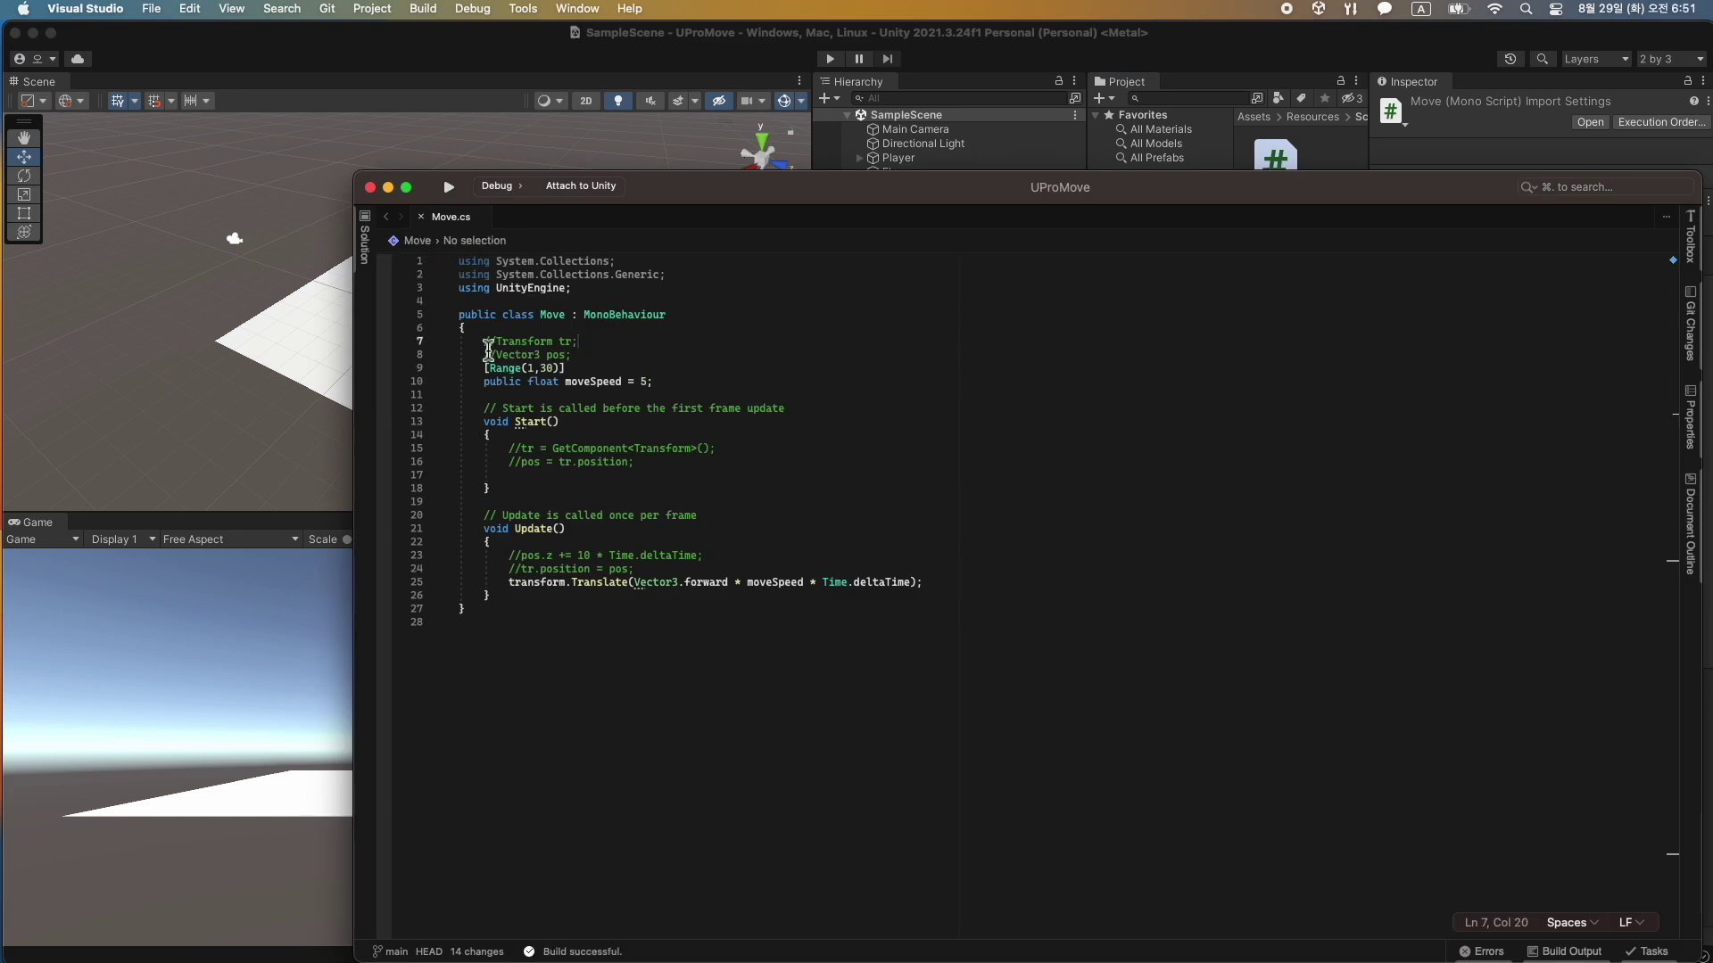
Replace the commented tr and pos fields with public float roteSpeed = 200.
drag(483, 342, 585, 356)
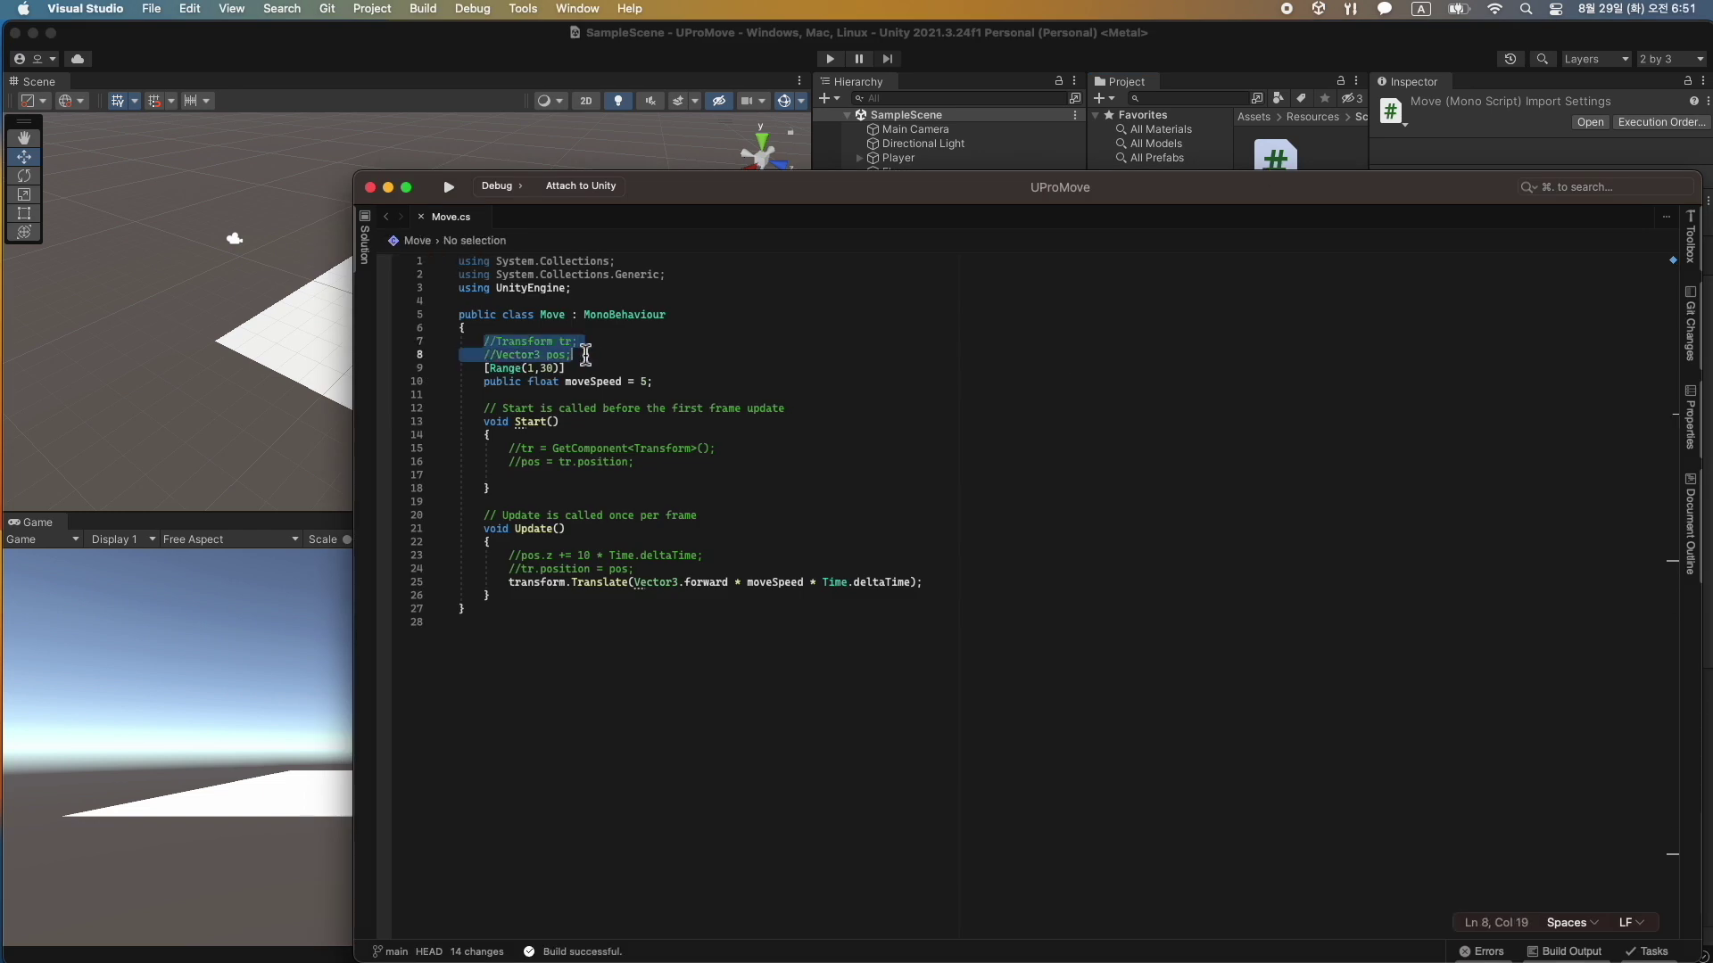
key(Delete)
key(Delete)
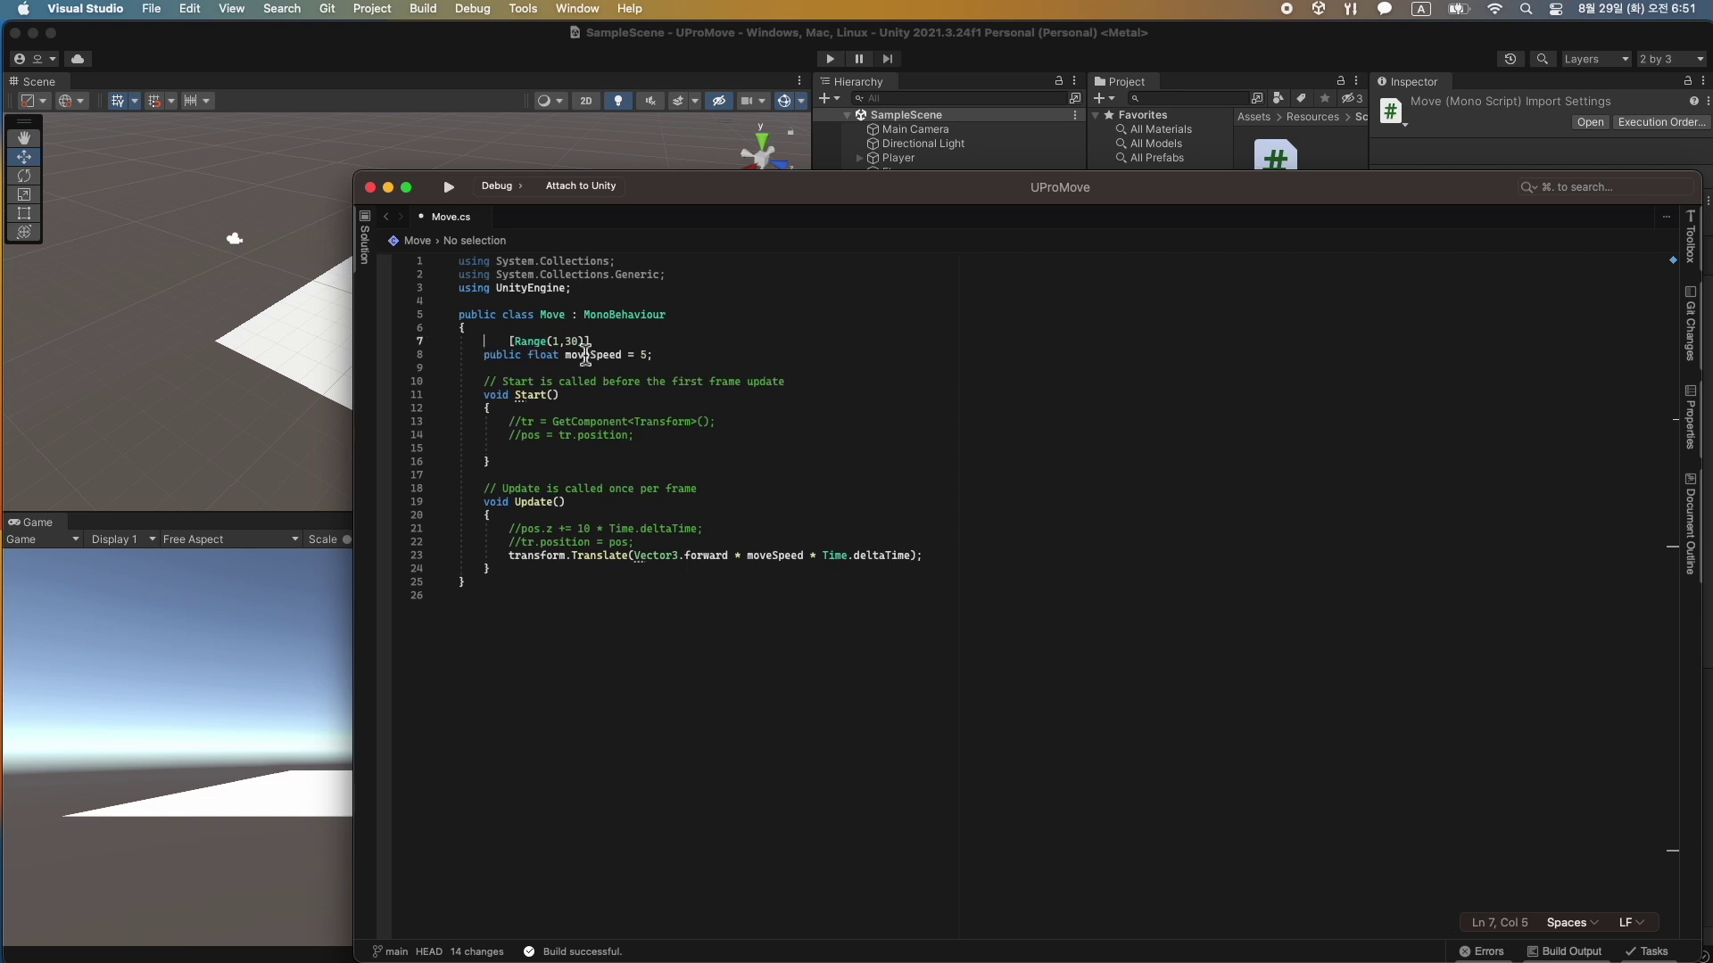
key(Delete)
key(Delete)
key(Delete)
key(Delete)
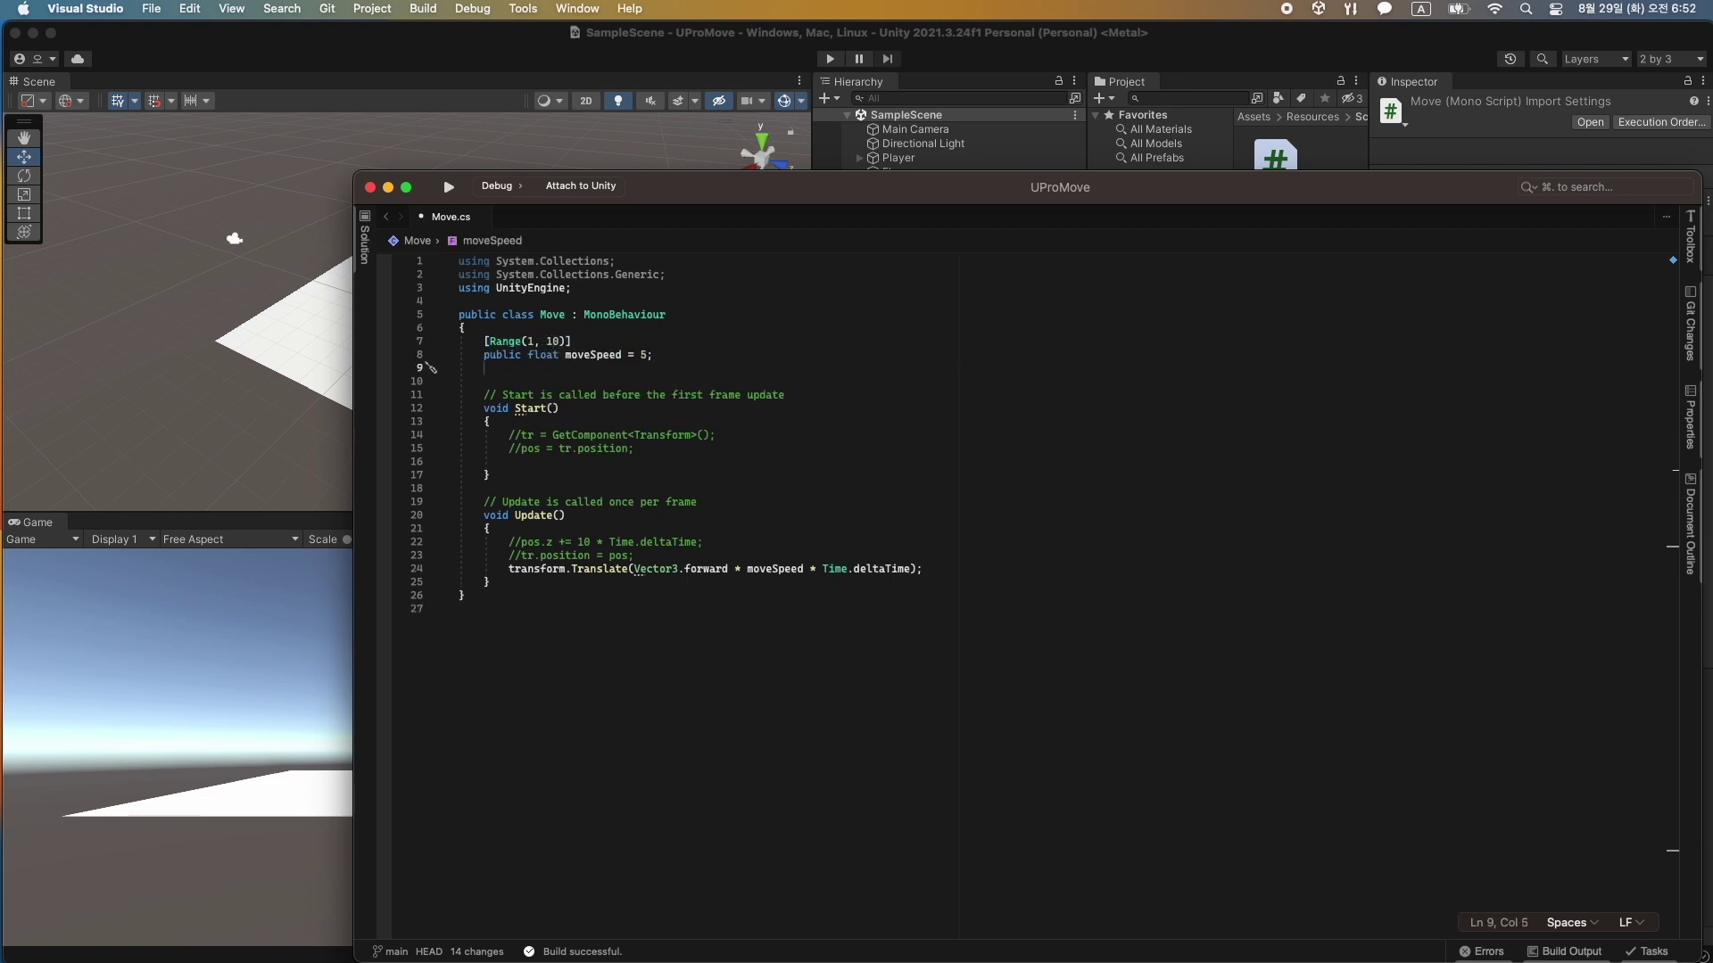
text(public fl)
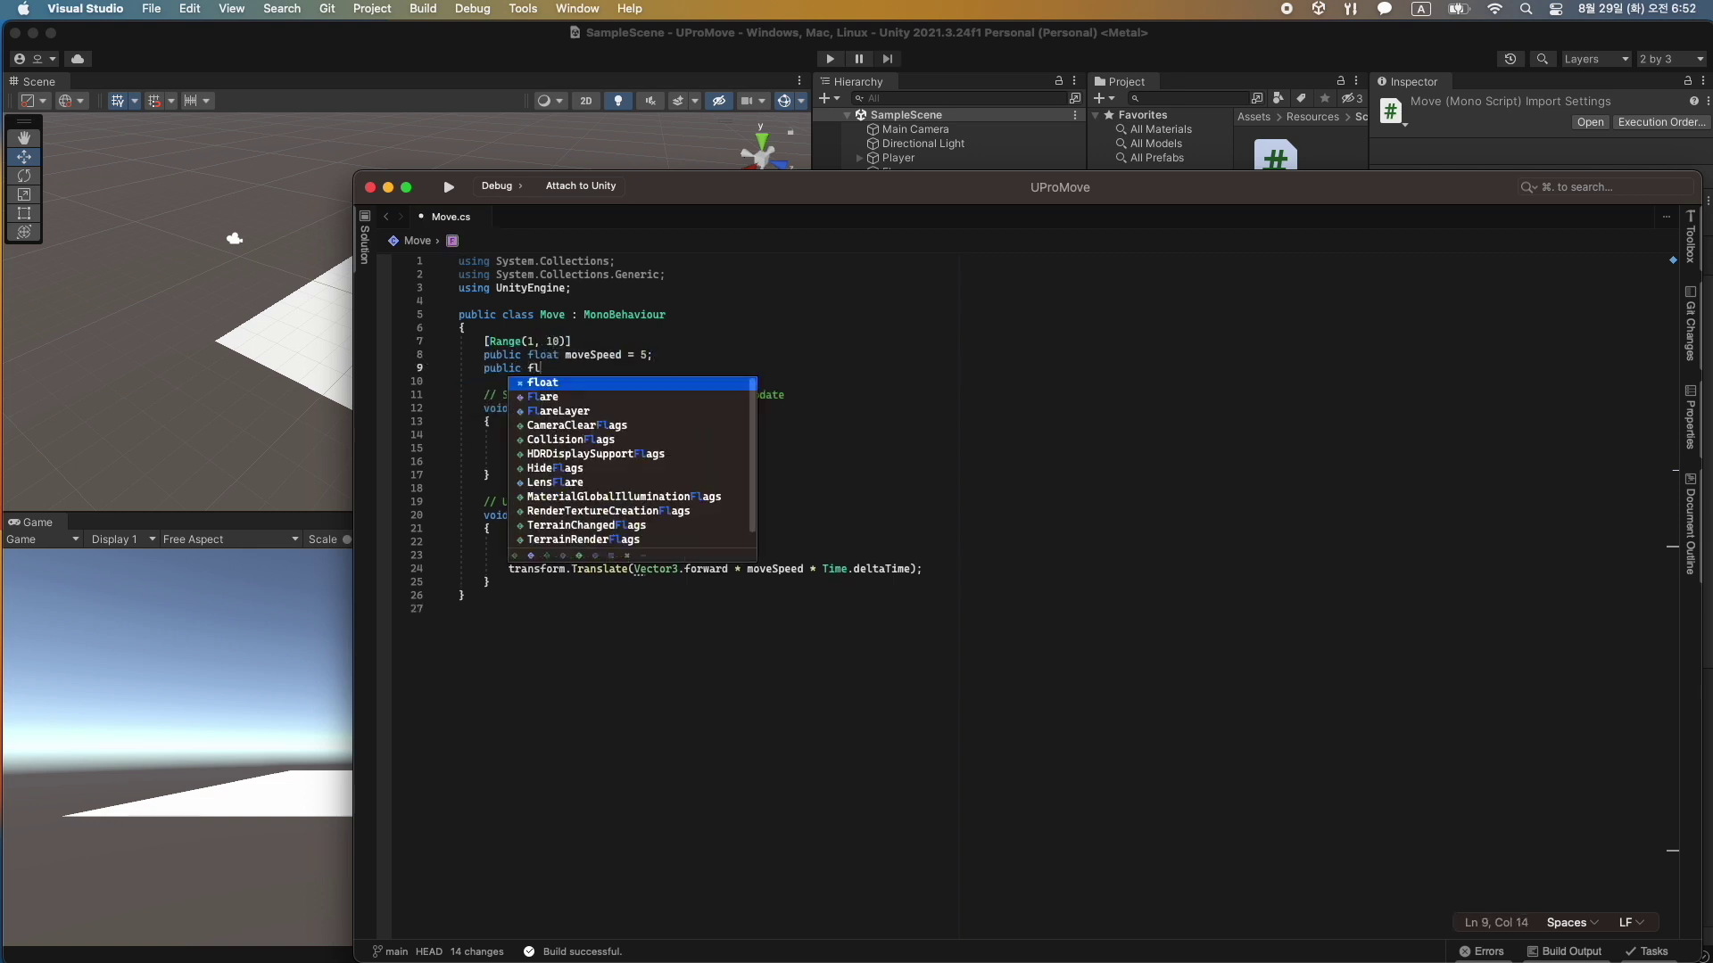
text(oat roteSp)
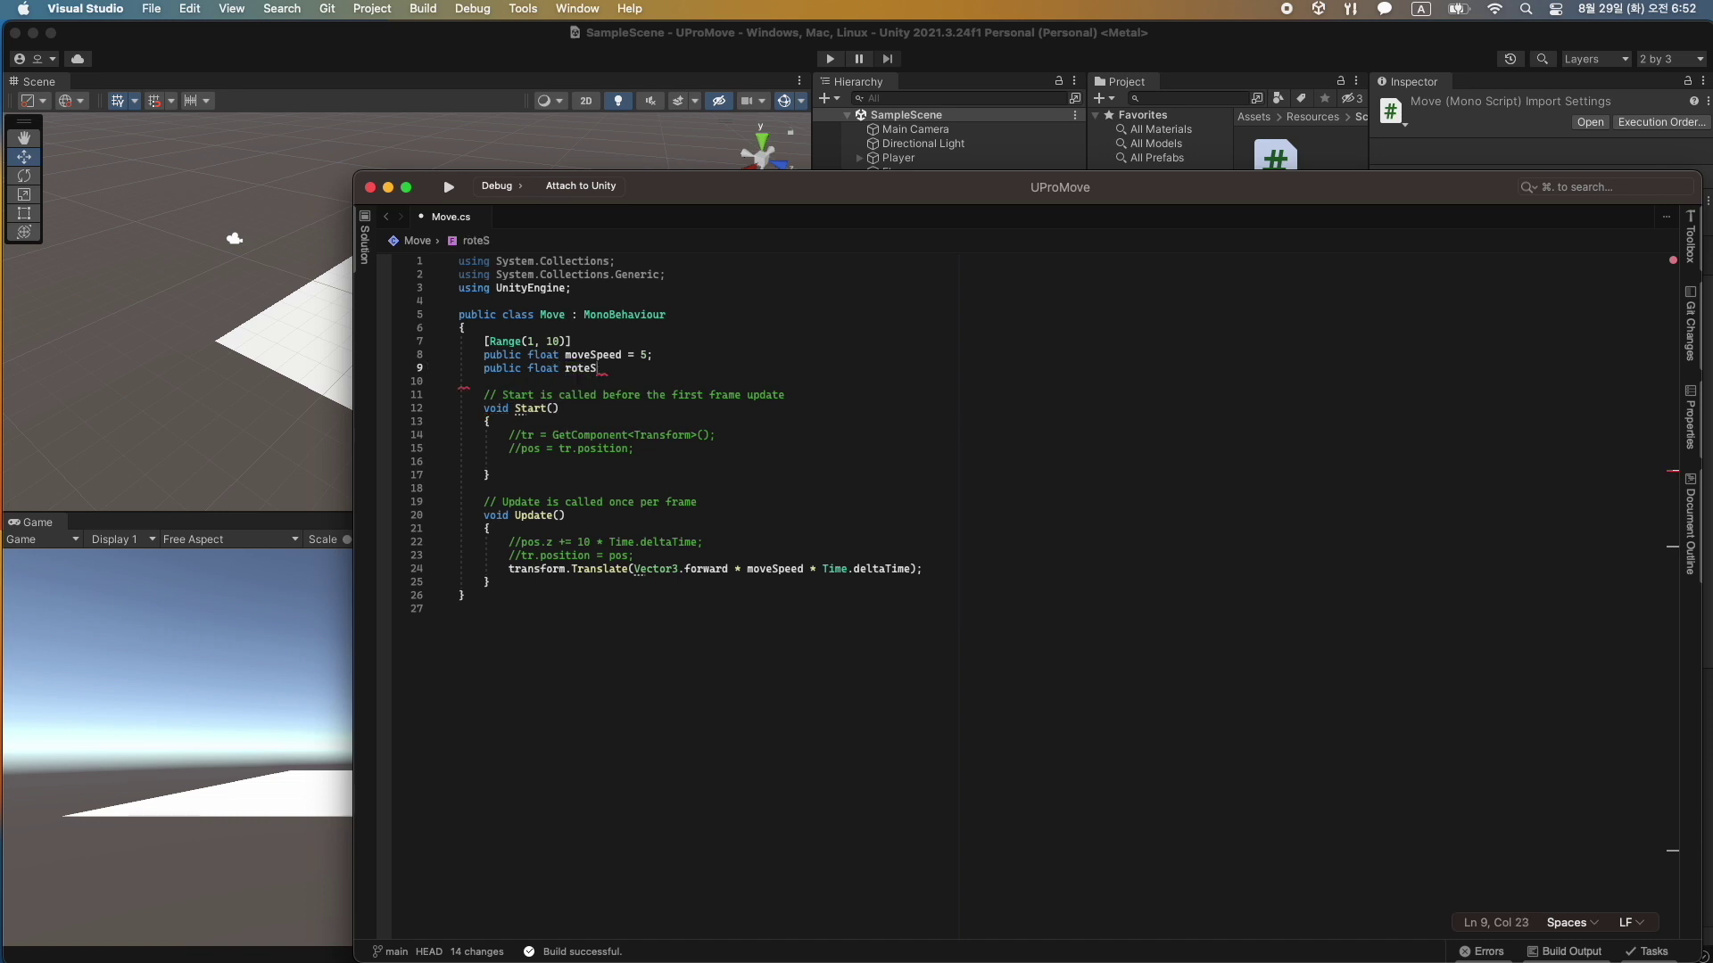
text(eed =2)
Delete the leftover commented lines in Start() and Update().
click(616, 438)
key(super+BackSpace)
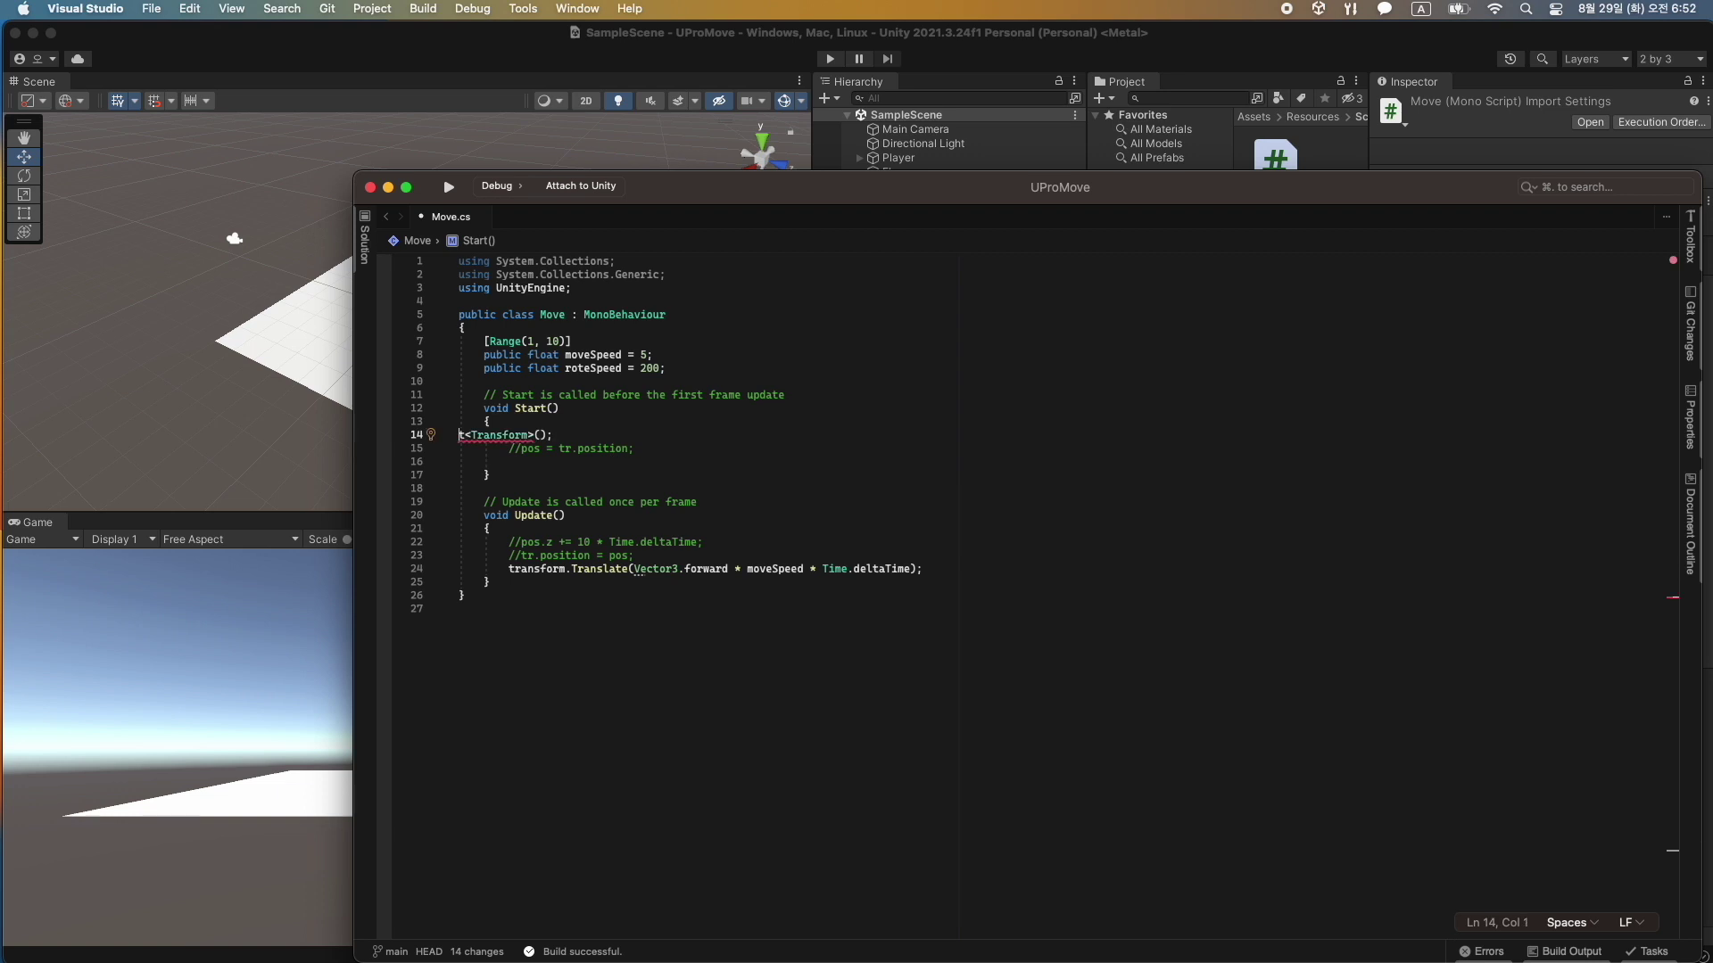
drag(689, 454, 460, 435)
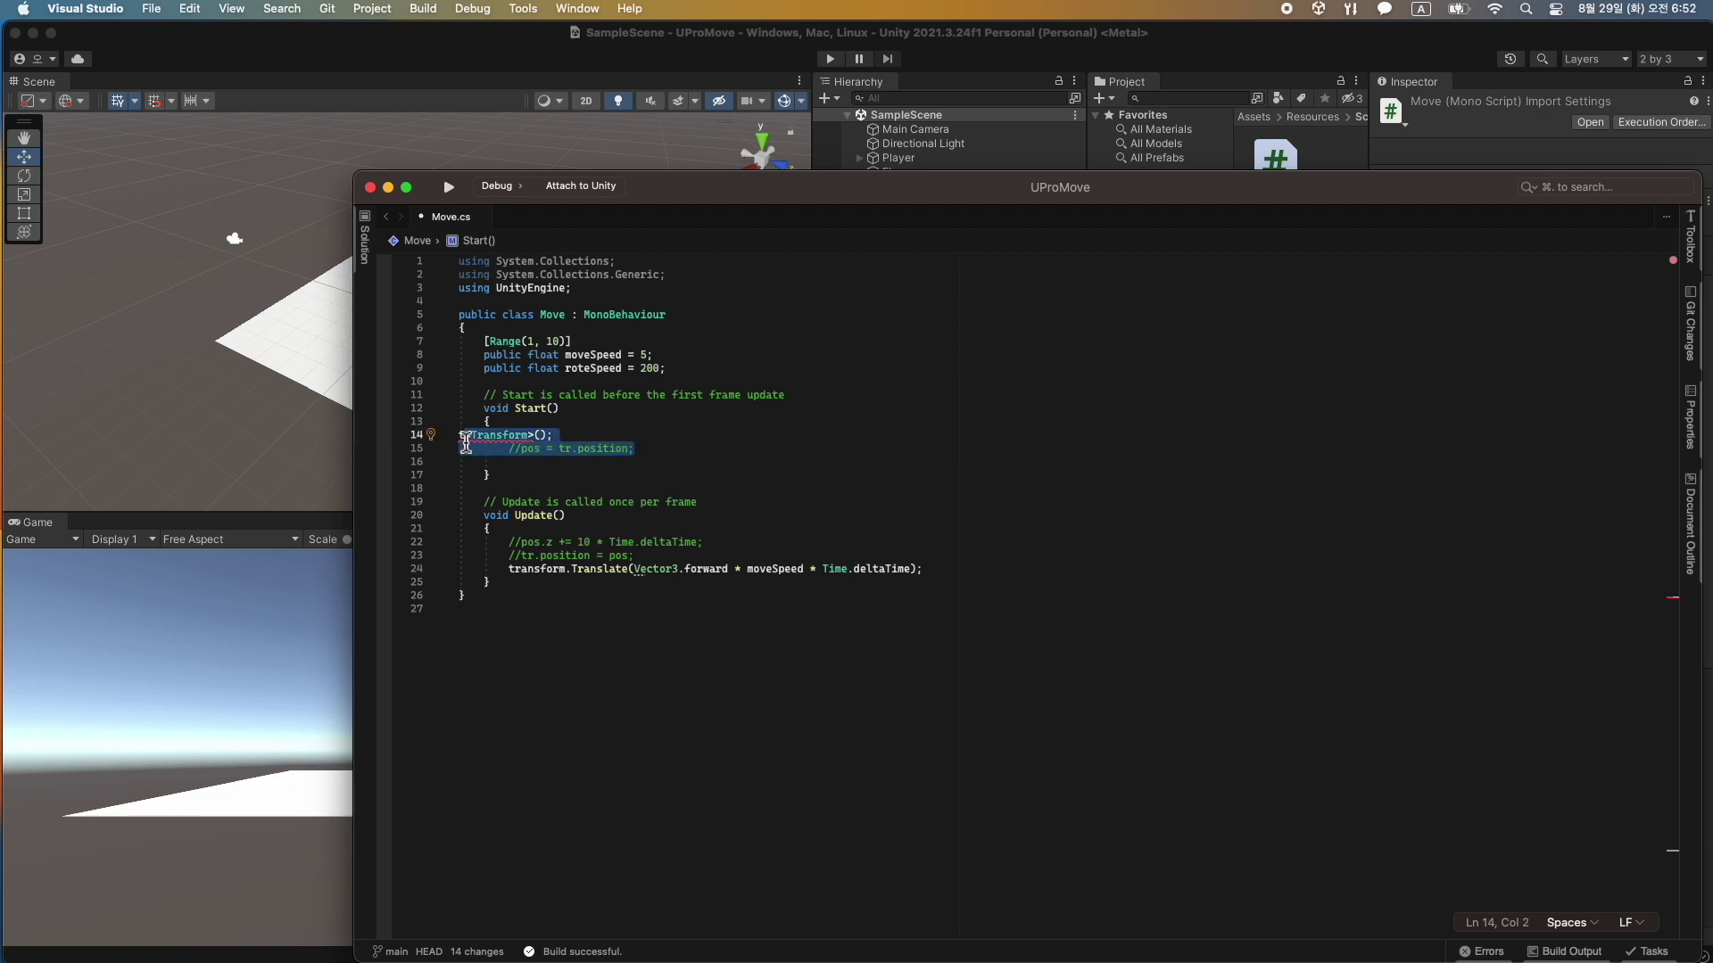
key(BackSpace)
key(BackSpace)
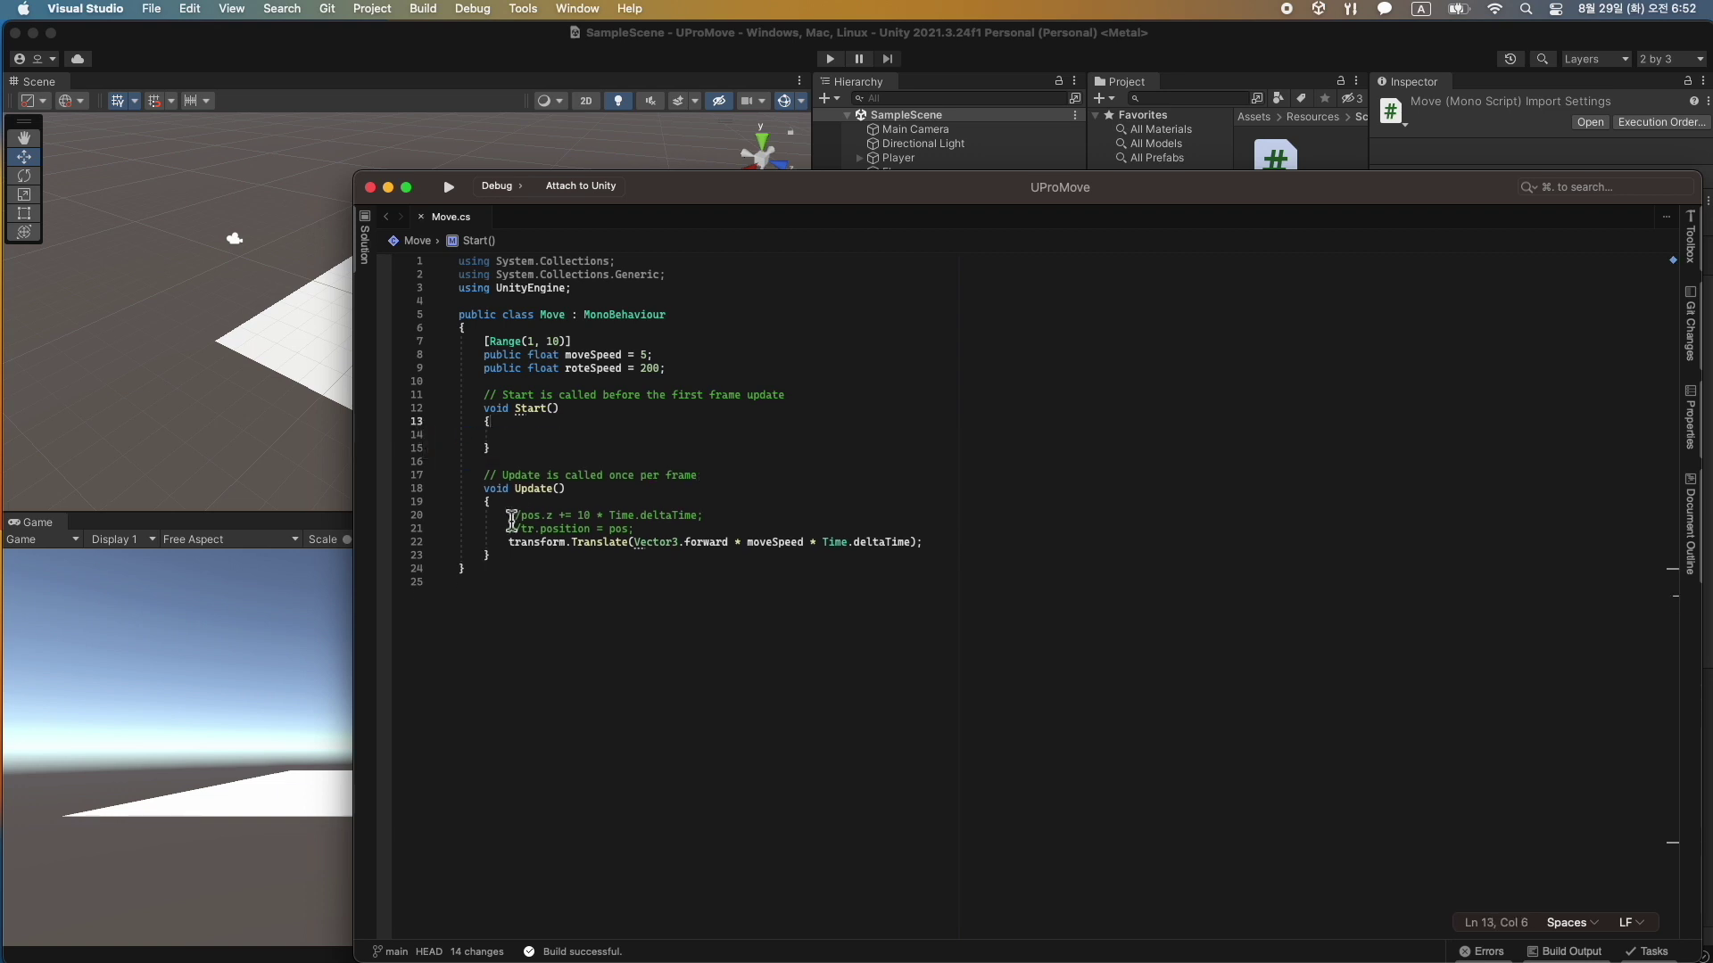
drag(509, 517, 931, 527)
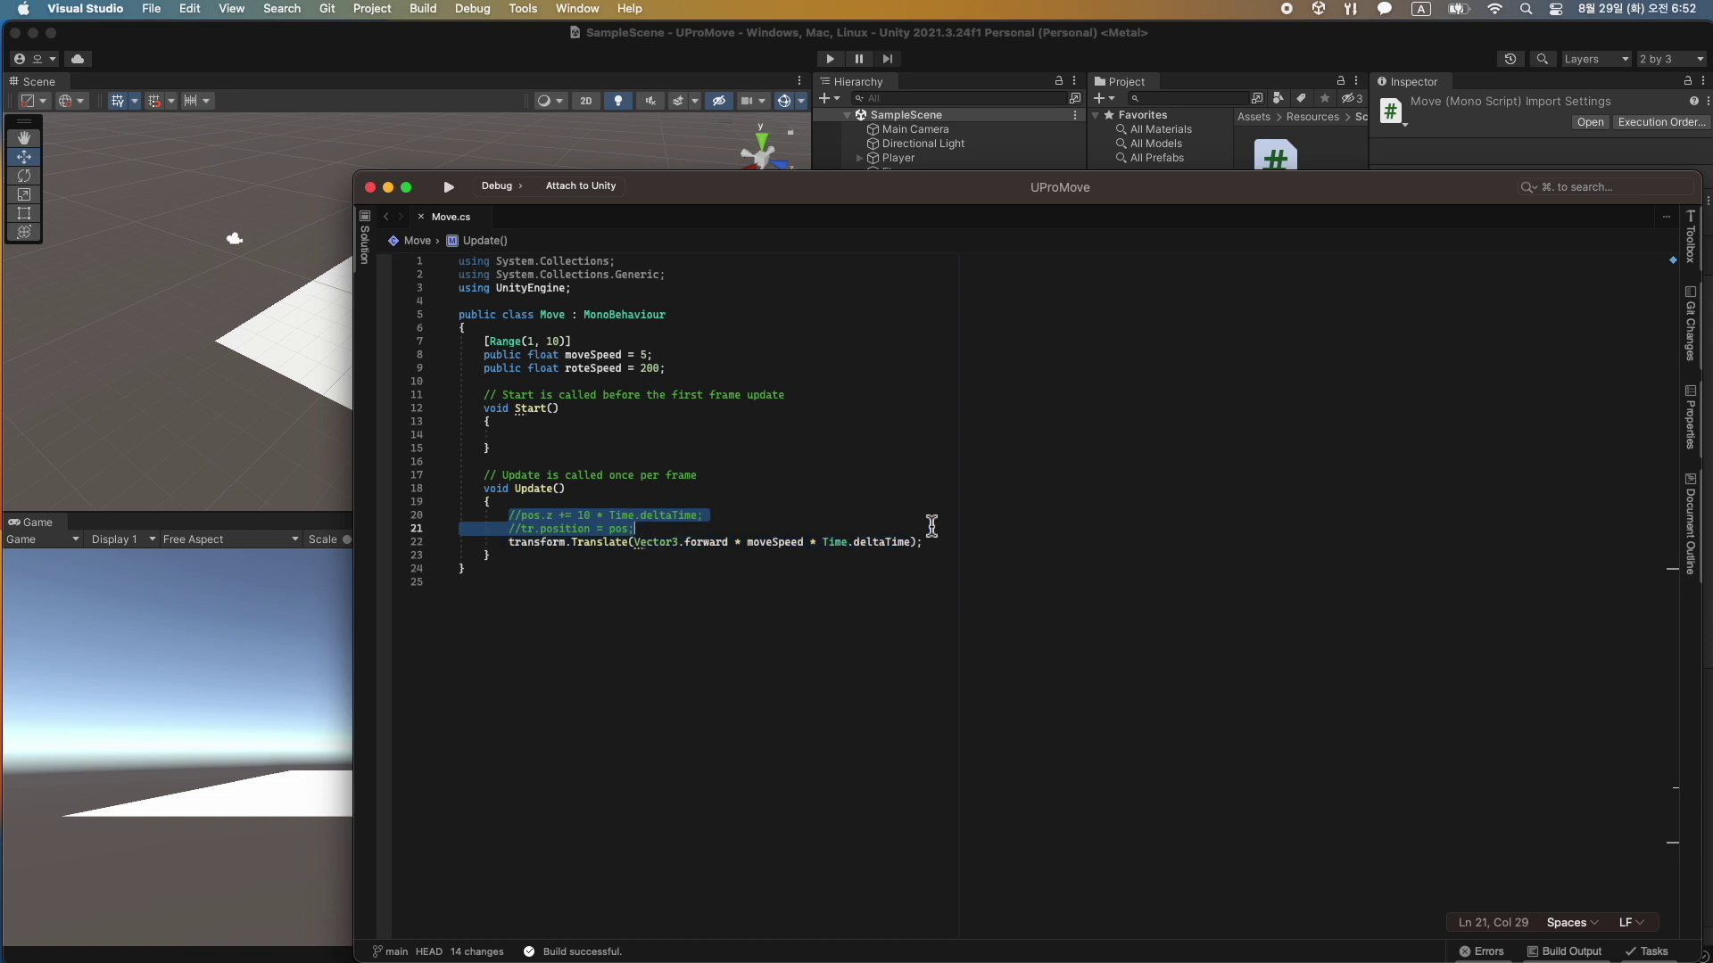
key(BackSpace)
Declare h and v in Update from the Horizontal and Vertical axes via Input.GetAxis.
text(float h)
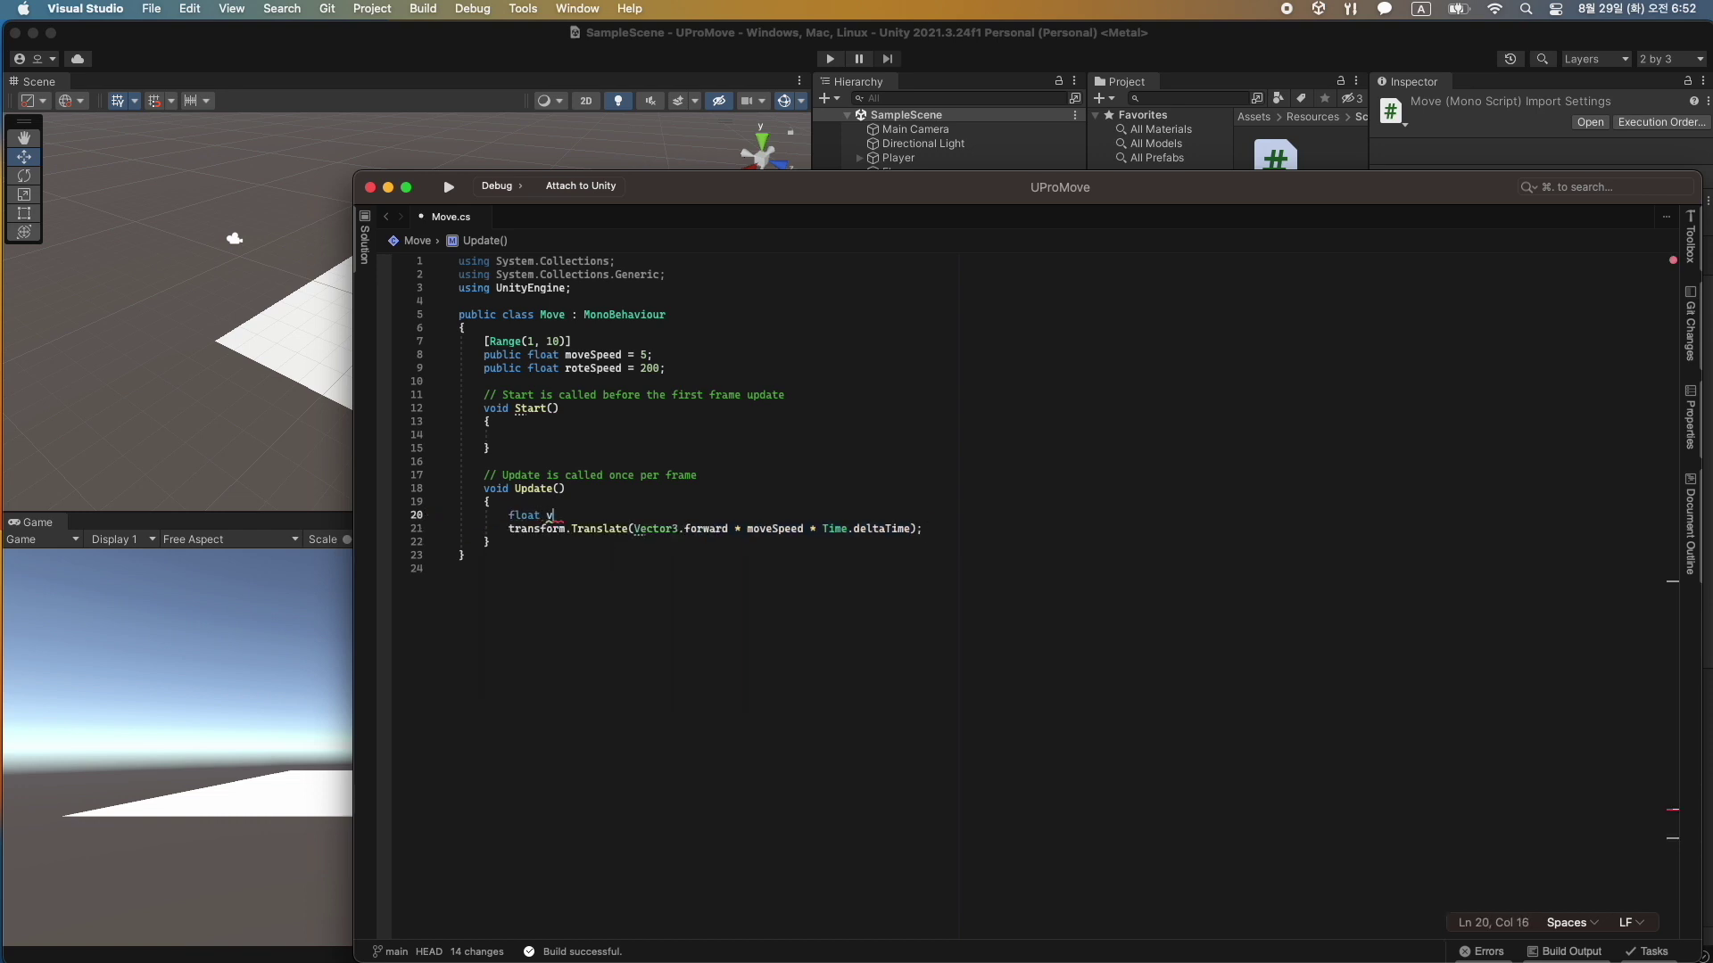
text(=Input.)
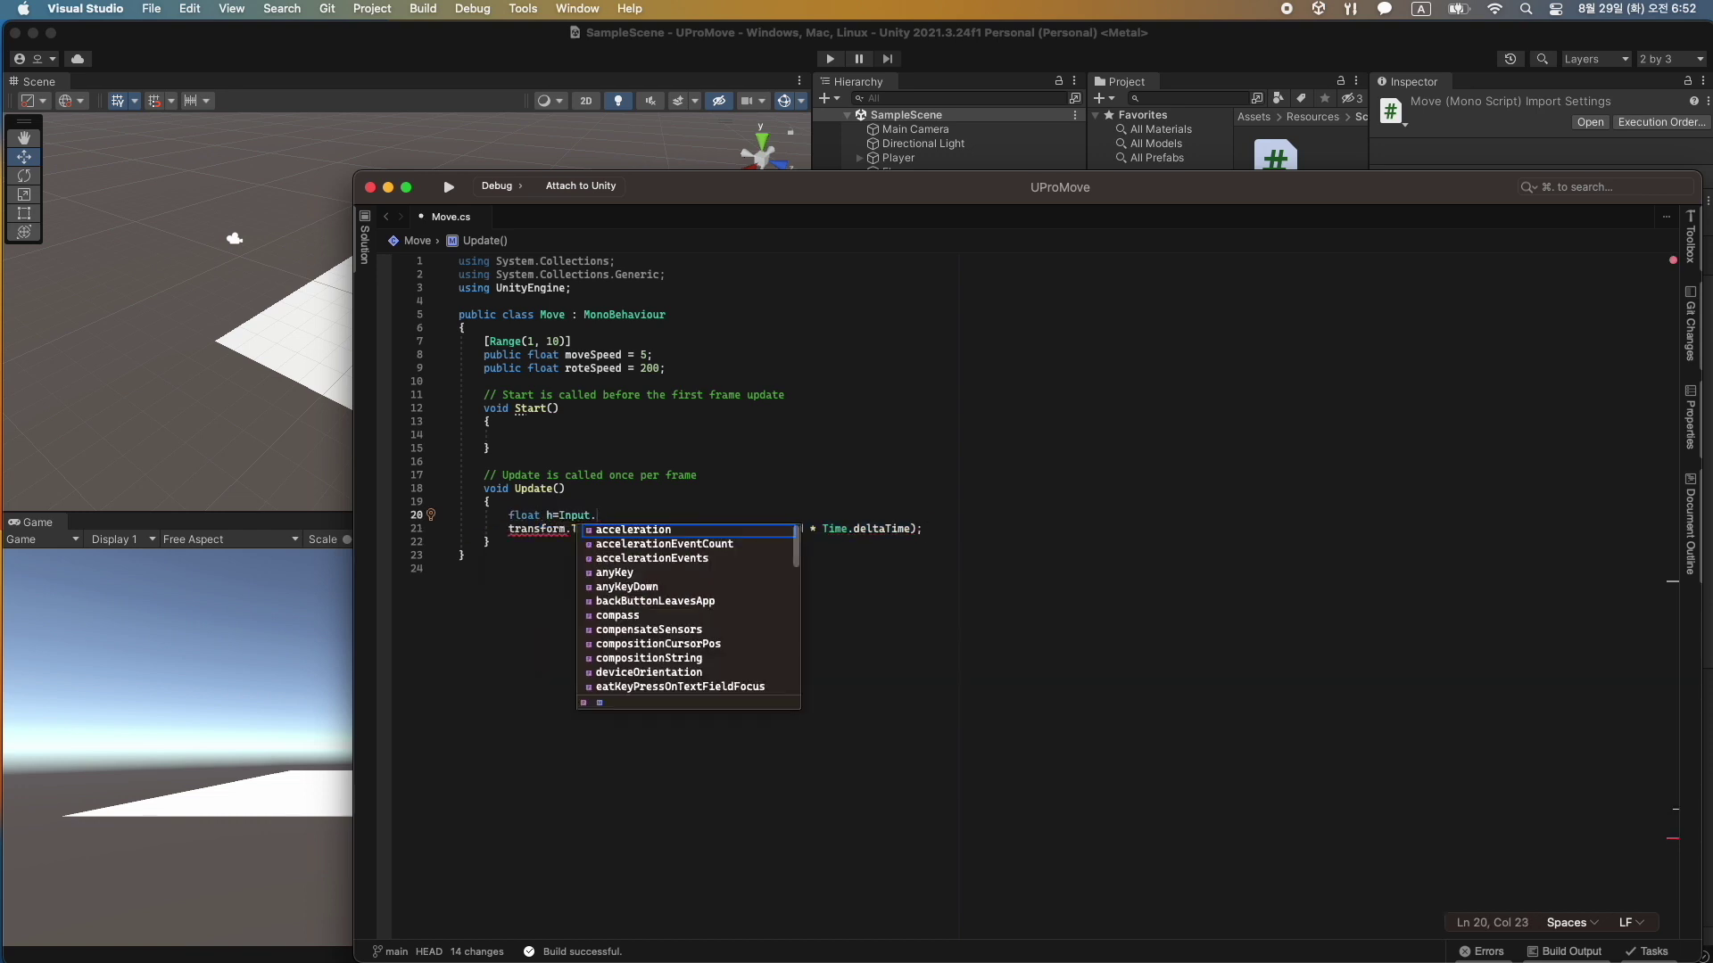
text(GetAx)
key(Tab)
text(()
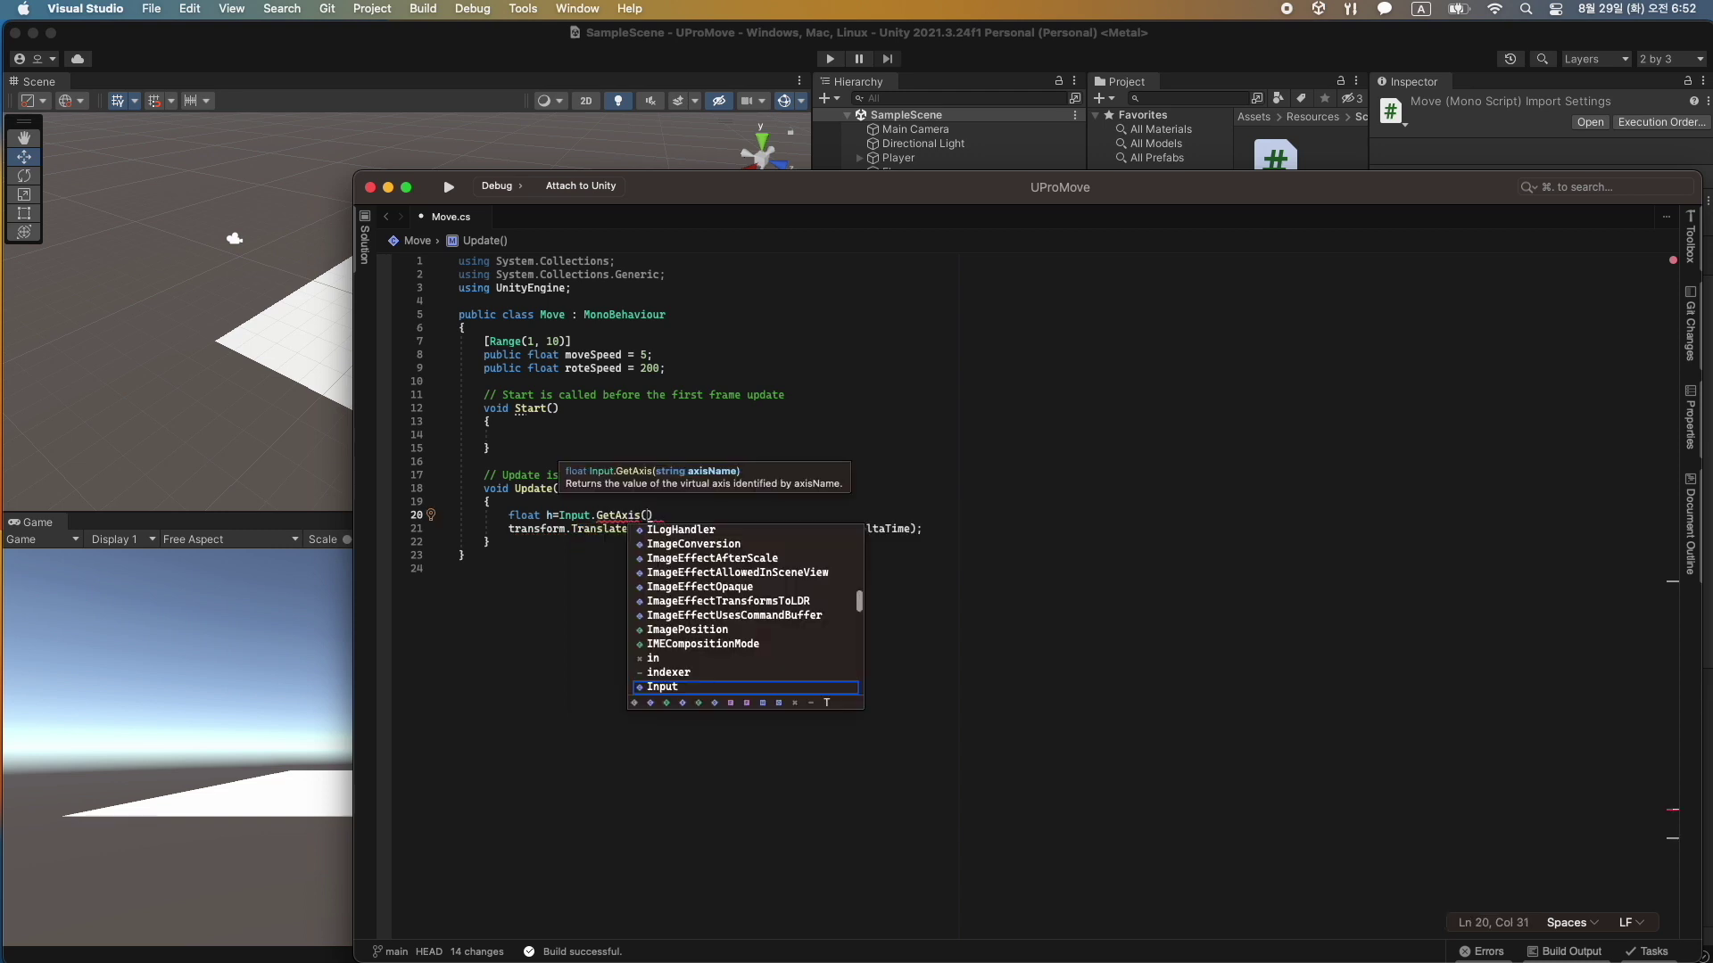
text("Hor)
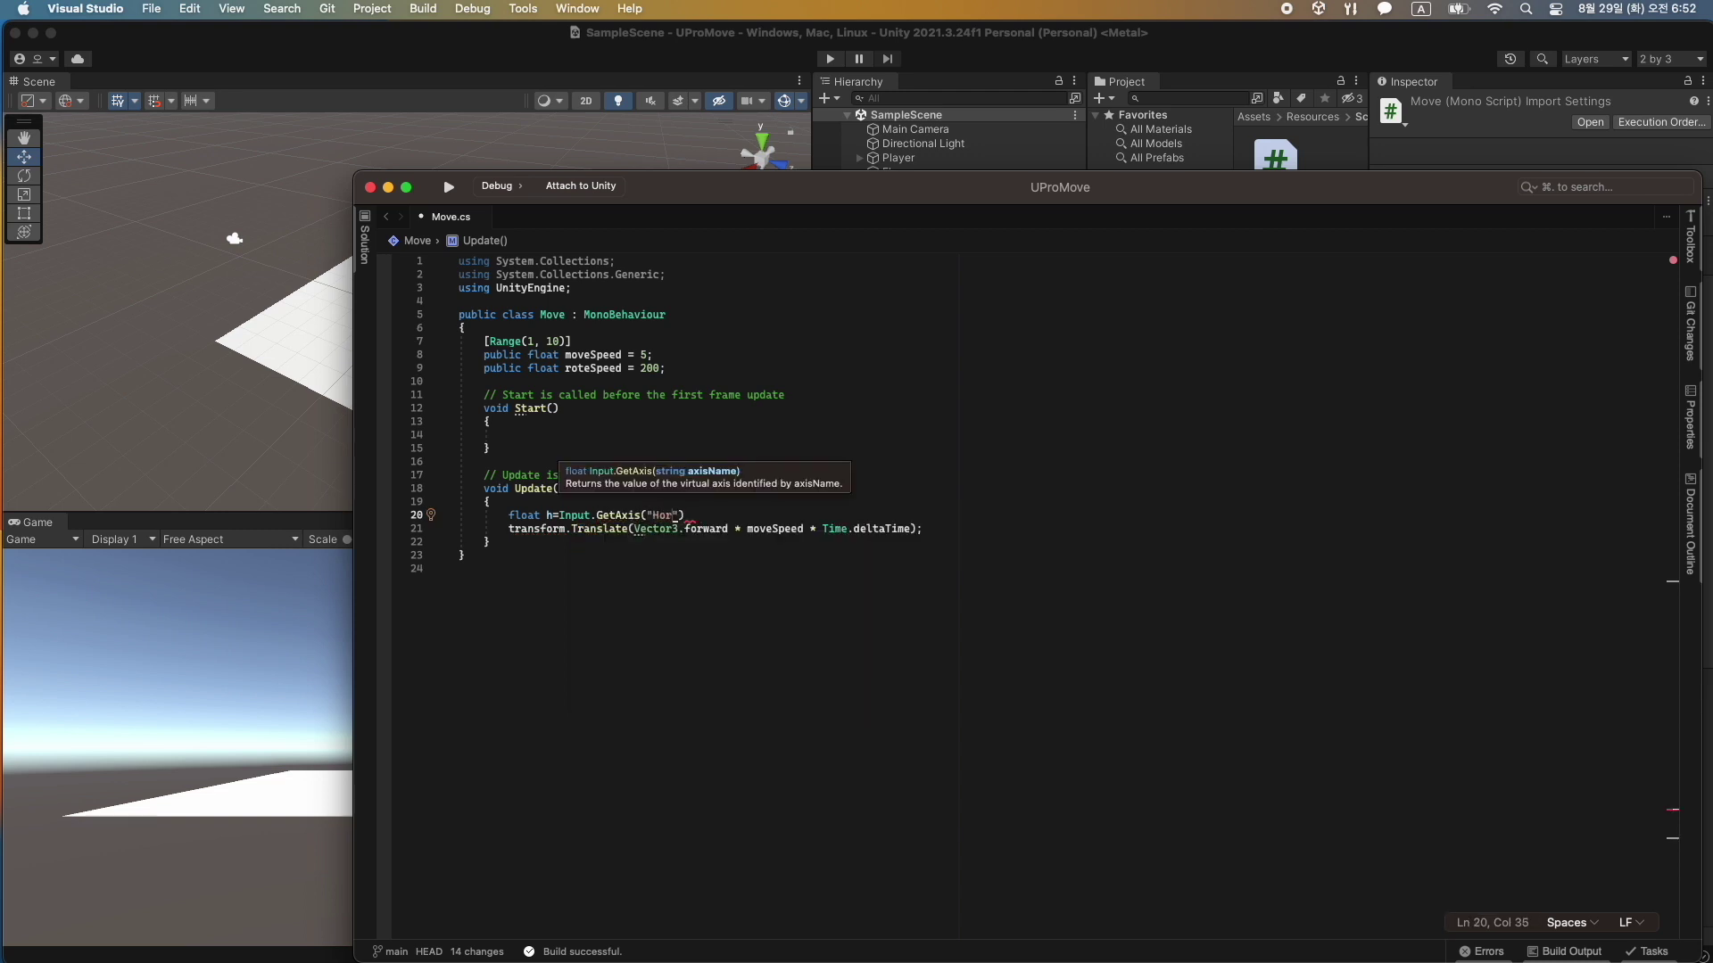
text(izontal");)
key(Return)
text(floa)
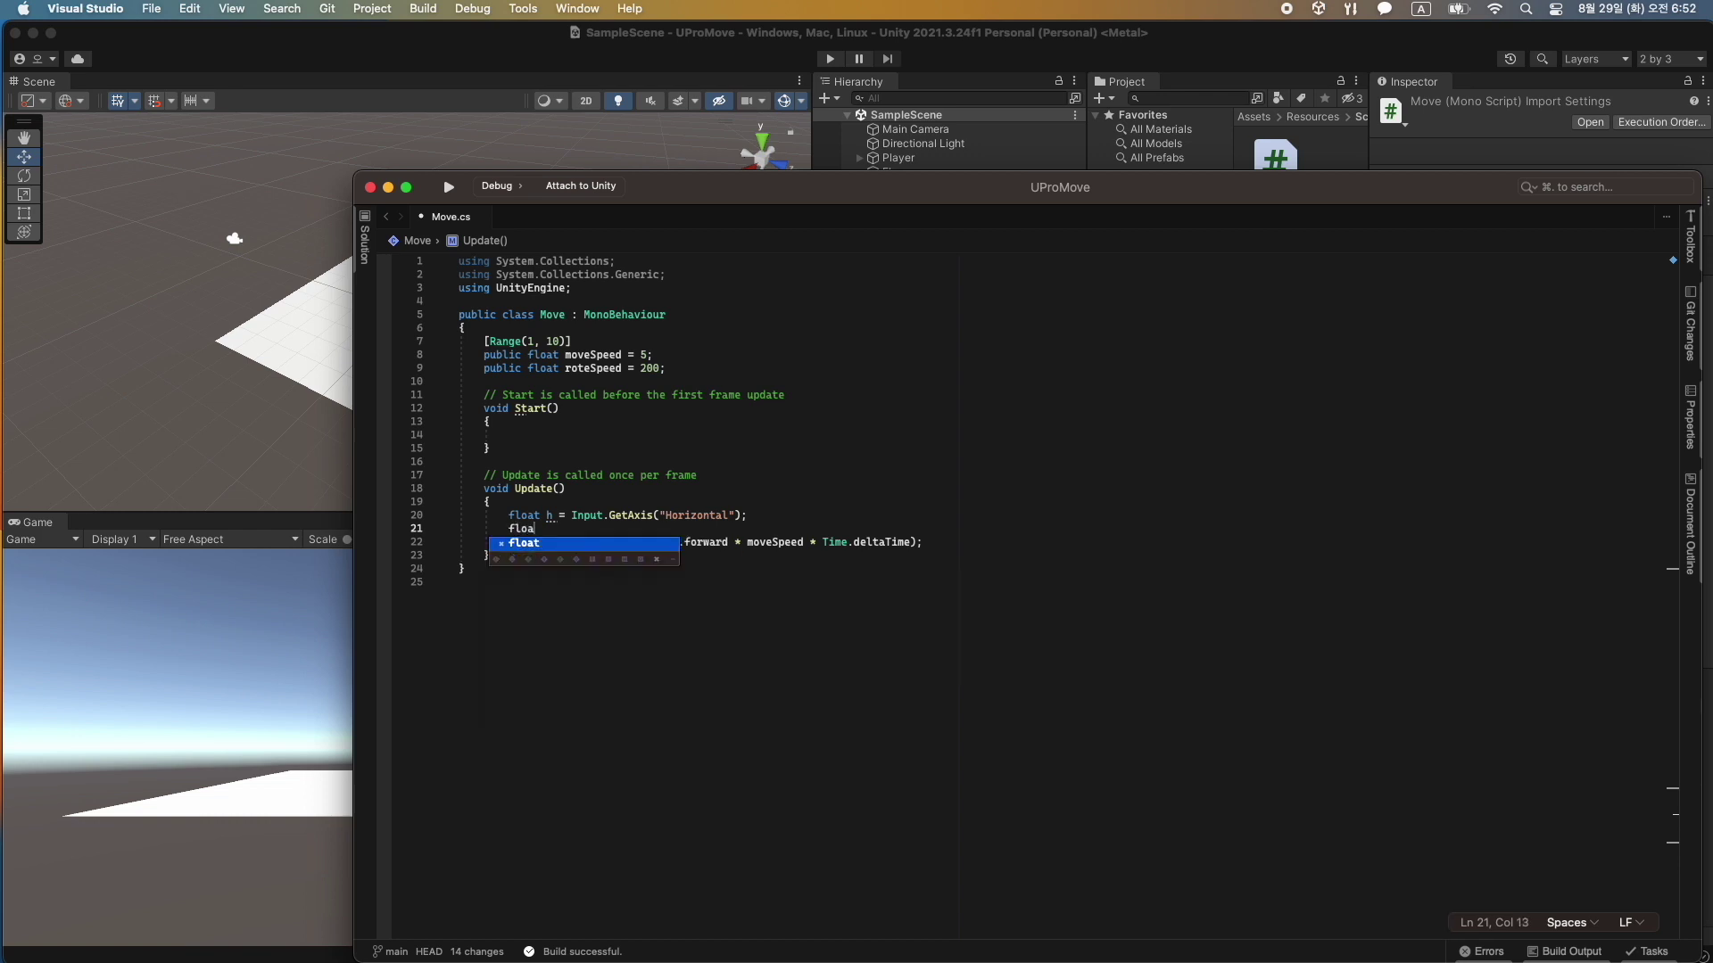
text(t v=Input.g)
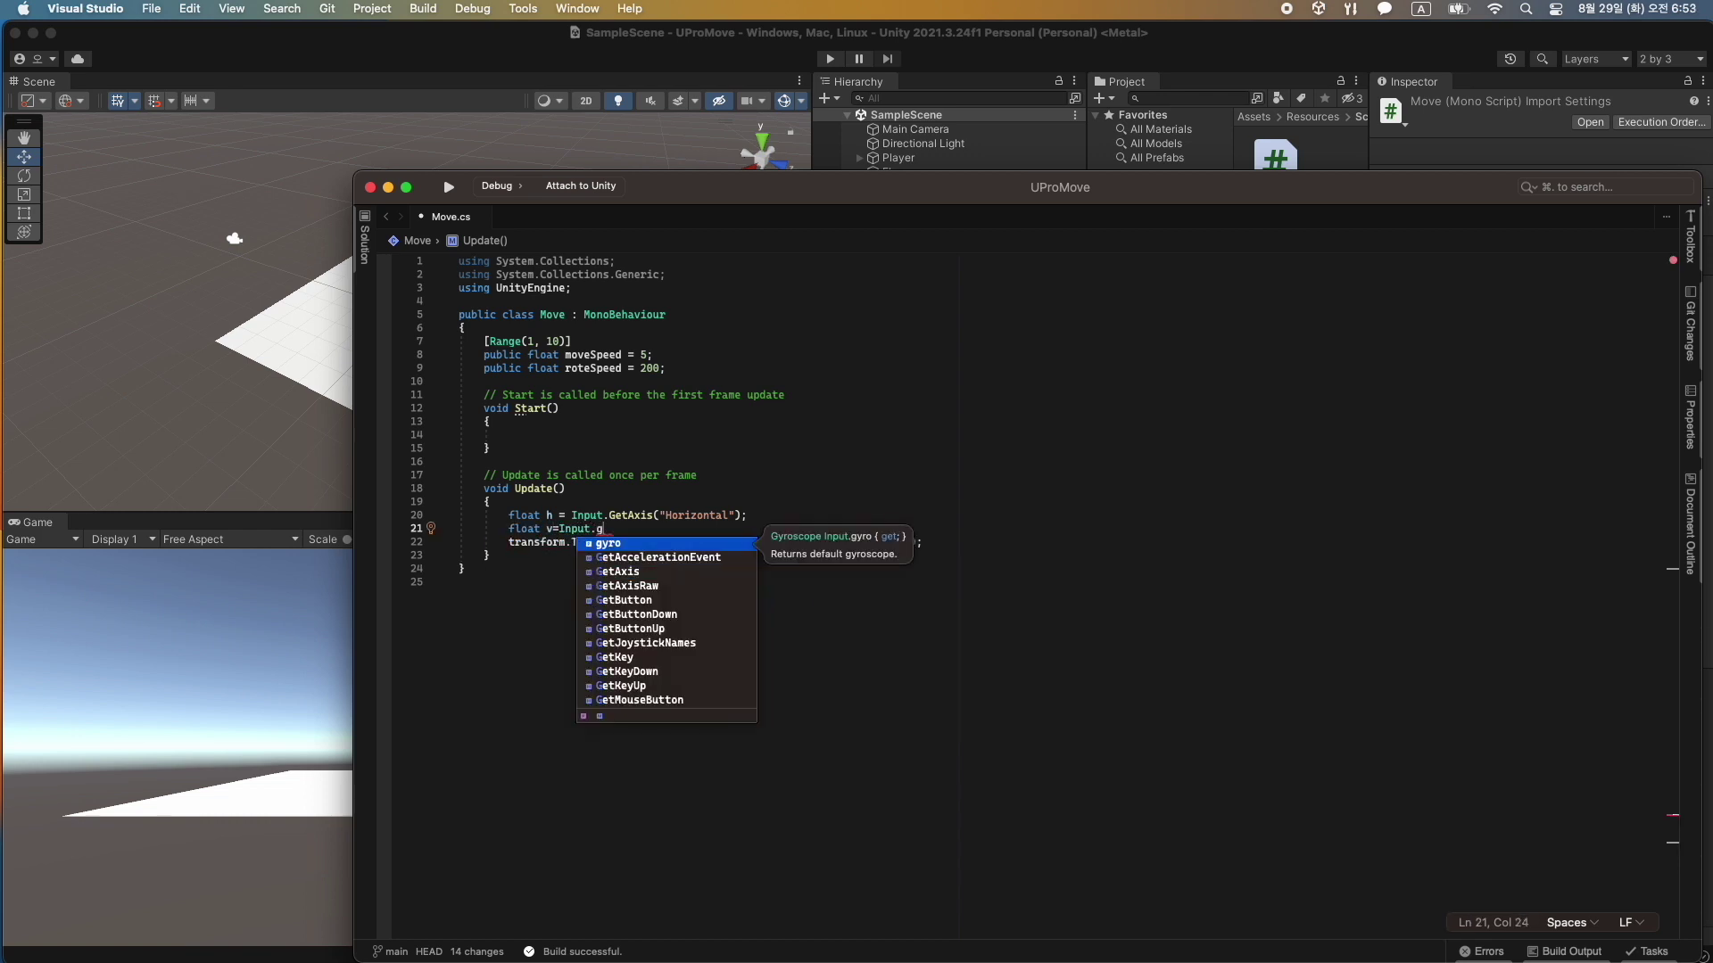
text(etA)
key(Tab)
text((")
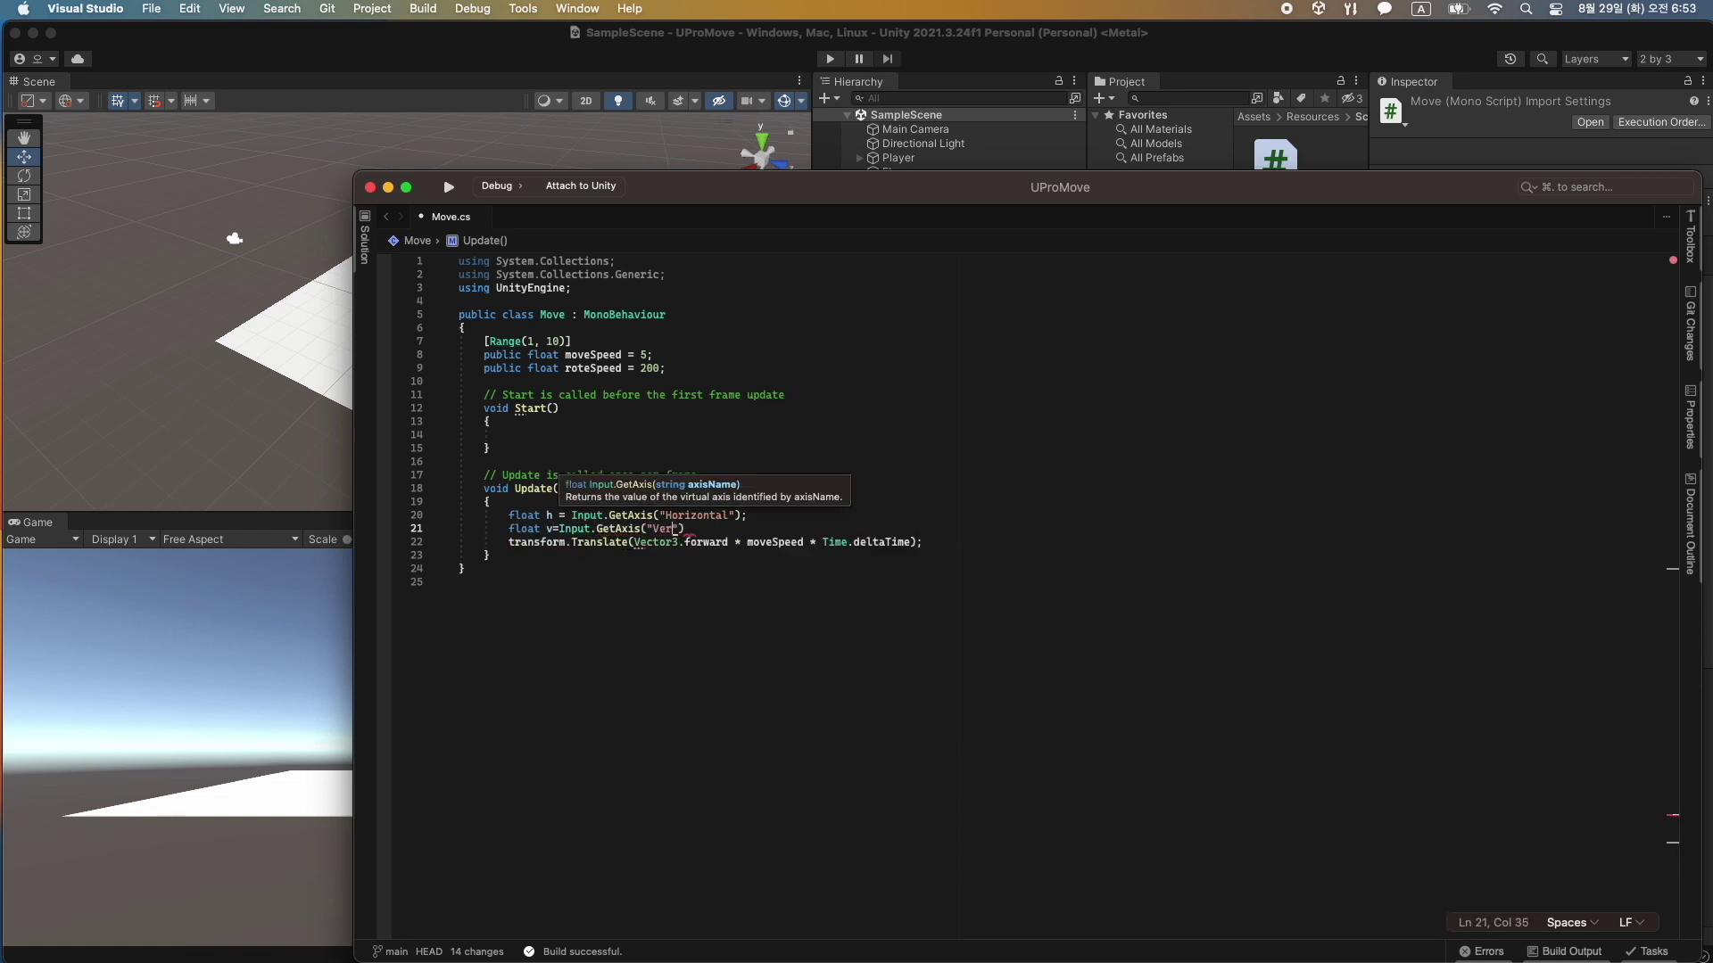
key(BackSpace)
key(BackSpace)
text(al")
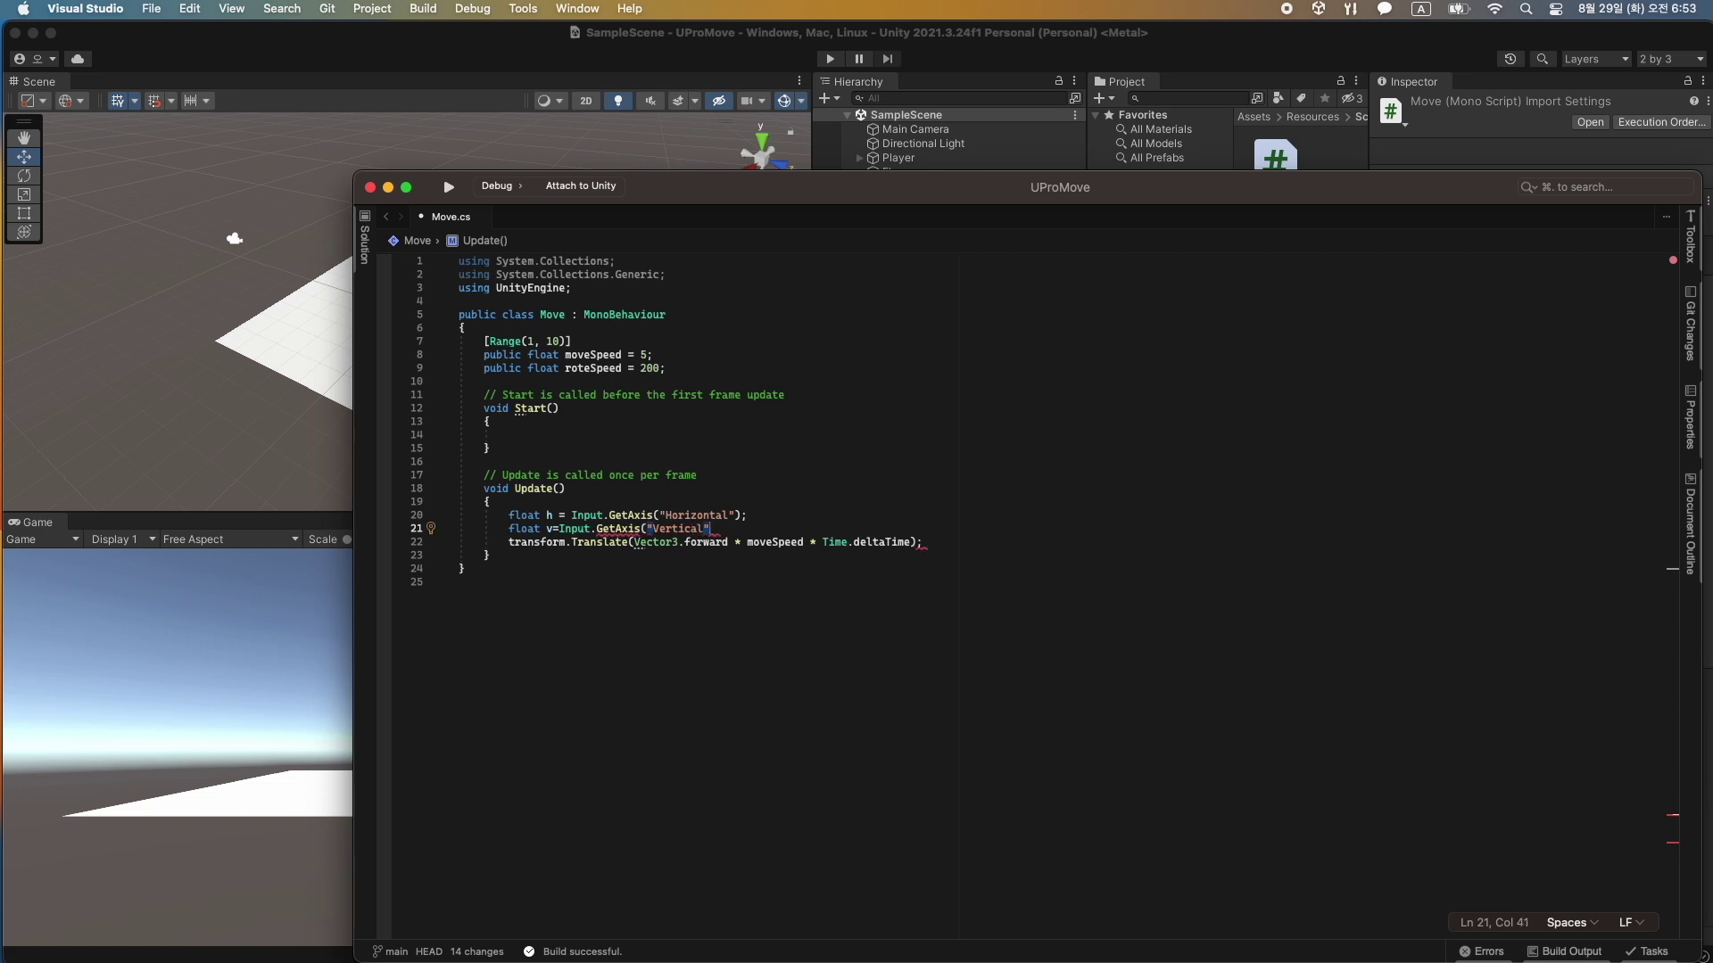
text();)
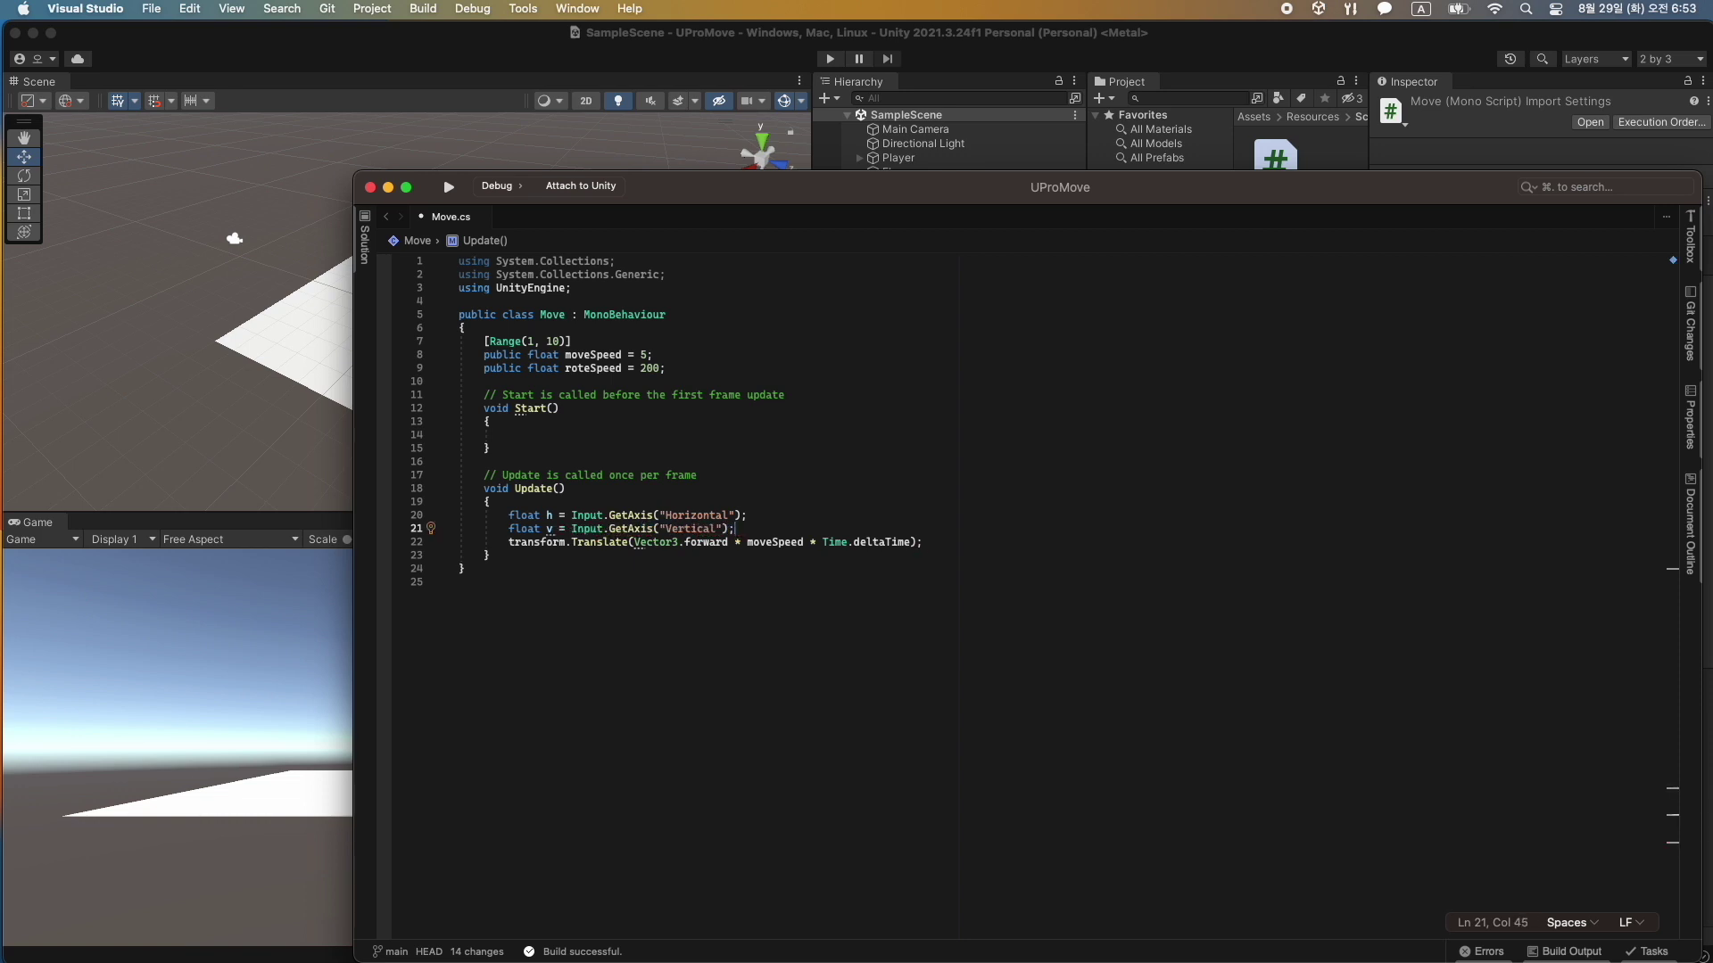
Add r from the Mouse X axis and a direction vector dir = new Vector3(v, 0, h).
key(Return)
text(float r = )
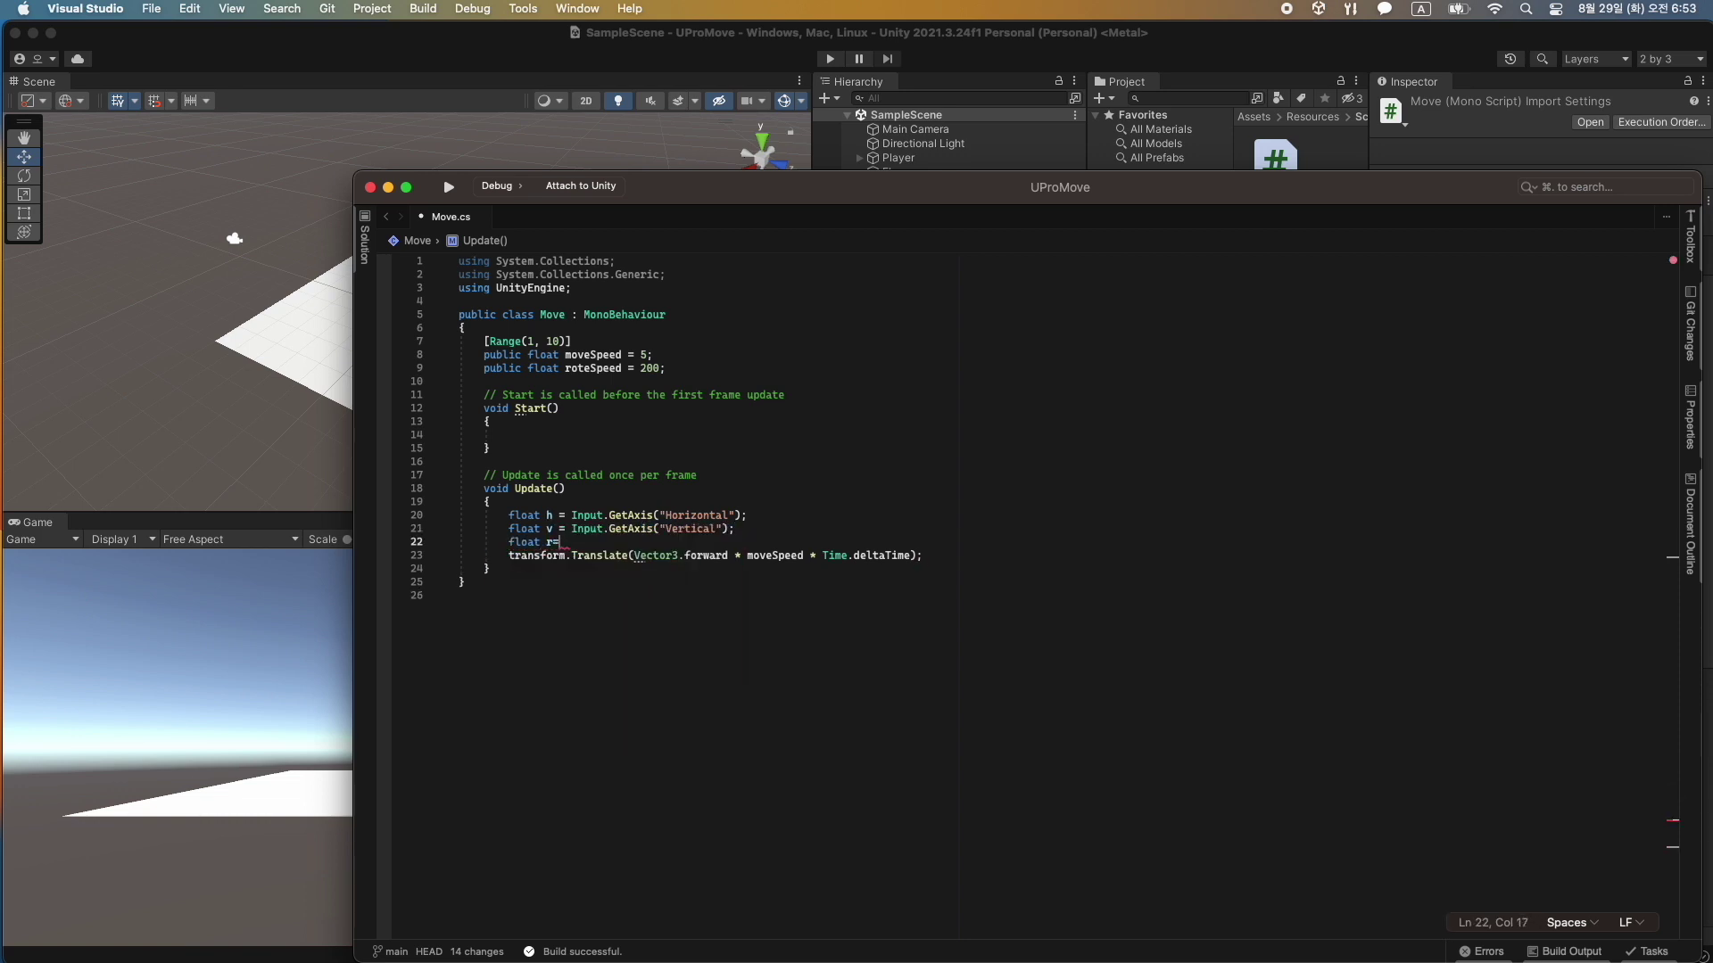
text(Input.GetAxis)
text(("Mouse)
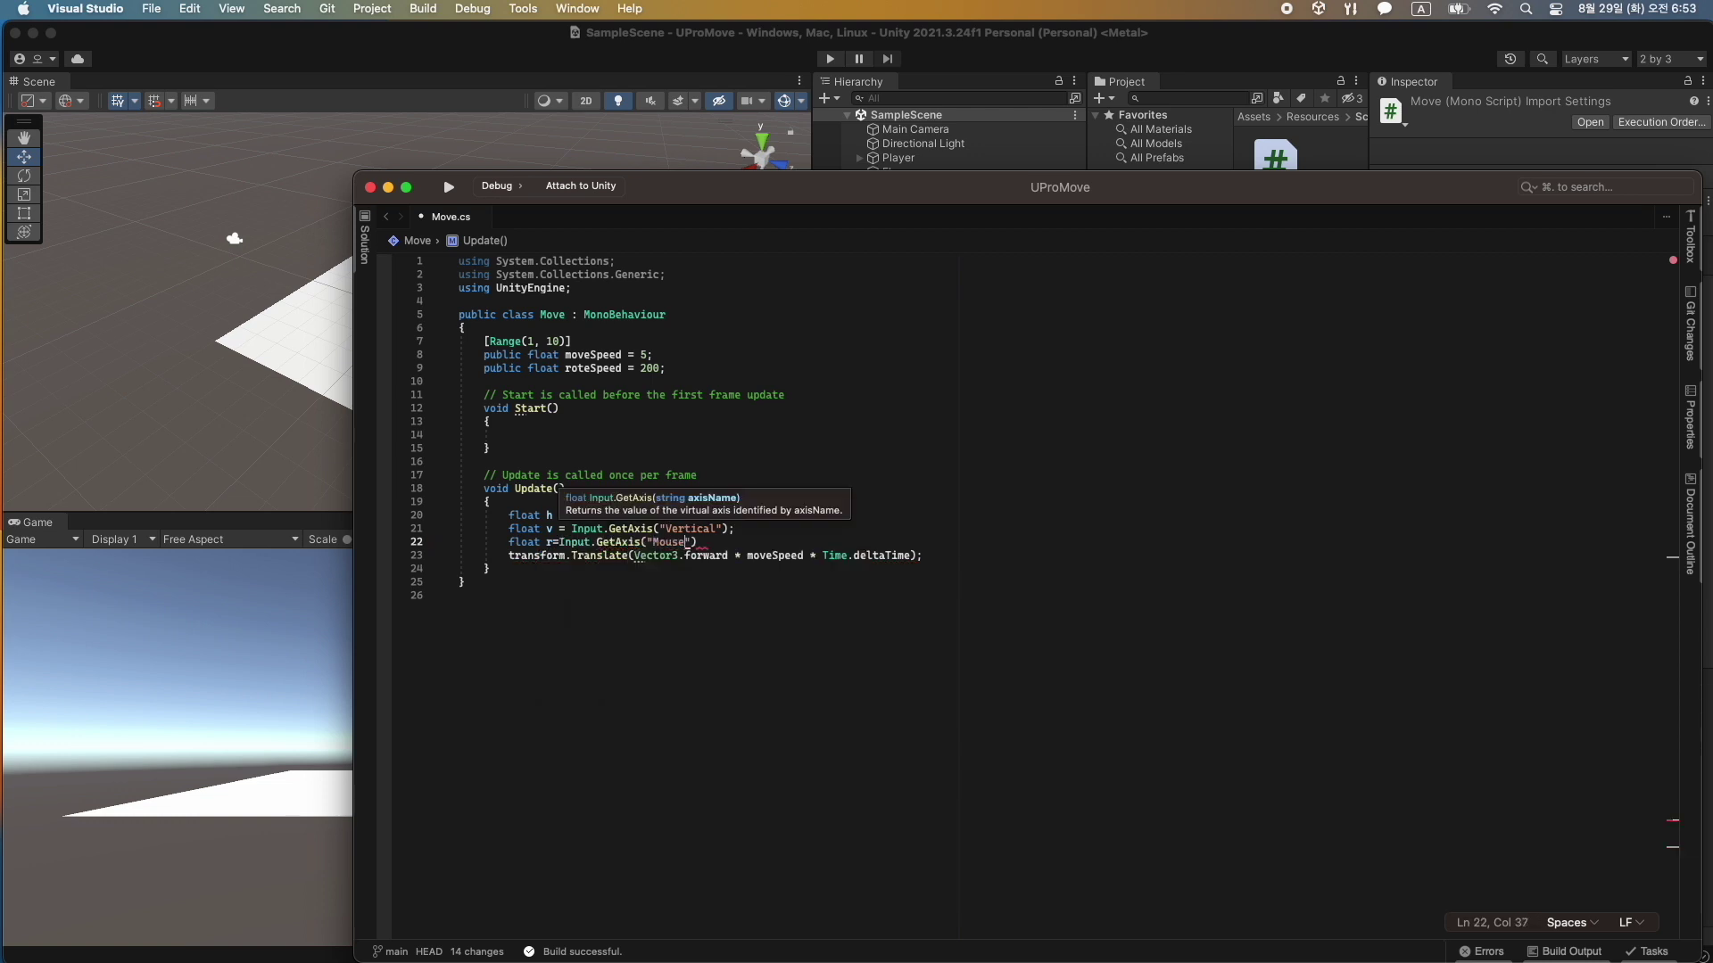
text( X");)
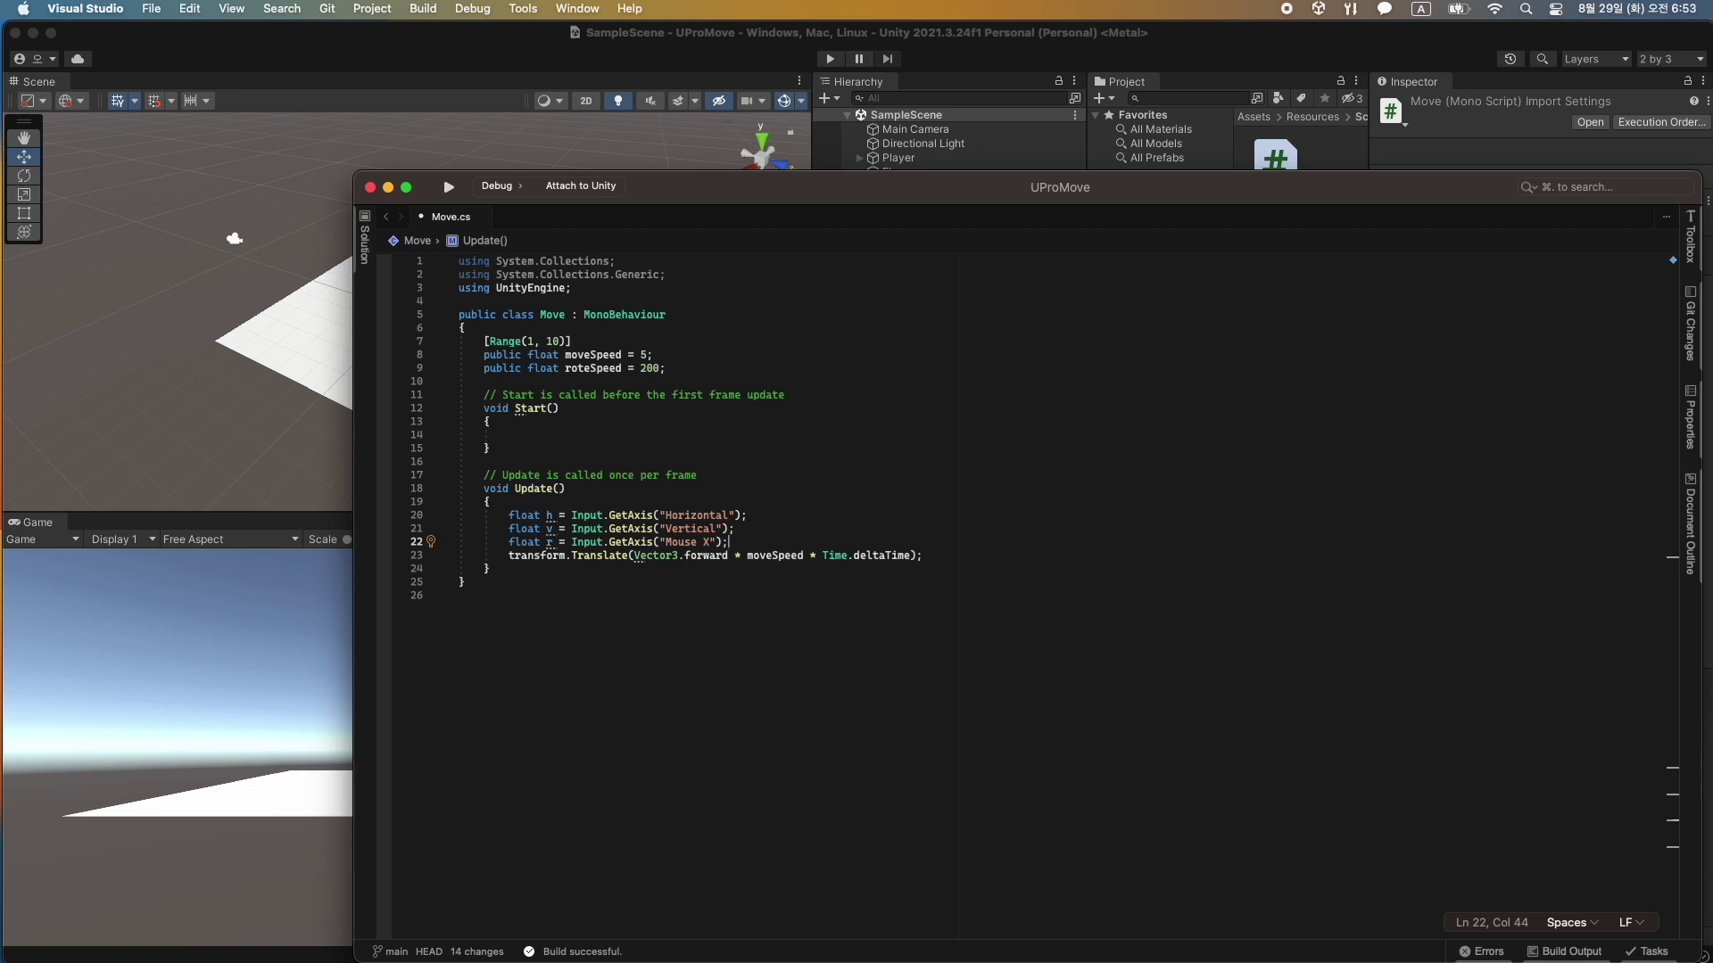
key(Return)
key(Return)
text(Vector3)
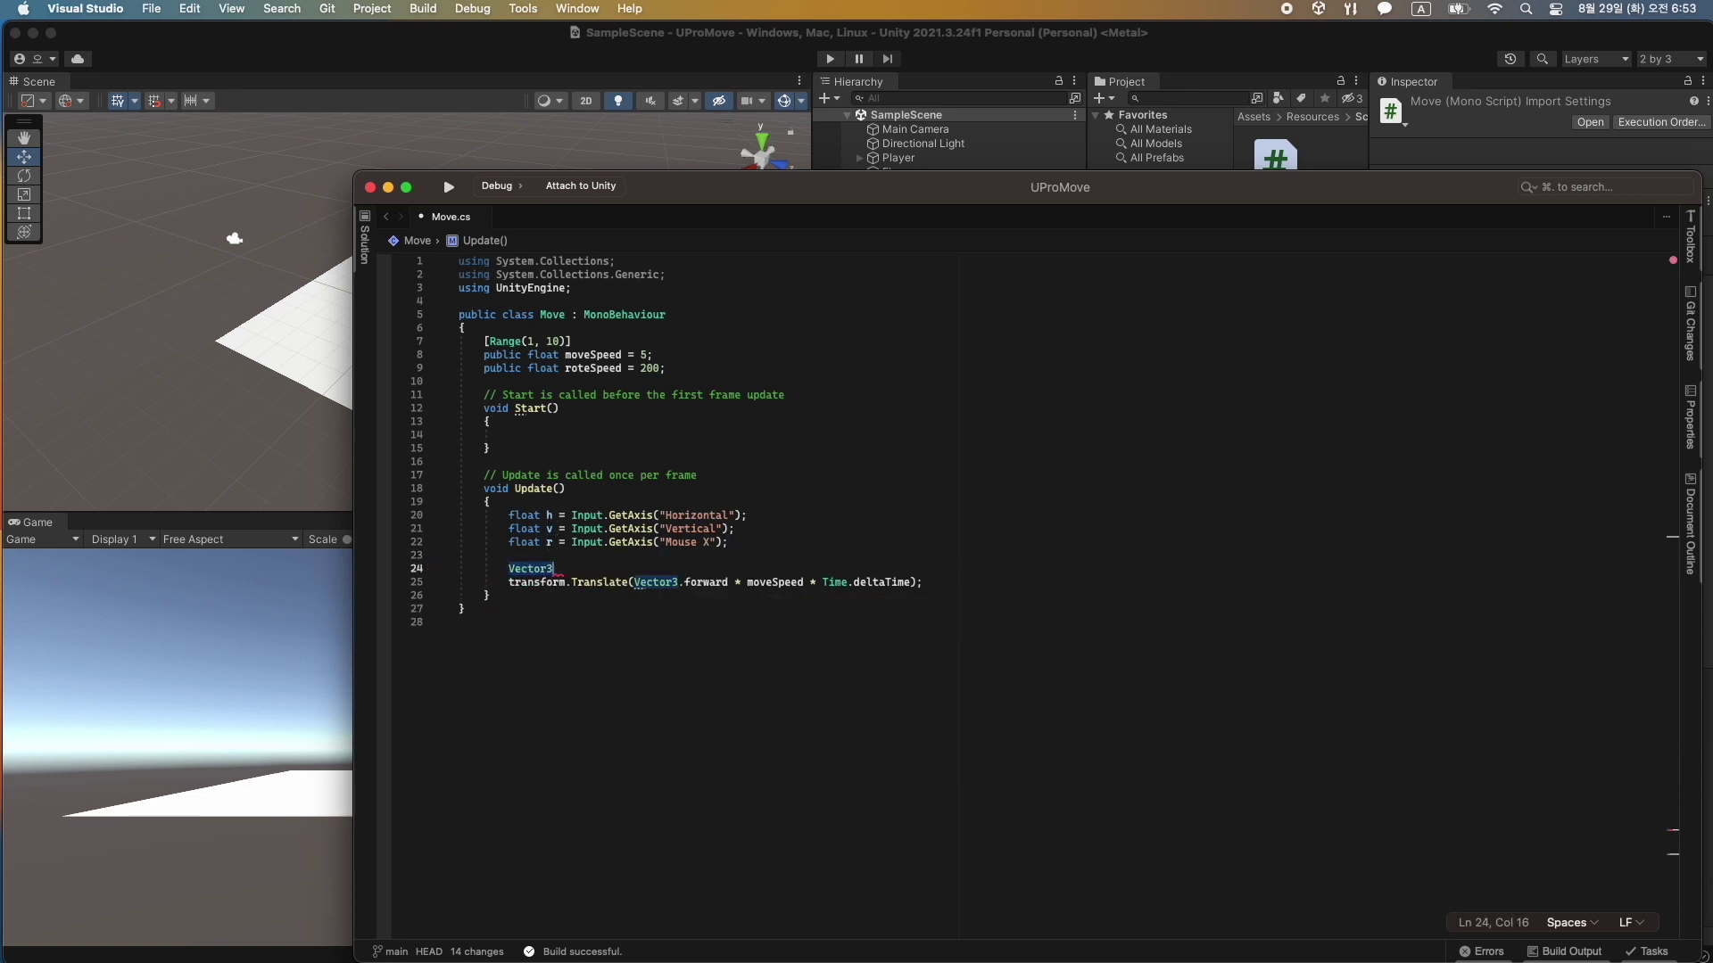
text( dir = new )
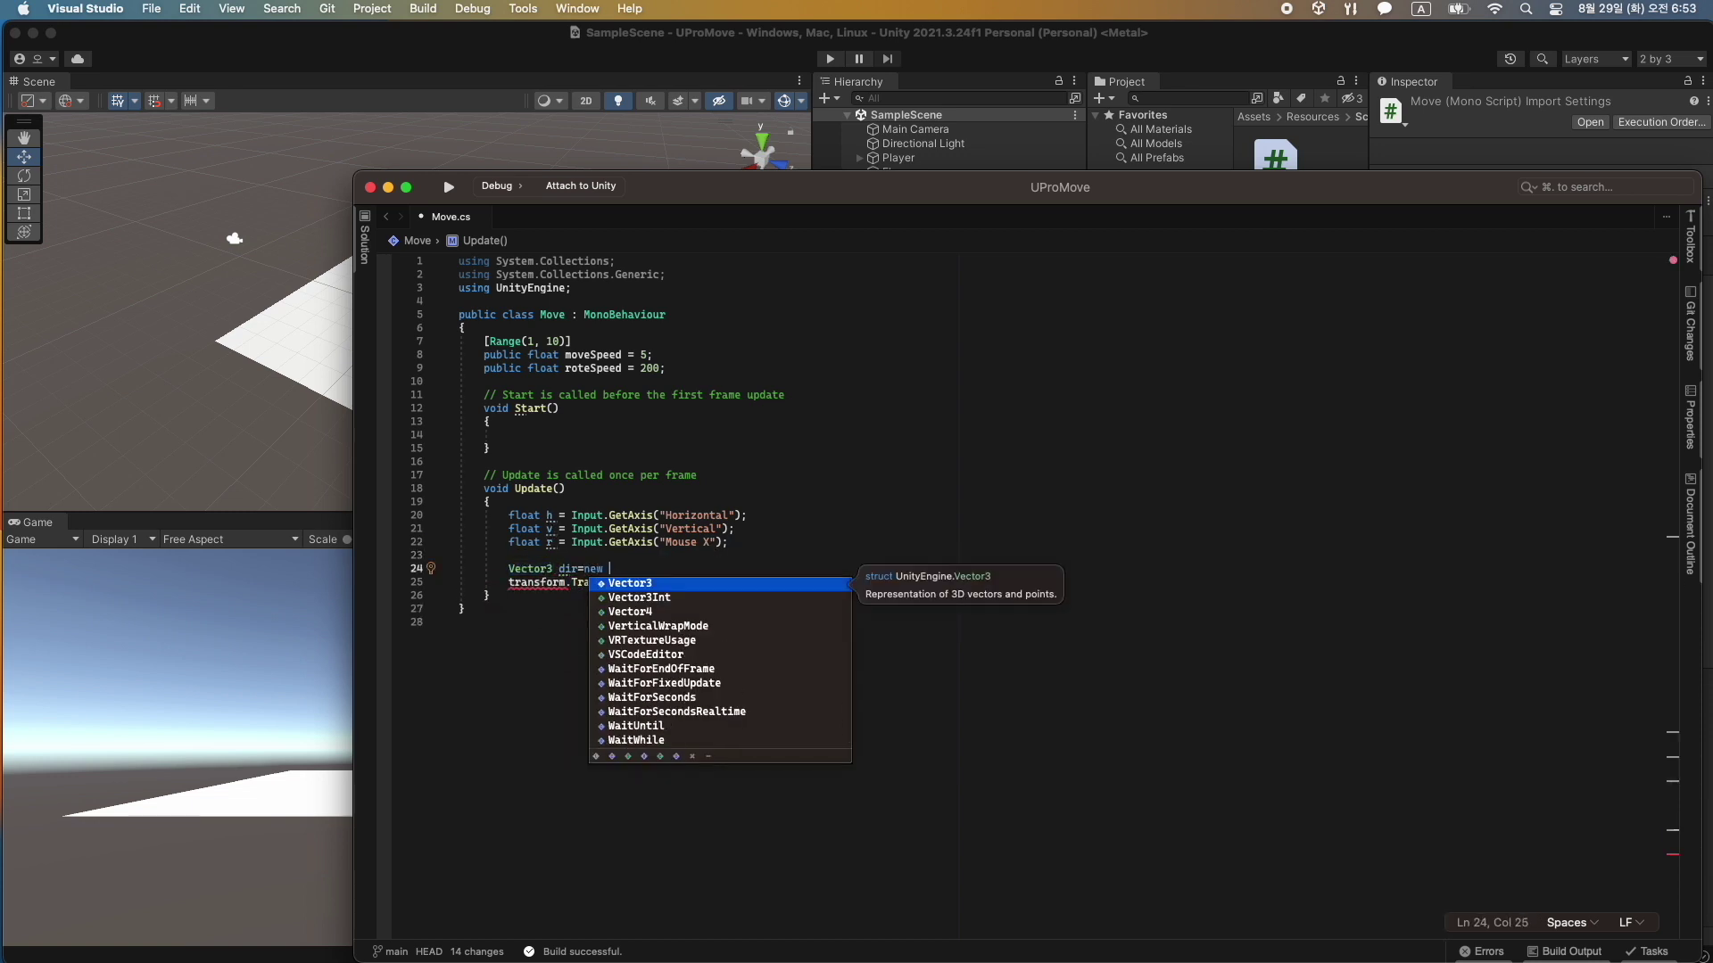
text(Vector3(v, )
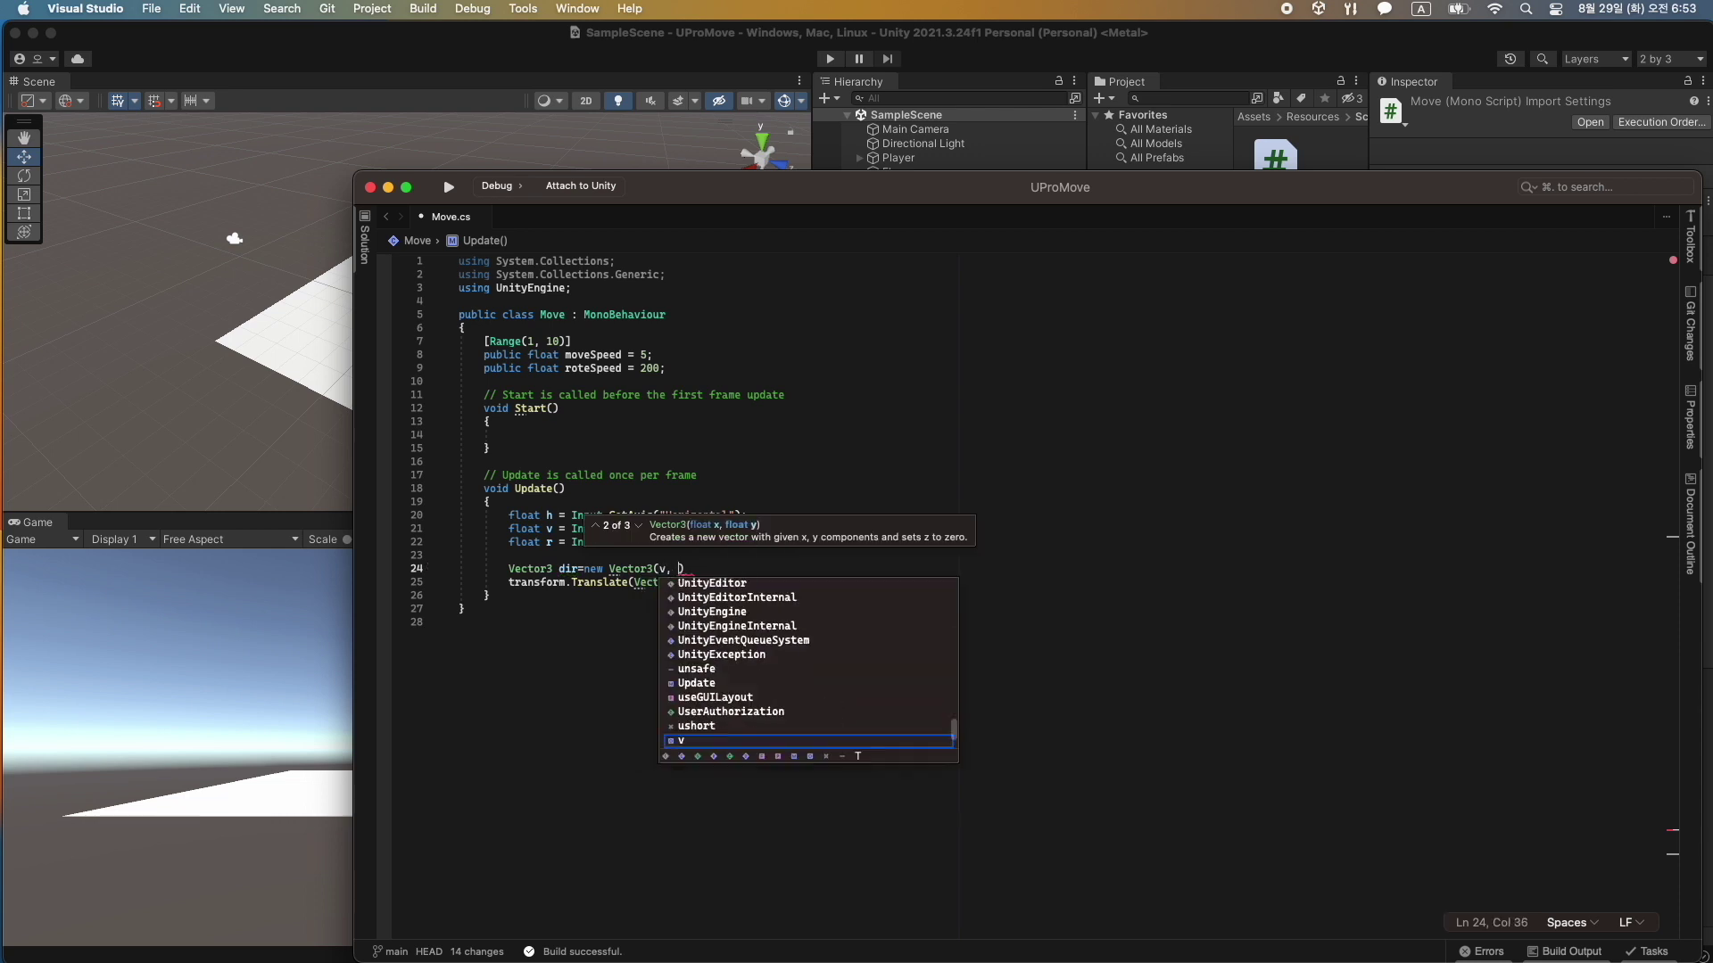
text(0, h);)
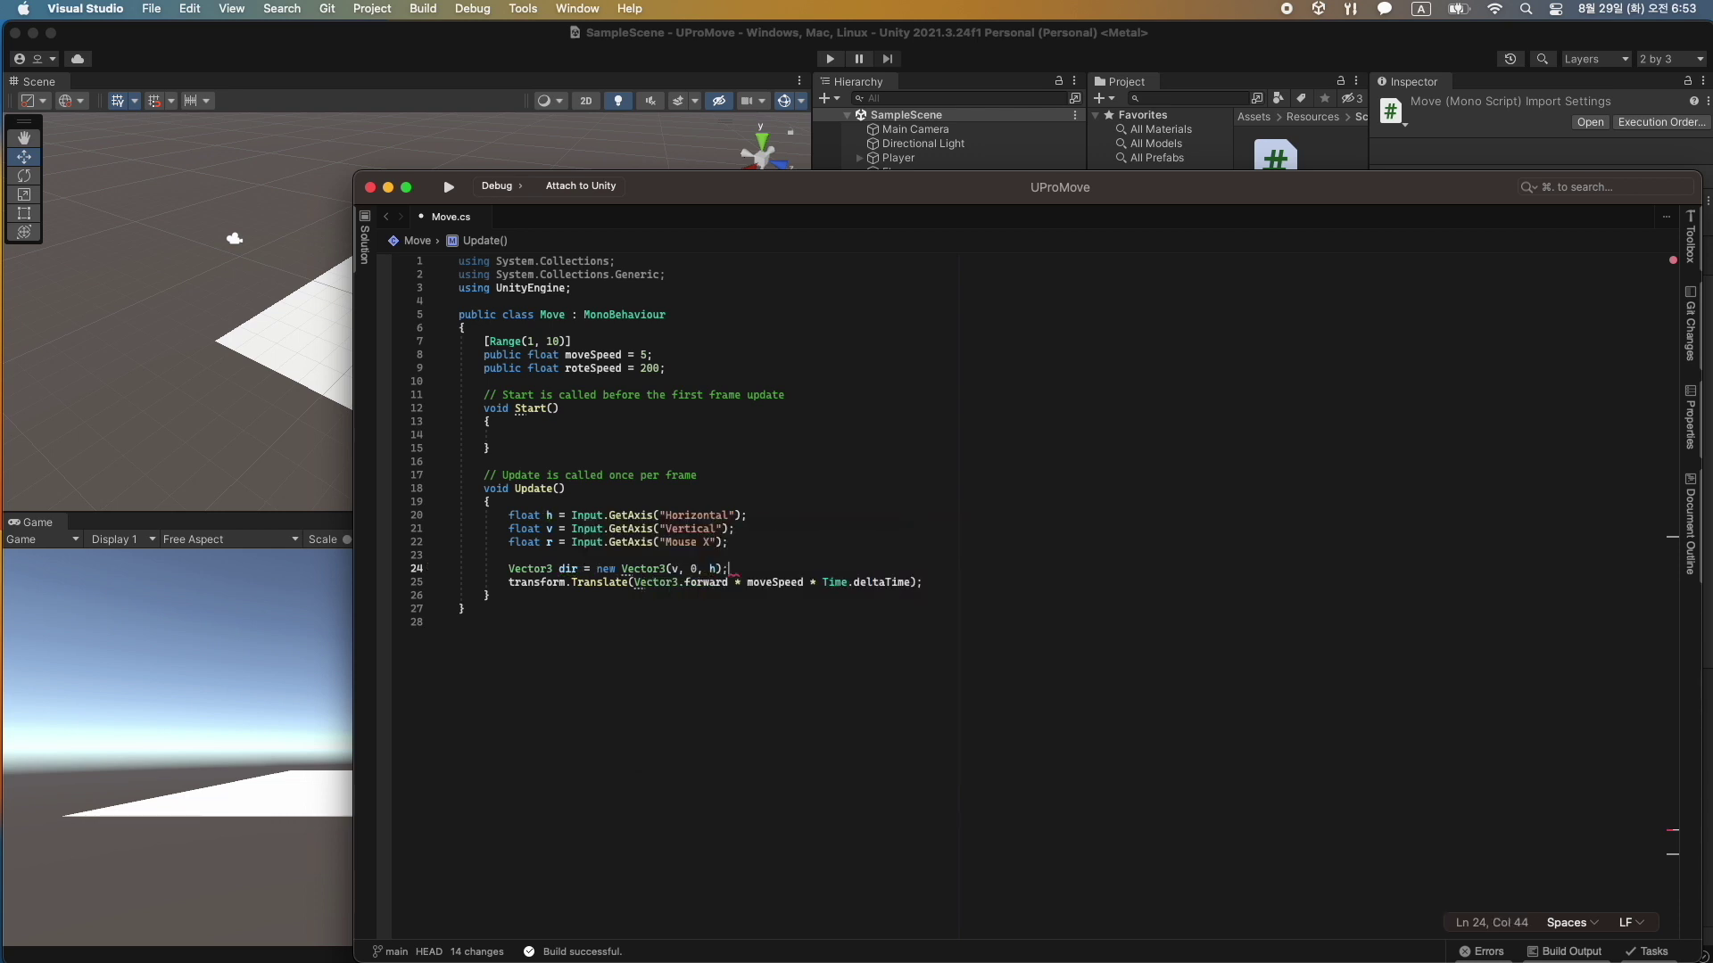
Add the rotation vector Vector3 rot = new Vector3(0, r, 0) below dir.
key(Return)
text(Vector3 ro)
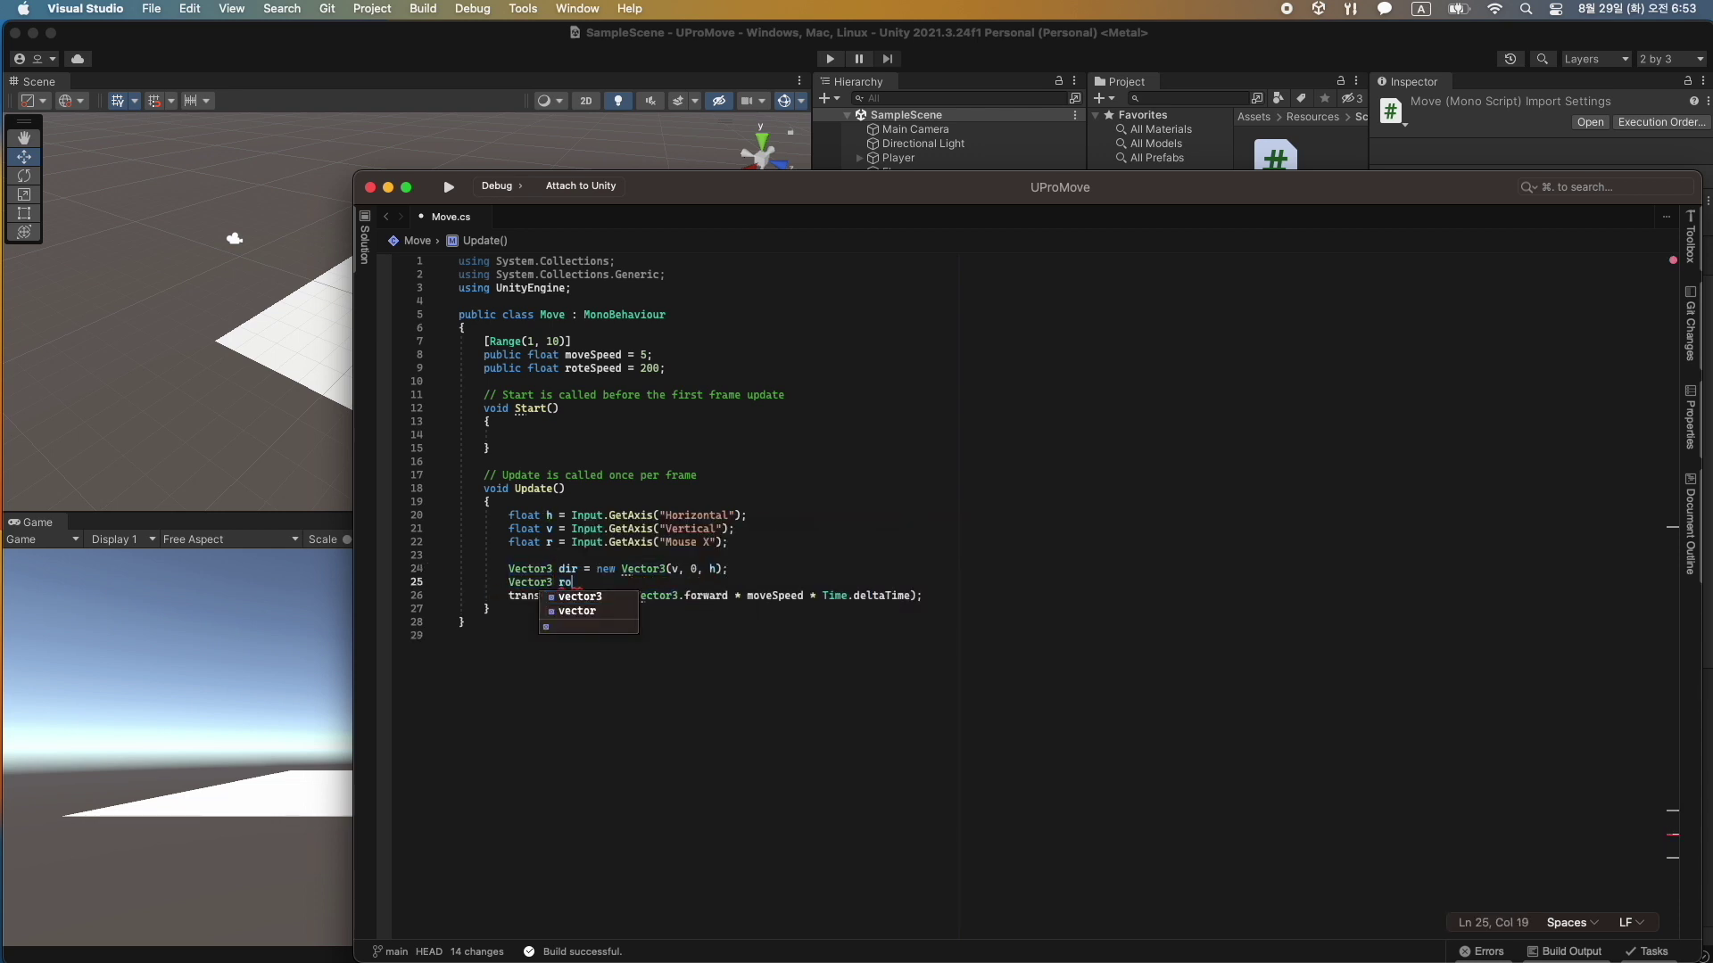
text(t = new Vector3()
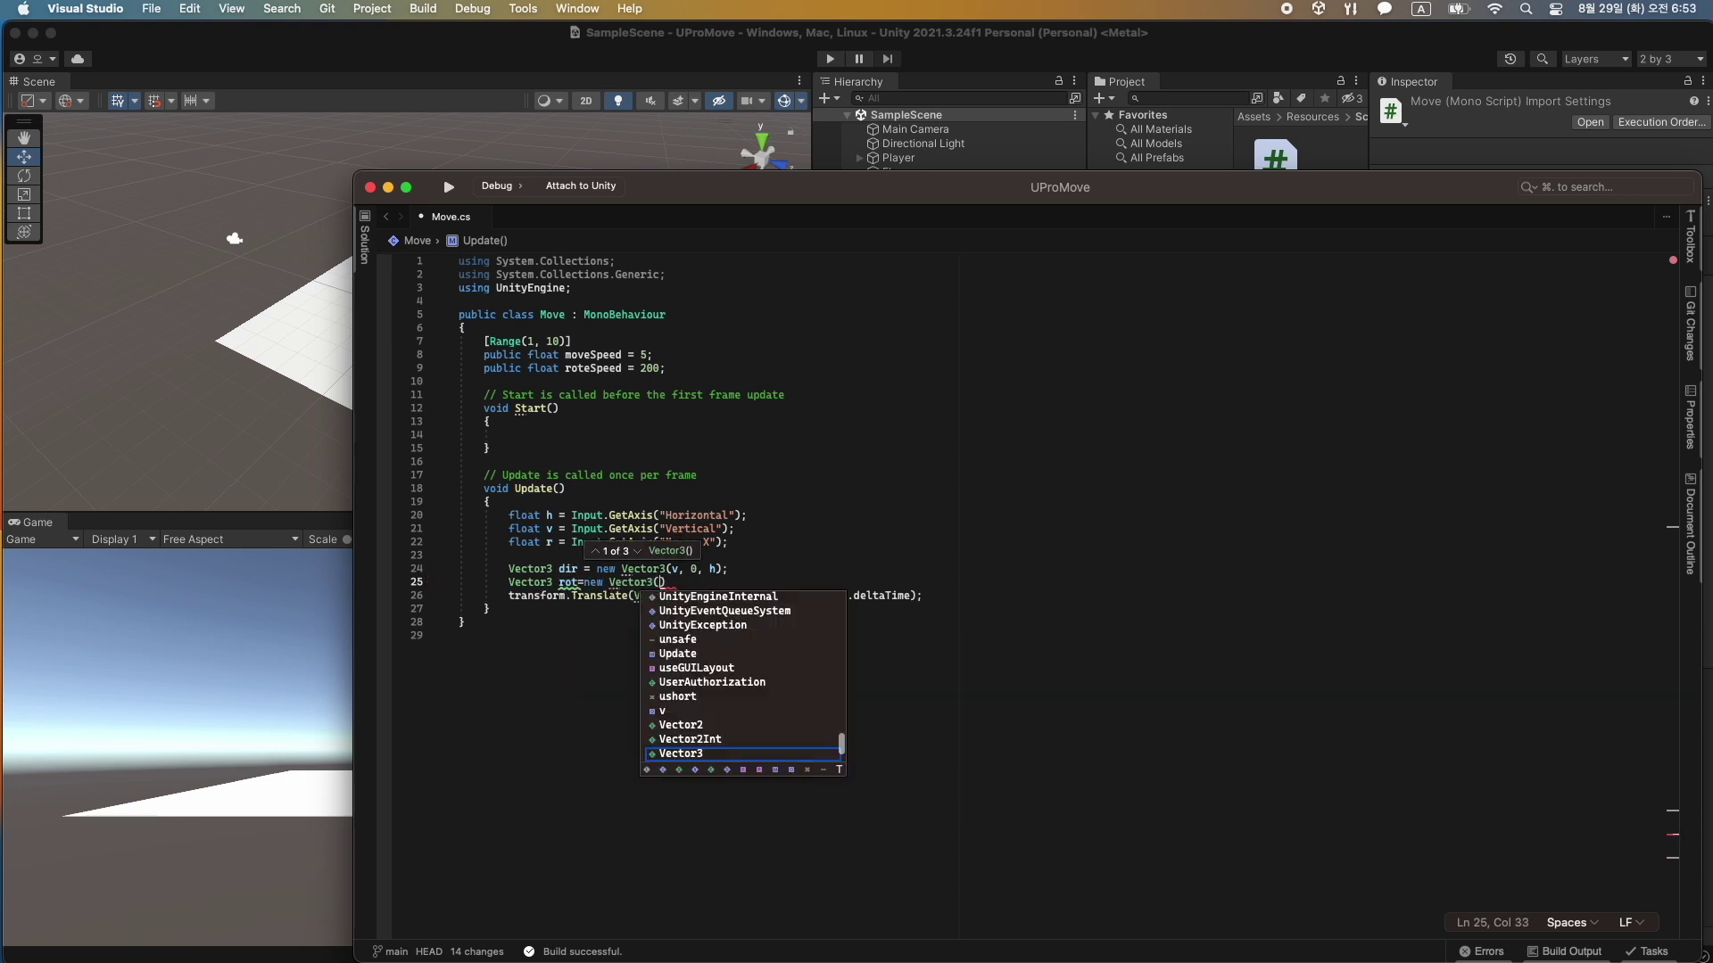
text(0, r)
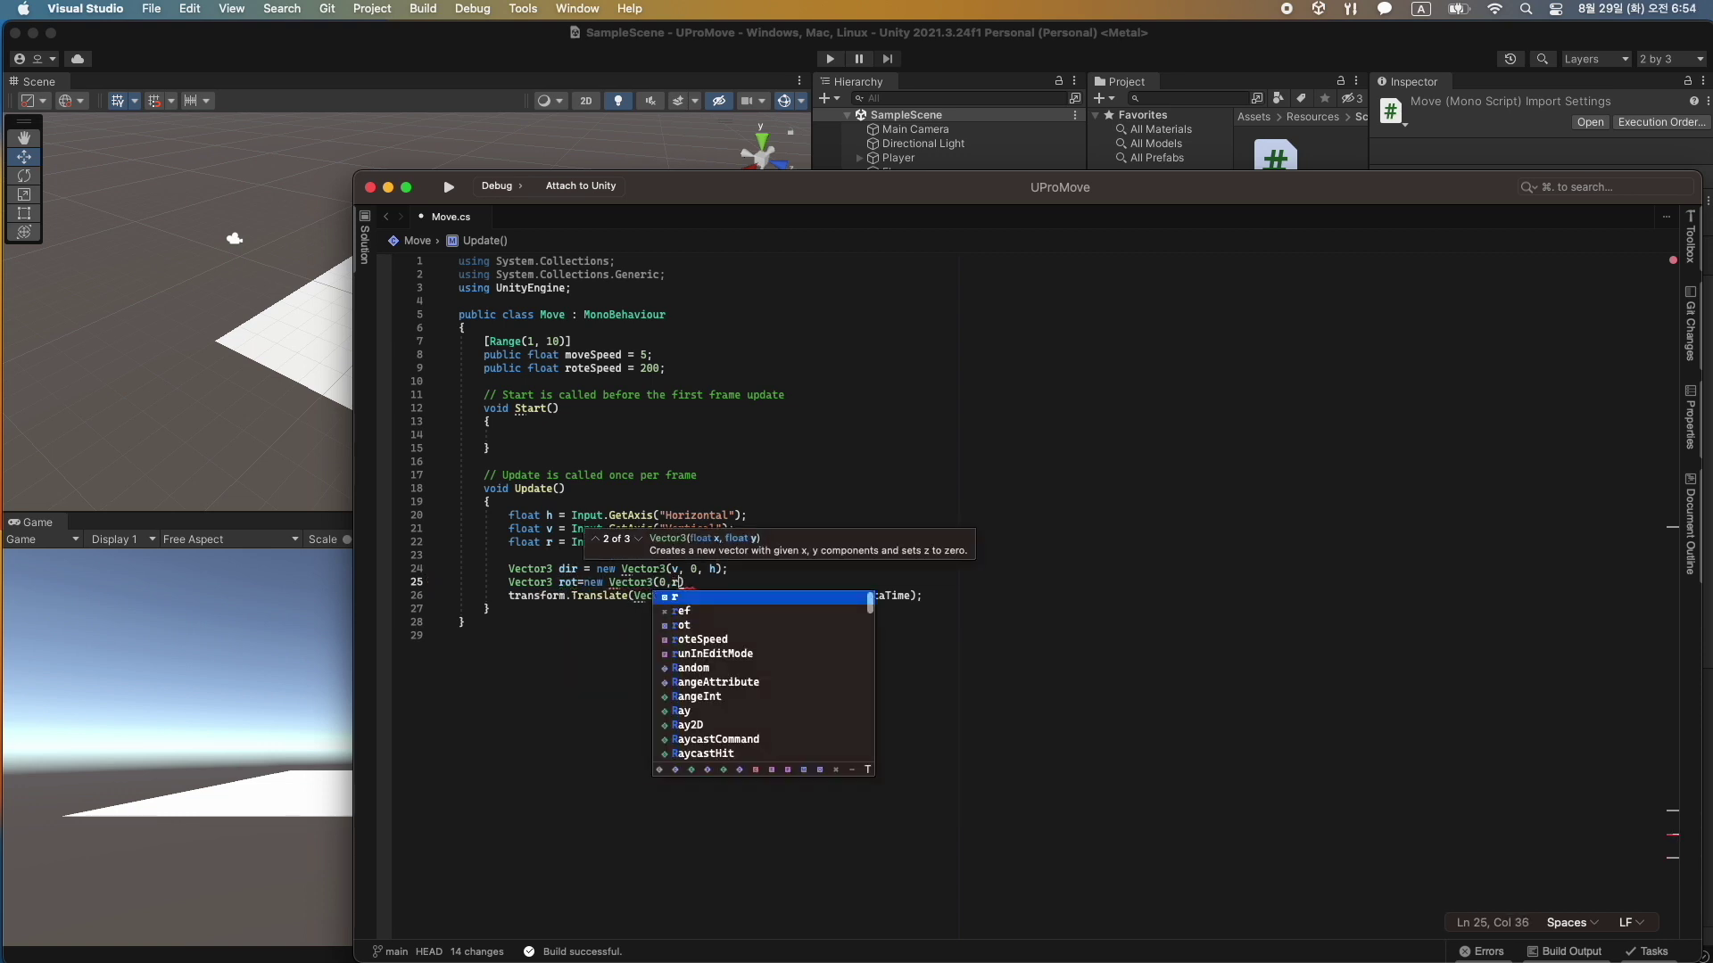
text(, 0);)
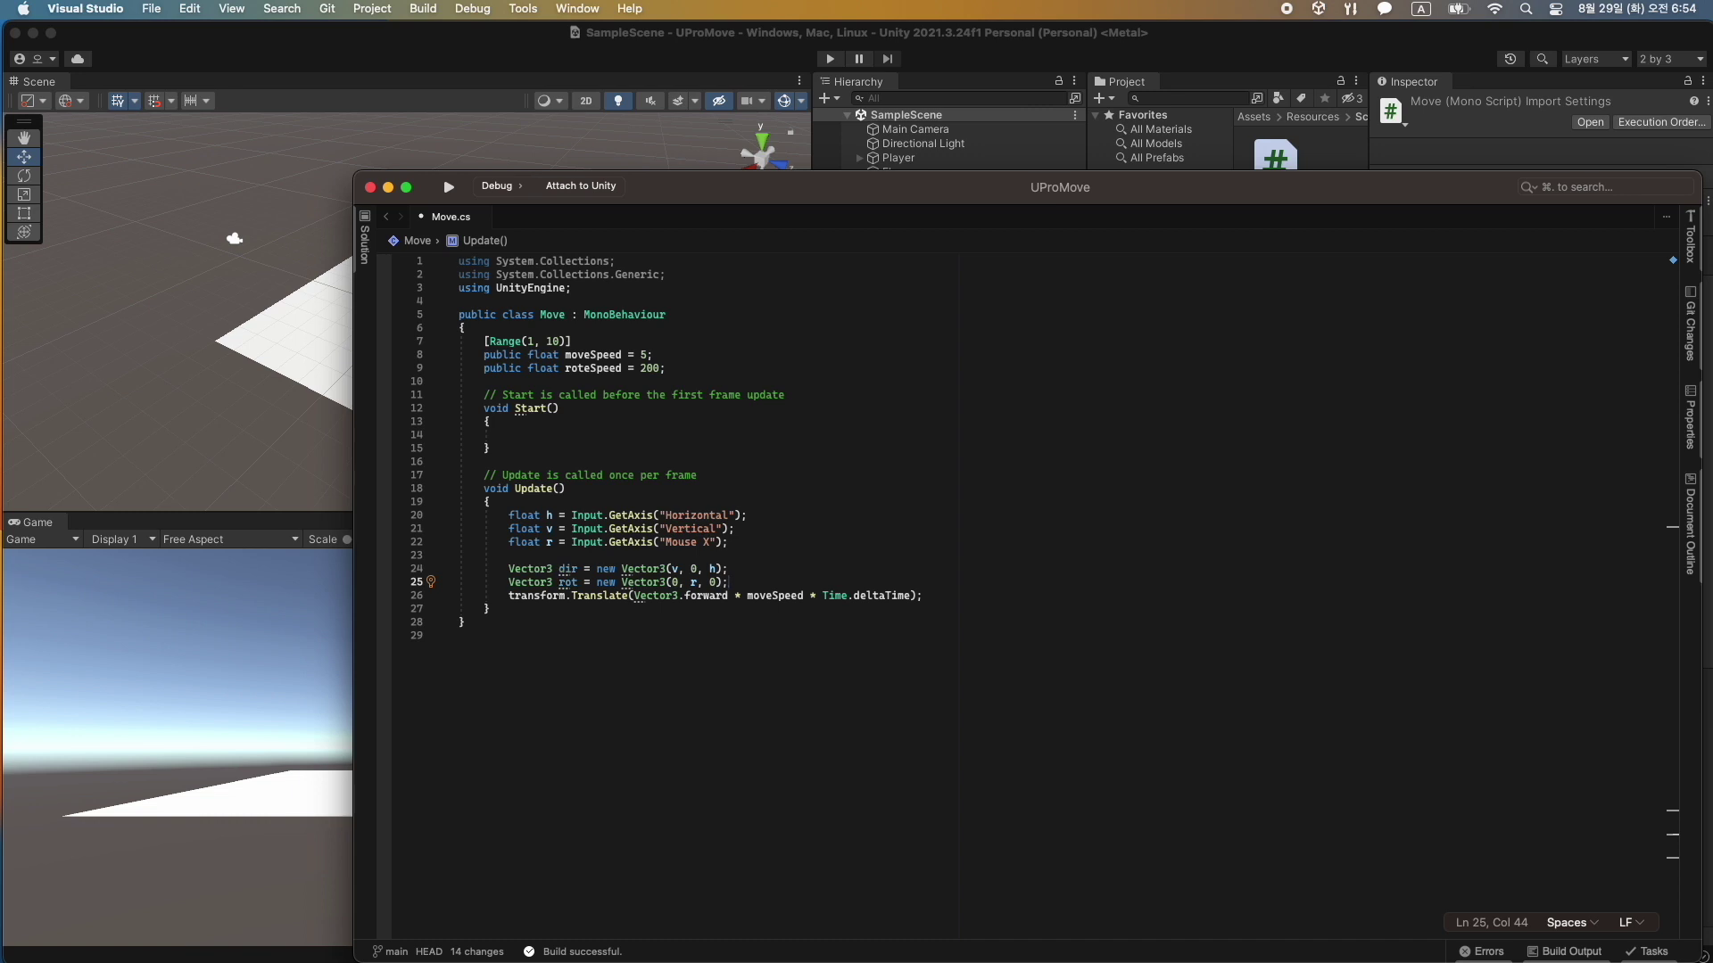
Add transform.Translate(dir * moveSpeed * Time.deltaTime) above the old forward movement line.
key(Return)
key(Return)
text(tr)
key(Tab)
text(.T)
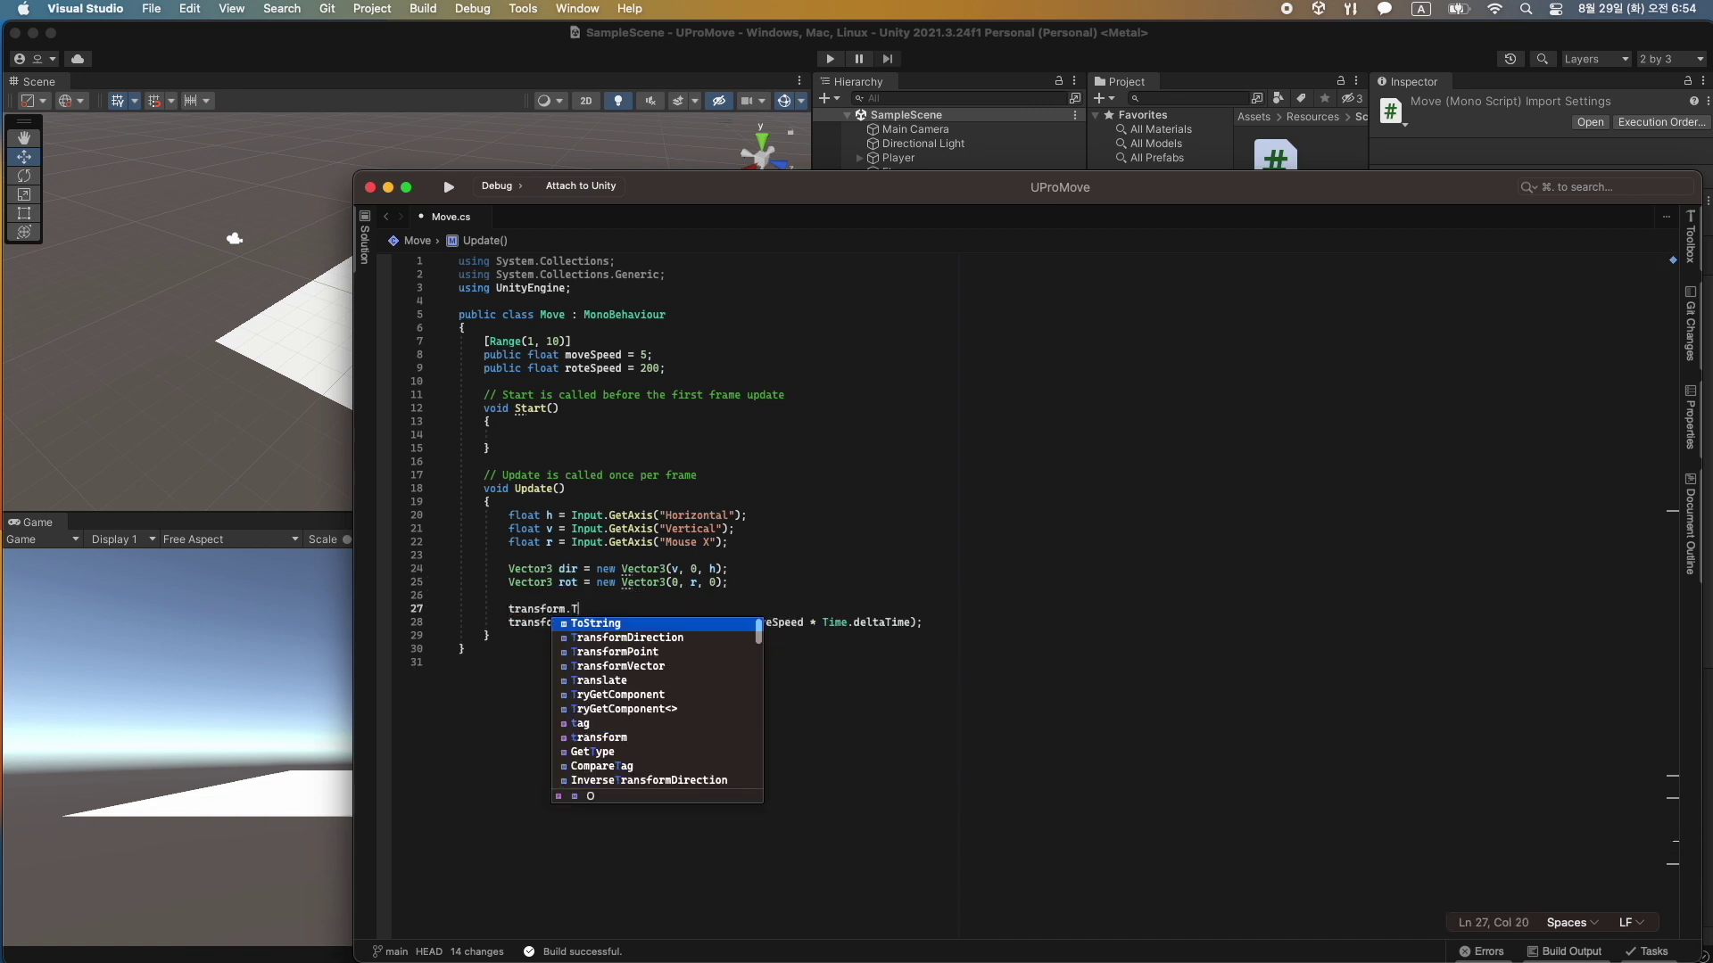
key(BackSpace)
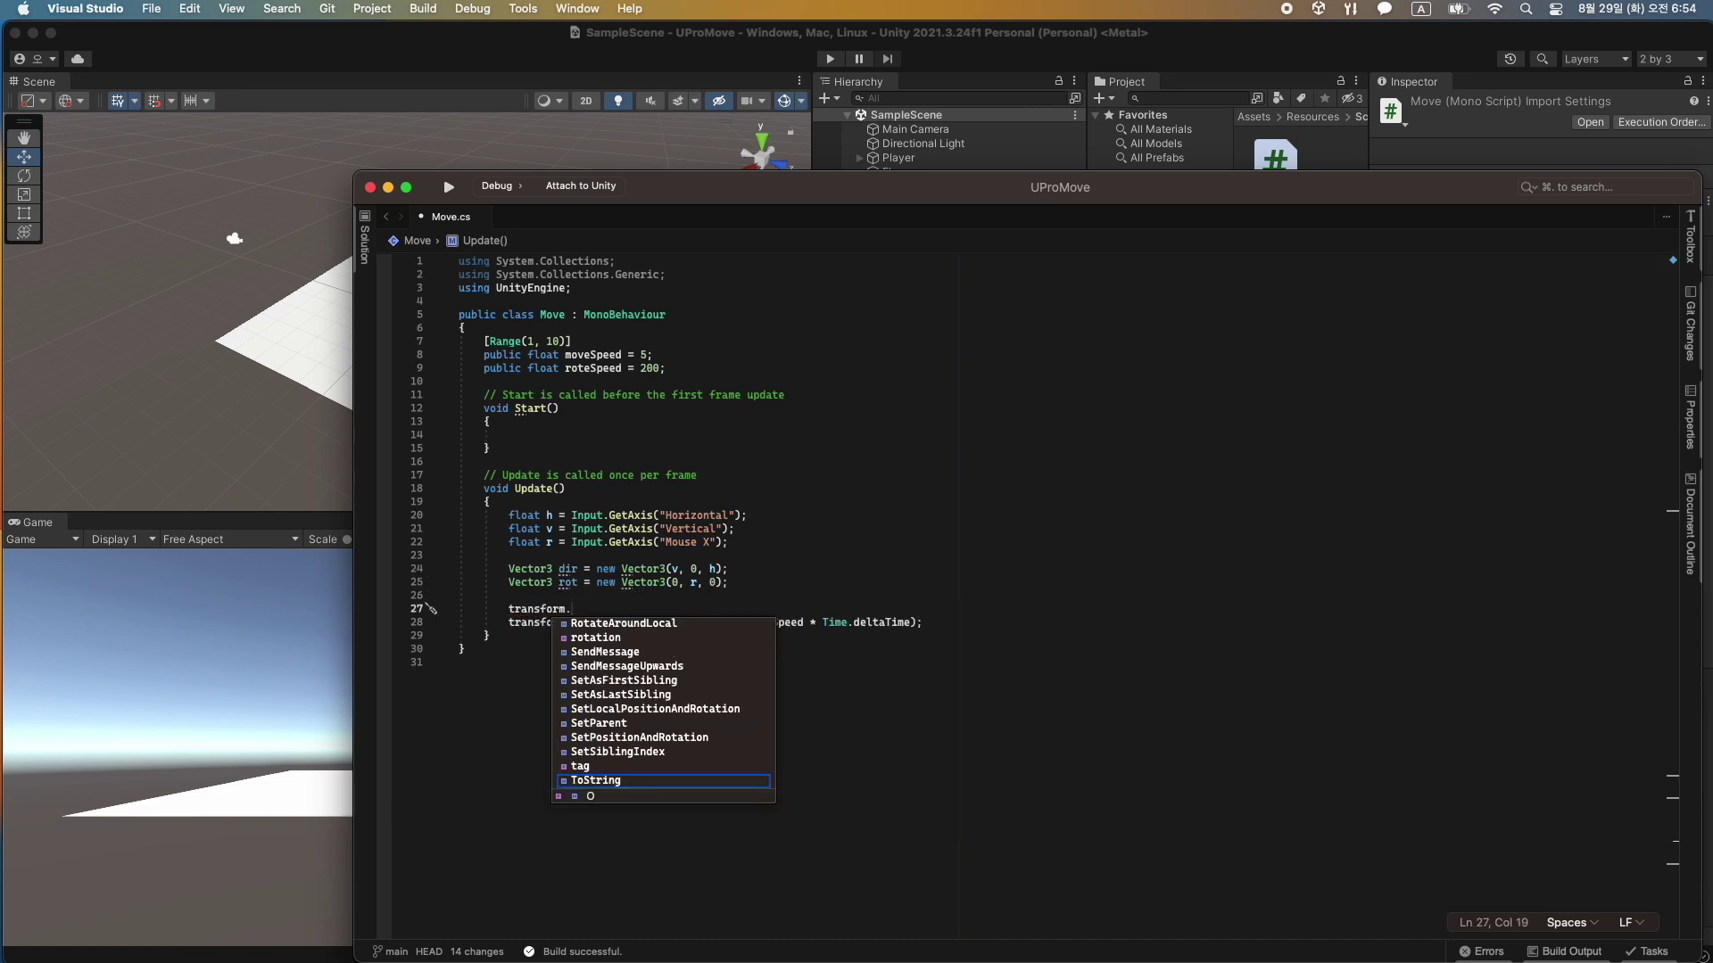
text(Trans)
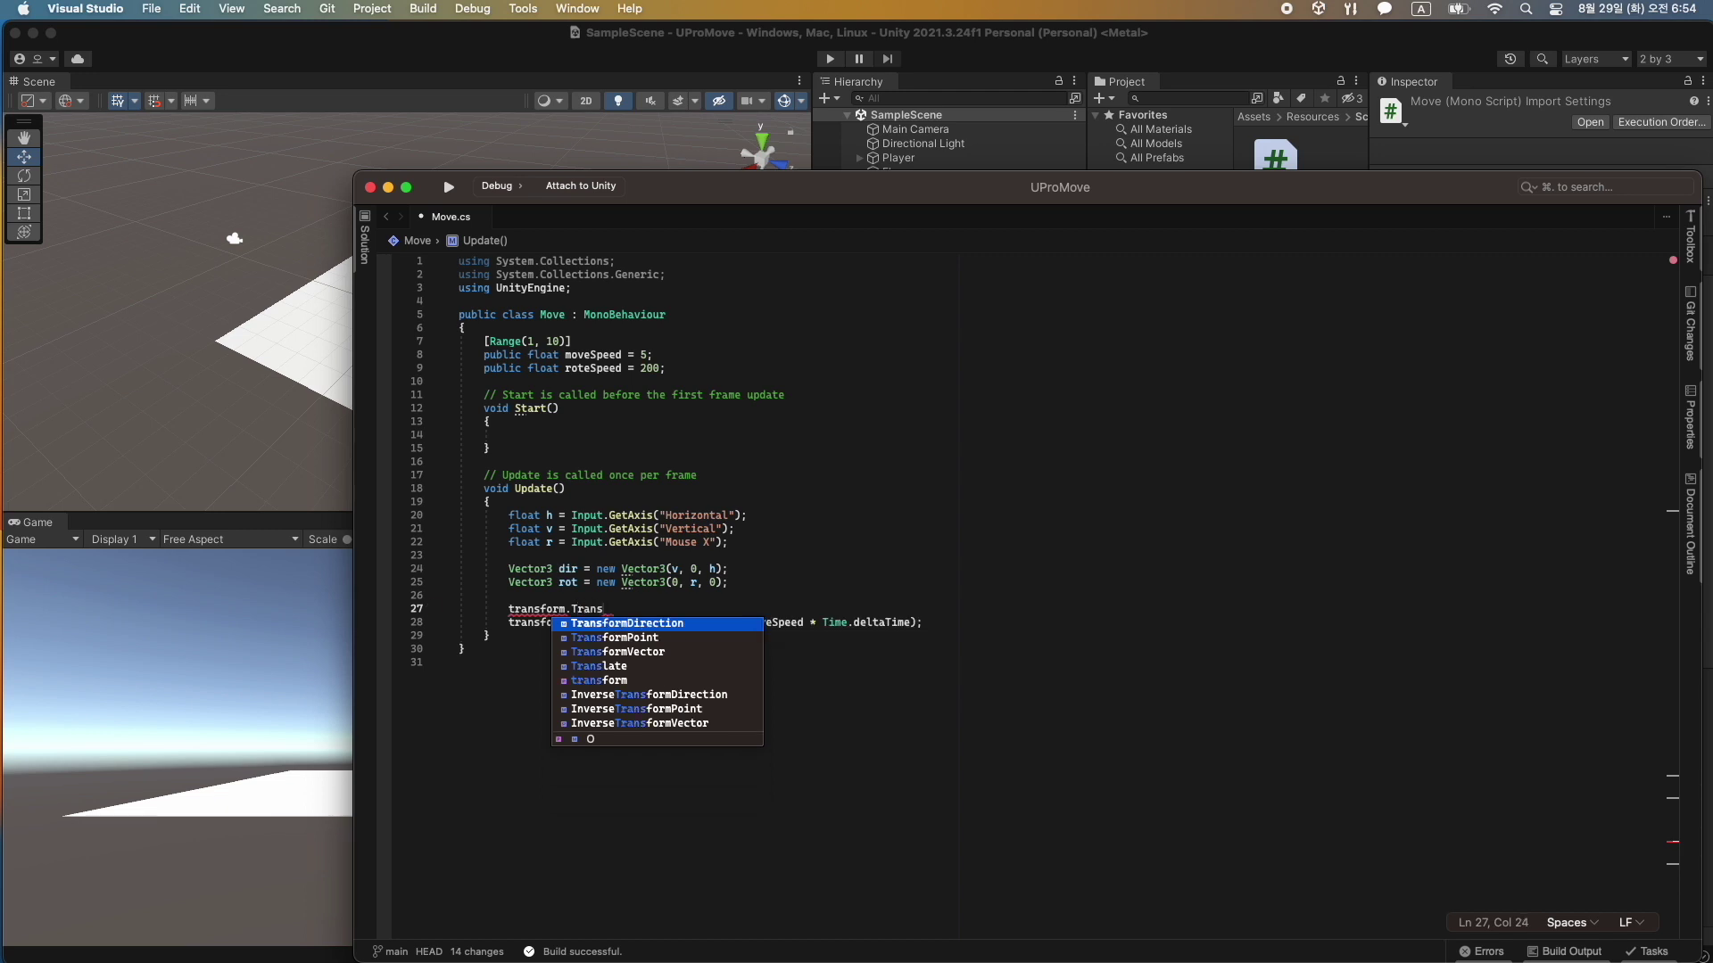
key(Down)
key(Down)
key(Down)
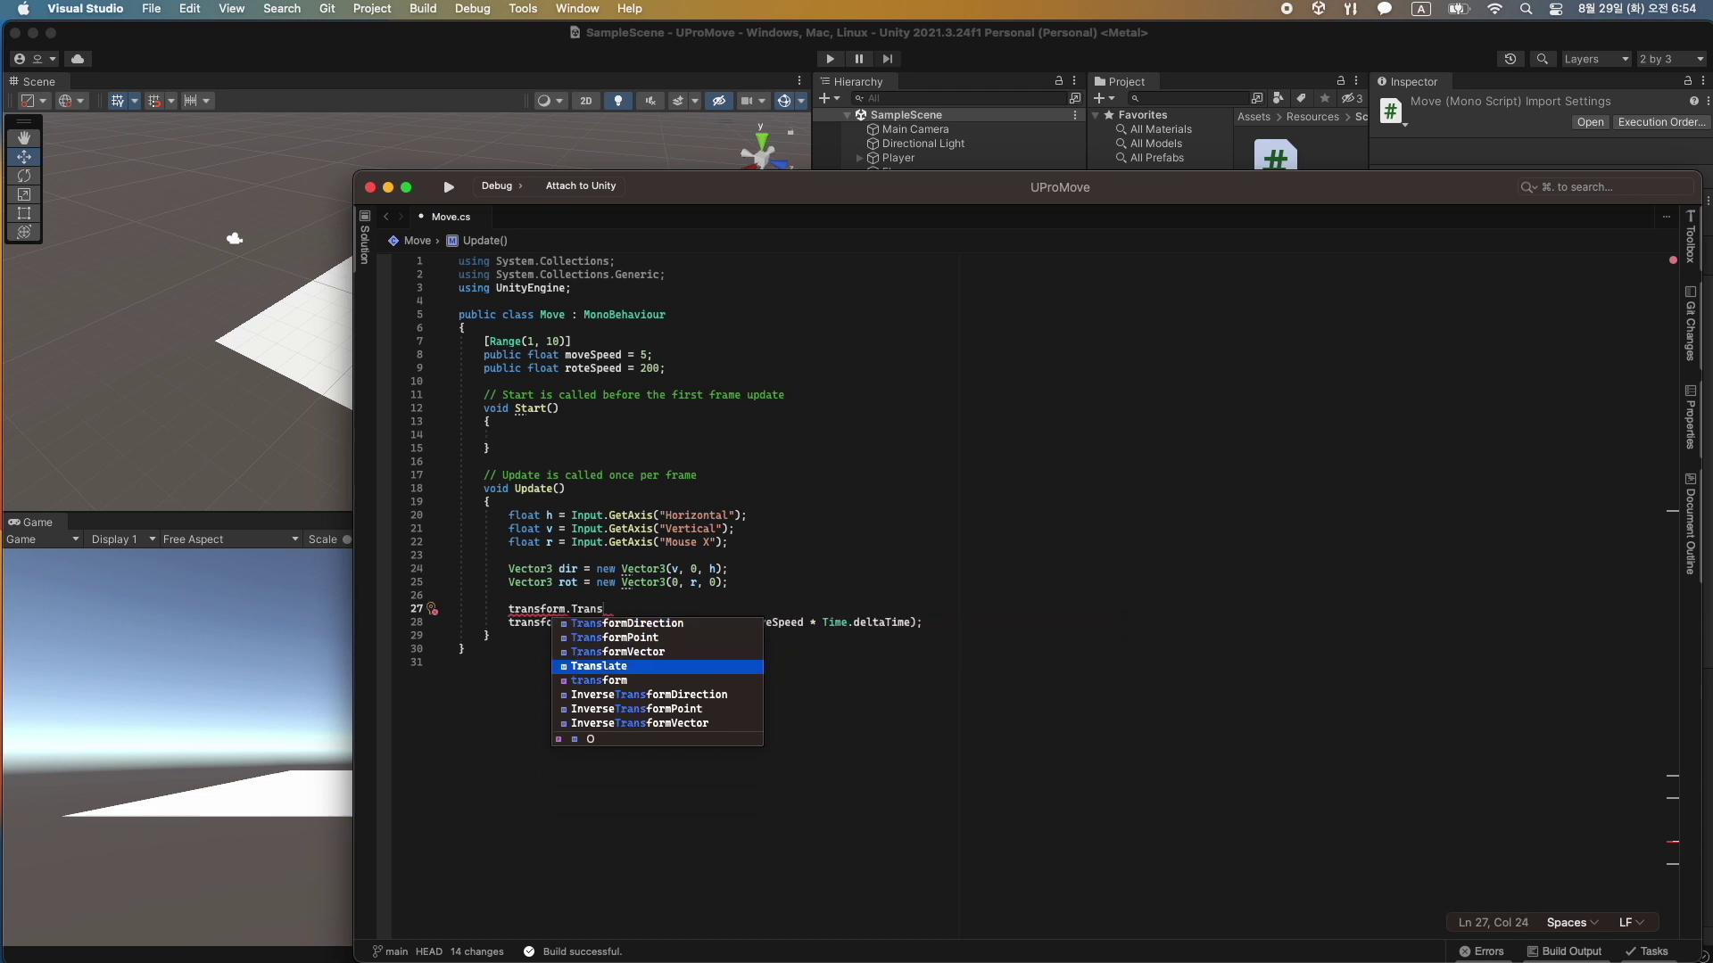
key(Return)
text((d)
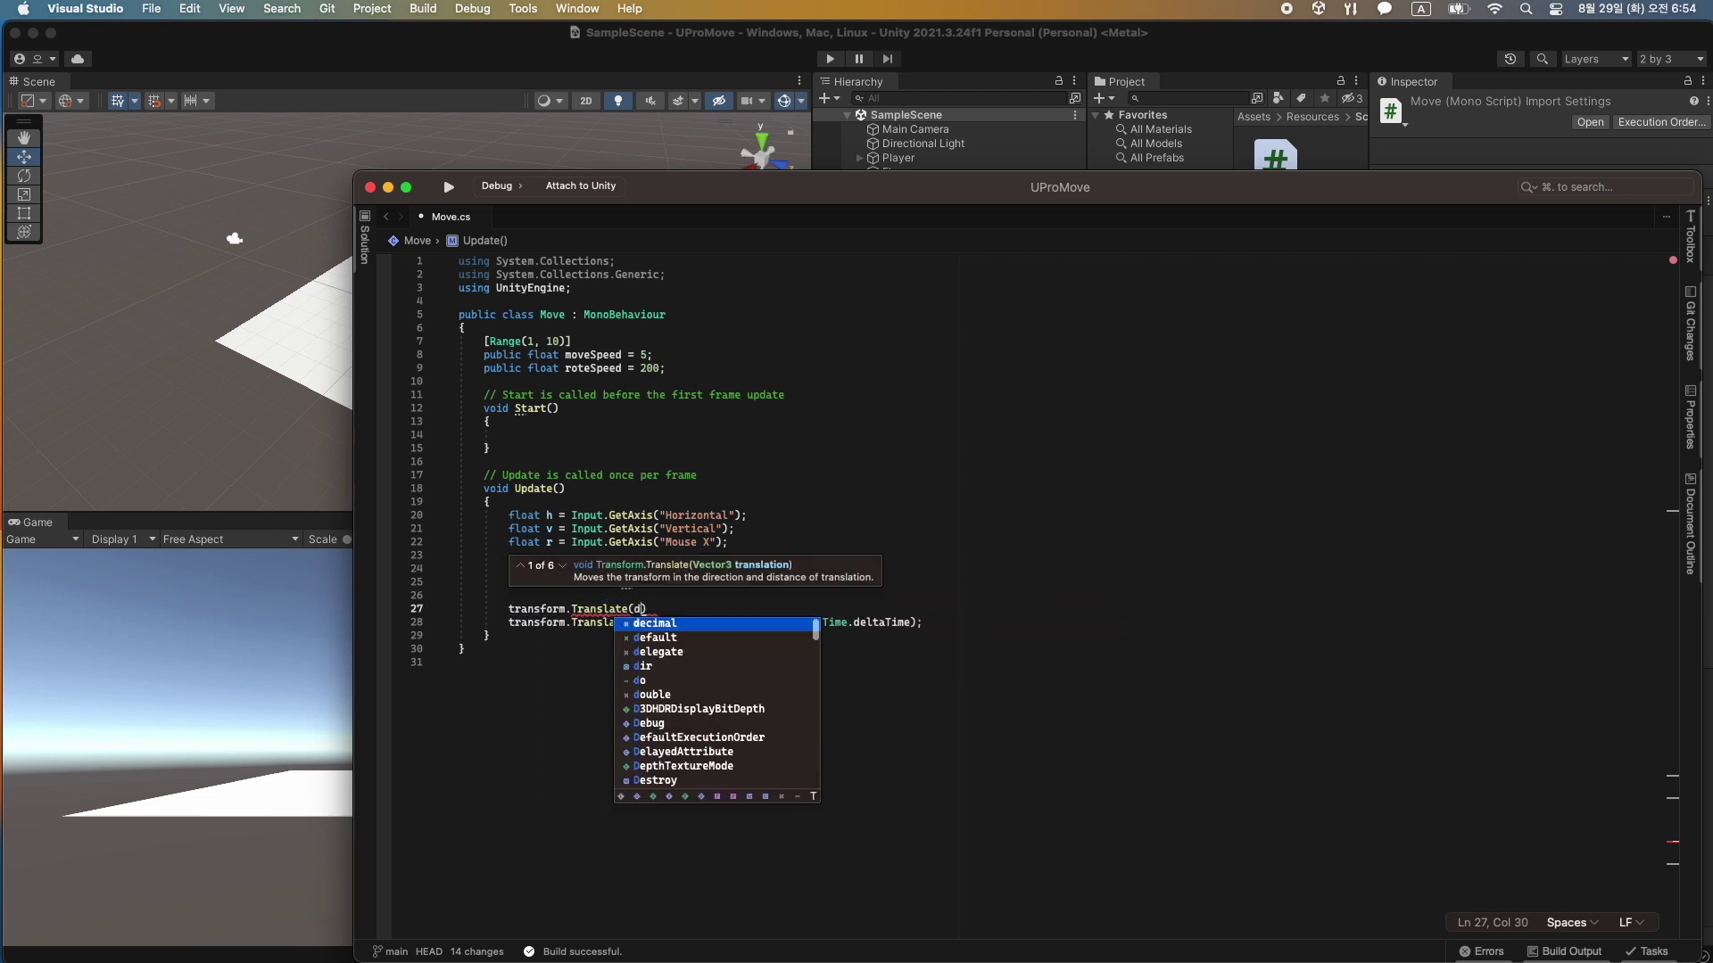
text(ir *)
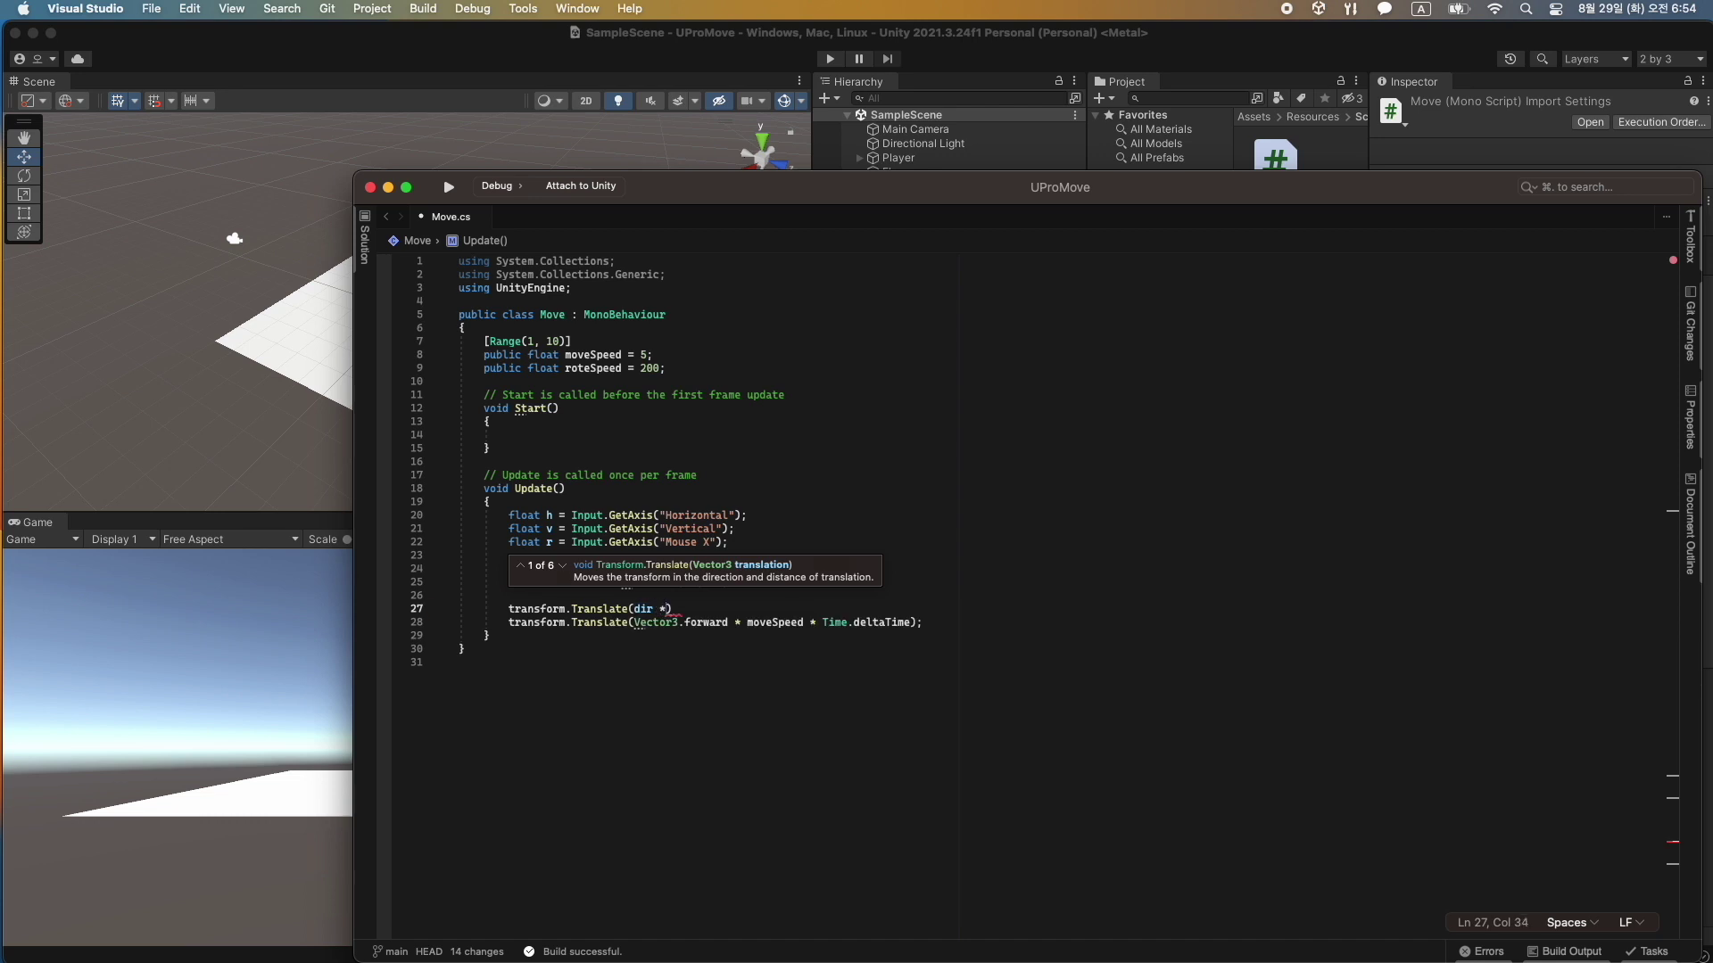
text(moveS)
key(Return)
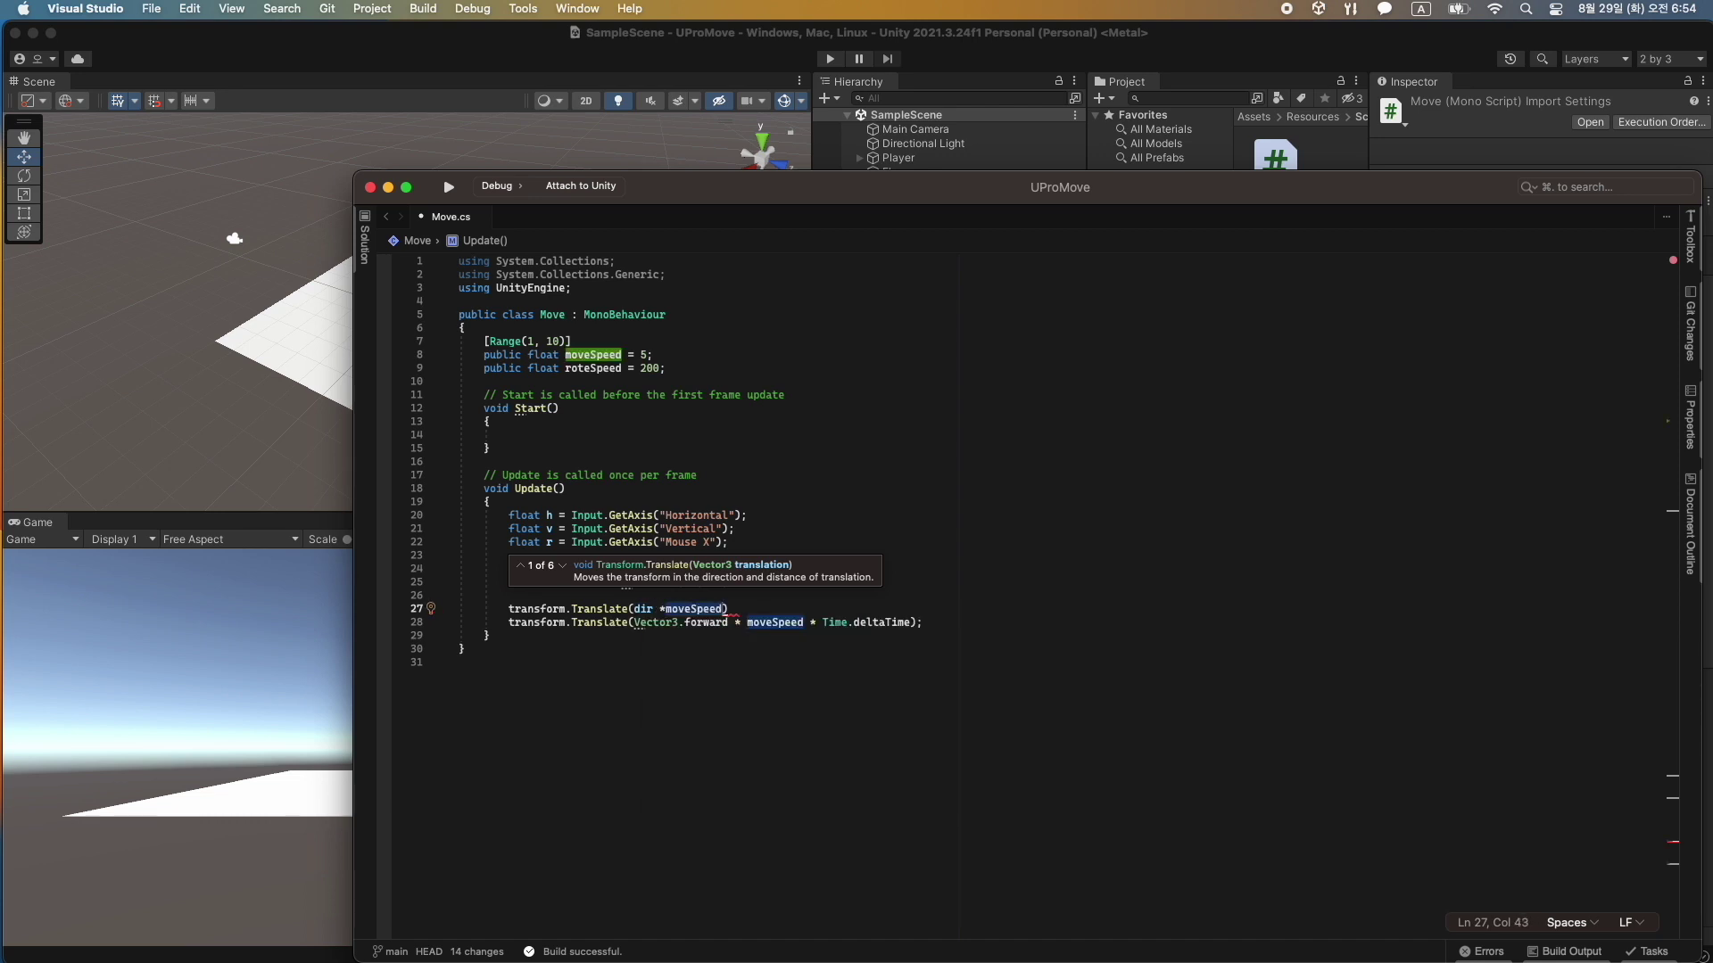
text(*)
text(Time.de)
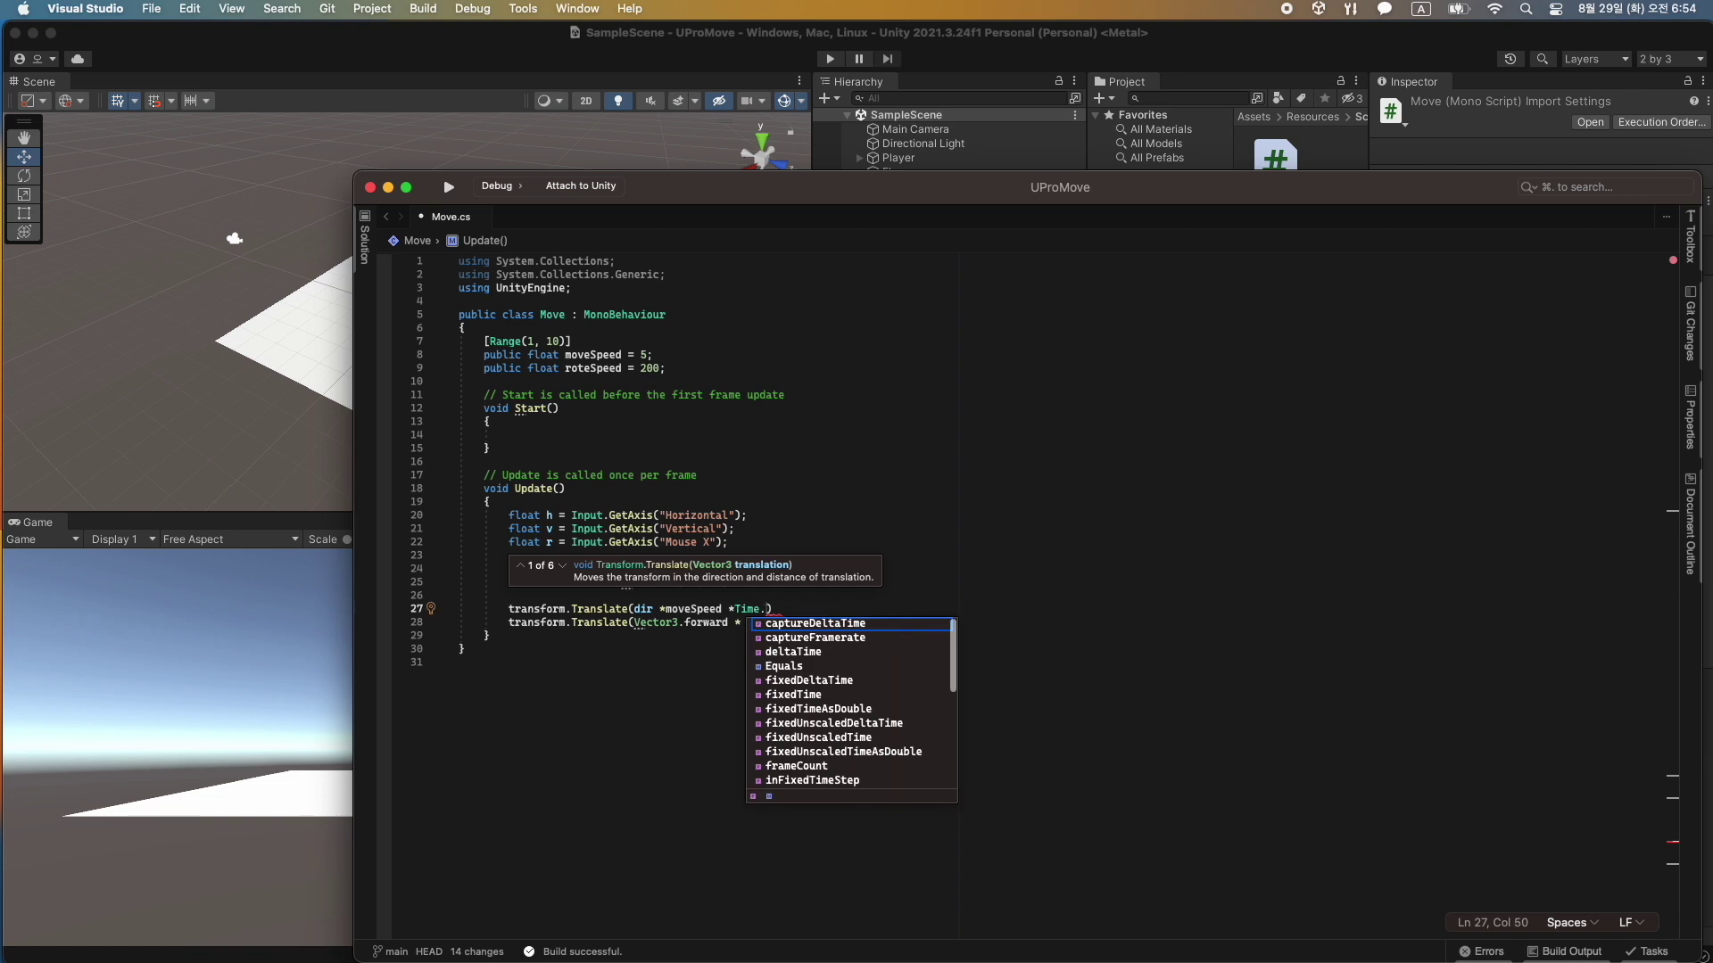
text(lta)
key(Return)
text();)
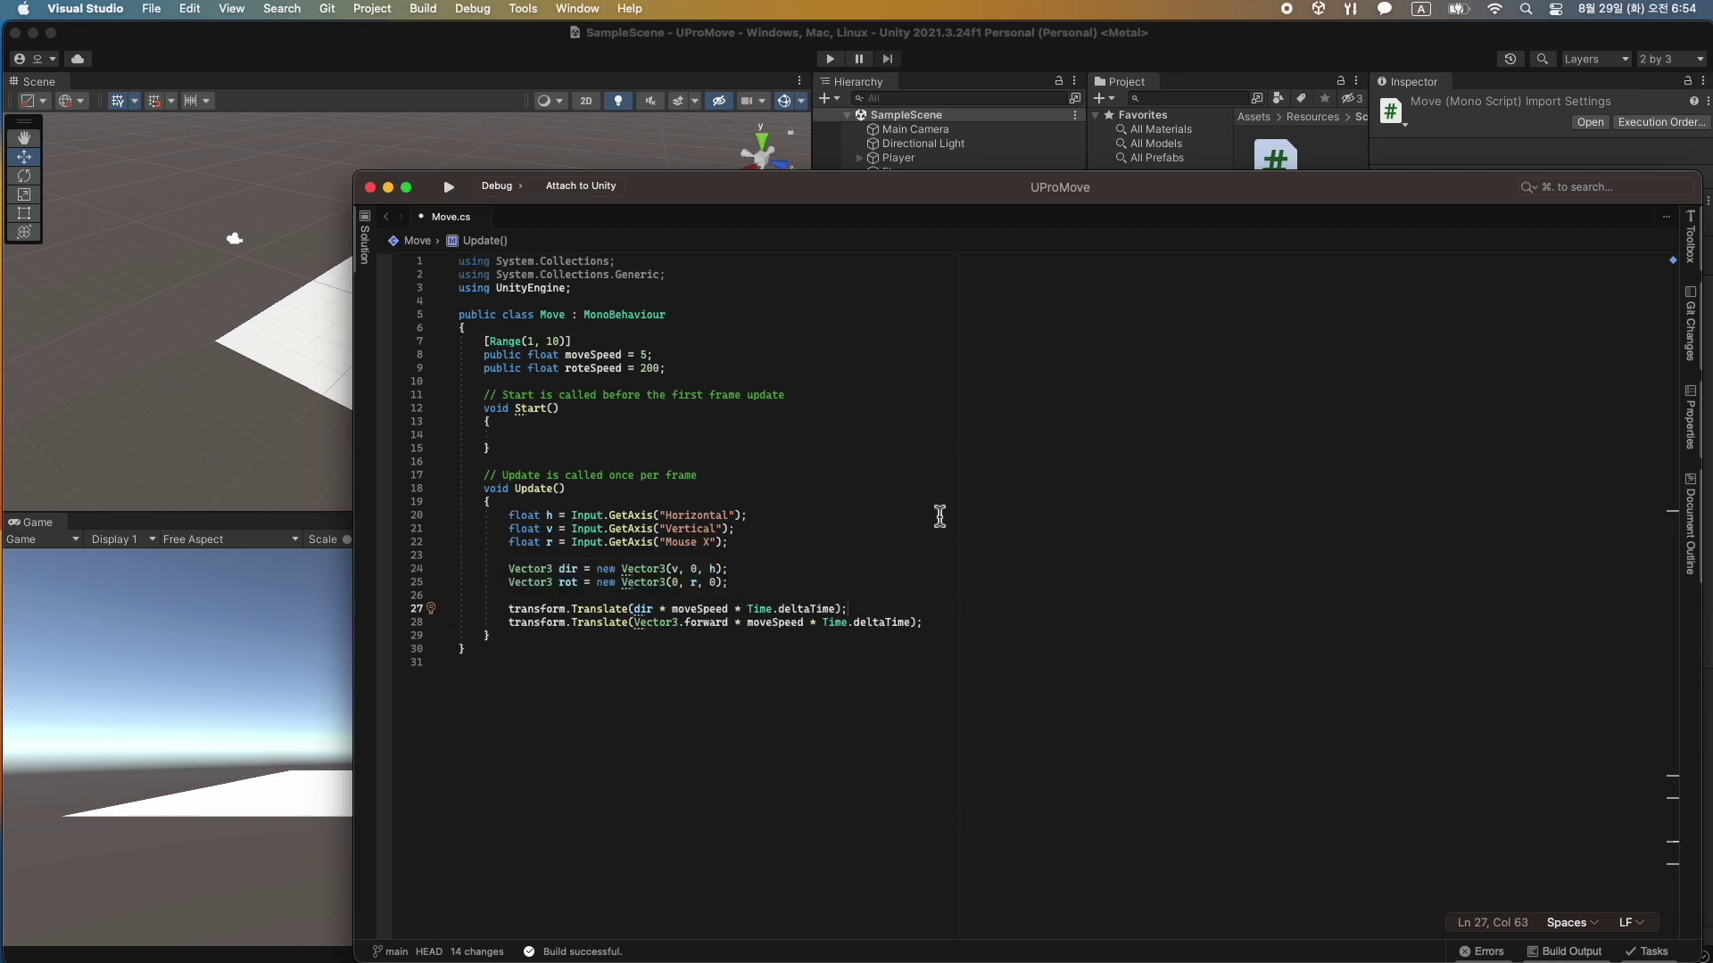
key(Return)
key(Down)
Delete the old forward Translate statement from Update().
key(BackSpace)
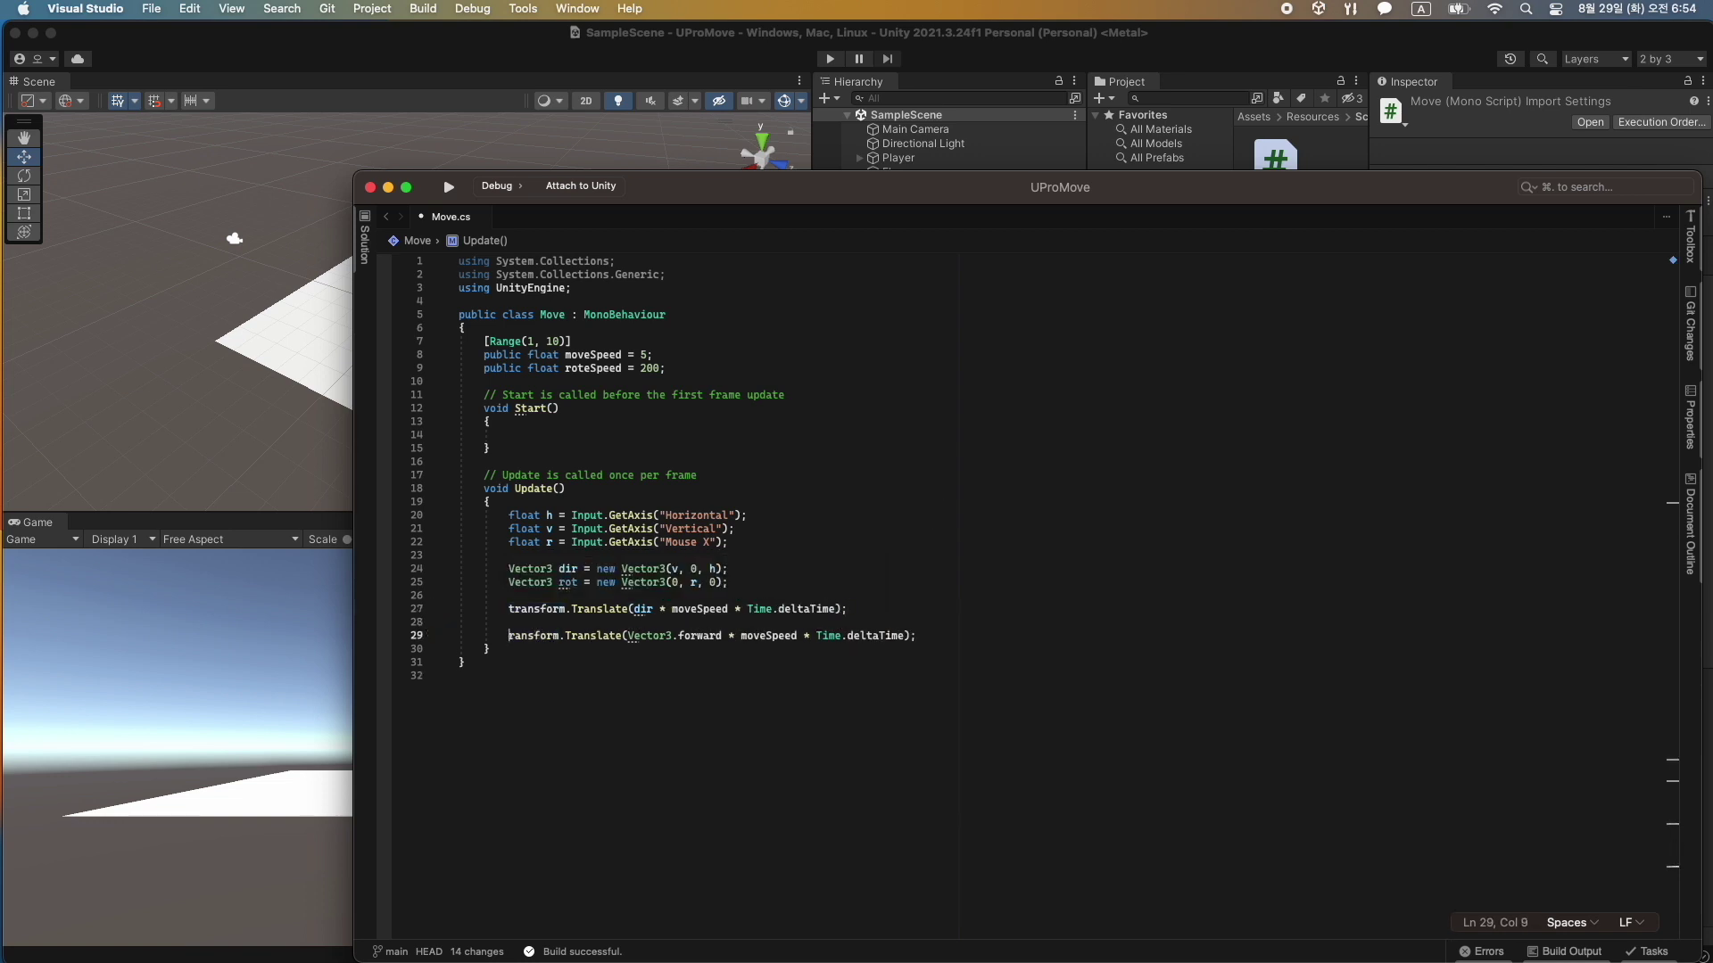
key(BackSpace)
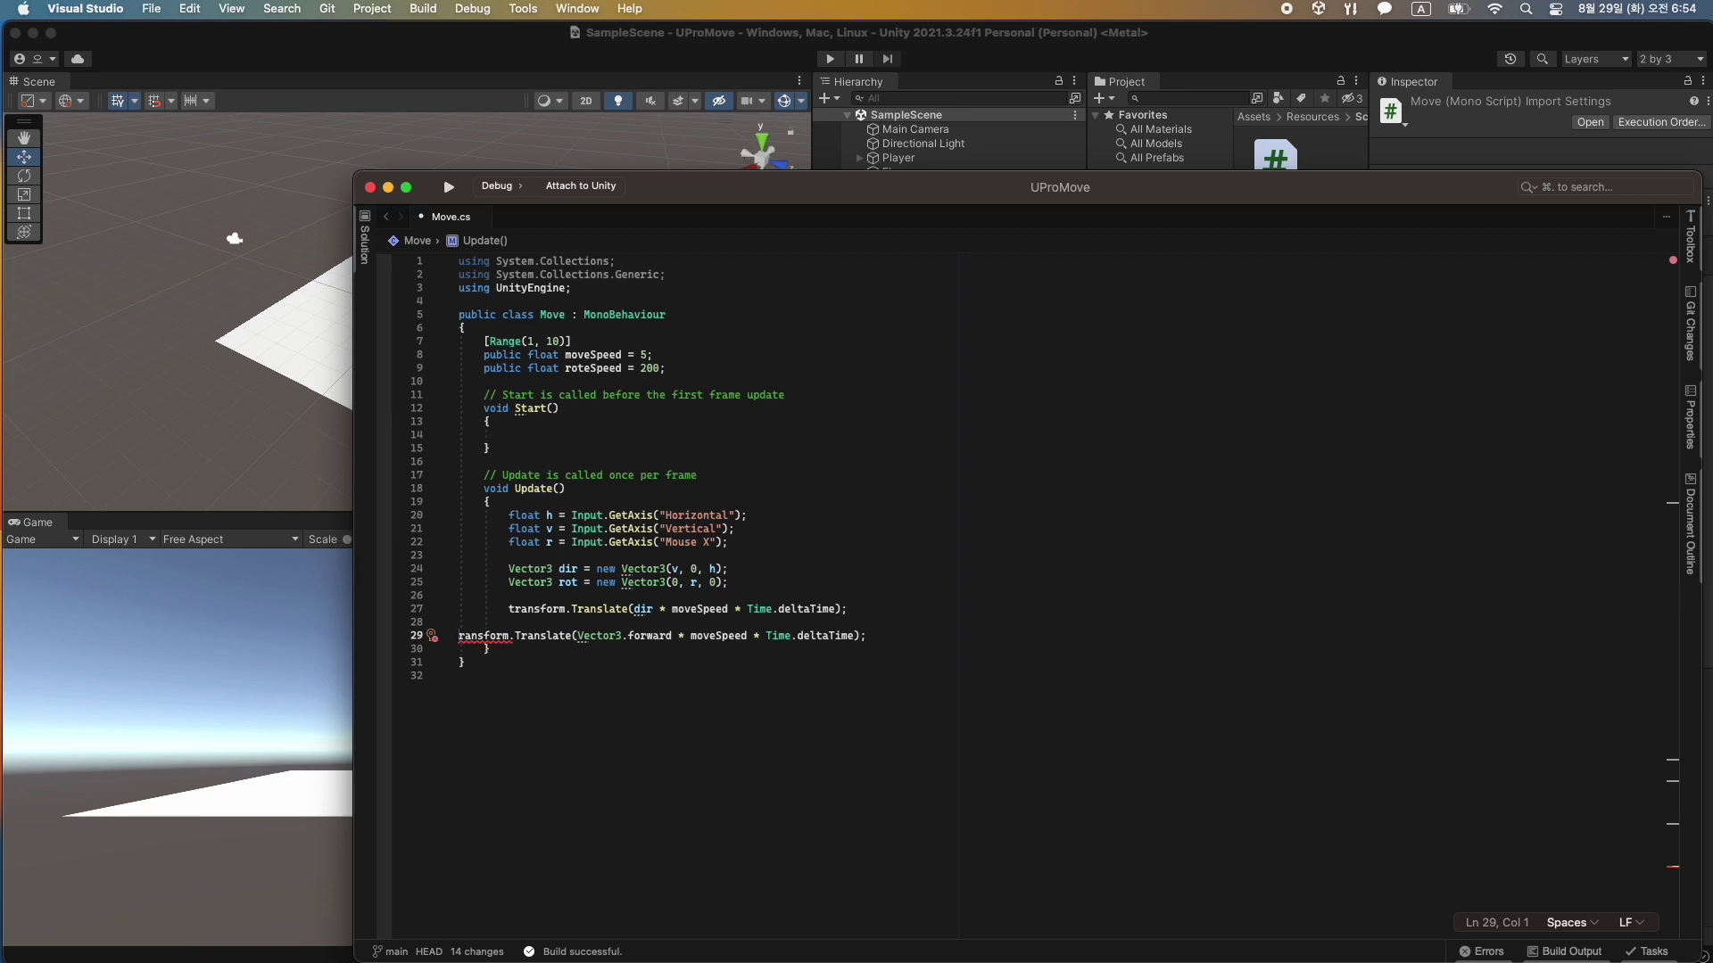
key(BackSpace)
key(Tab)
key(Tab)
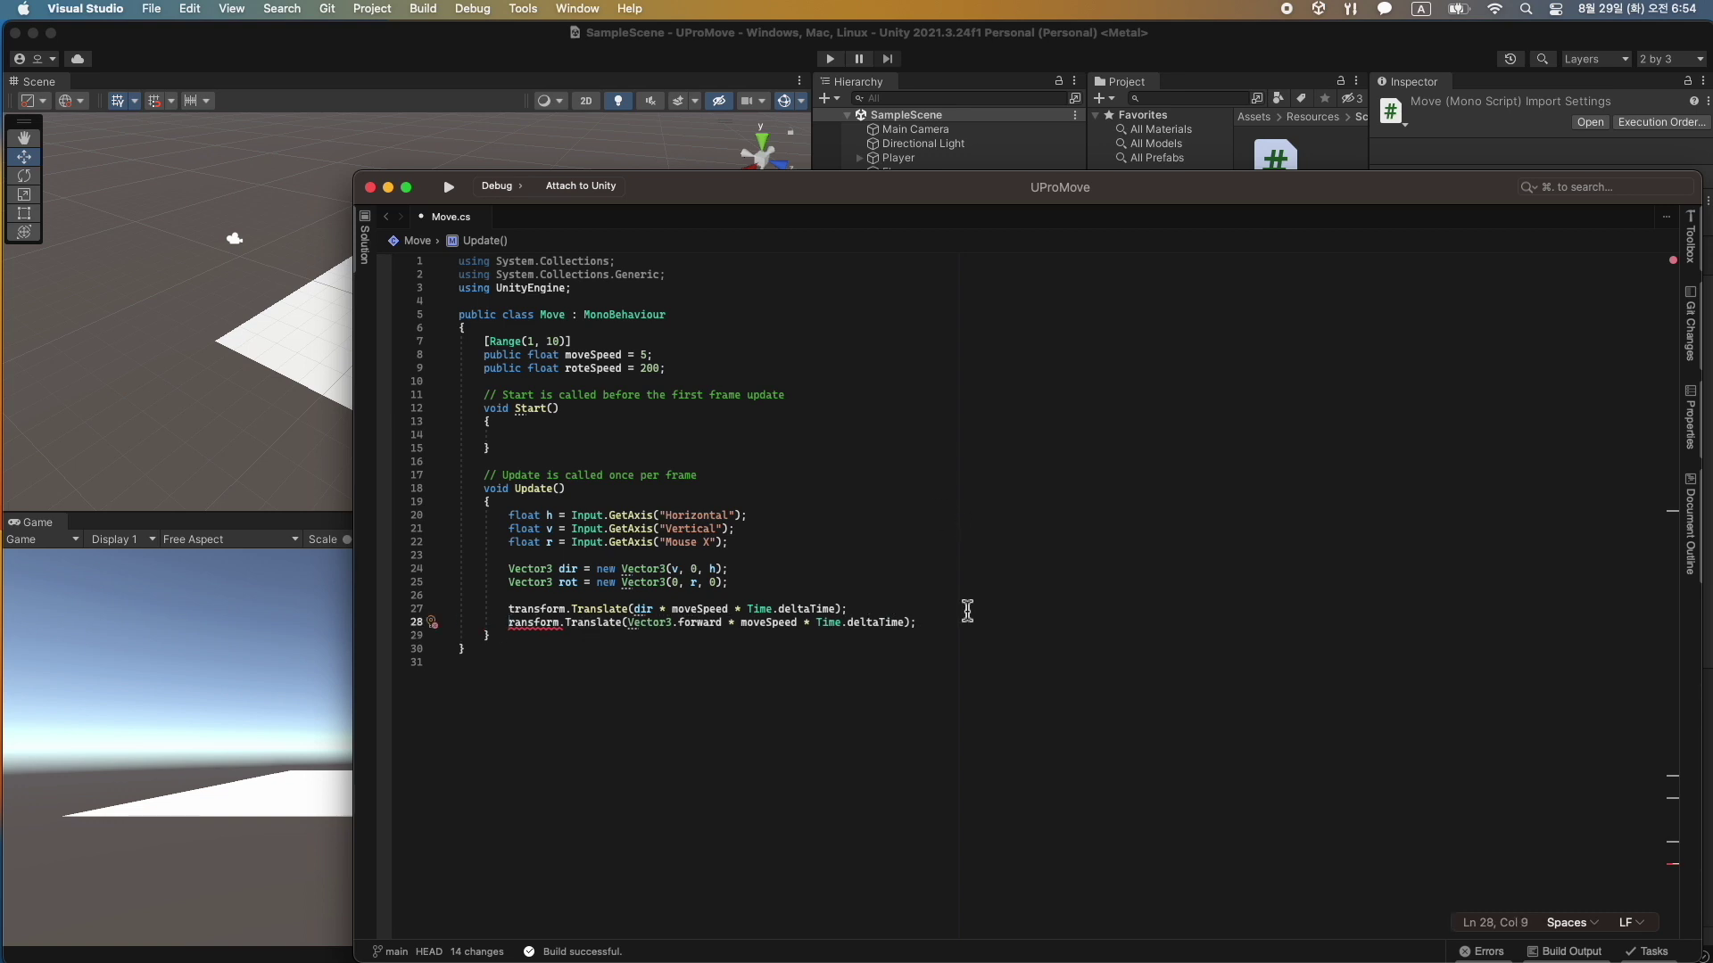
key(shift+End)
key(BackSpace)
Write transform.Rotate(rot * roteSpeed * Time.deltaTime) in its place.
text(tran)
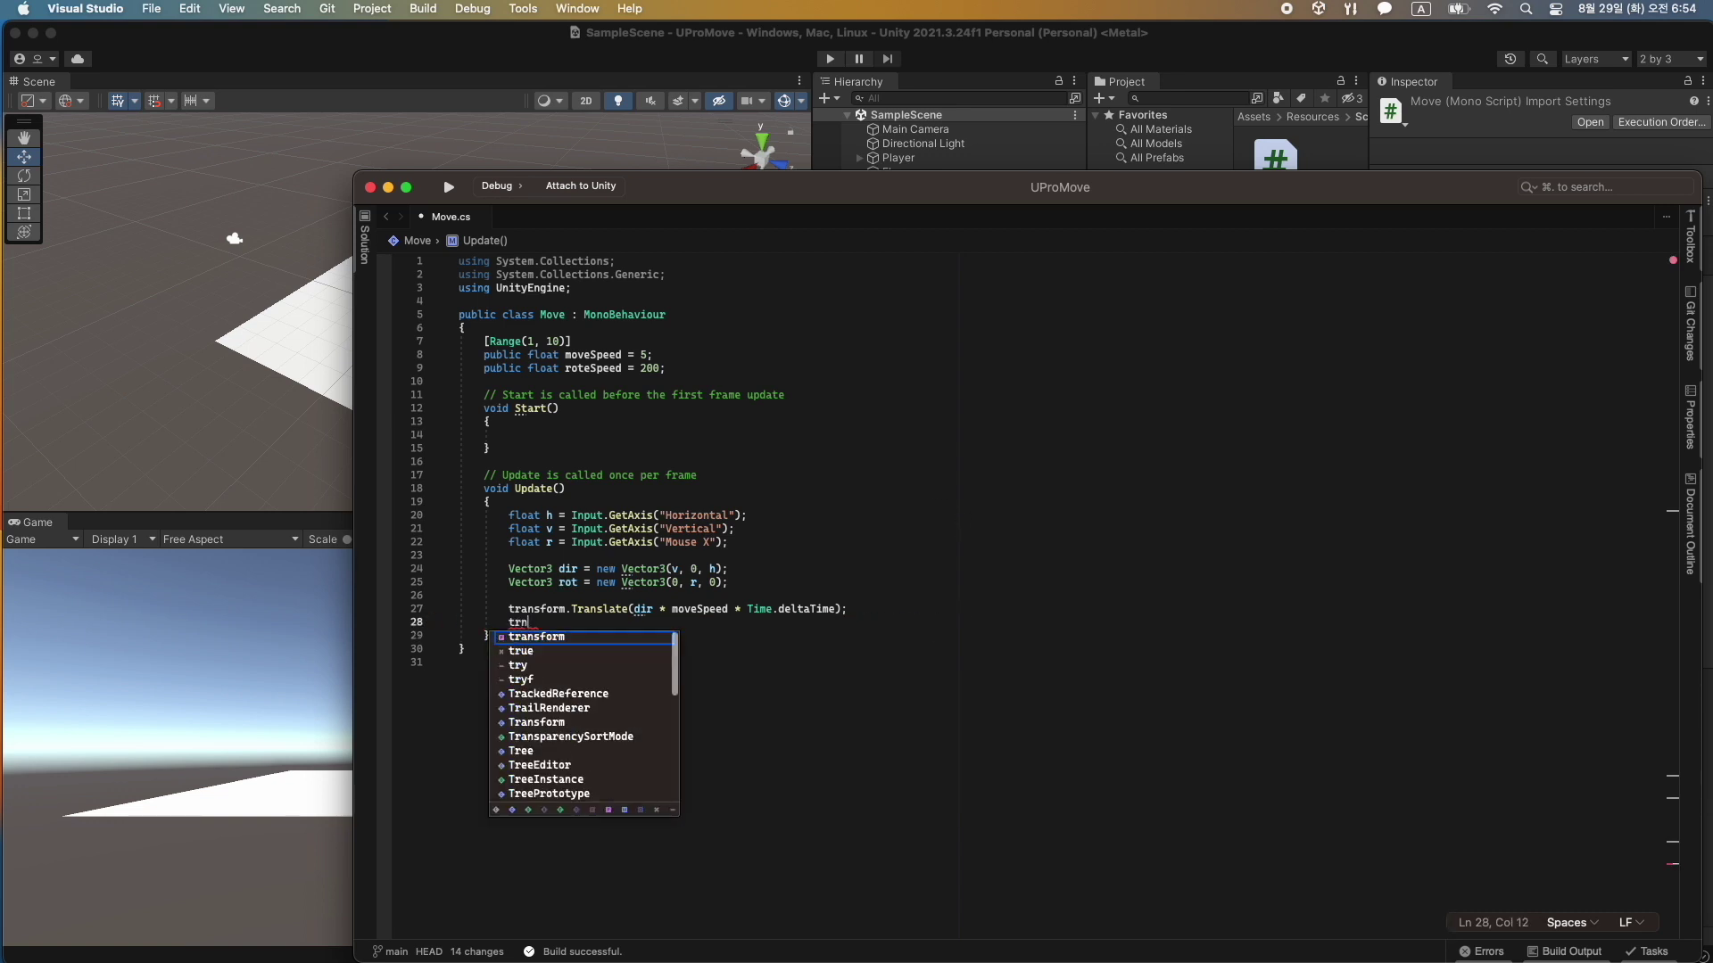
text(f)
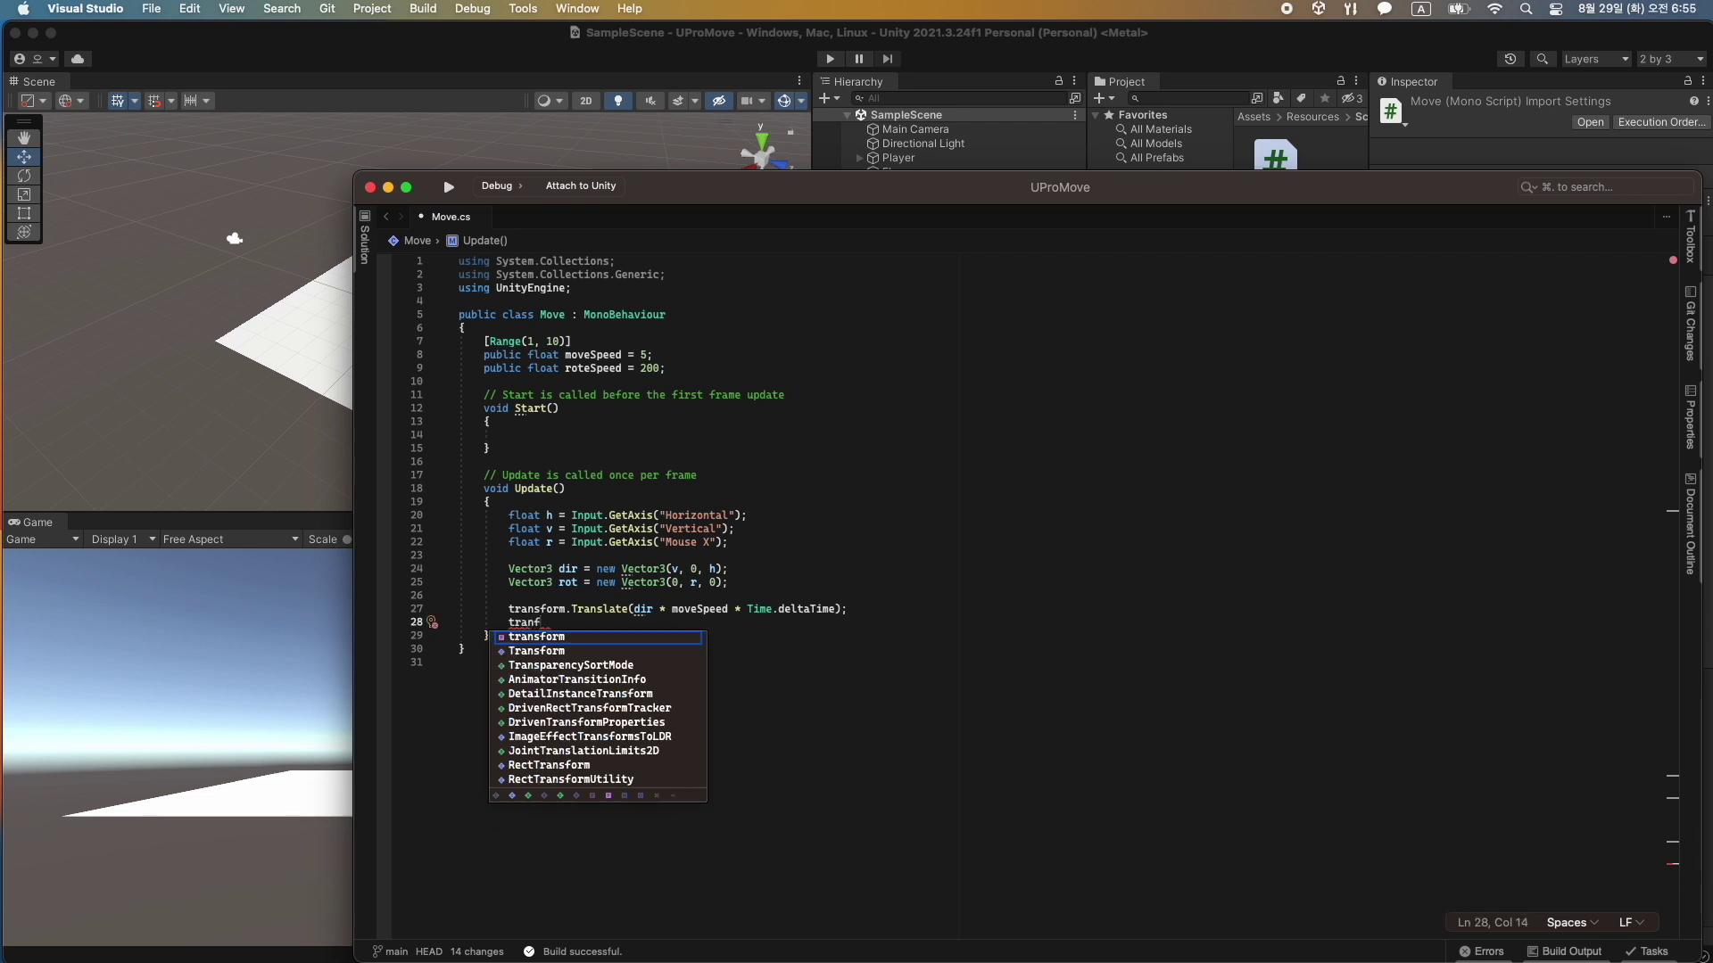
key(Tab)
text(.Ro)
key(Tab)
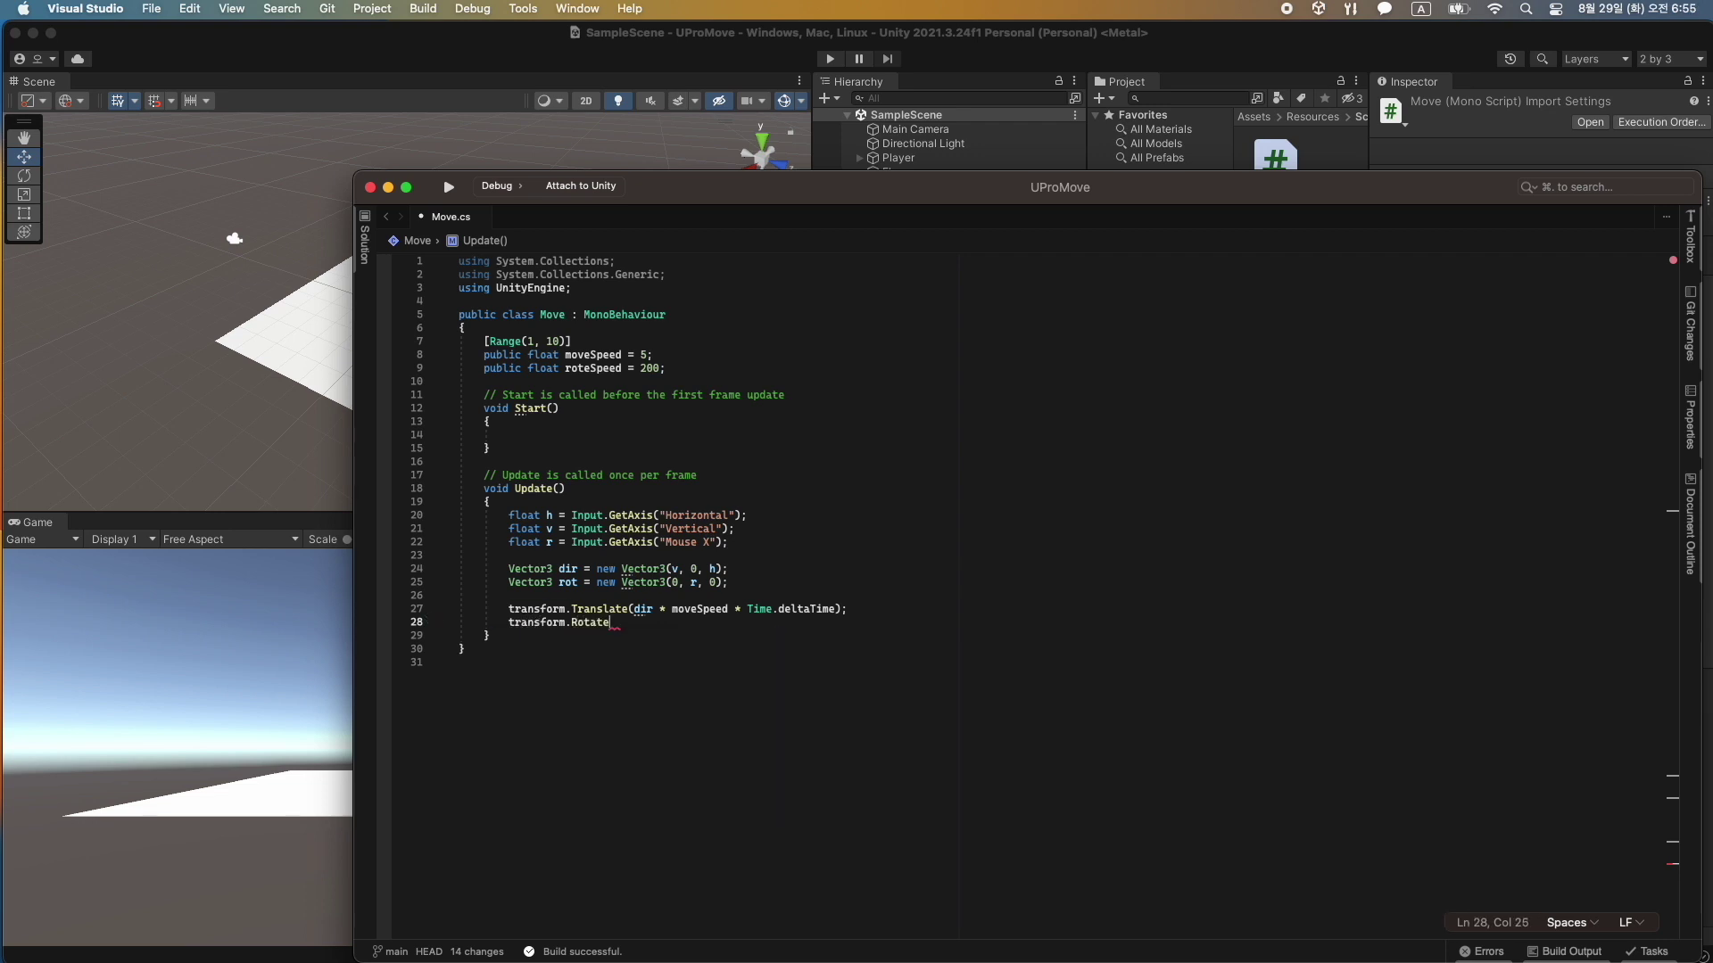
text((rot)
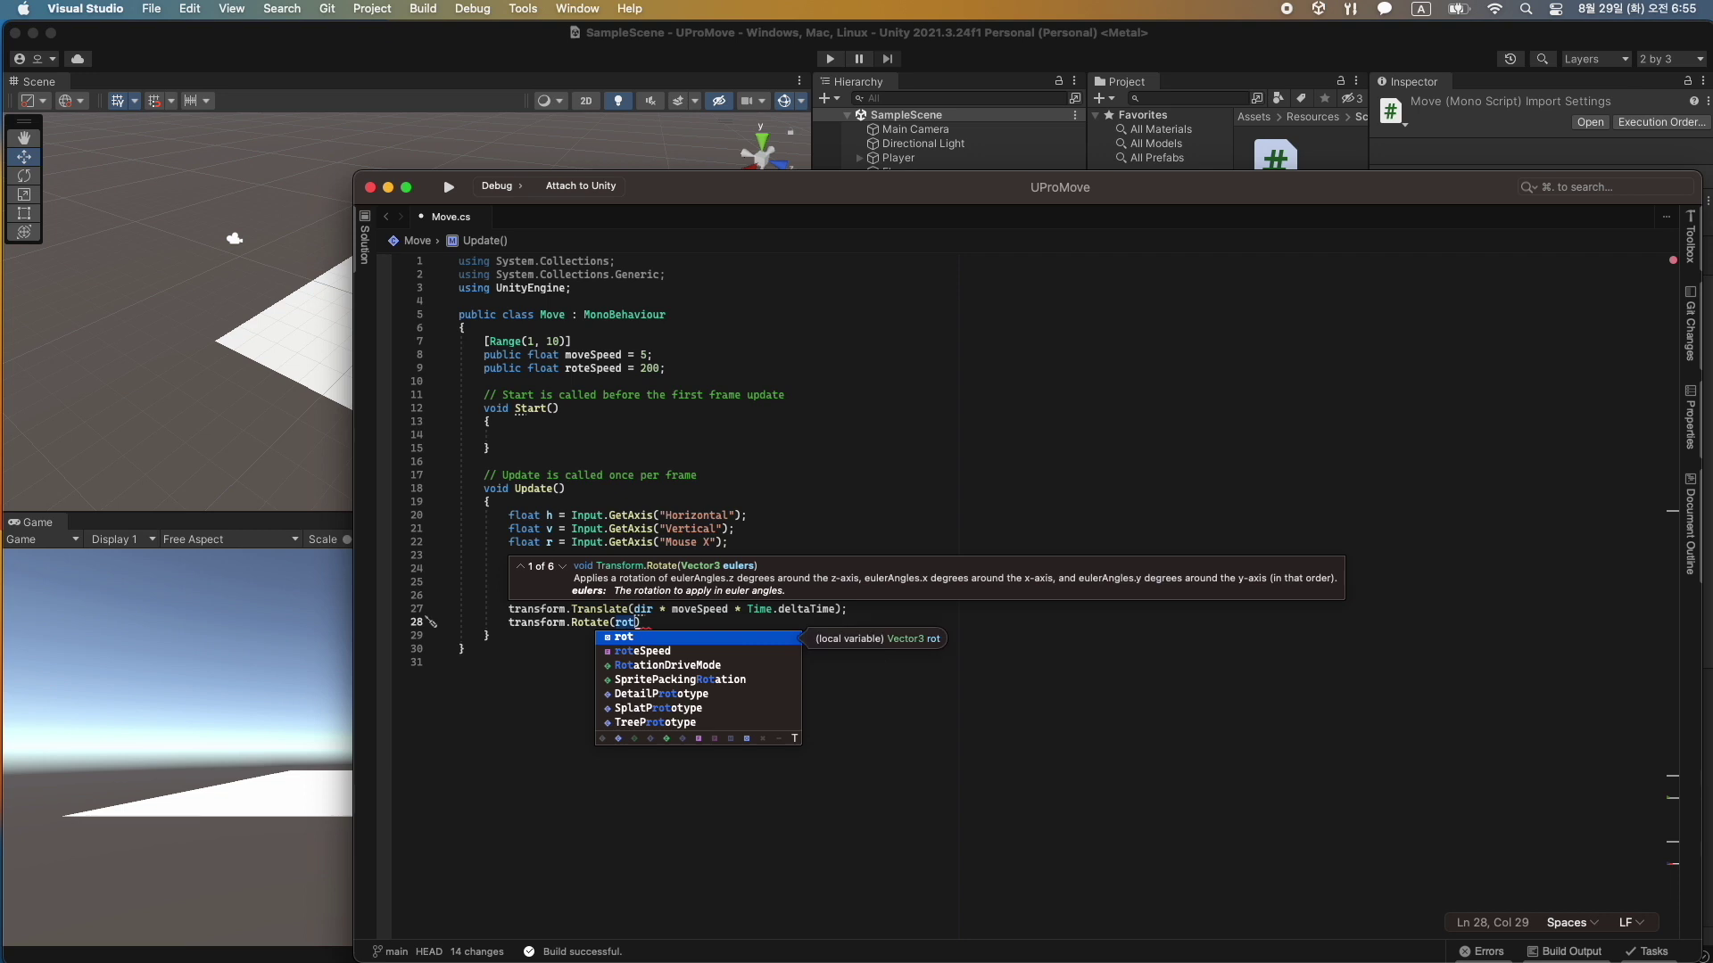
text(*)
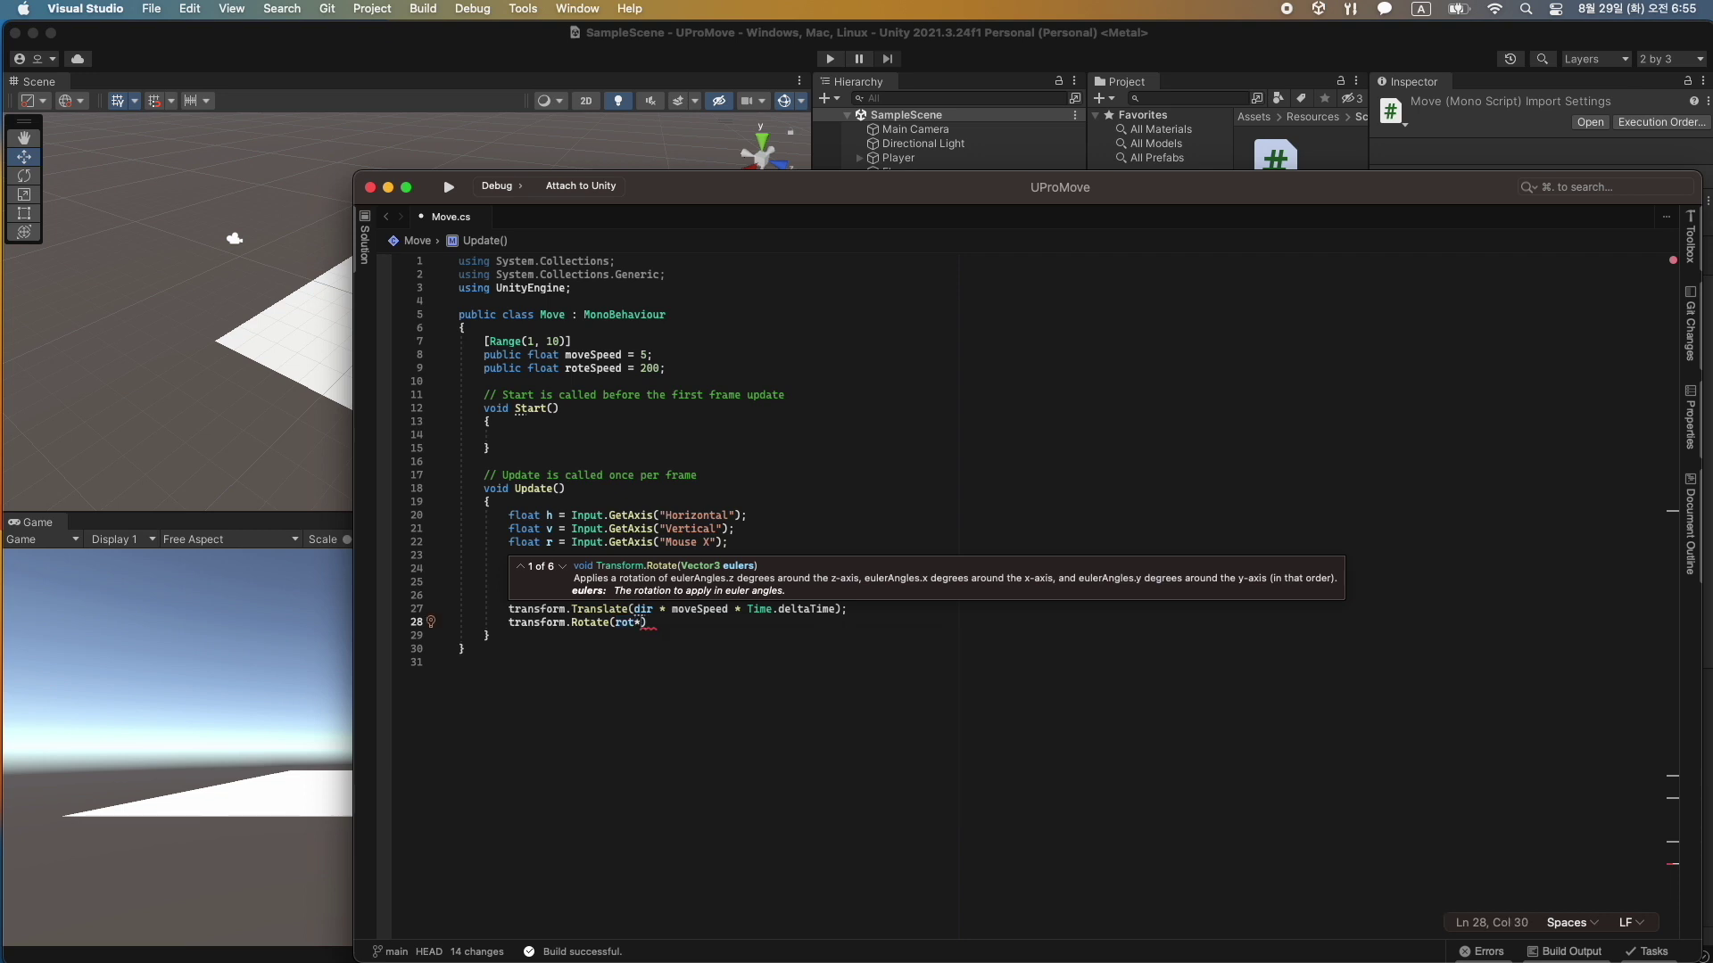
text(ro)
key(Tab)
text(Time.)
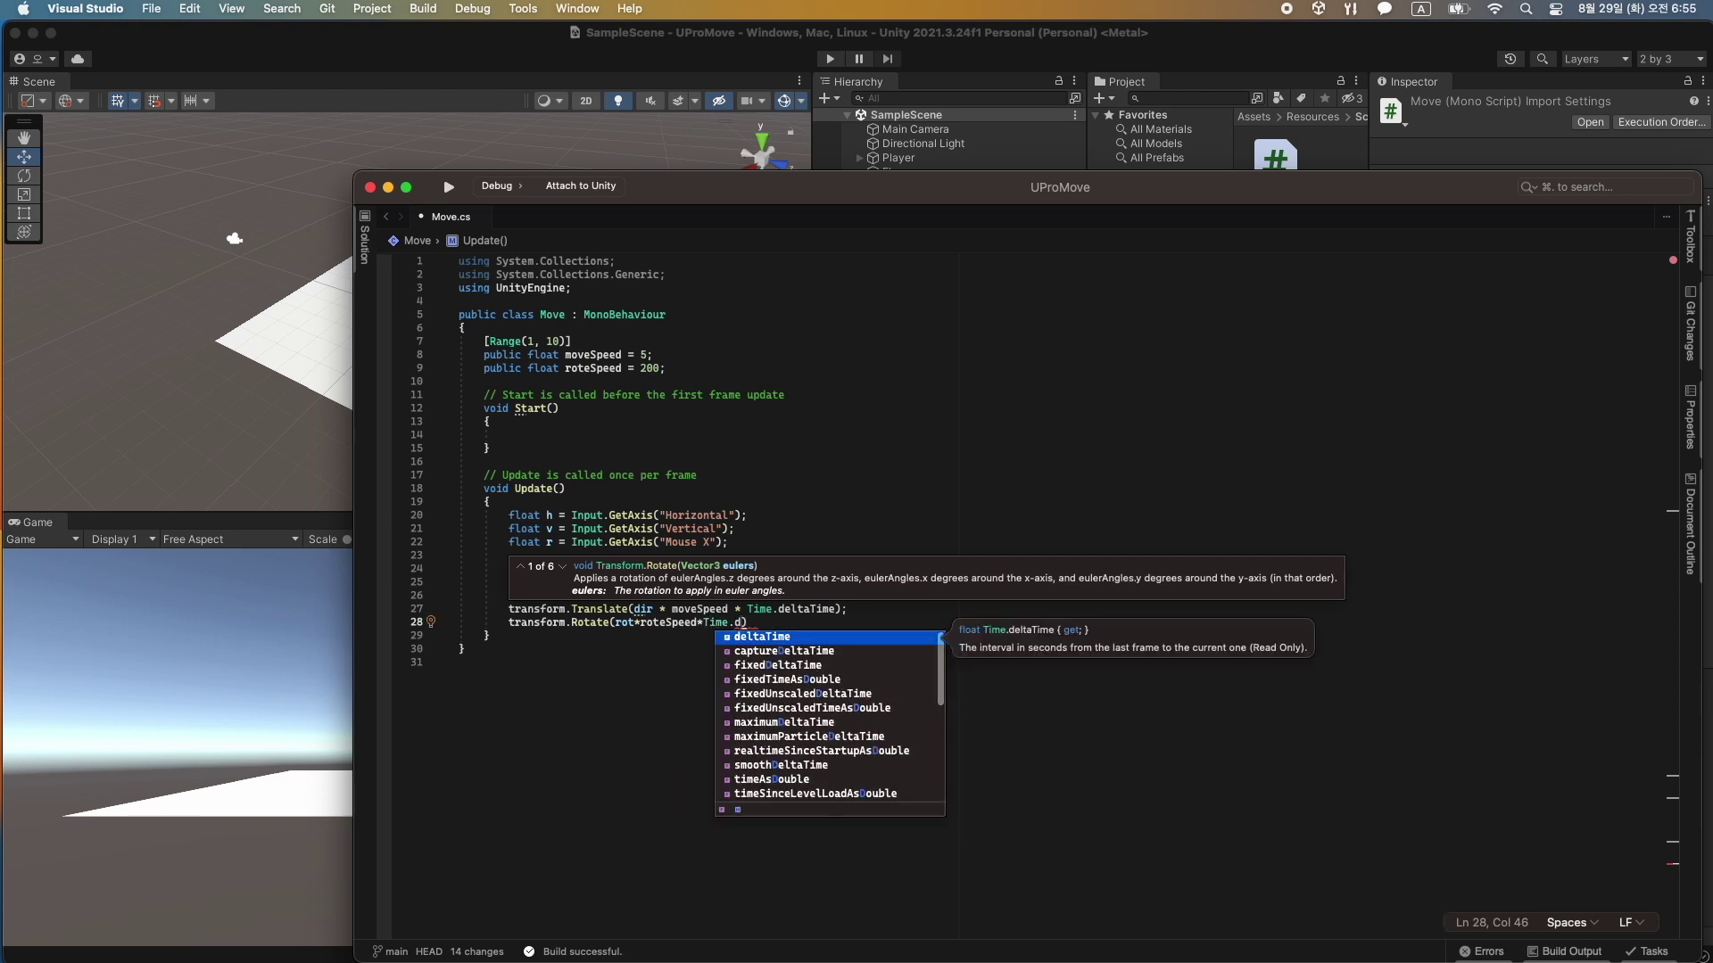
text(deltaTime);)
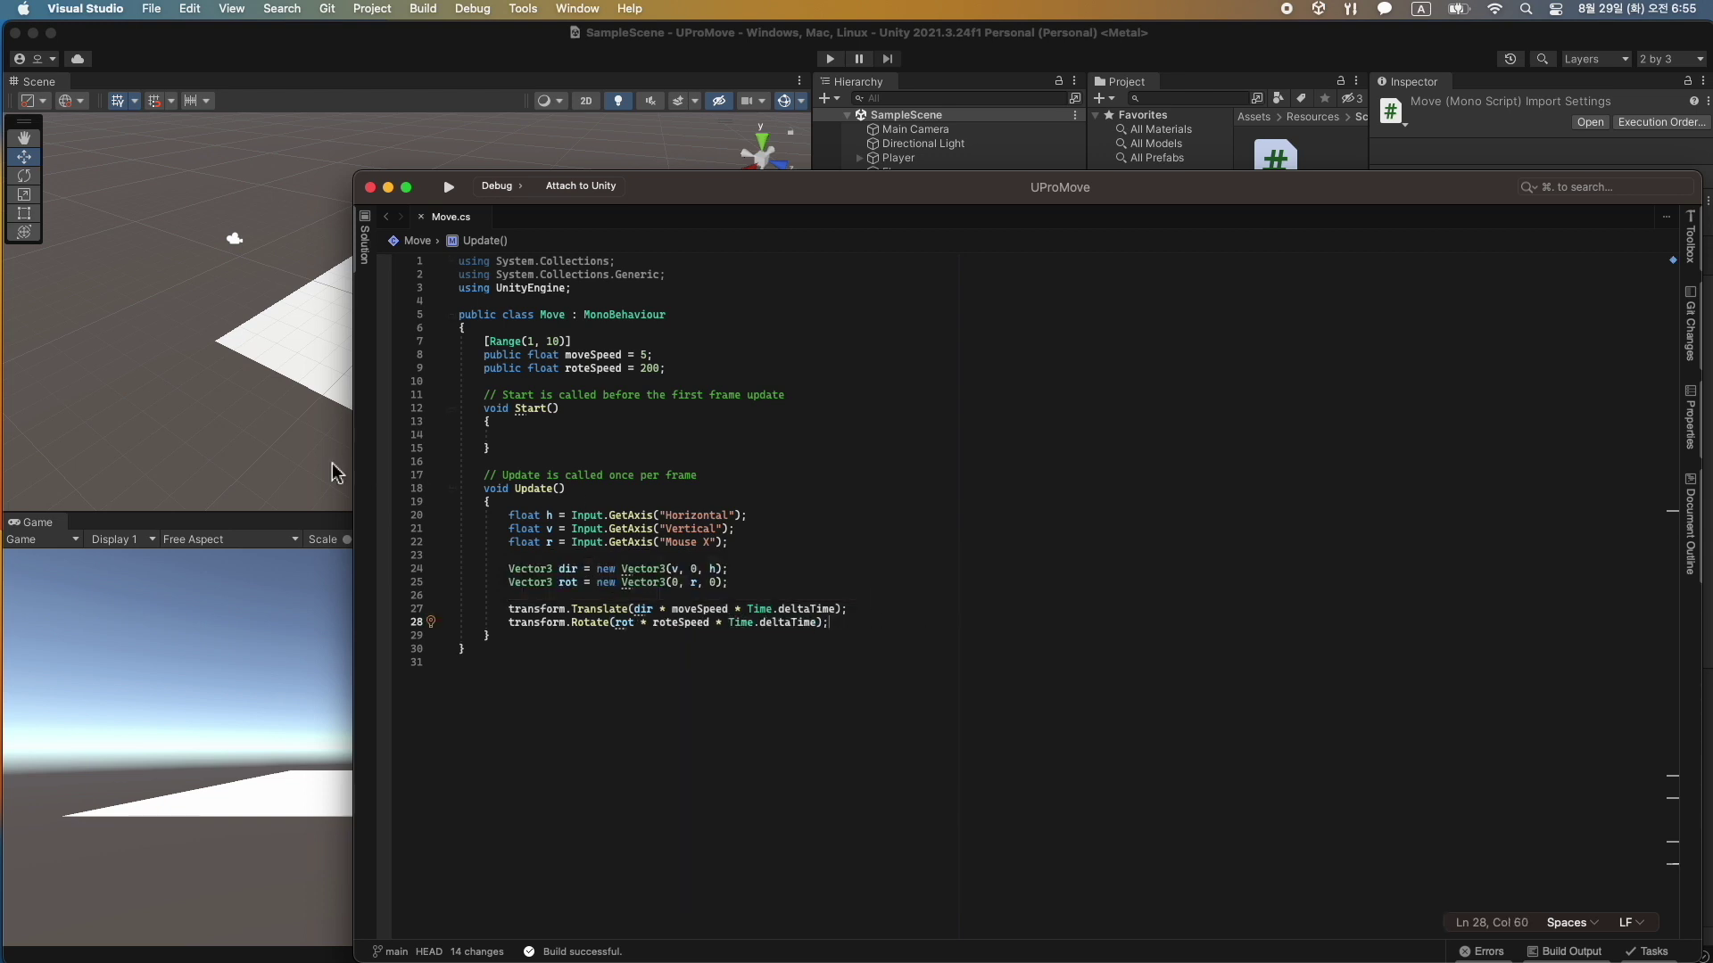
click(327, 463)
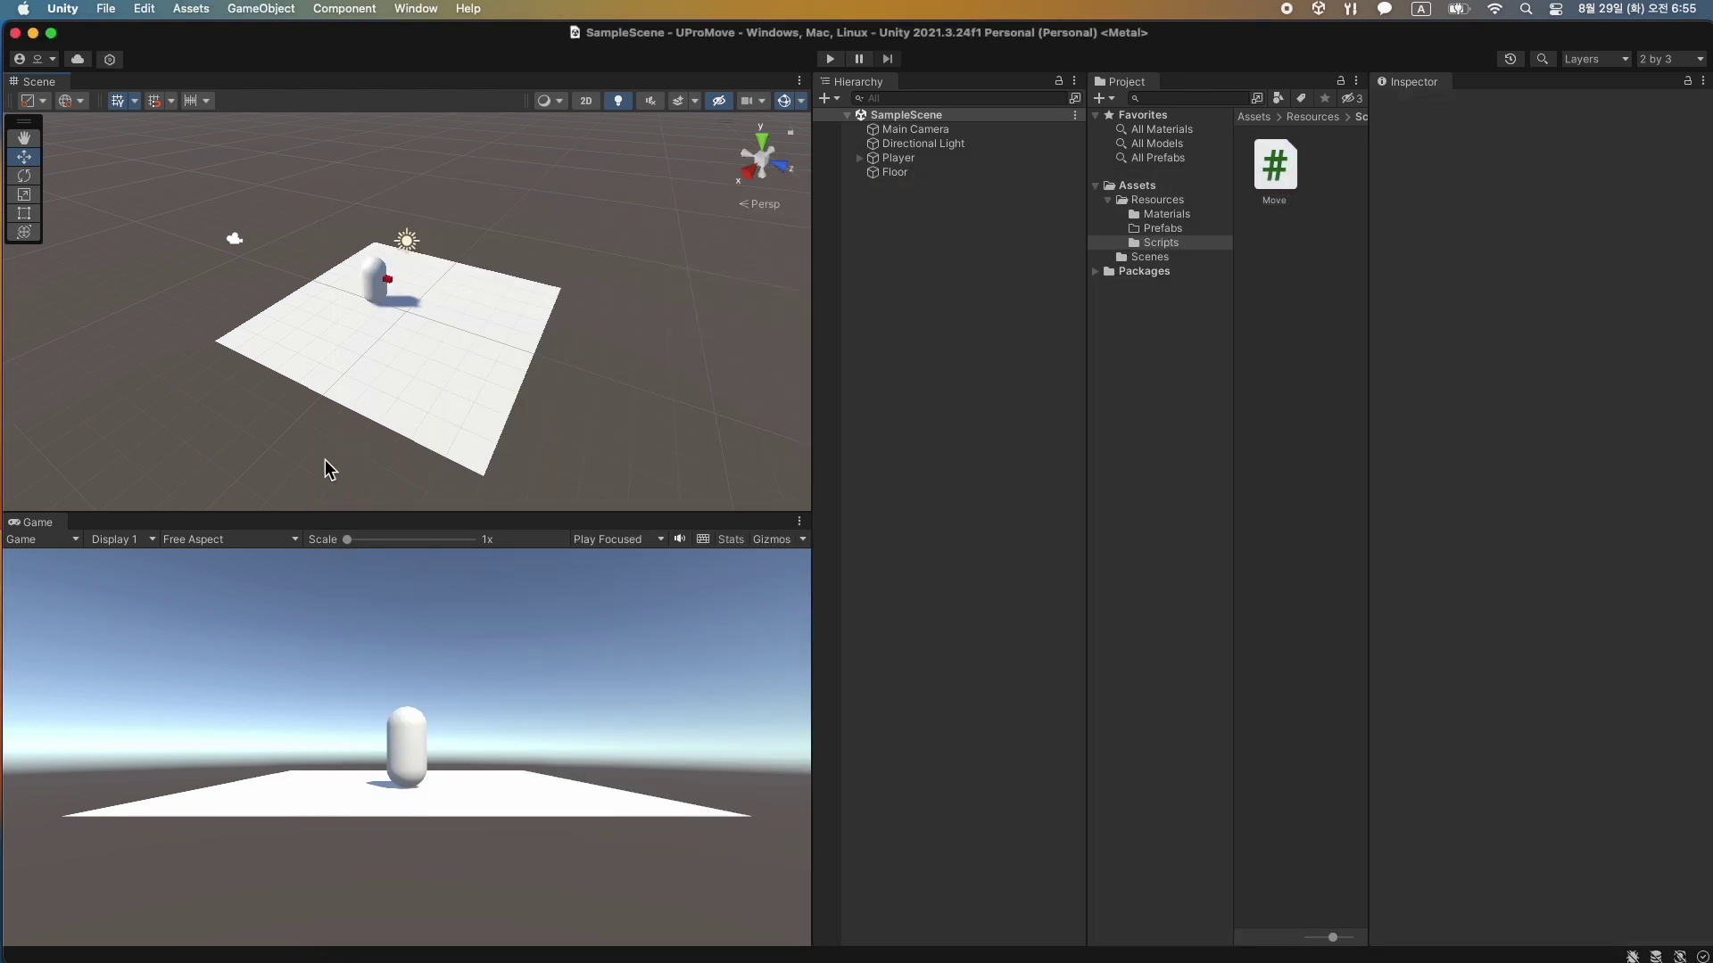
Play-test the scene, steering the Player capsule left and right across the Floor, then stop.
click(829, 58)
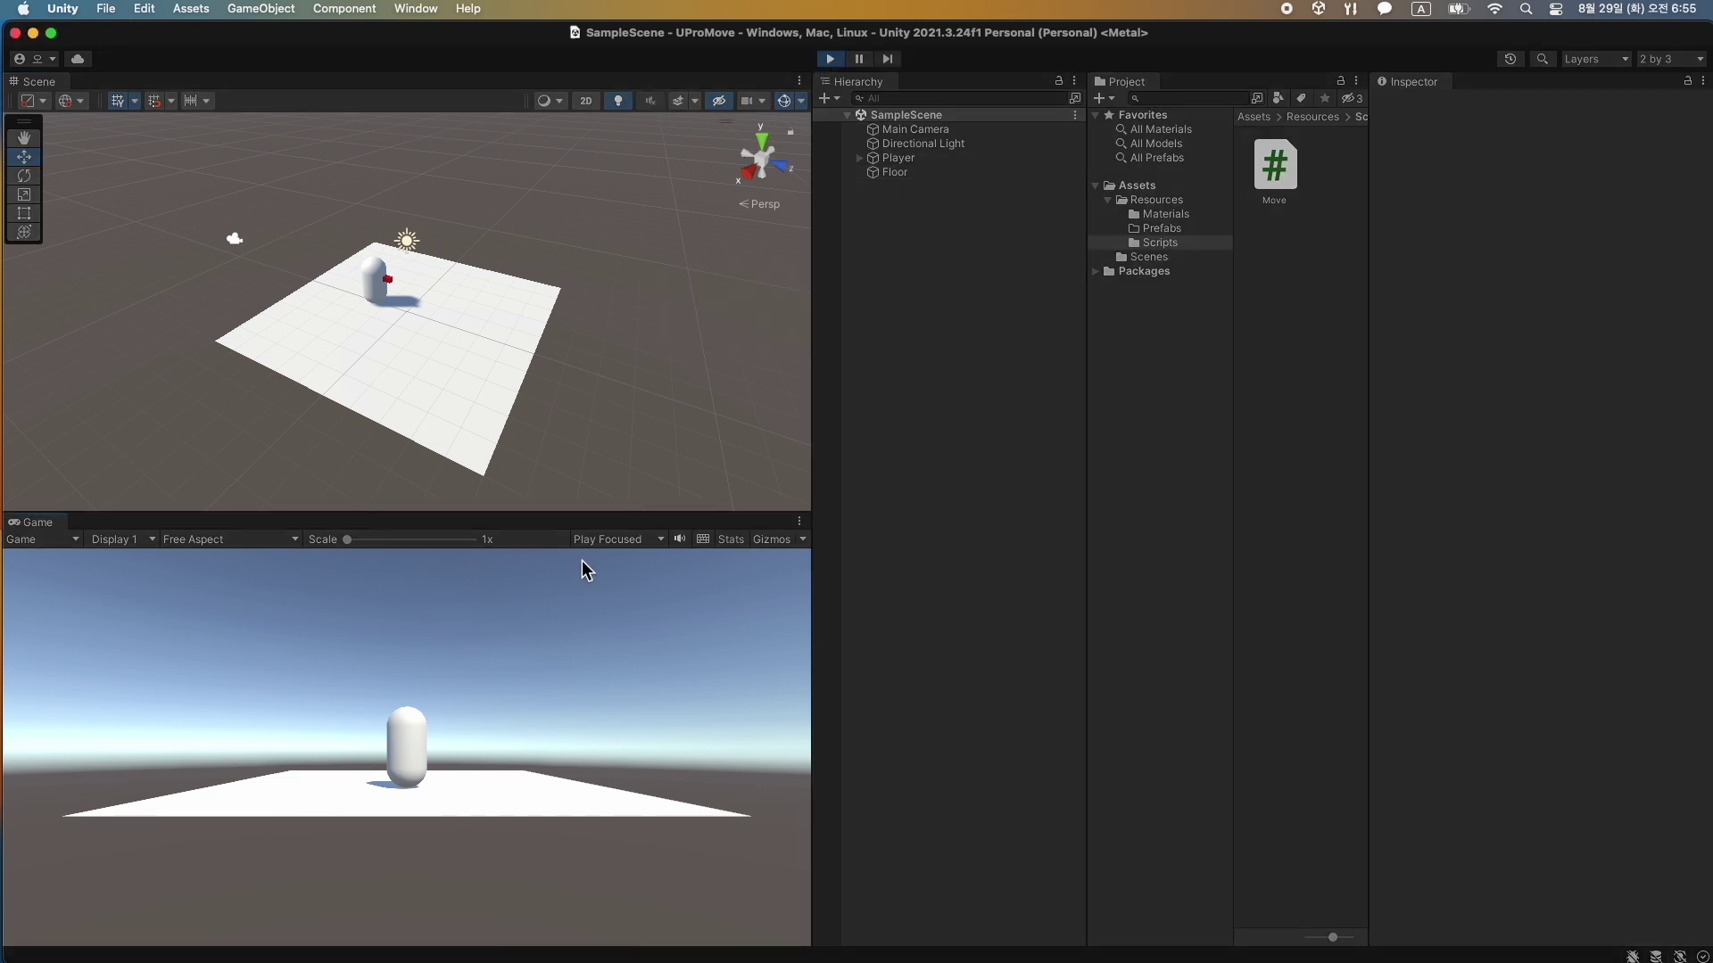
key(a)
key(Right)
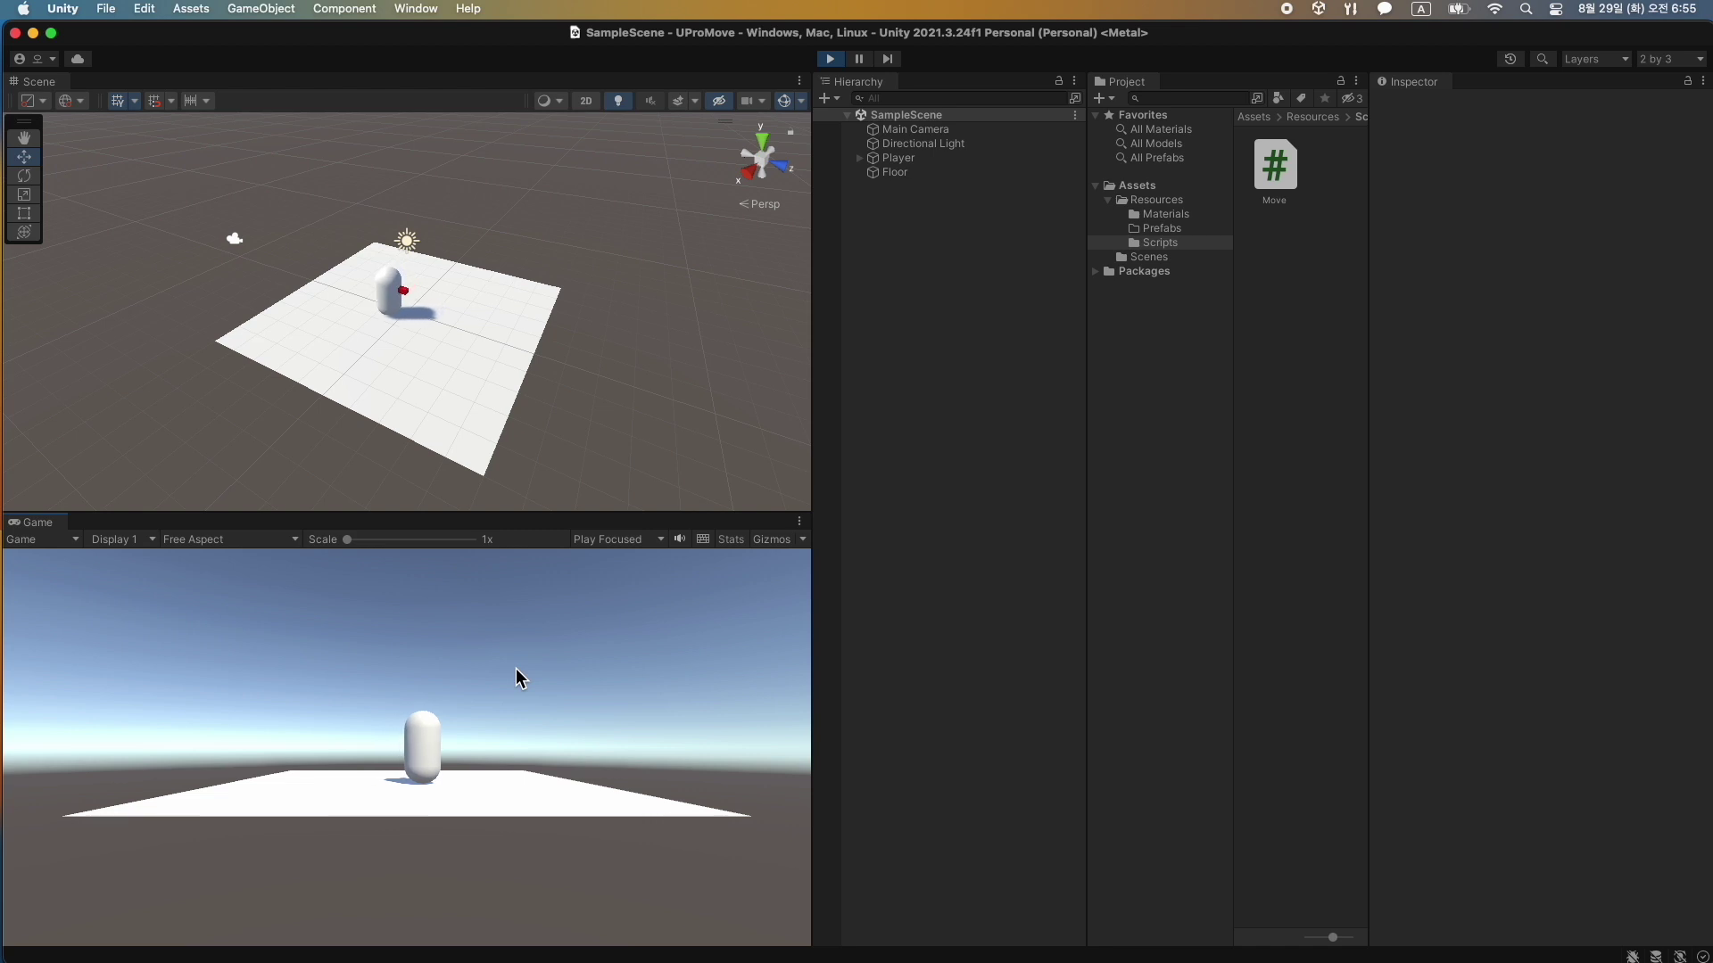
key(Left)
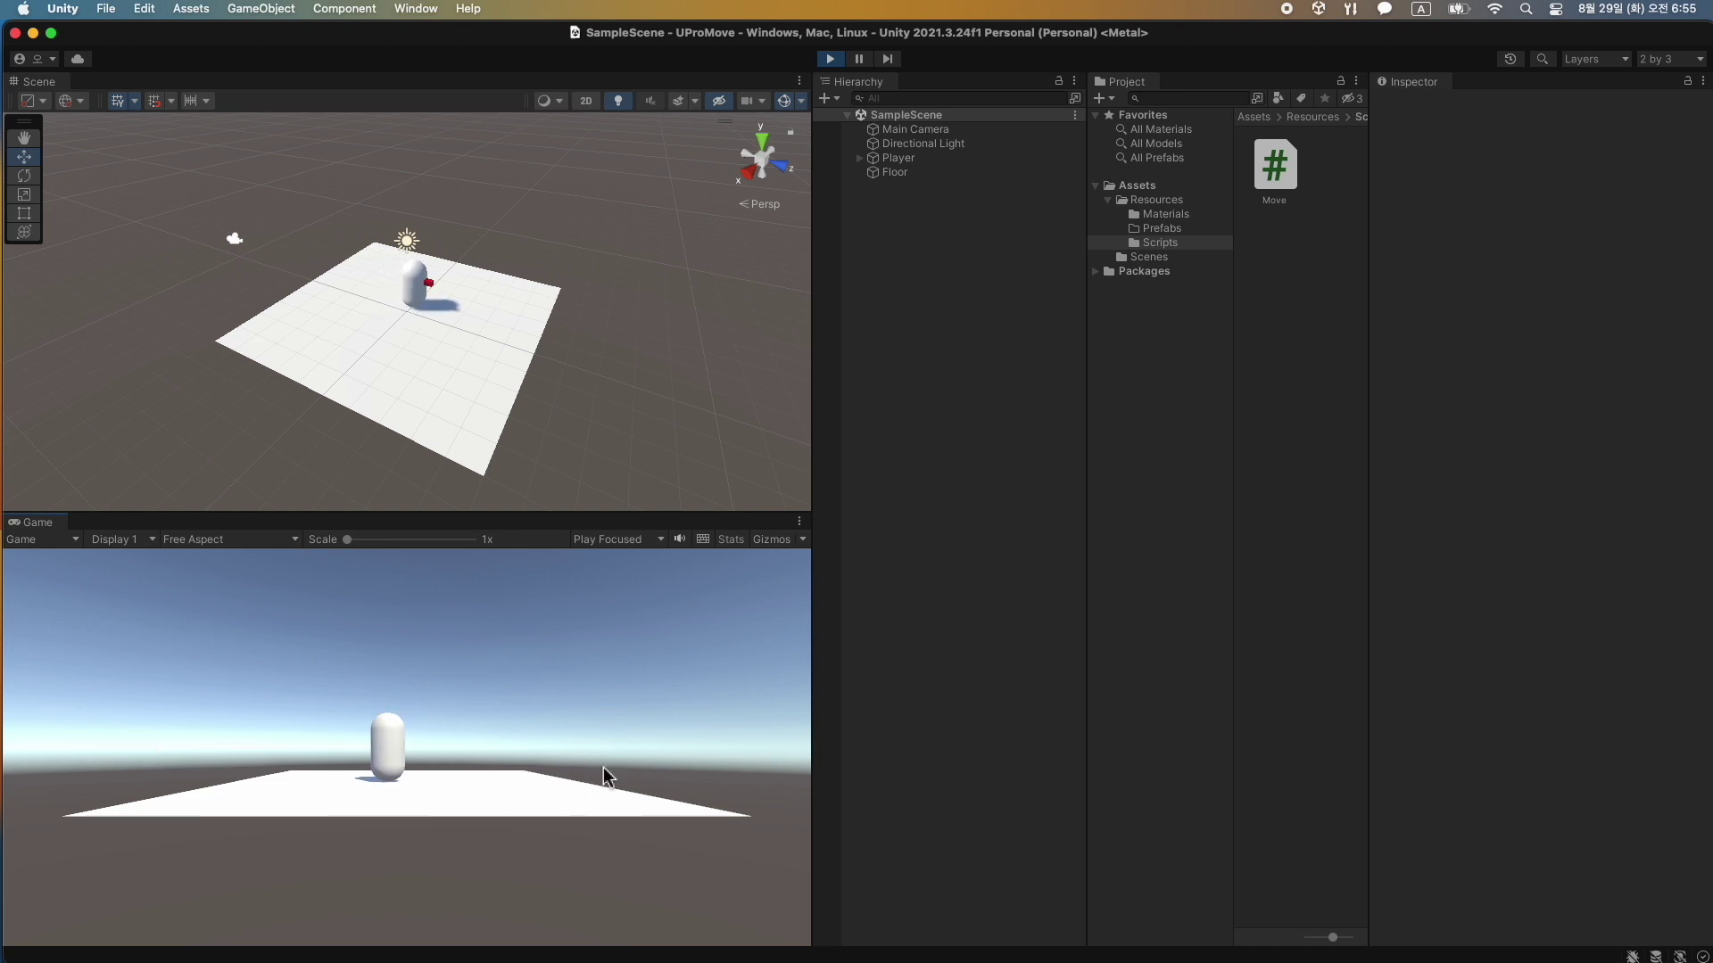
key(Left)
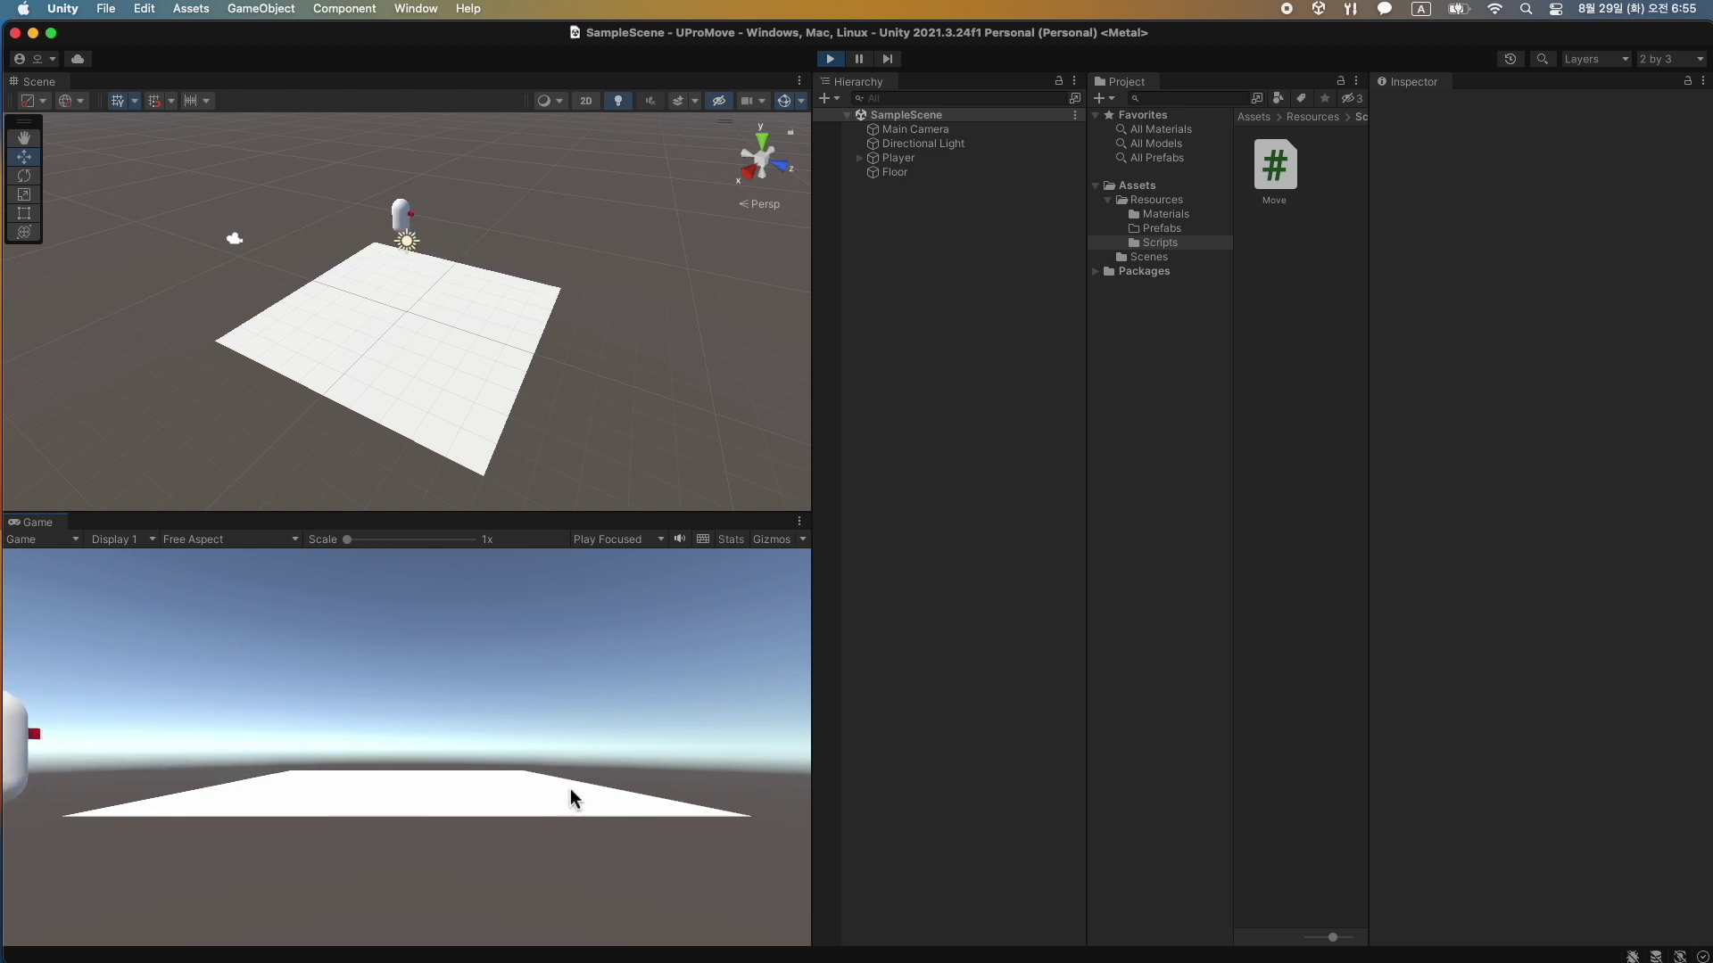
key(Right)
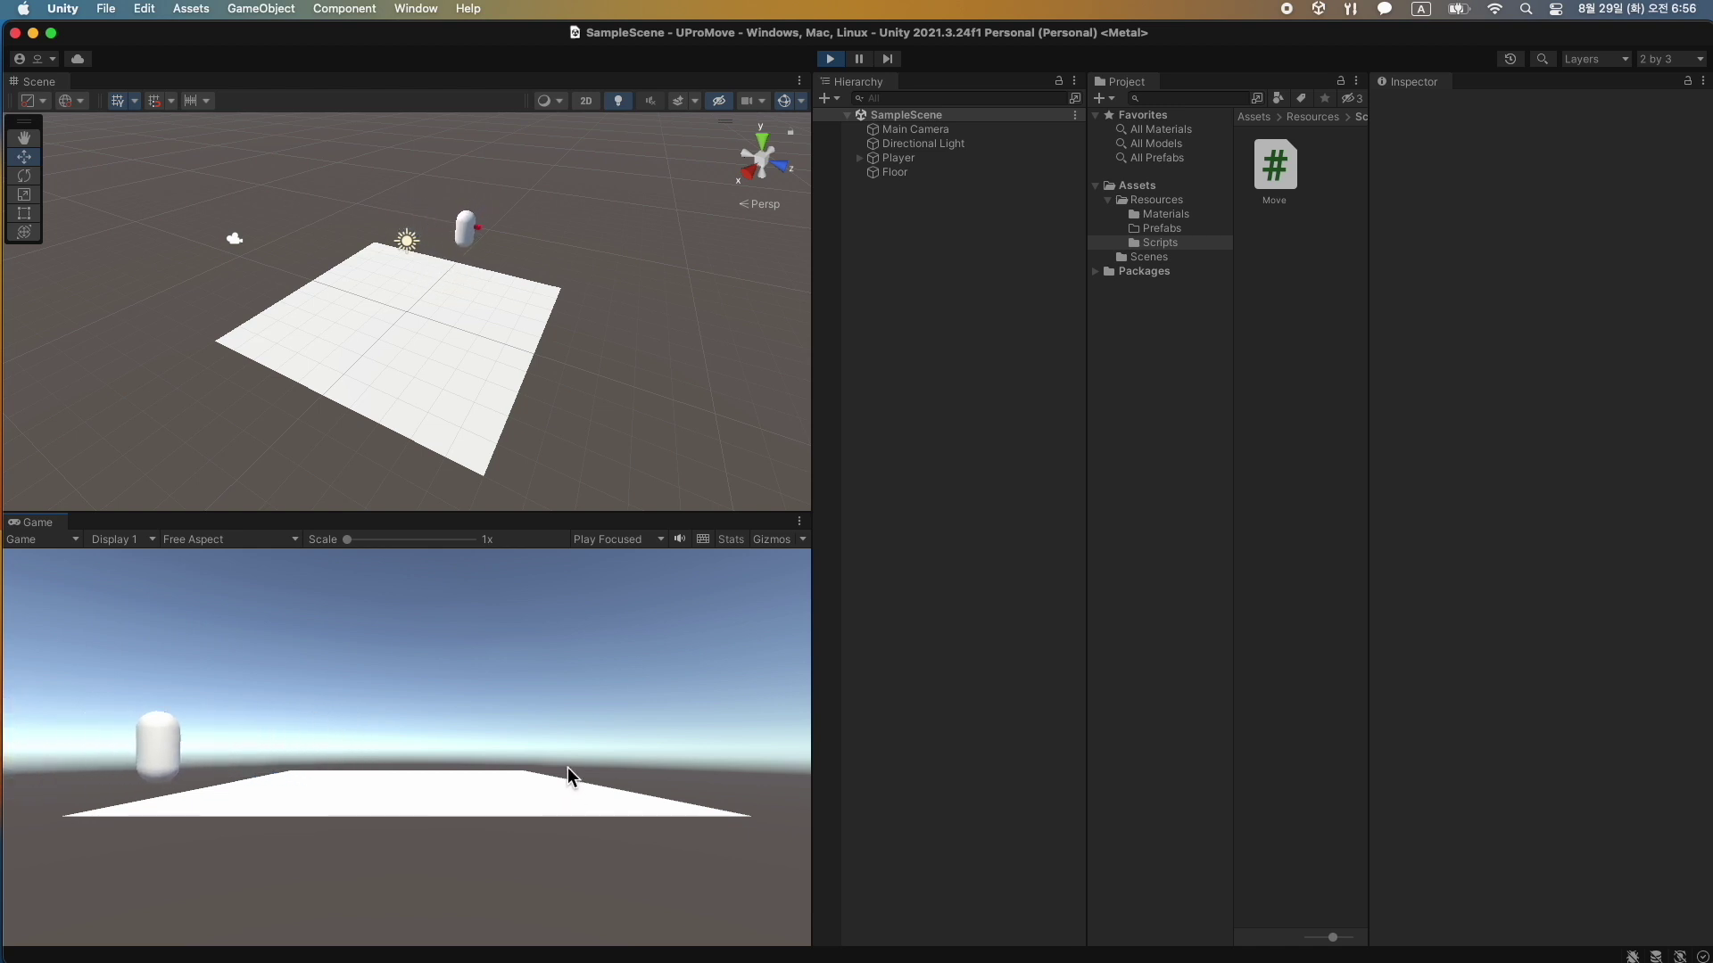
key(Right)
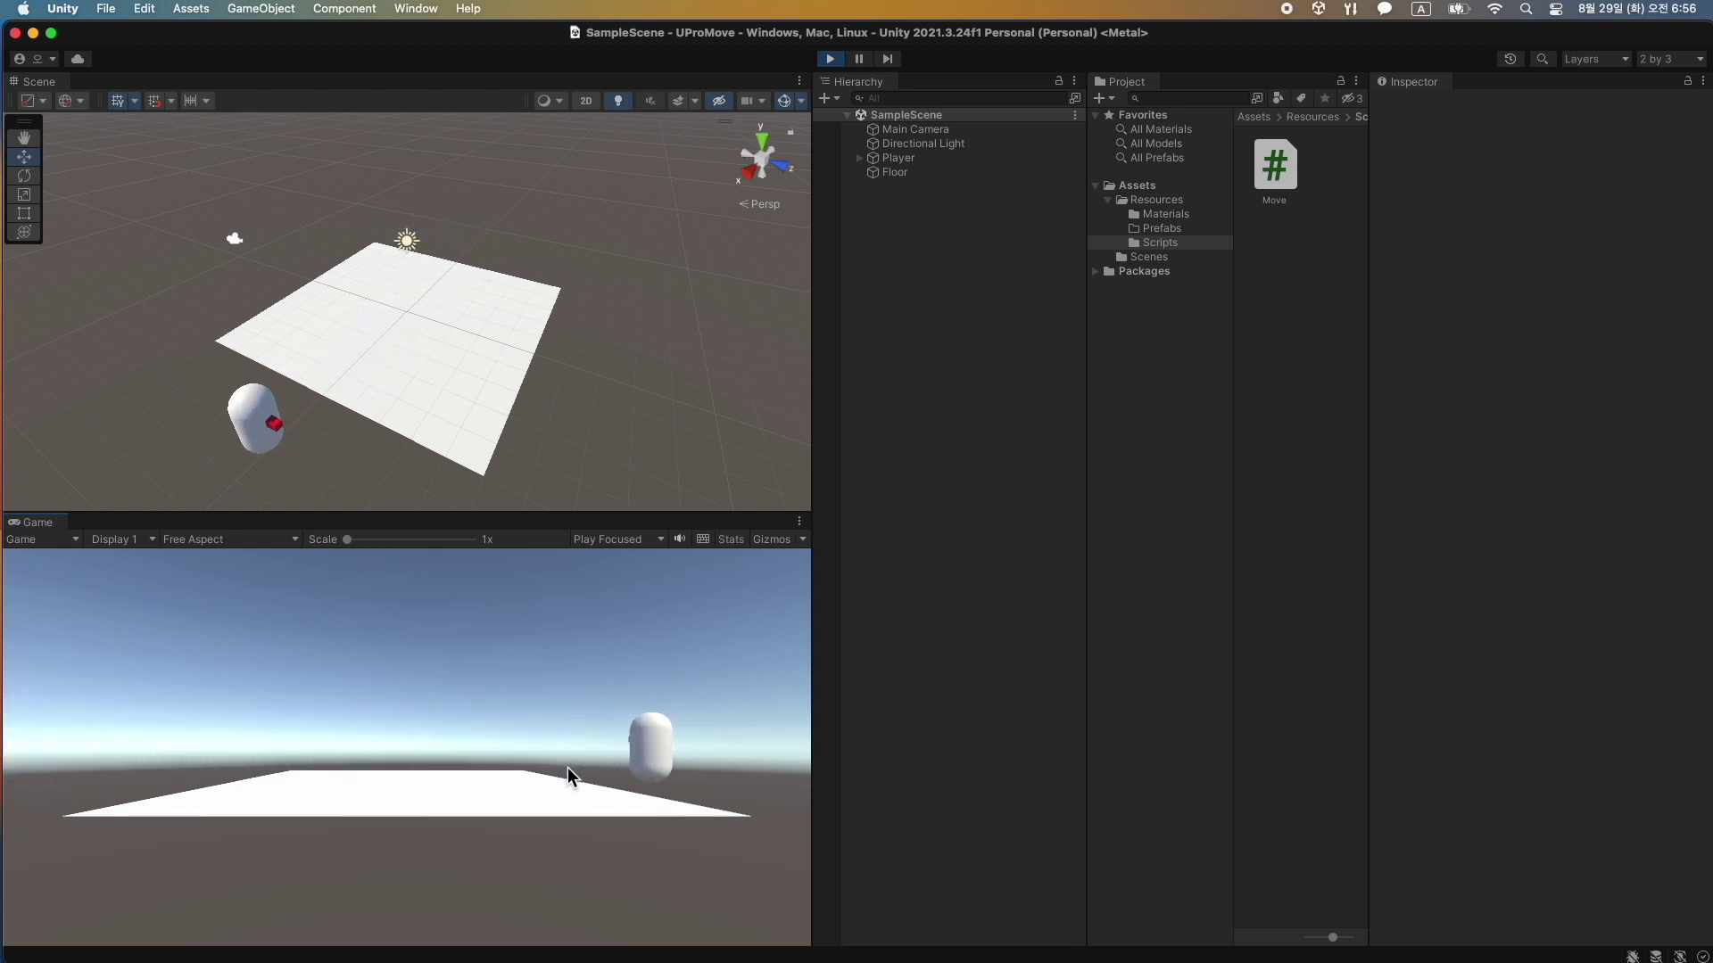
key(Left)
key(Left)
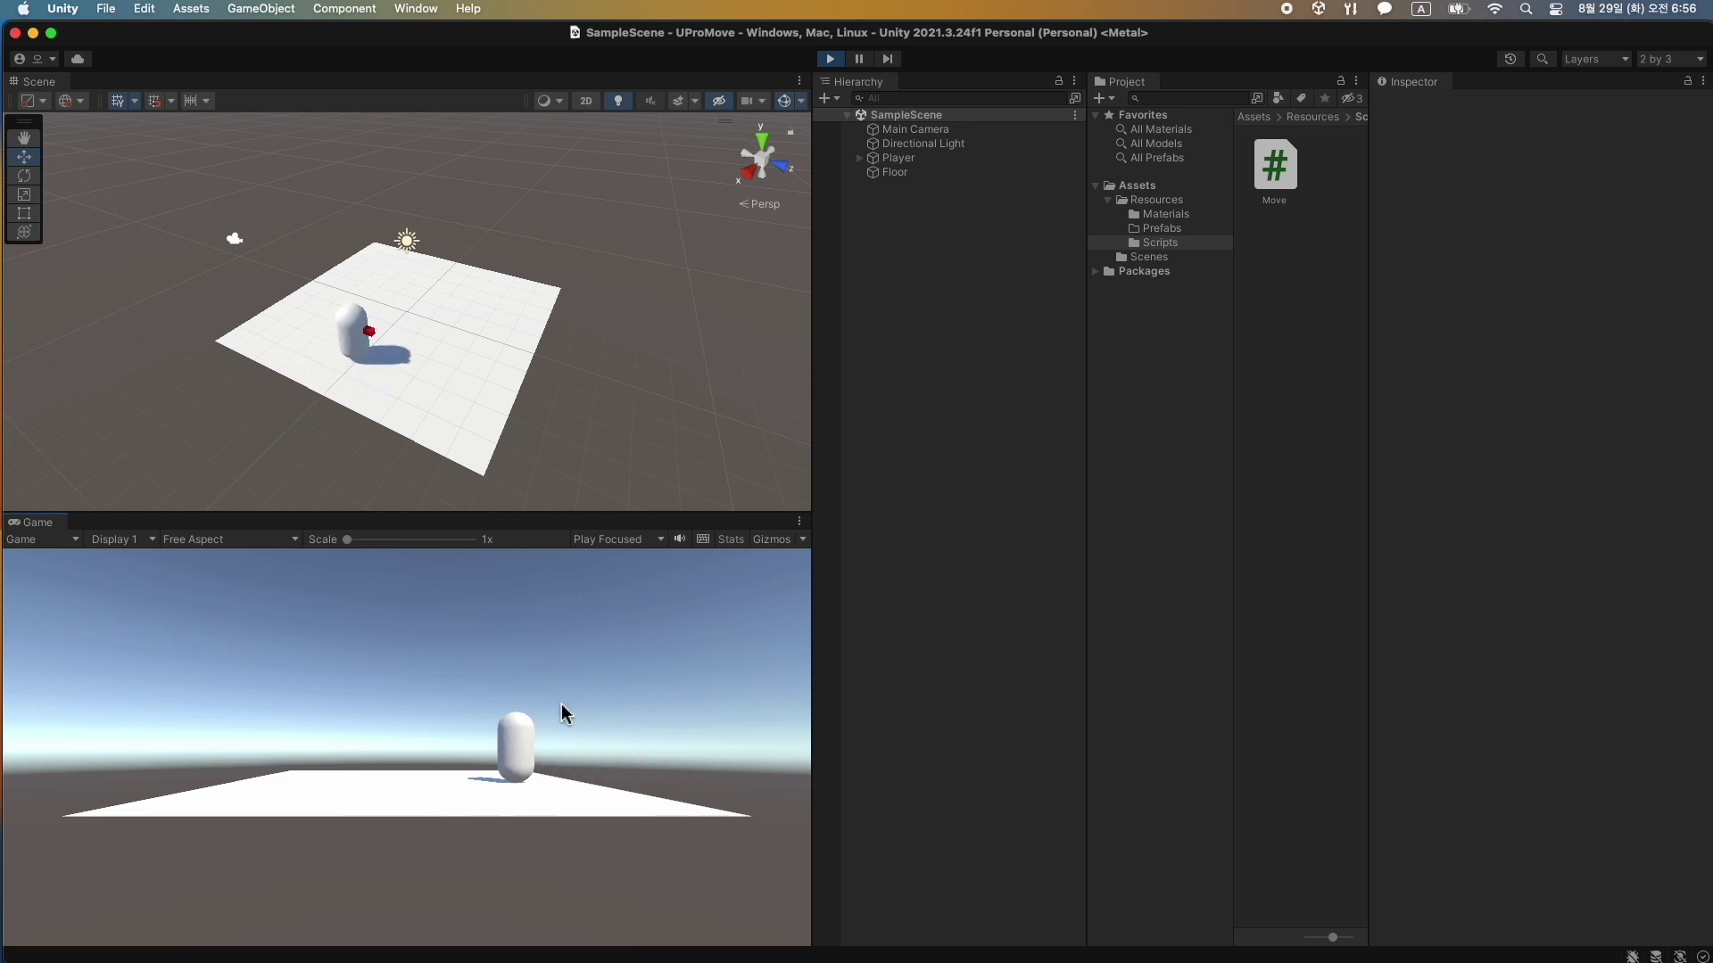
key(Right)
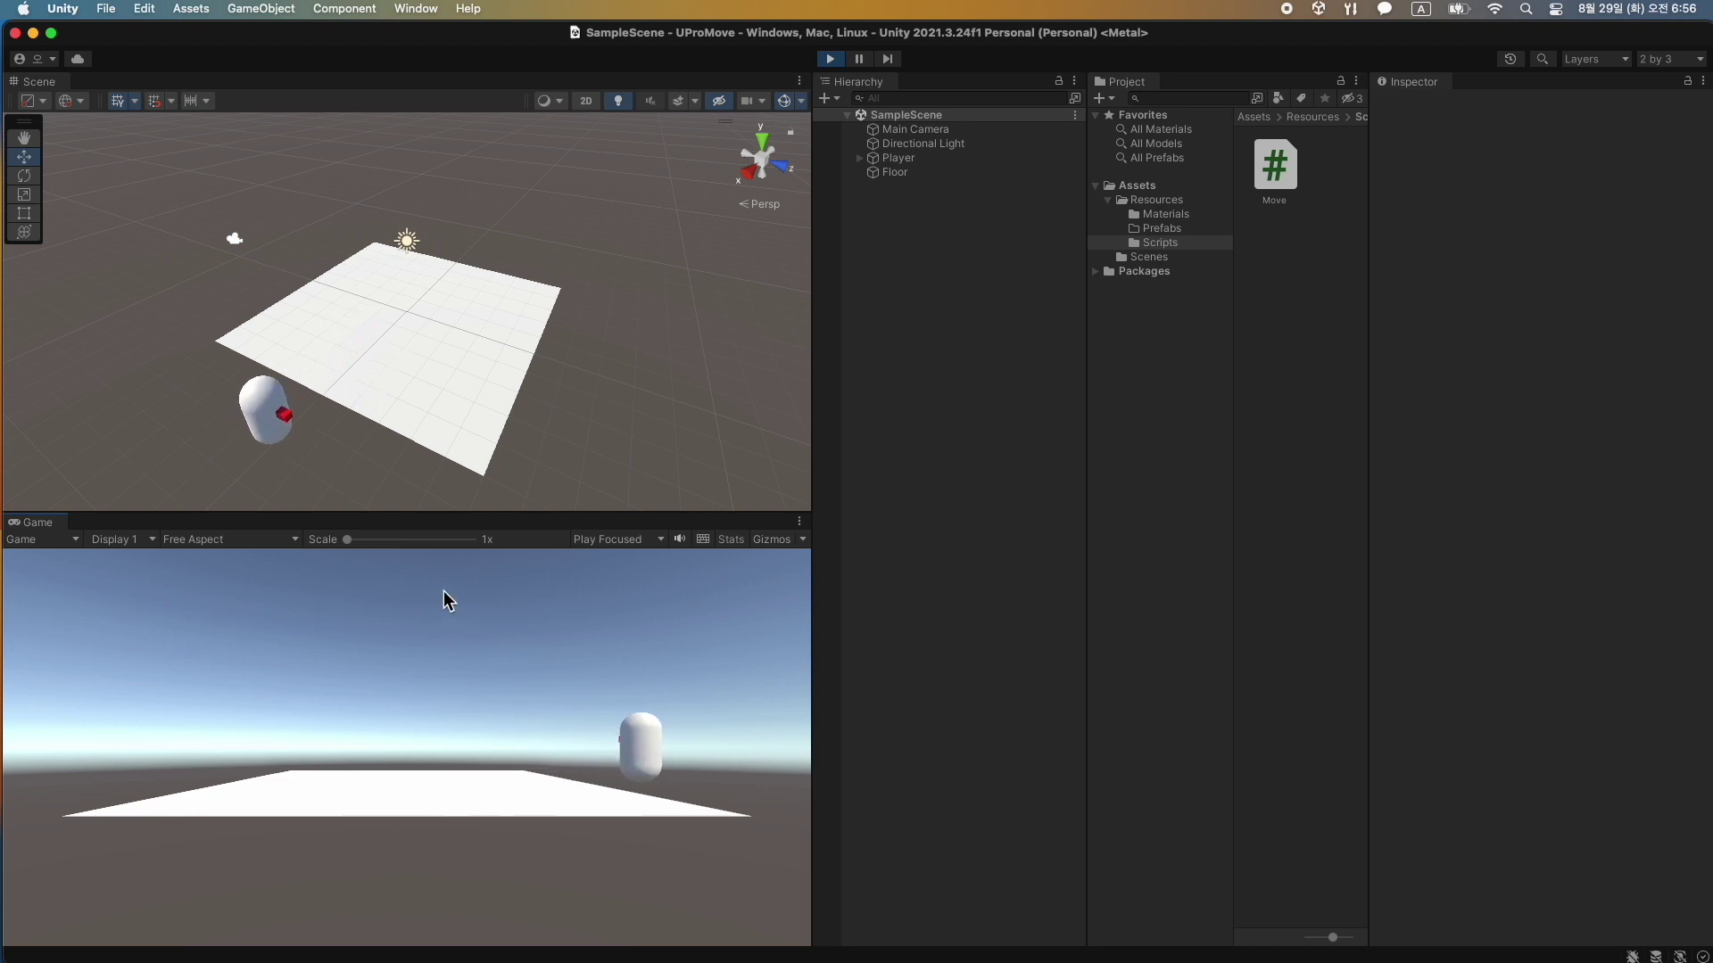
key(Left)
key(Left)
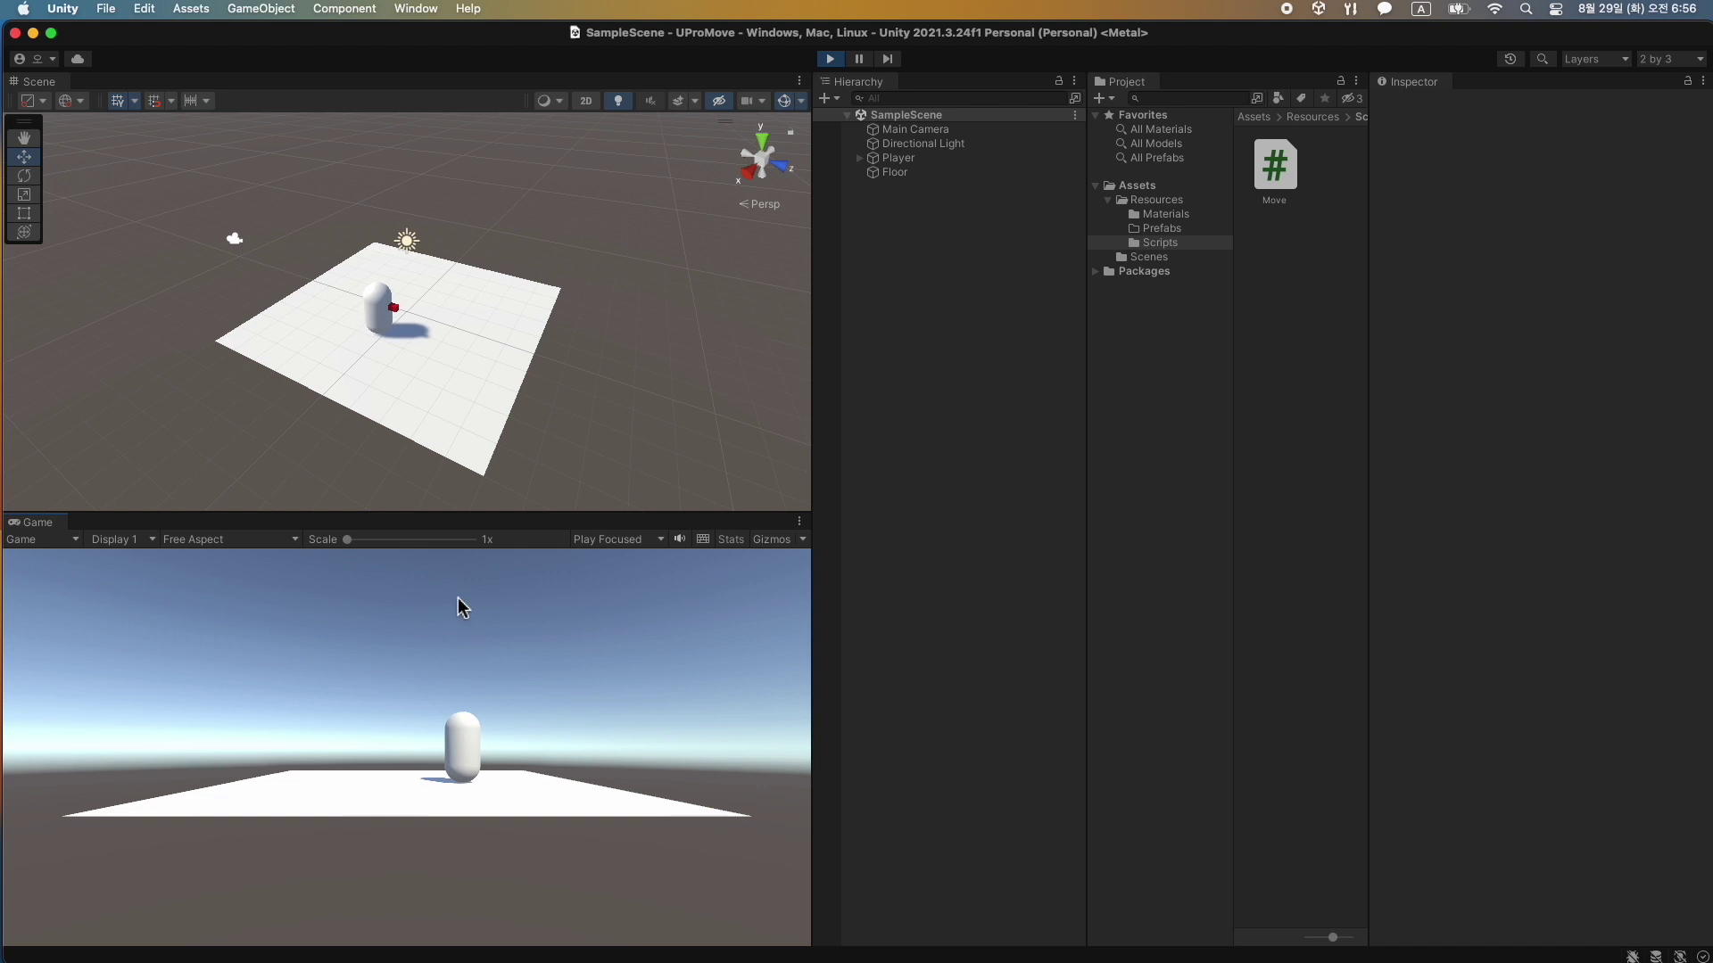
key(super+p)
key(super+Tab)
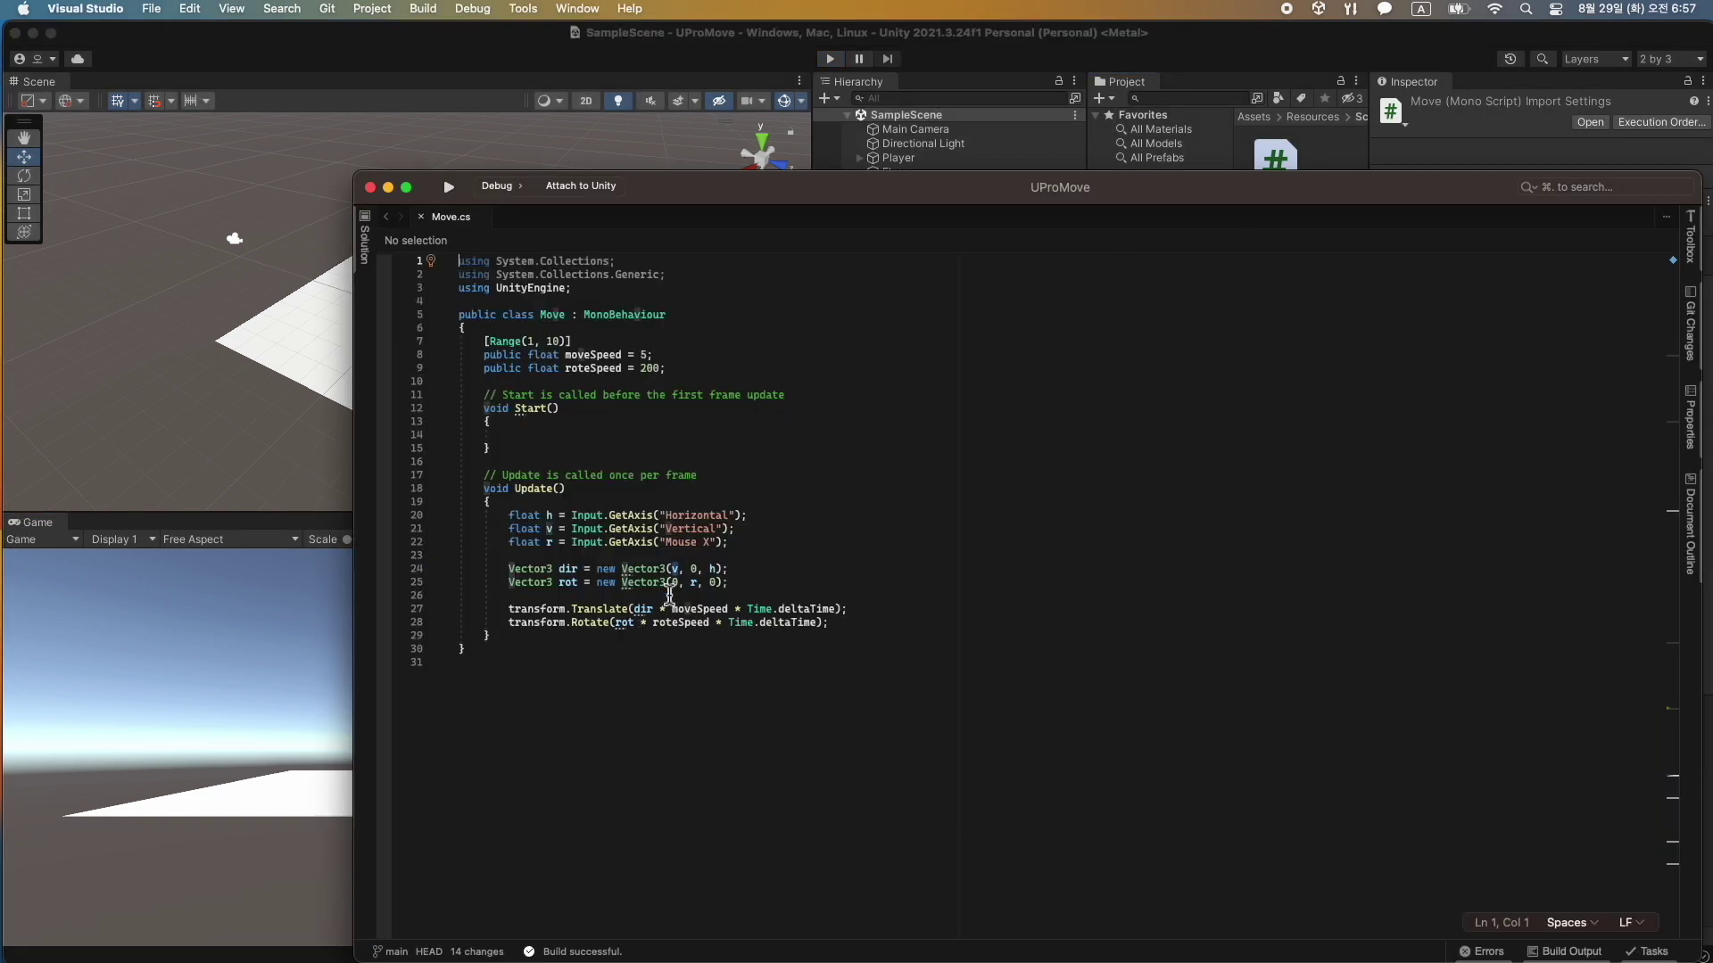
Swap the axes on Move.cs line 24 so it reads new Vector3(h, 0, v), then return to Unity.
double_click(673, 571)
text(h)
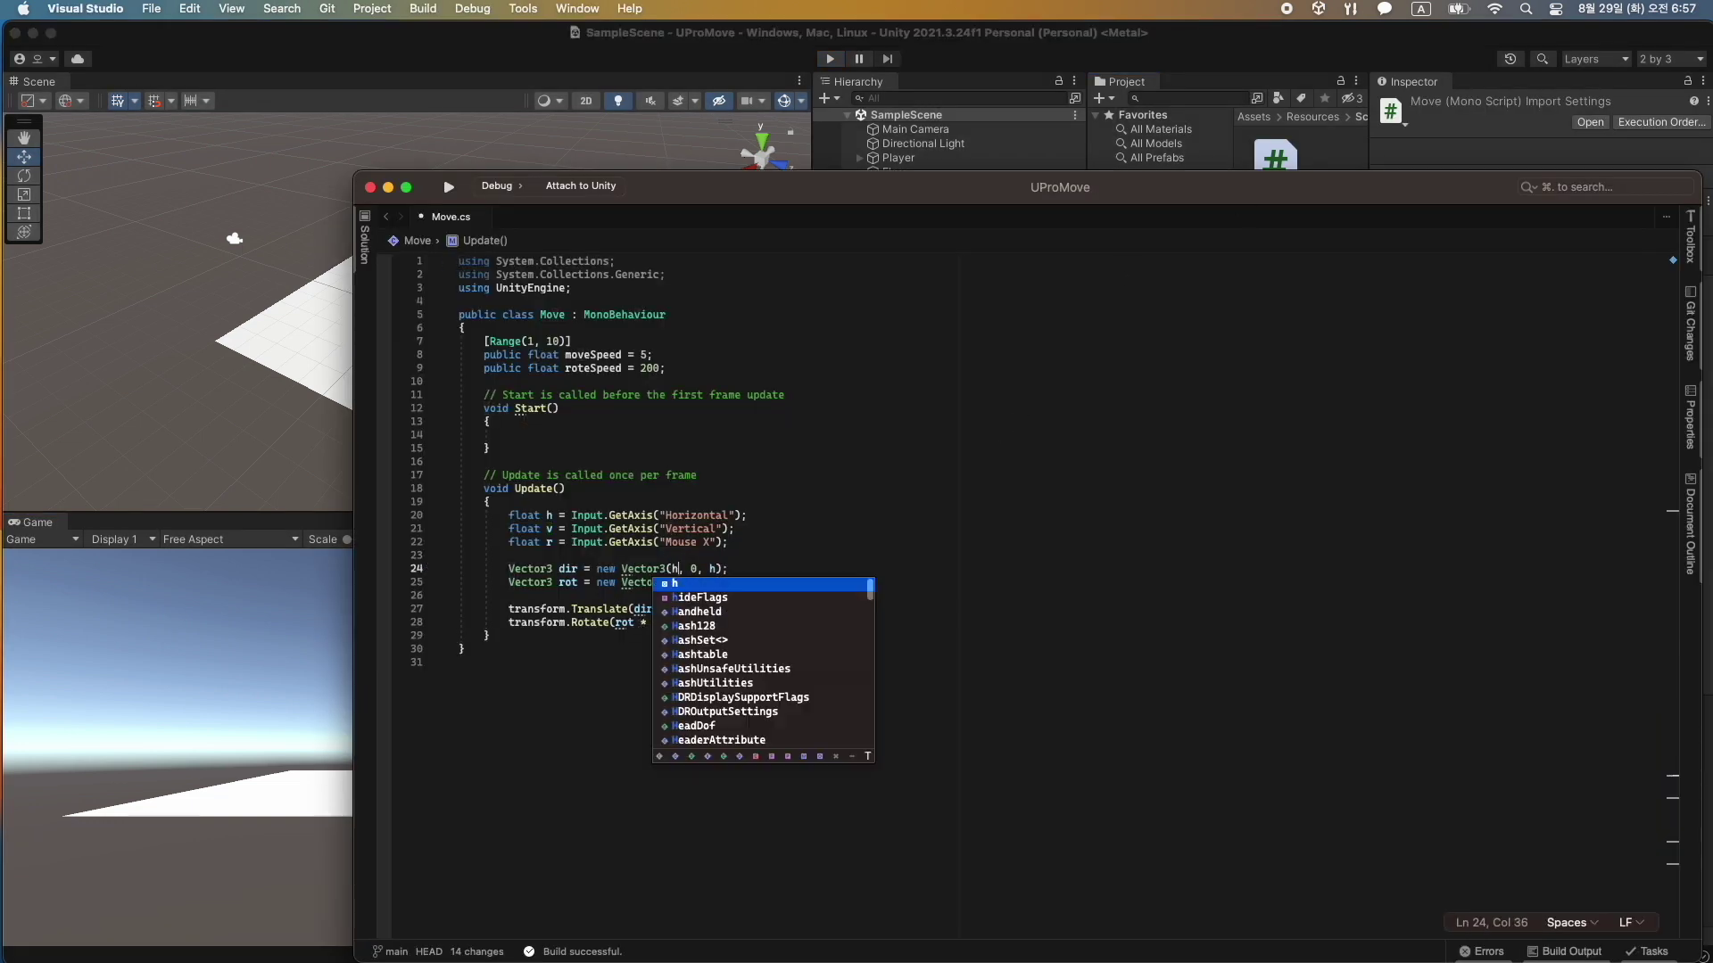
key(Right)
key(Right)
key(Right)
double_click(714, 569)
text(v)
click(825, 544)
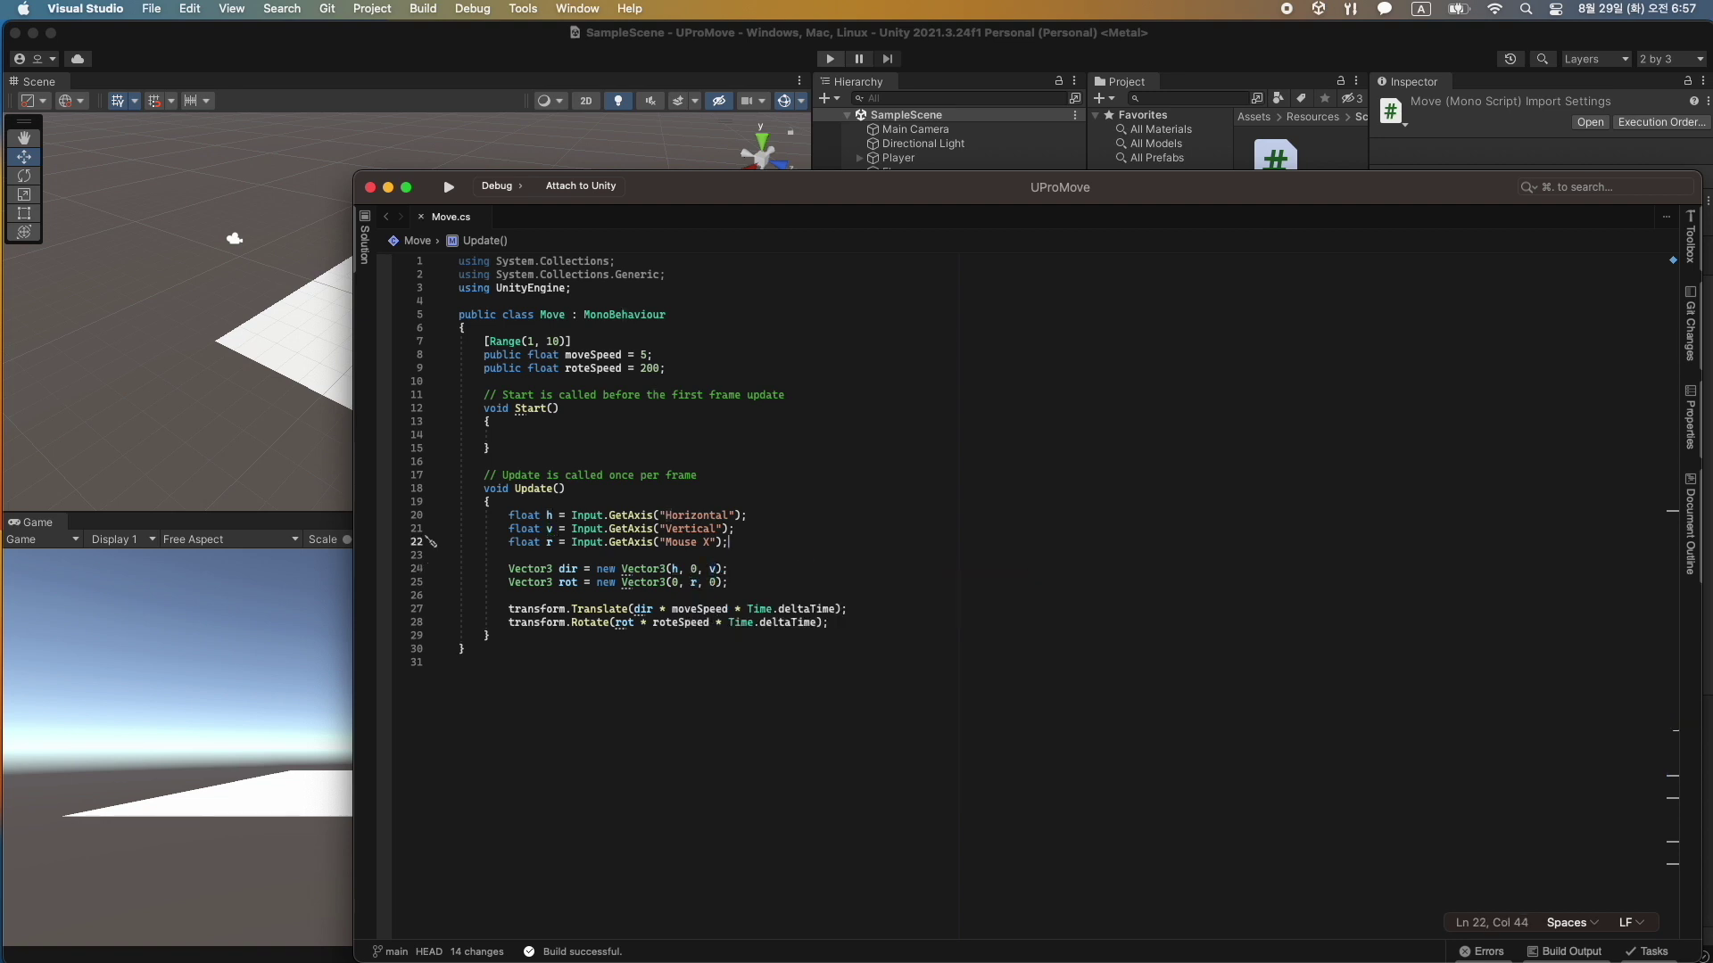
click(287, 382)
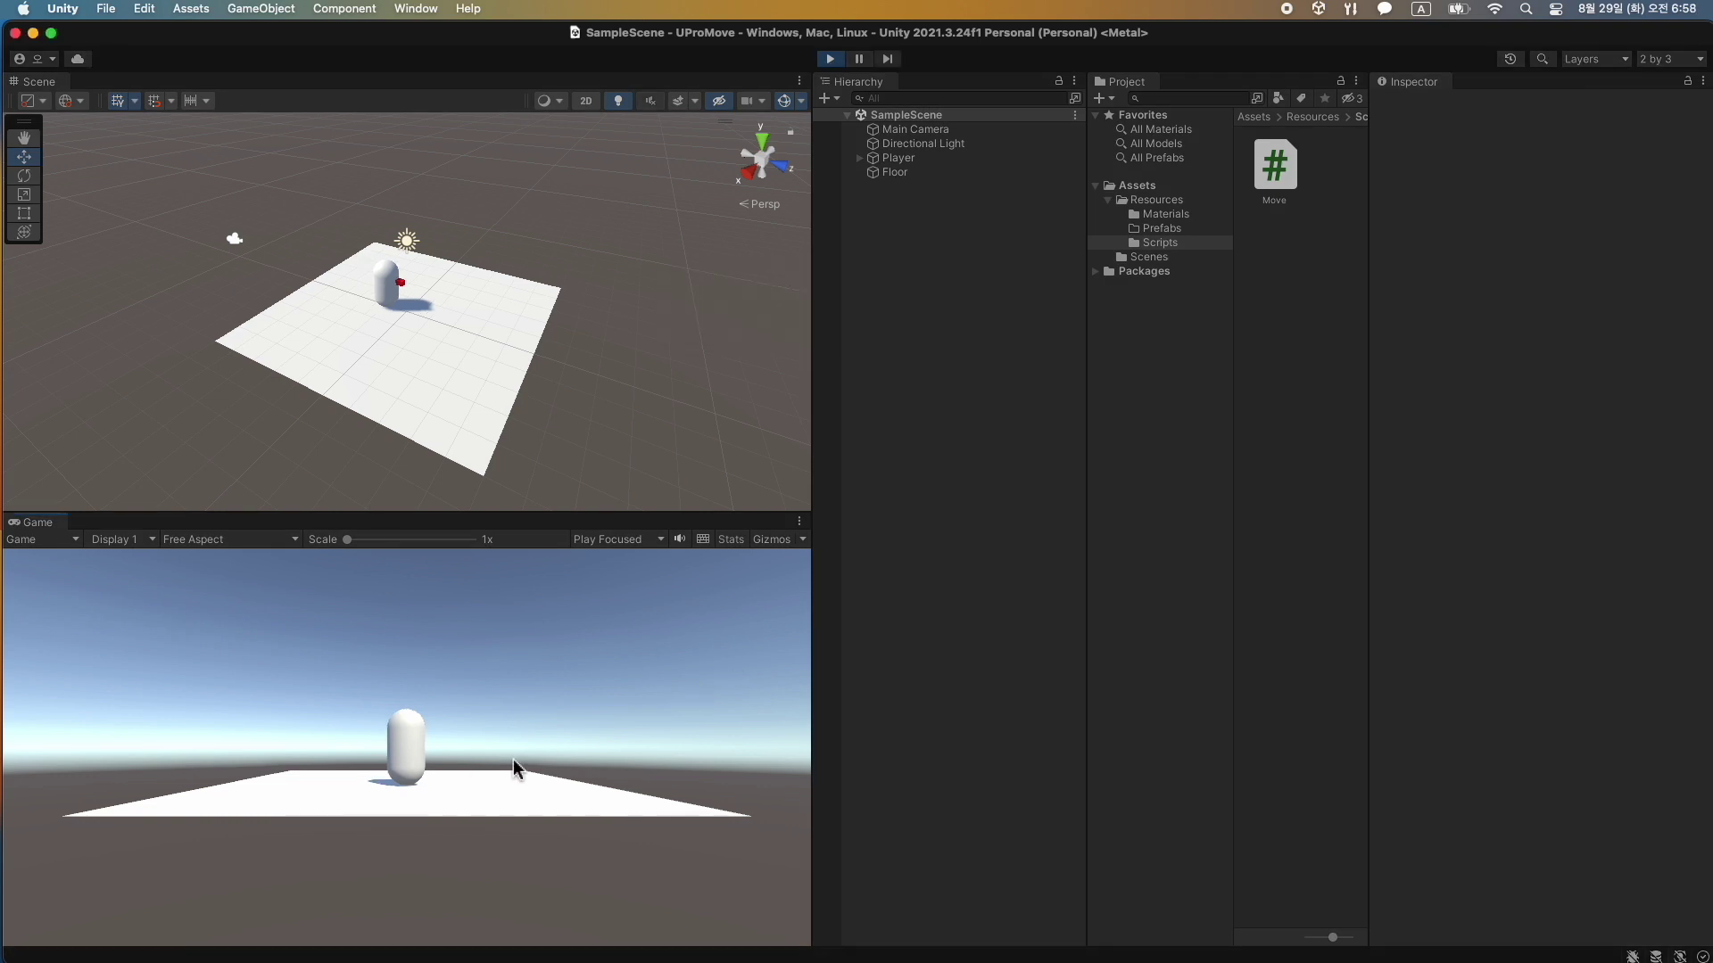
Test the Player by moving it right, forward and left with D, W and A, then stop play mode.
key(d)
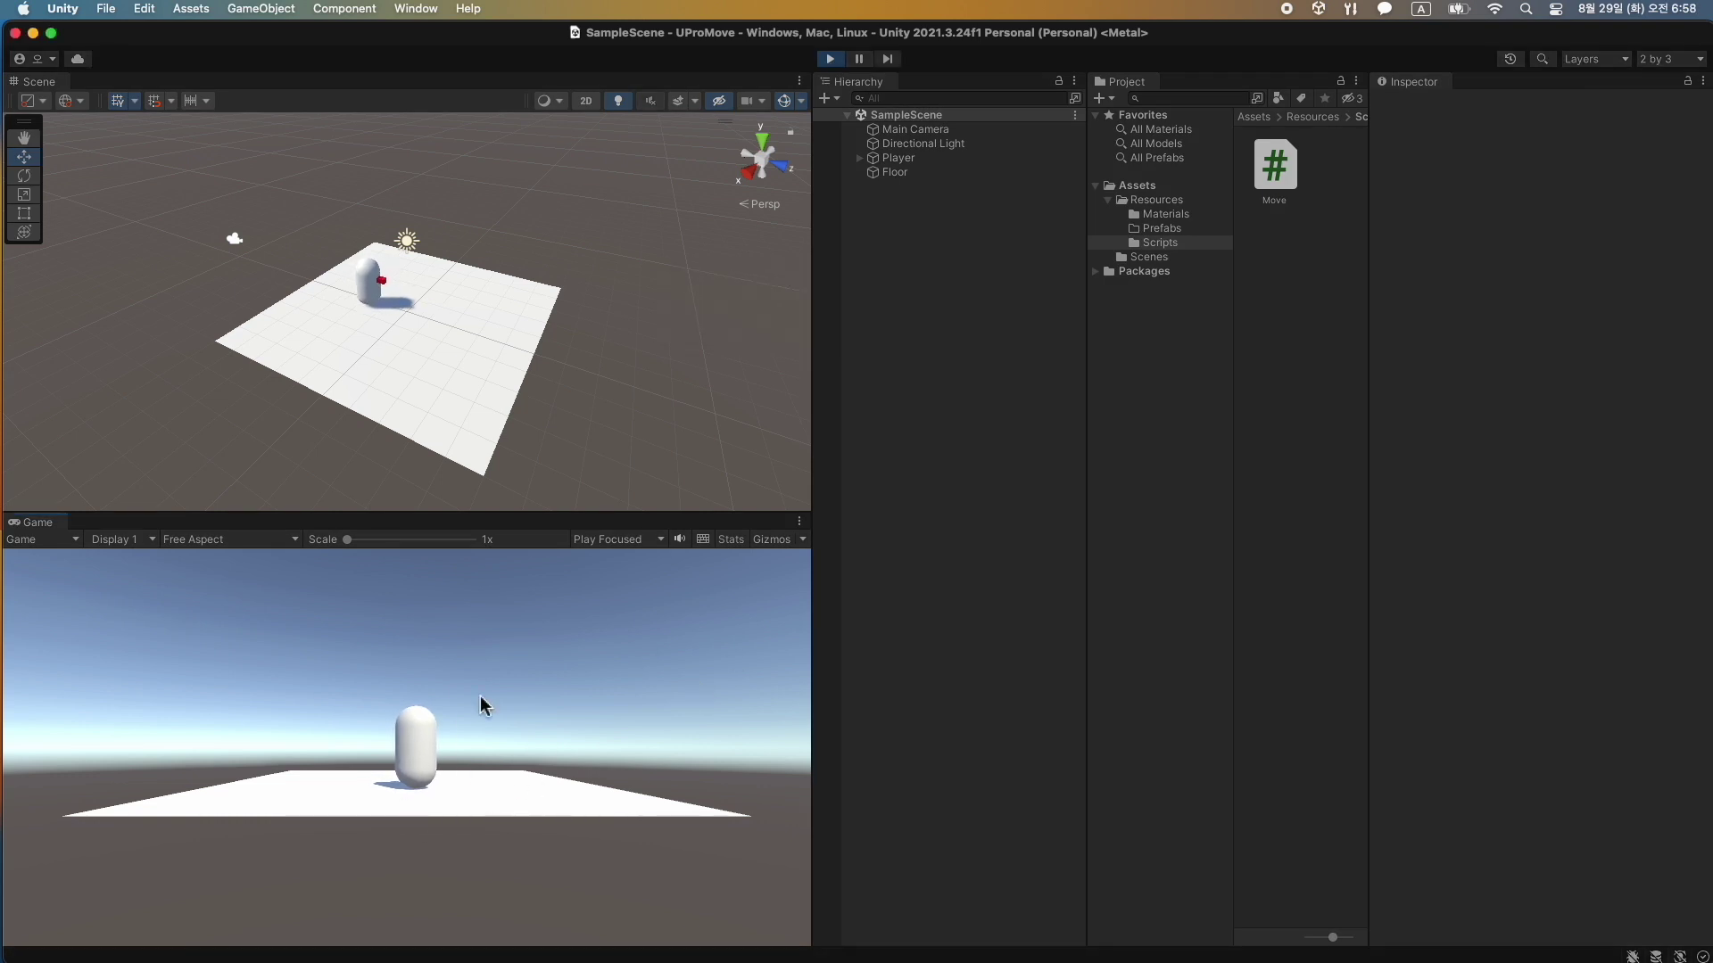
key(w)
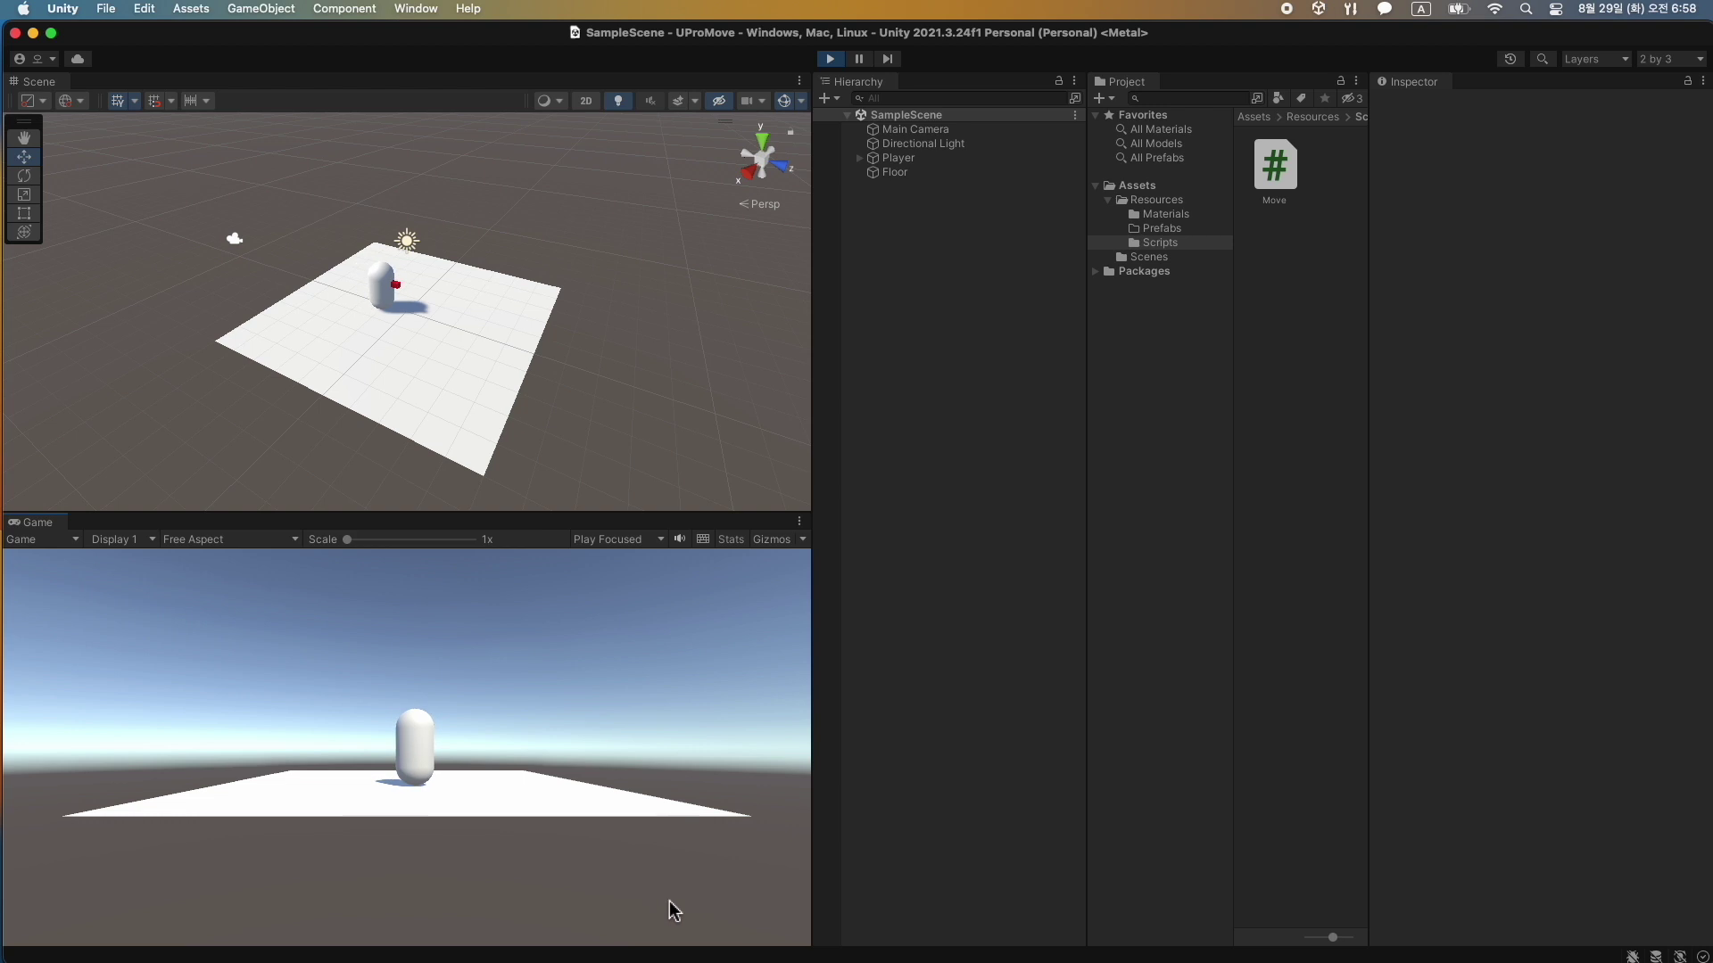
key(a)
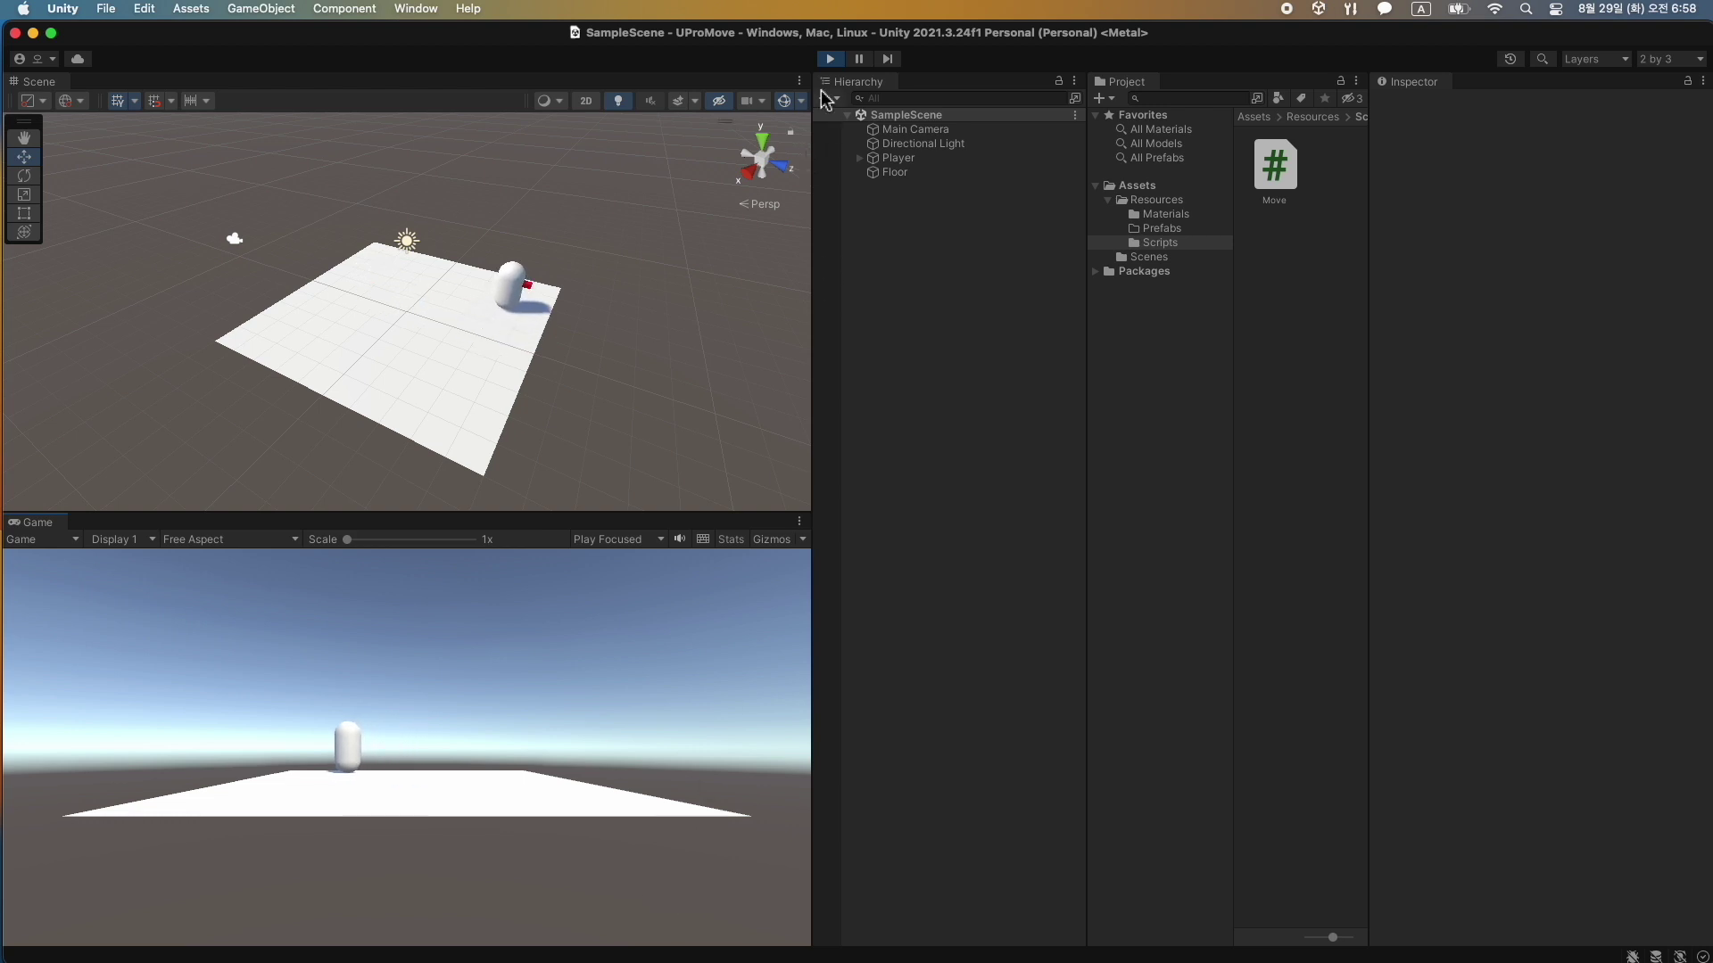
click(830, 58)
Rename the SampleScene asset in the Scenes folder to MoveScene01.
click(1151, 258)
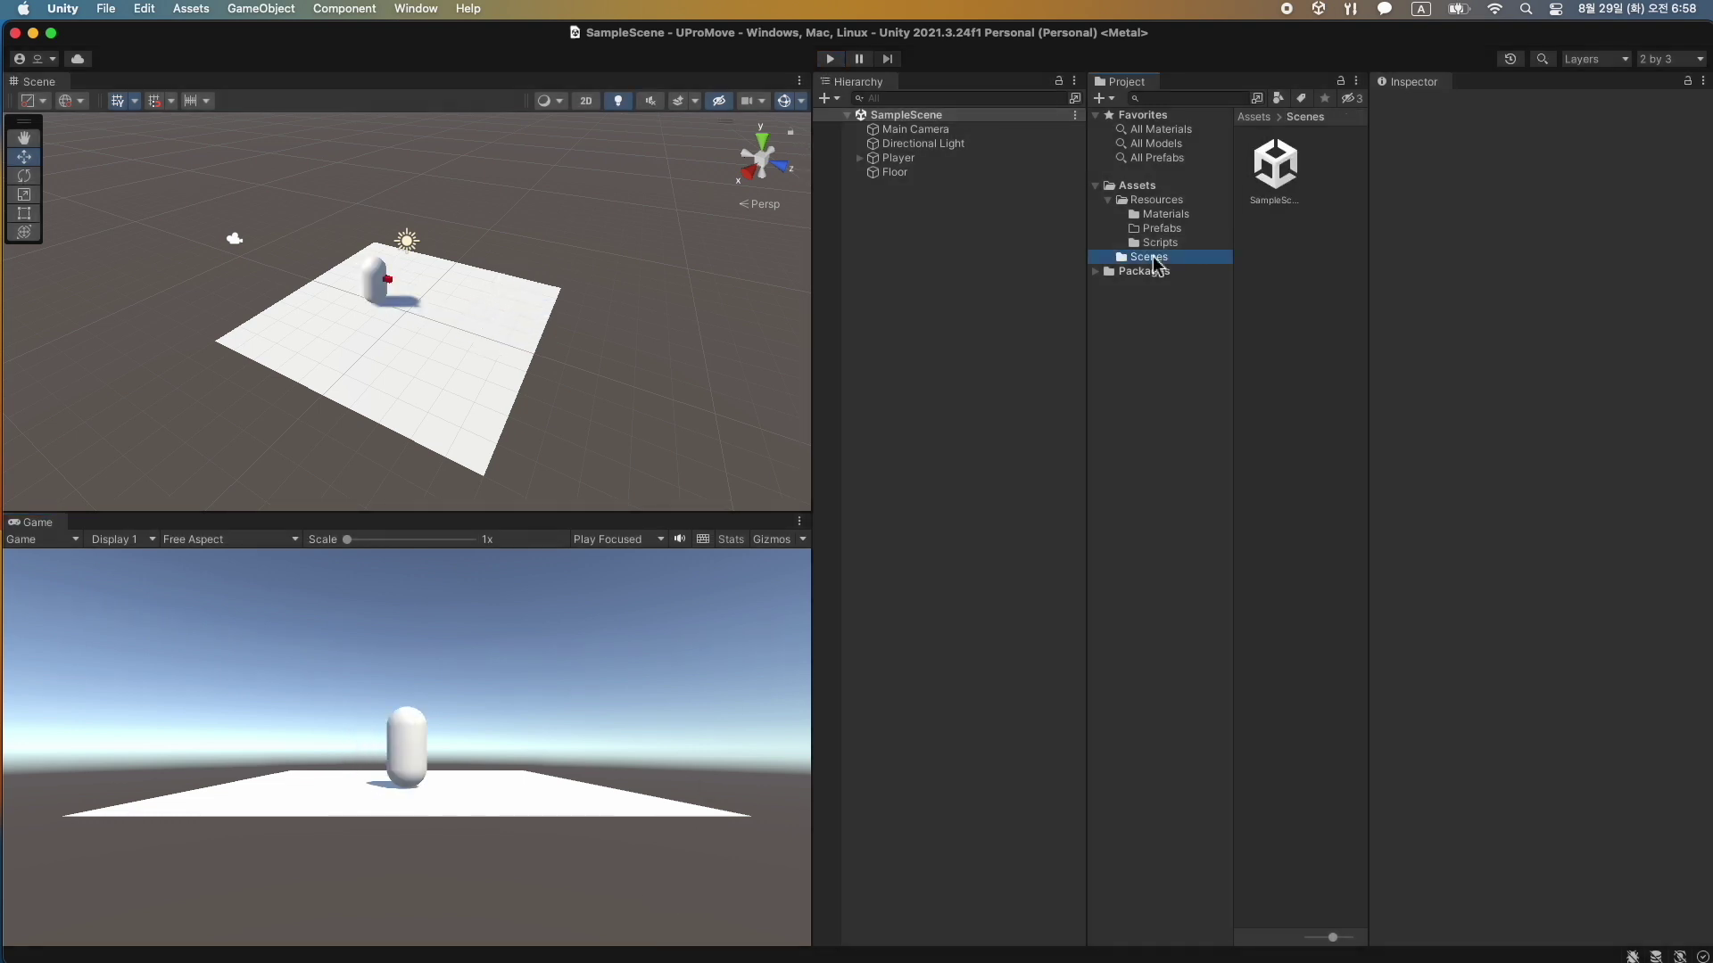
right_click(1271, 174)
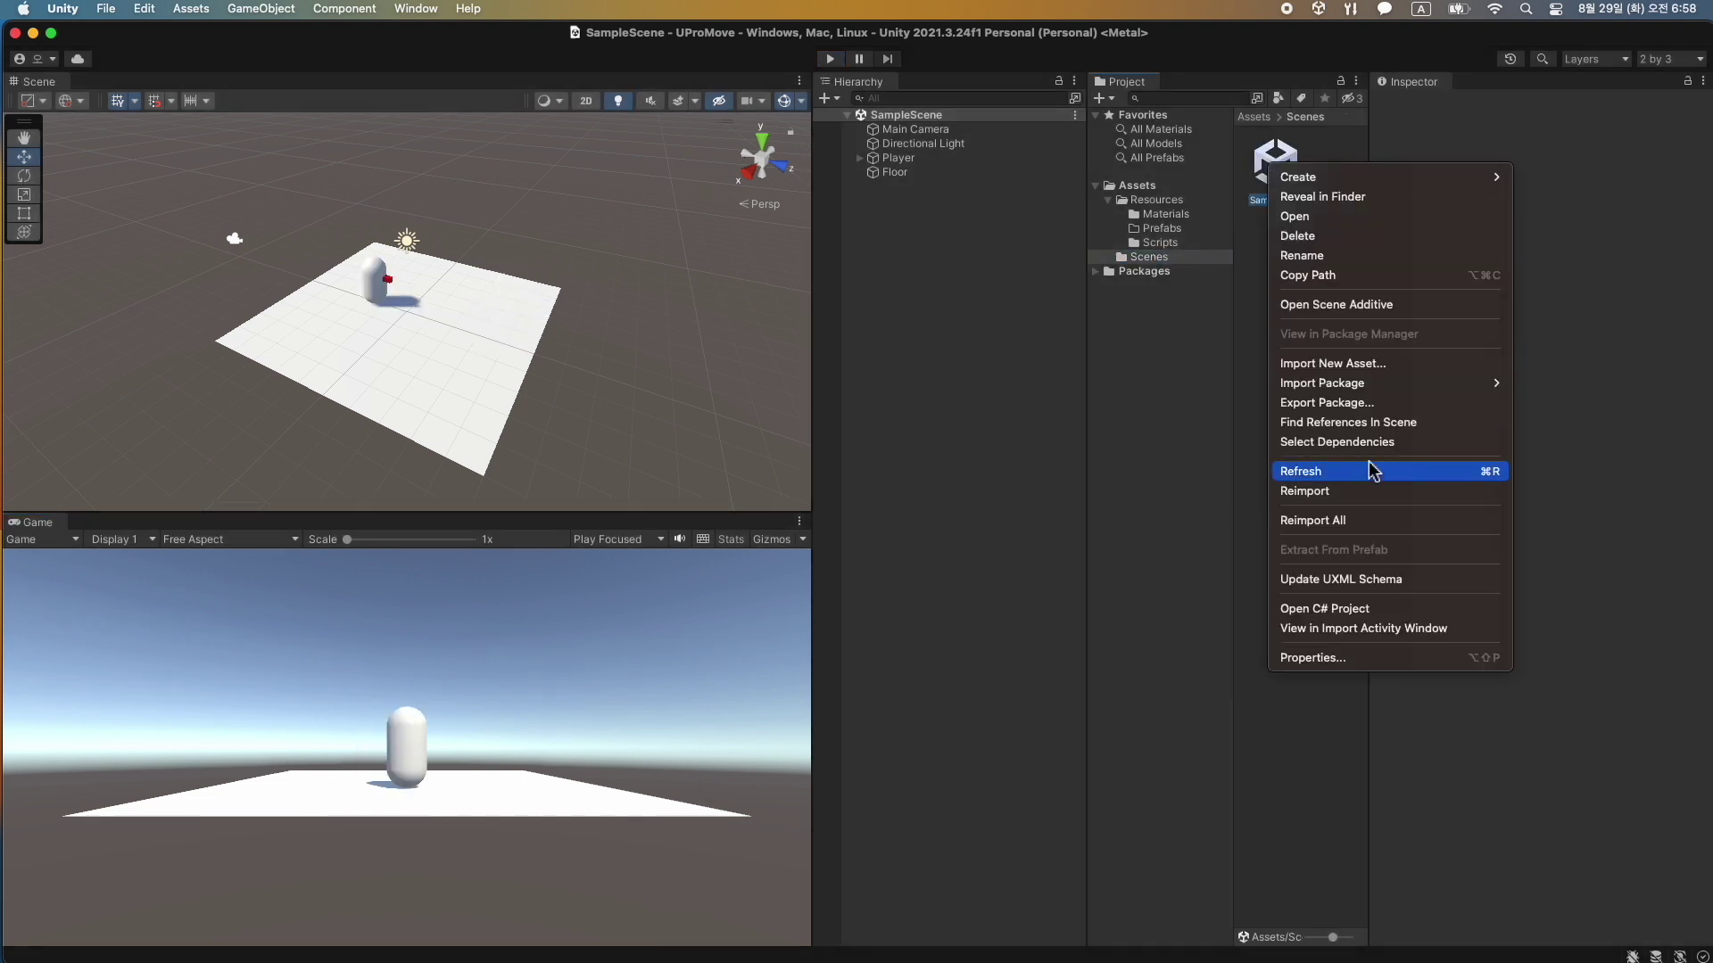
click(1362, 256)
text(MoveScene)
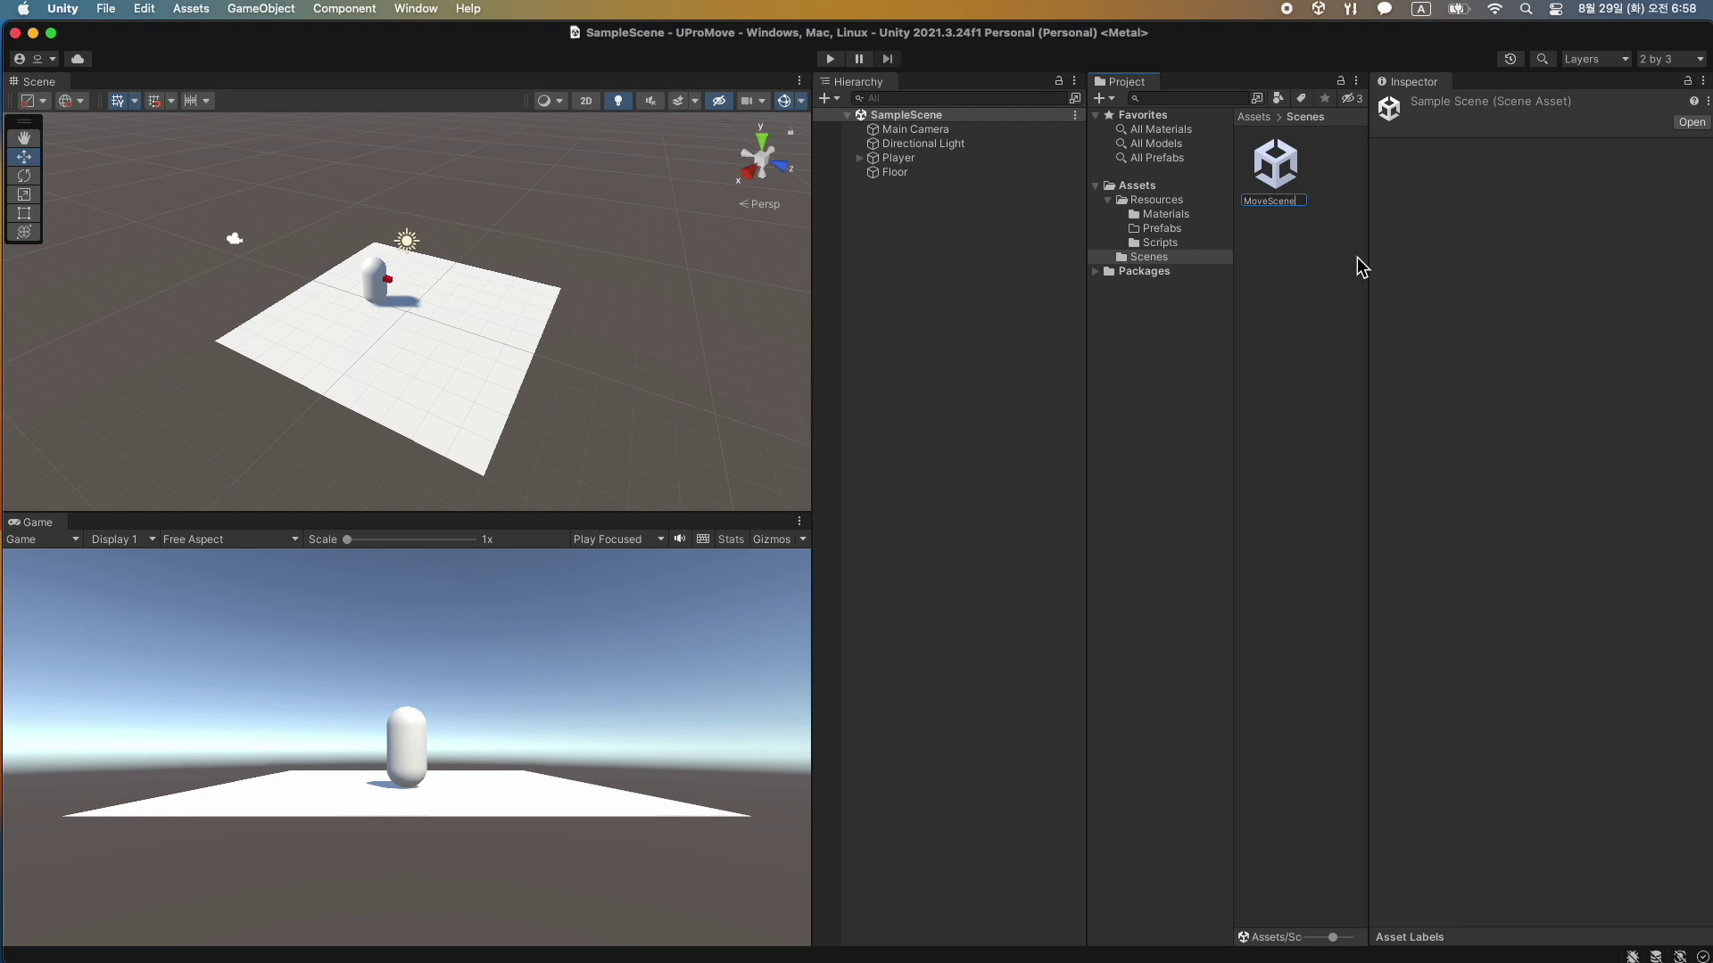
text(01)
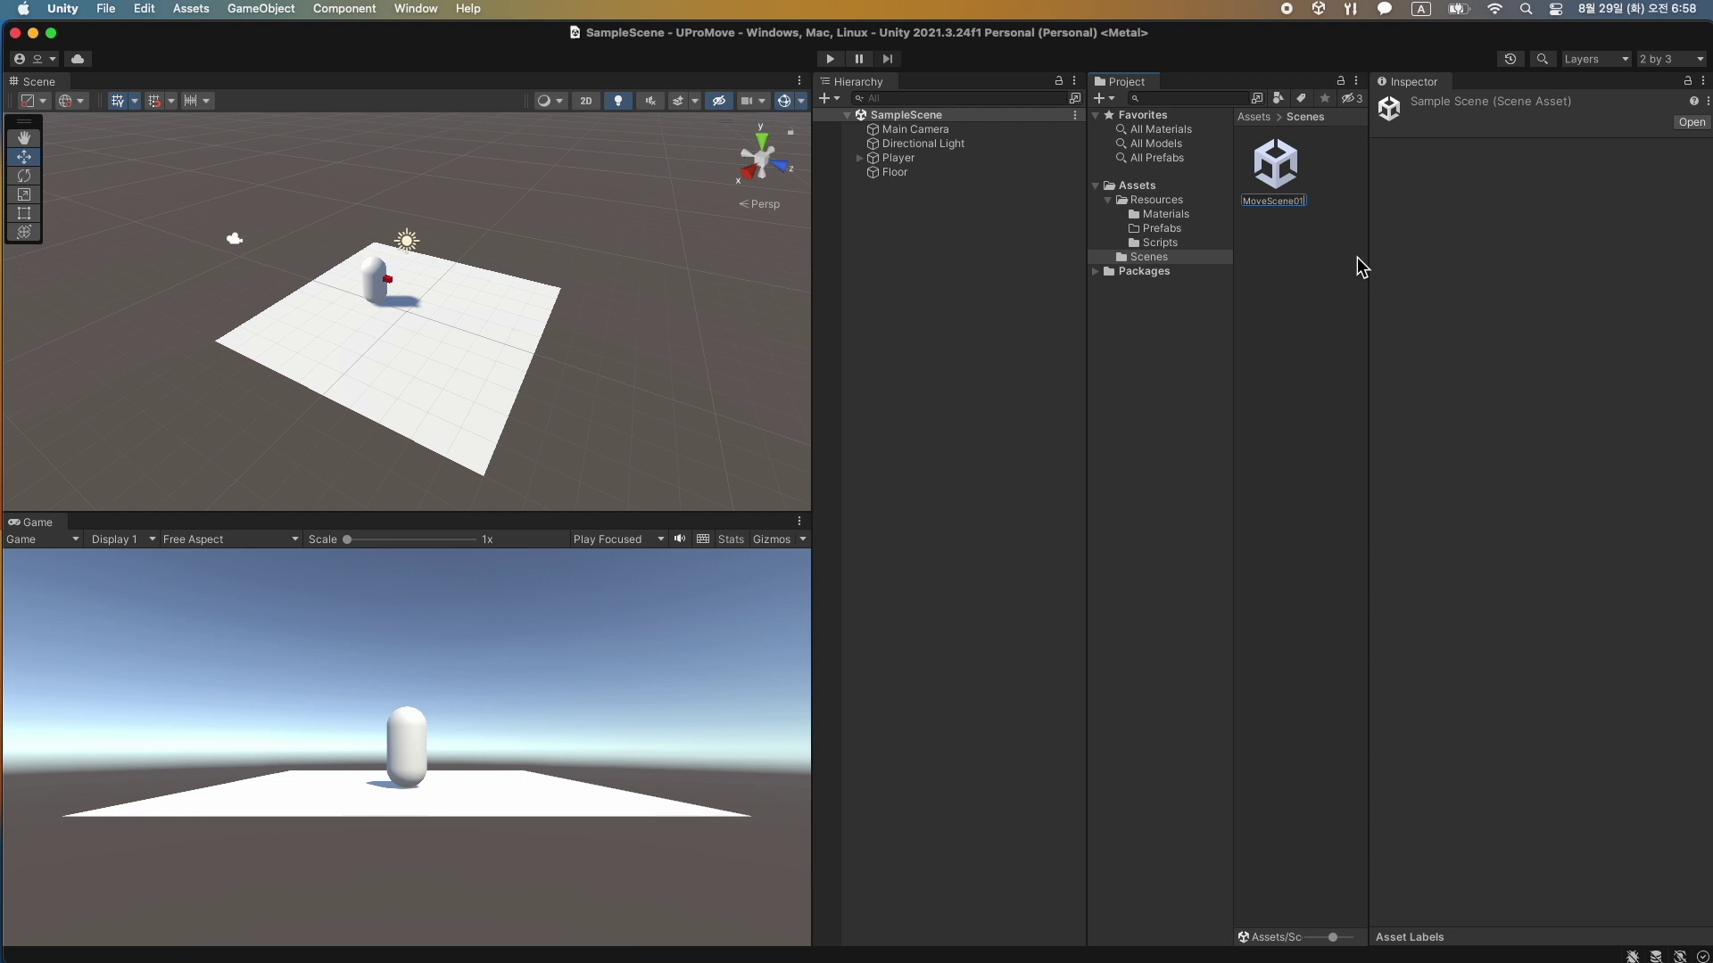